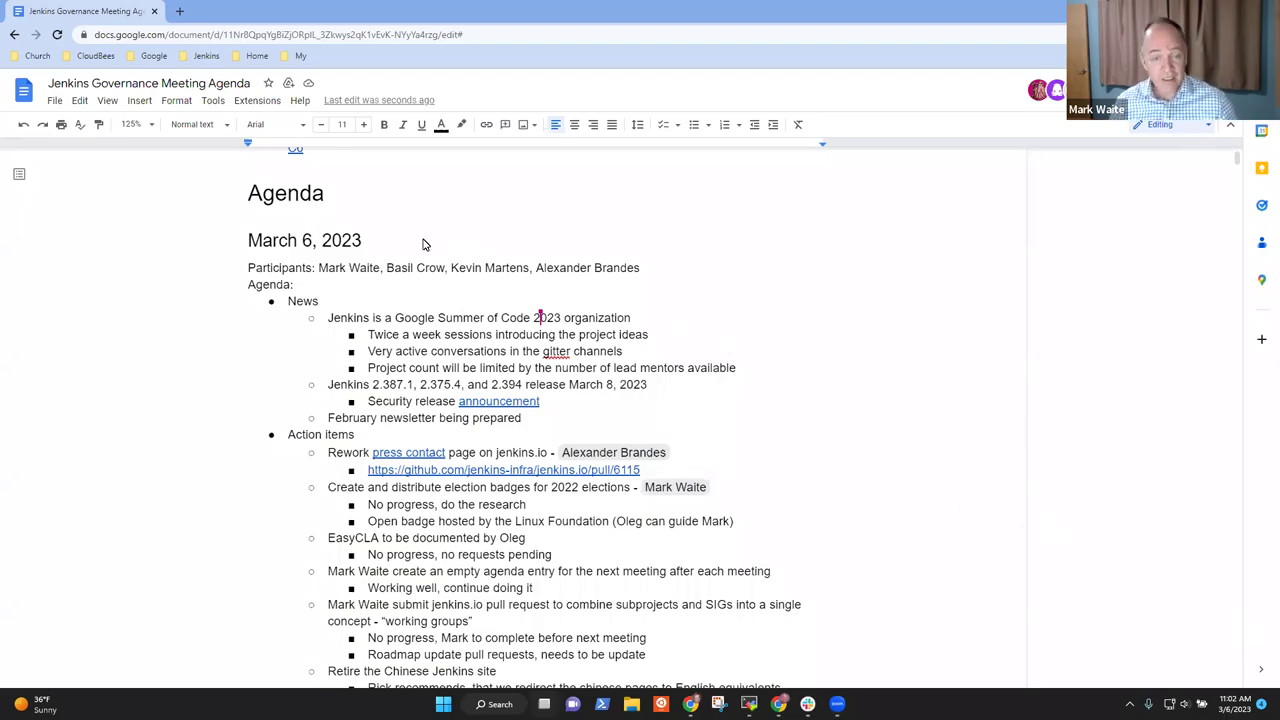
Append another attendee's full name to the March 6, 2023 participants line.
{"action": "left_click", "coordinate": [642, 269]}
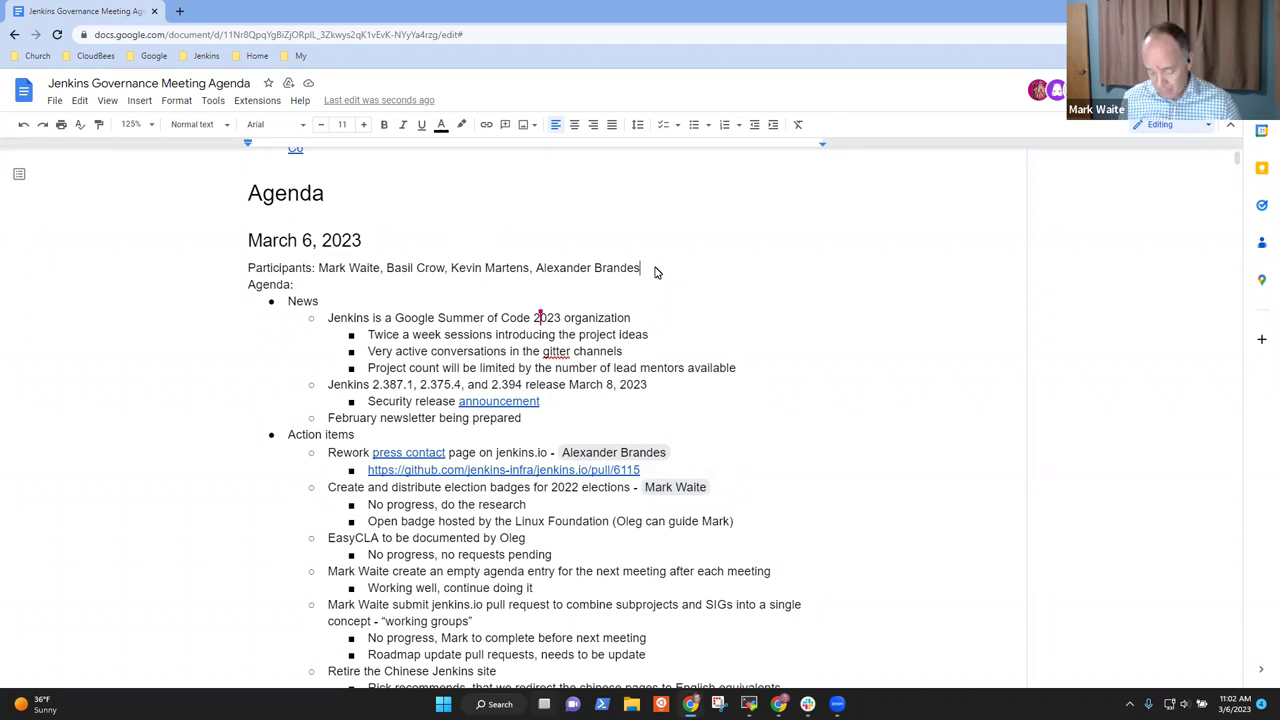
{"action": "type", "text": ", Ulrich Ma"}
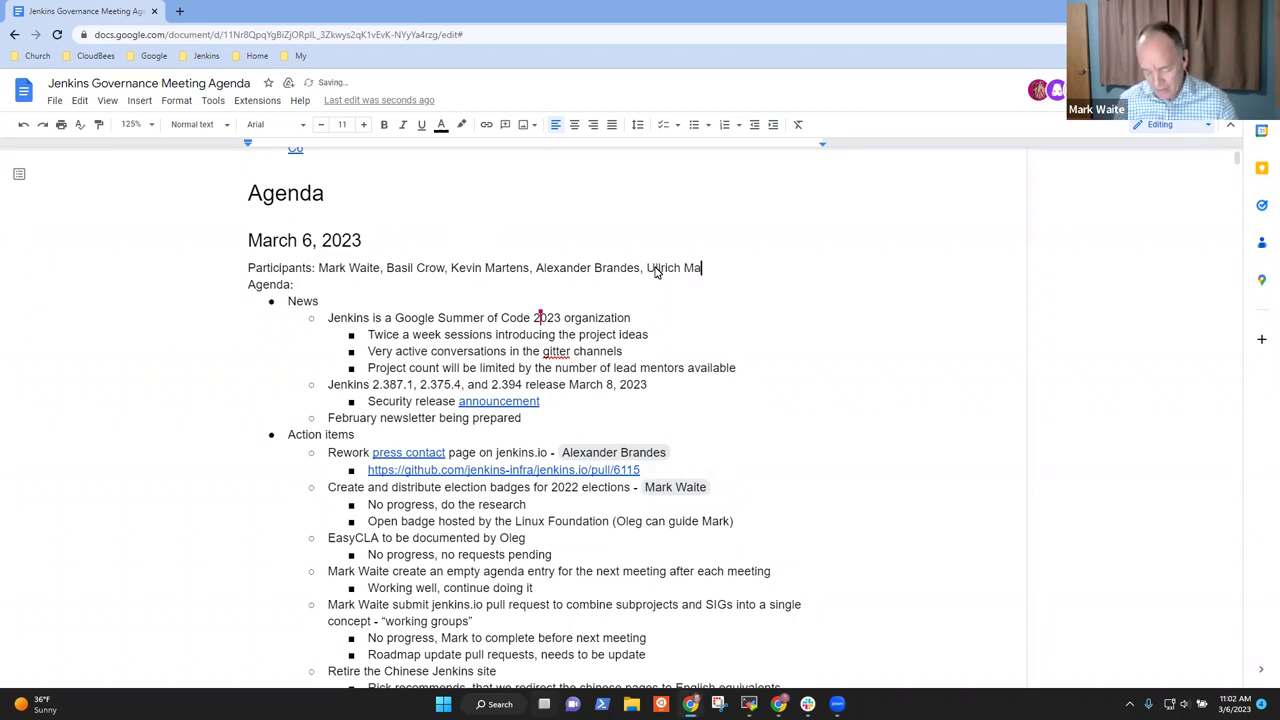
{"action": "key", "text": "BackSpace"}
{"action": "type", "text": "Hafner"}
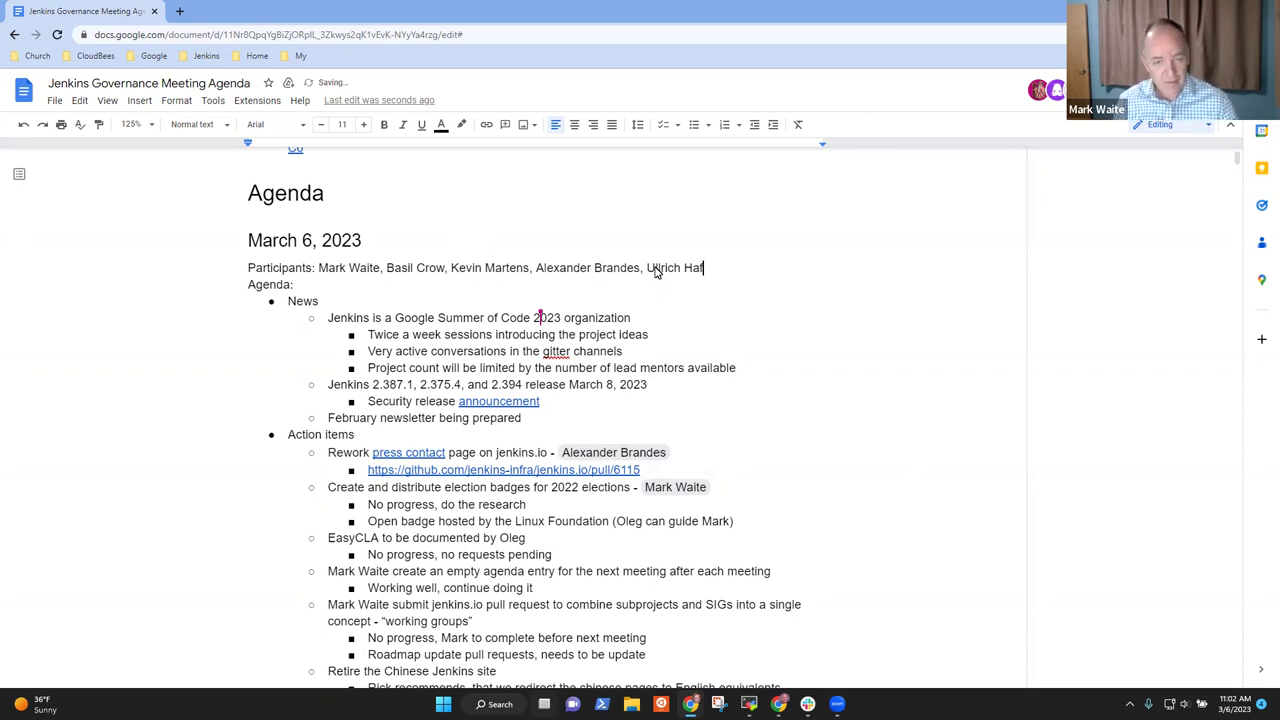
Walk through the March 6 agenda headings from News and Action items to the Jenkins code of conduct reminder.
{"action": "key", "text": "Down"}
{"action": "key", "text": "Down"}
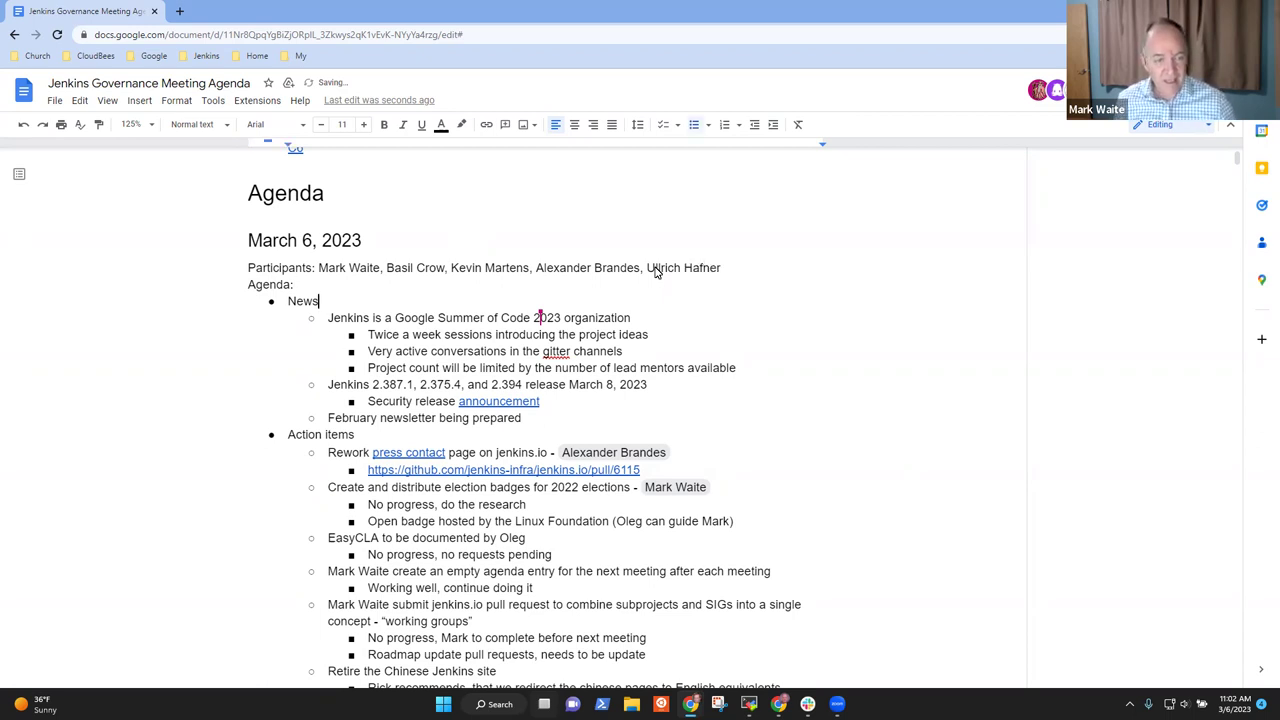
{"action": "key", "text": "shift+Down"}
{"action": "key", "text": "Down"}
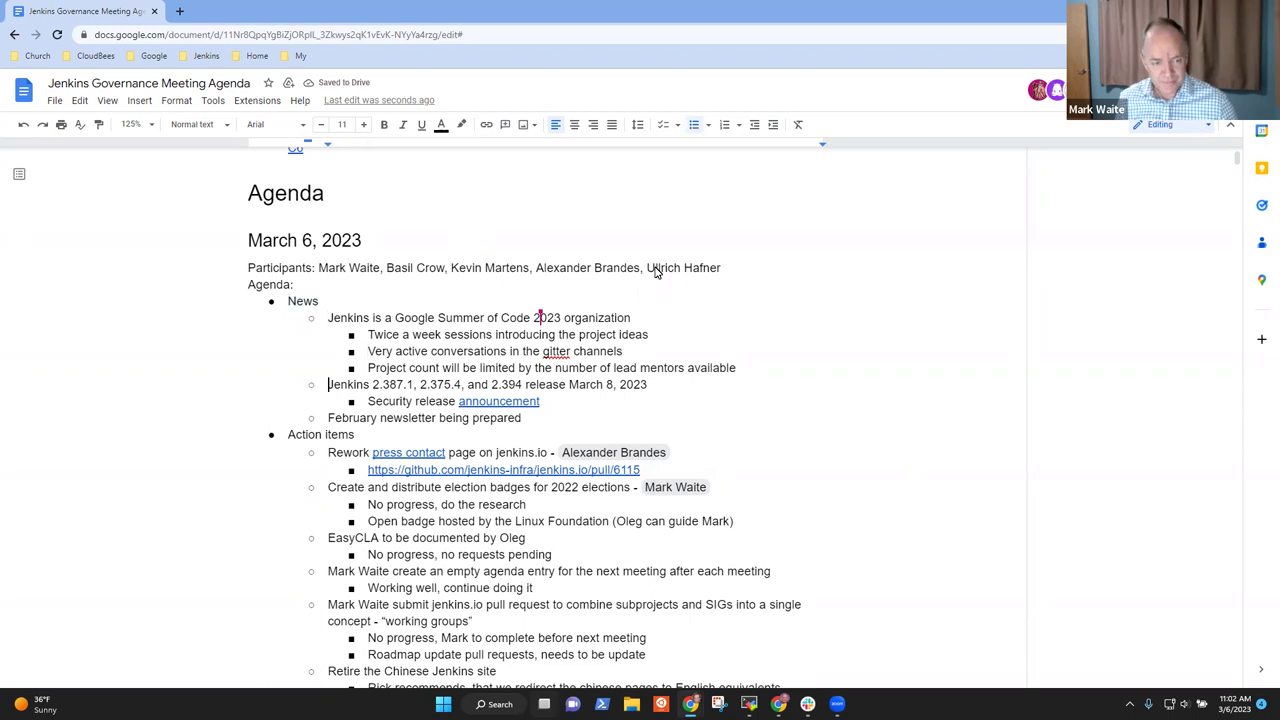
{"action": "key", "text": "Home"}
{"action": "key", "text": "shift+End"}
{"action": "scroll", "coordinate": [655, 272], "scroll_direction": "up", "scroll_amount": 2}
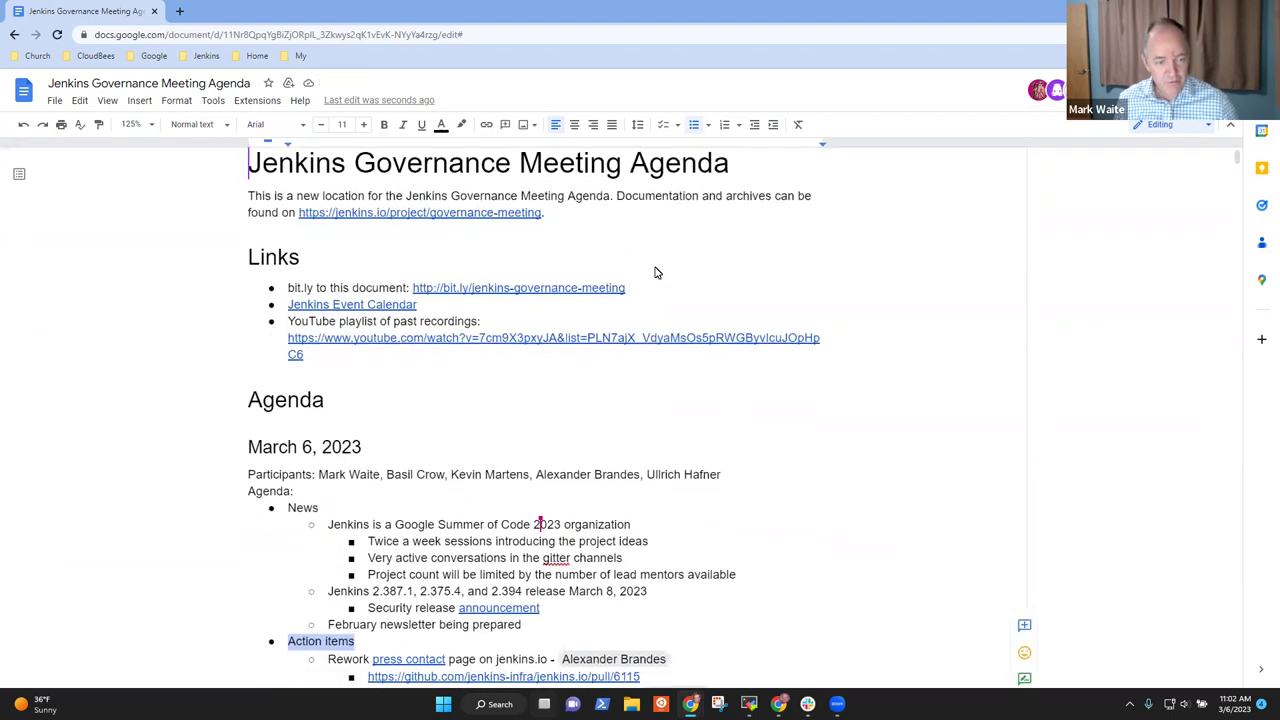
{"action": "key", "text": "Down"}
{"action": "key", "text": "Page_Down"}
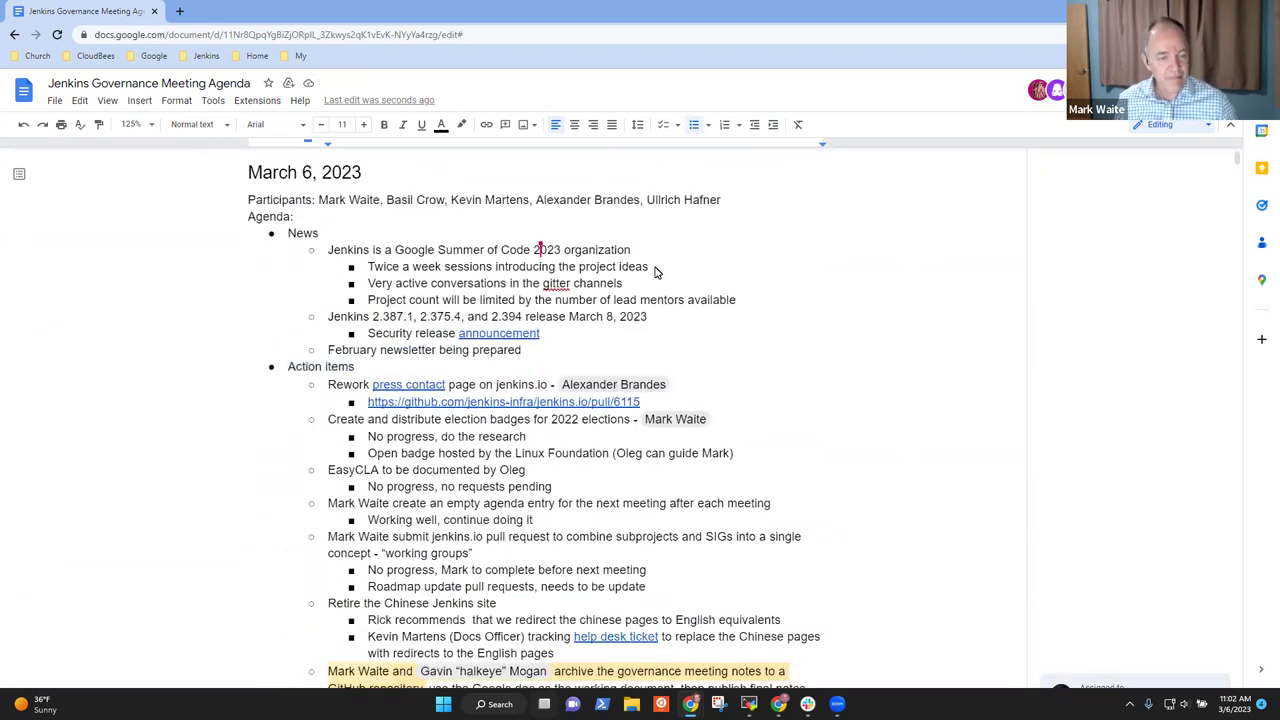
{"action": "key", "text": "Up"}
{"action": "key", "text": "Up"}
{"action": "key", "text": "Home"}
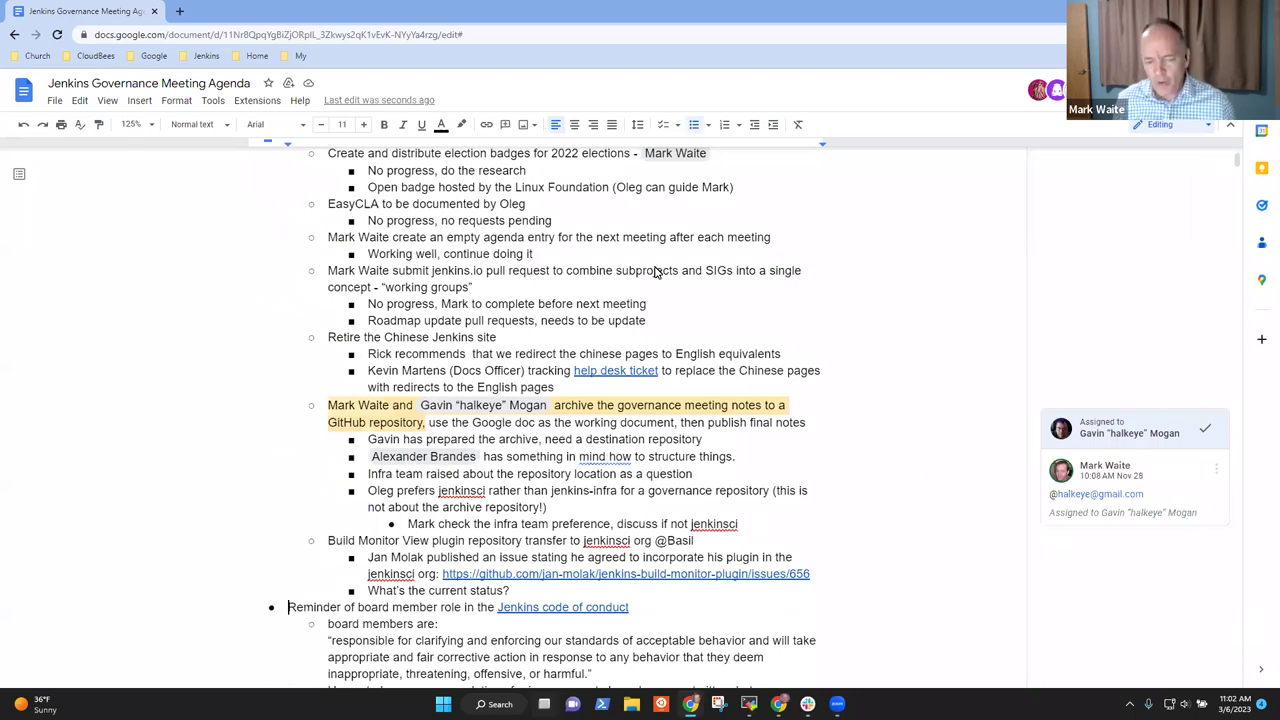
{"action": "key", "text": "shift+End"}
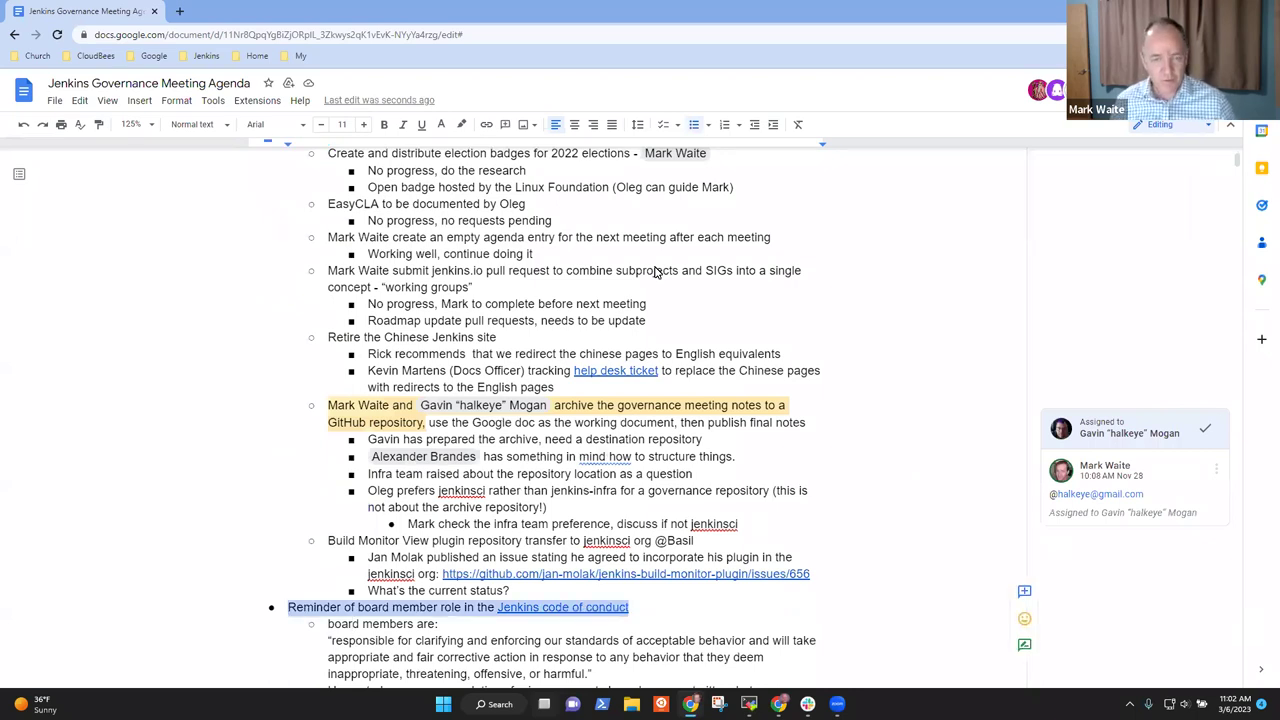
Go over the March 6 agenda headings on Jira license changes and CDF topics.
{"action": "scroll", "coordinate": [600, 322], "scroll_direction": "down", "scroll_amount": 2}
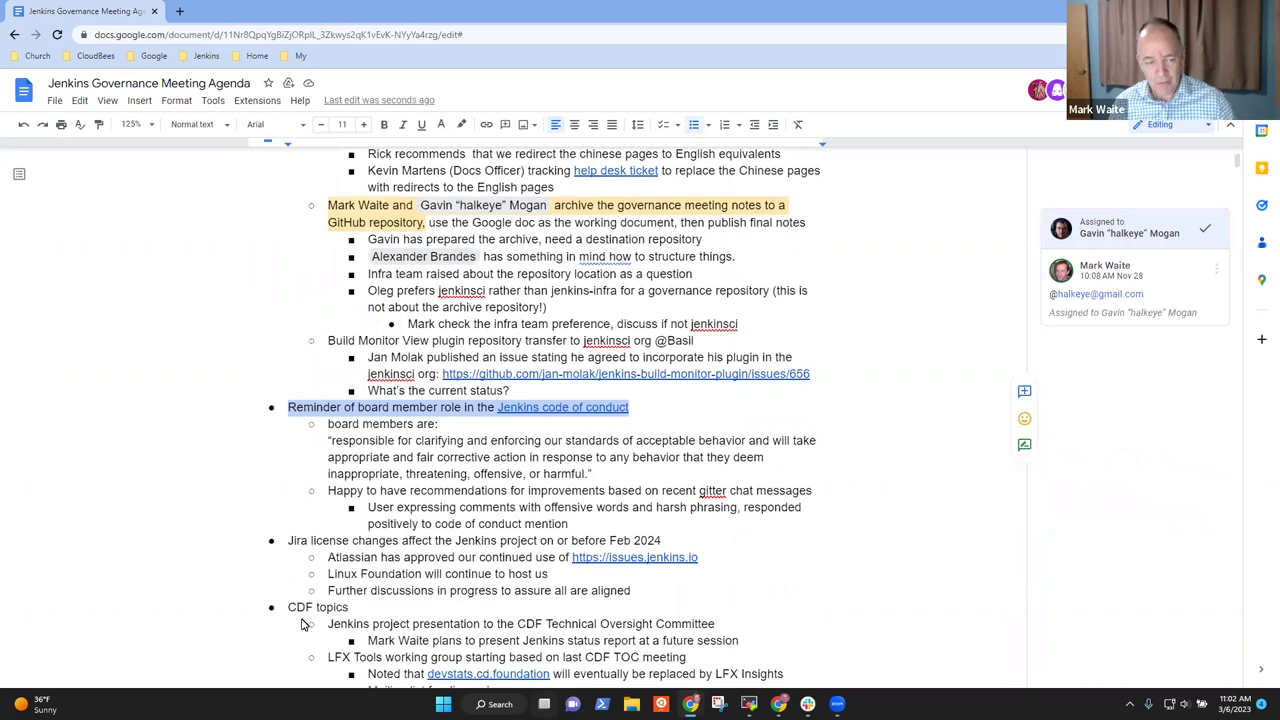
{"action": "left_click", "coordinate": [394, 543]}
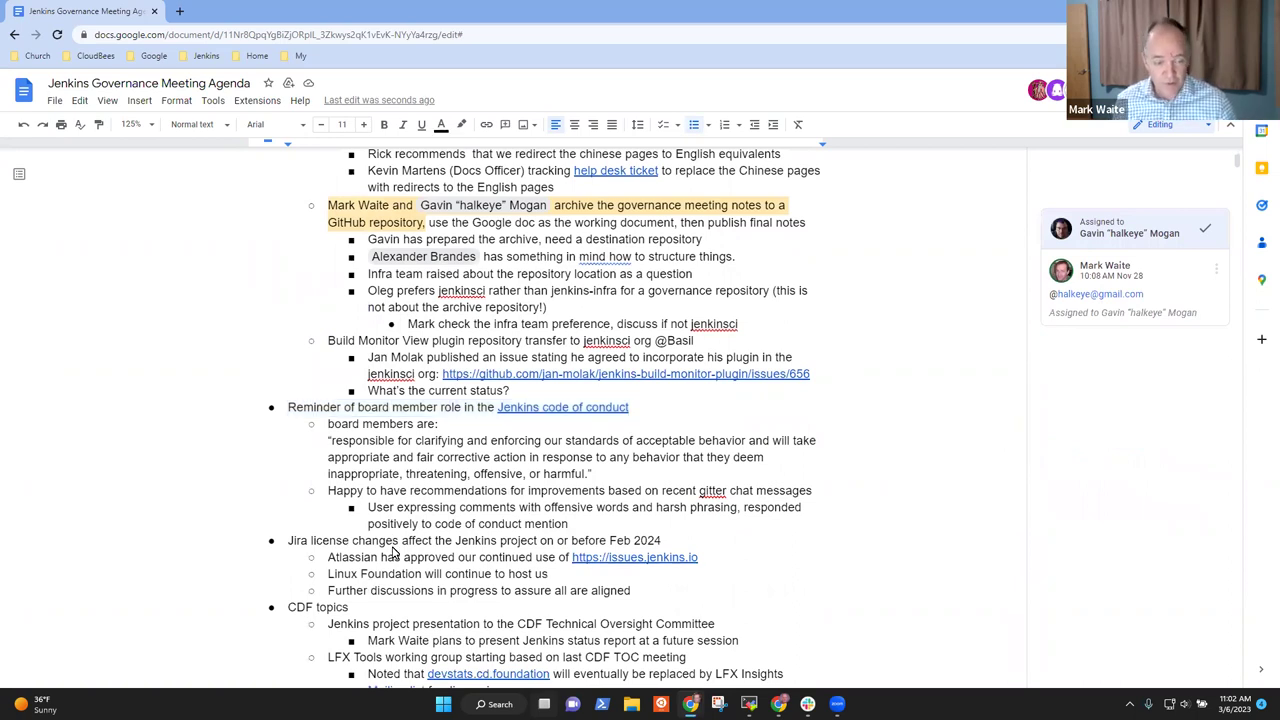
{"action": "triple_click", "coordinate": [394, 545]}
{"action": "key", "text": "Down"}
{"action": "key", "text": "Down"}
{"action": "key", "text": "Down"}
{"action": "key", "text": "Down"}
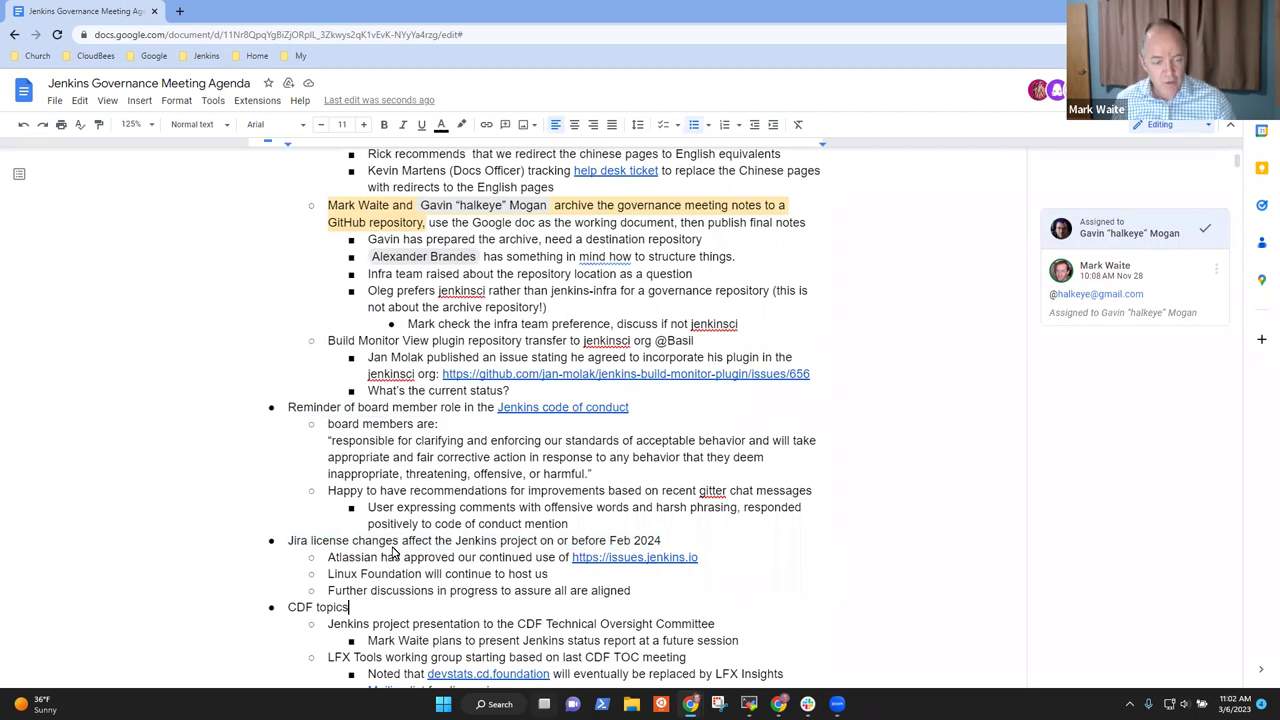
{"action": "key", "text": "shift+Home"}
Highlight the Community activity heading of the March 6 agenda and view its items.
{"action": "scroll", "coordinate": [393, 553], "scroll_direction": "down", "scroll_amount": 5}
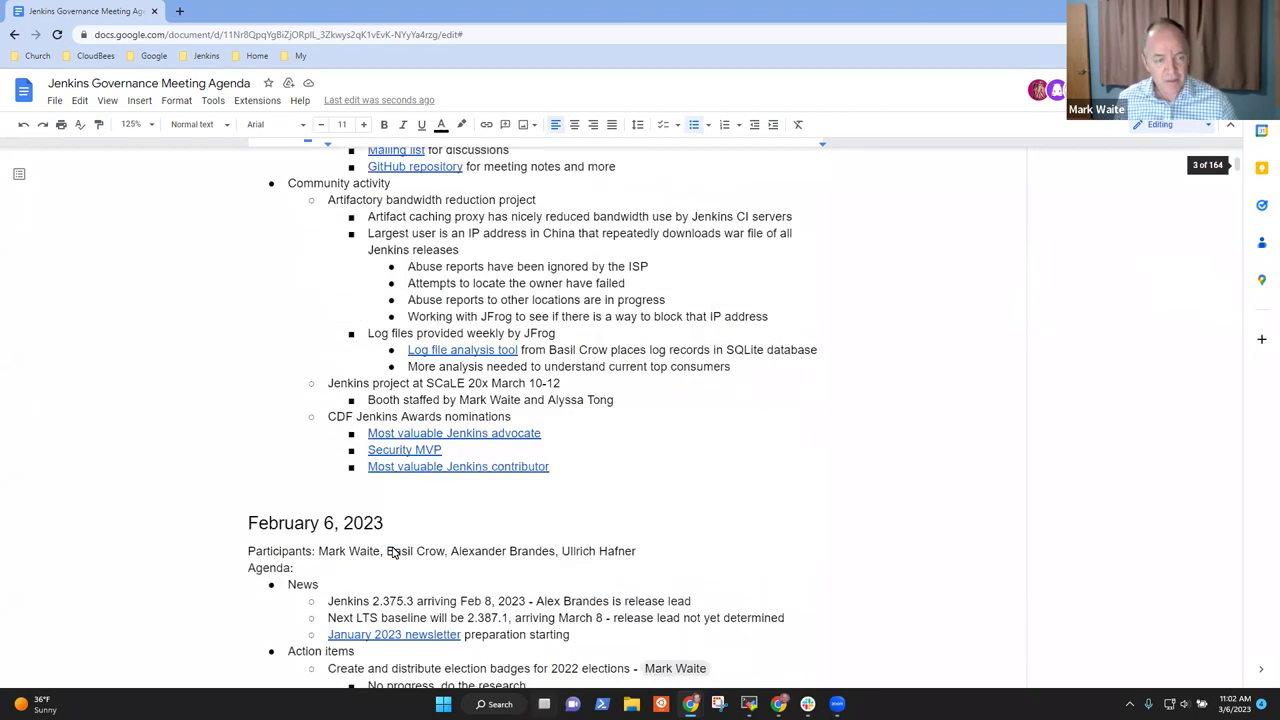
{"action": "key", "text": "Up"}
{"action": "key", "text": "Up"}
{"action": "key", "text": "Up"}
{"action": "key", "text": "Up"}
{"action": "key", "text": "Up"}
{"action": "key", "text": "Up"}
{"action": "key", "text": "Up"}
{"action": "key", "text": "Up"}
{"action": "key", "text": "Up"}
{"action": "key", "text": "Up"}
{"action": "key", "text": "Up"}
{"action": "key", "text": "Up"}
{"action": "key", "text": "Up"}
{"action": "key", "text": "Up"}
{"action": "key", "text": "Up"}
{"action": "key", "text": "Up"}
{"action": "key", "text": "Up"}
{"action": "key", "text": "Up"}
{"action": "key", "text": "Up"}
{"action": "key", "text": "Up"}
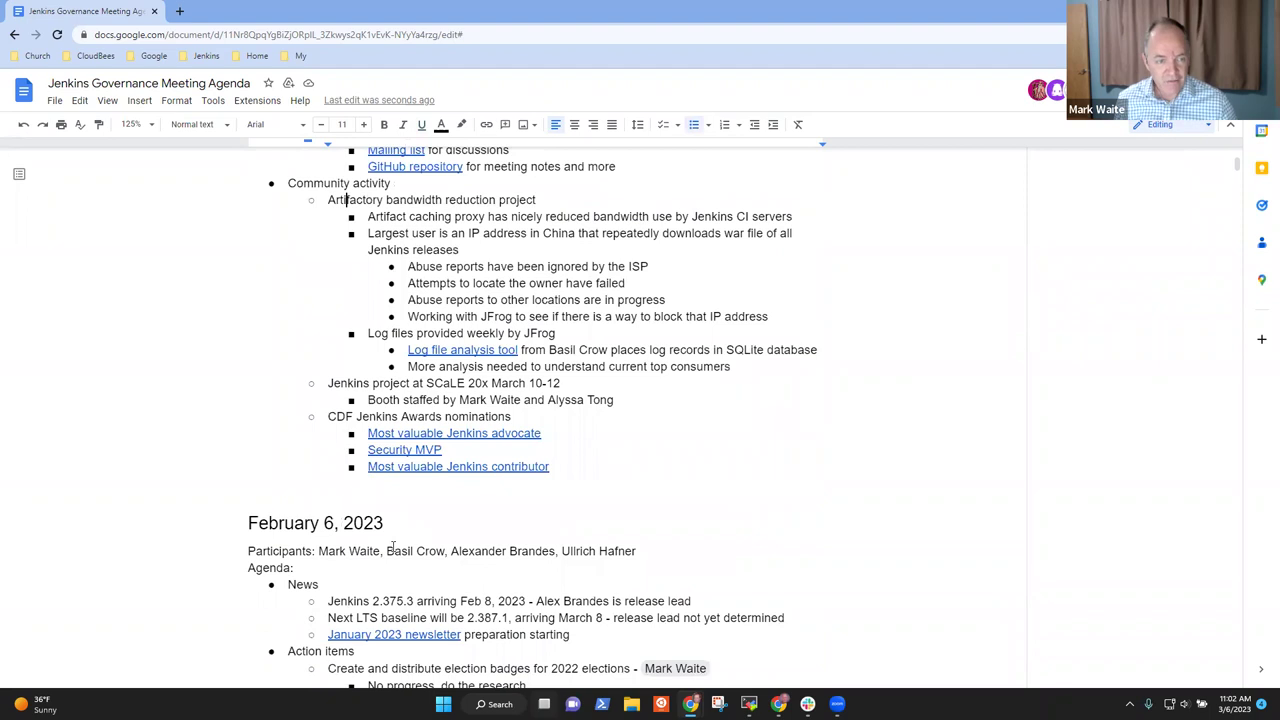
{"action": "key", "text": "Home"}
{"action": "key", "text": "shift+End"}
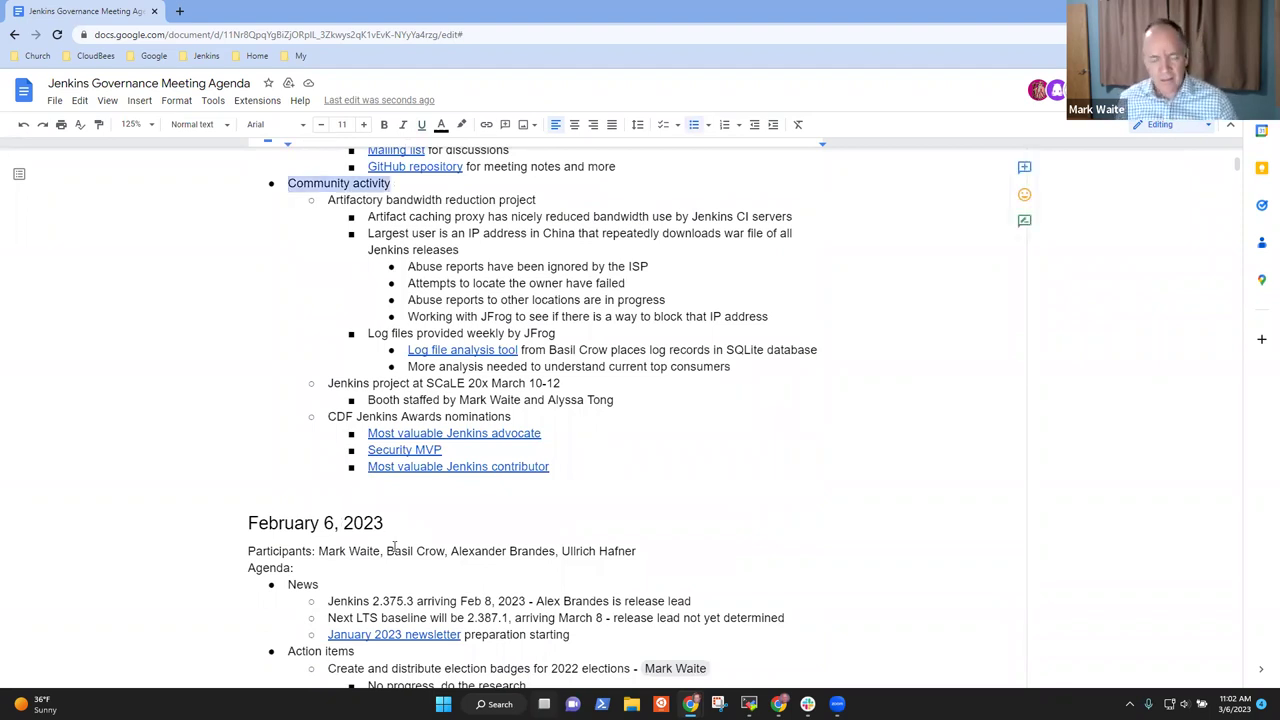
Add one more attendee's full name at the end of the March 6, 2023 participants line.
{"action": "scroll", "coordinate": [487, 345], "scroll_direction": "up", "scroll_amount": 15}
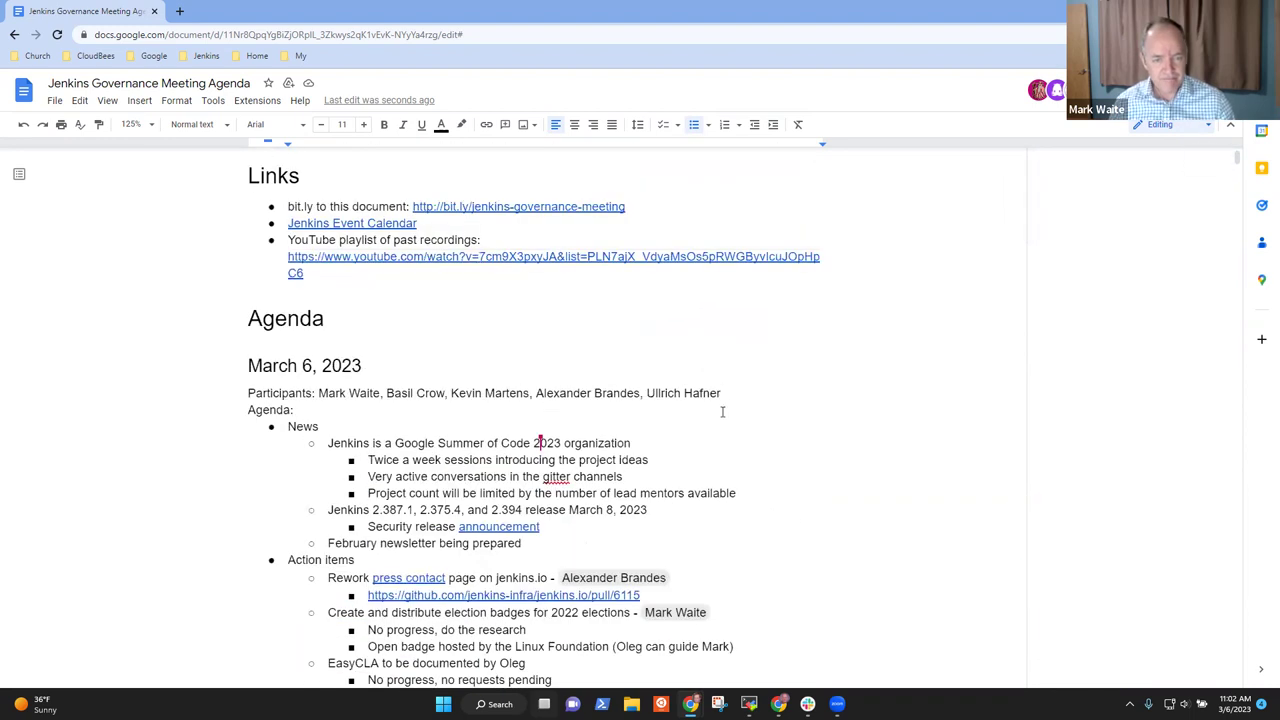
{"action": "double_click", "coordinate": [731, 393]}
{"action": "type", "text": ", B"}
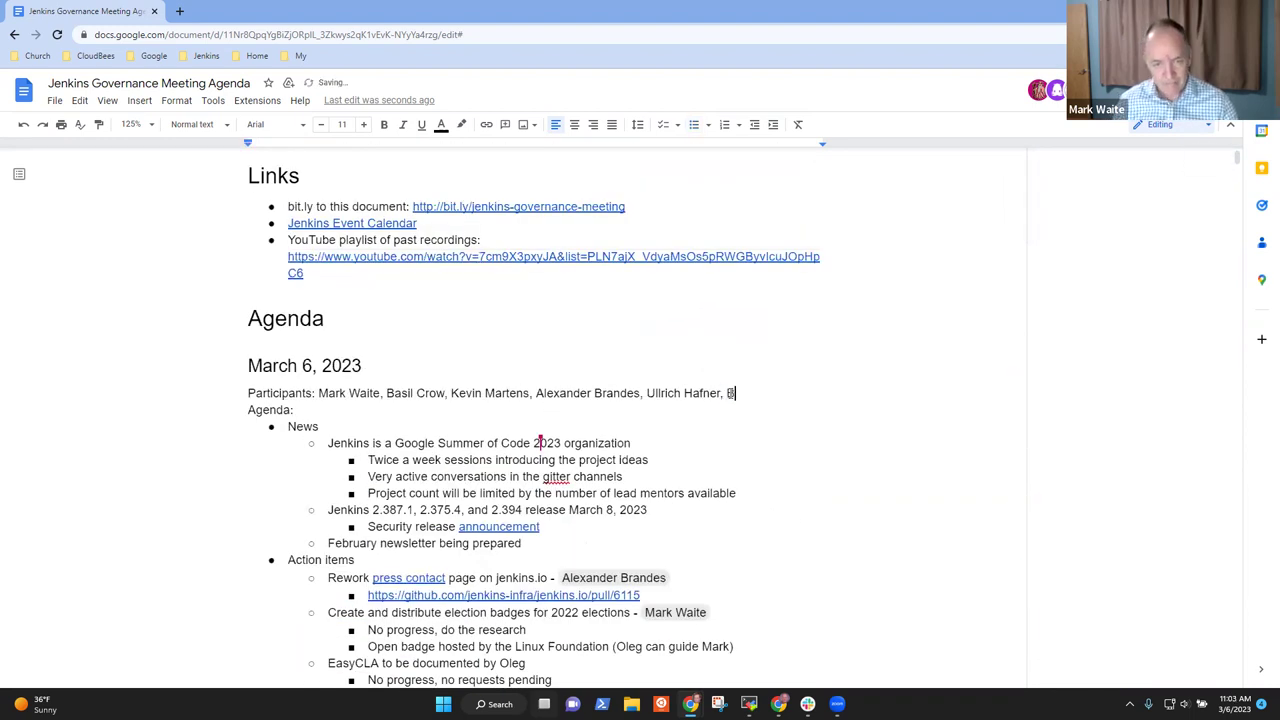
{"action": "type", "text": "runo Verachten"}
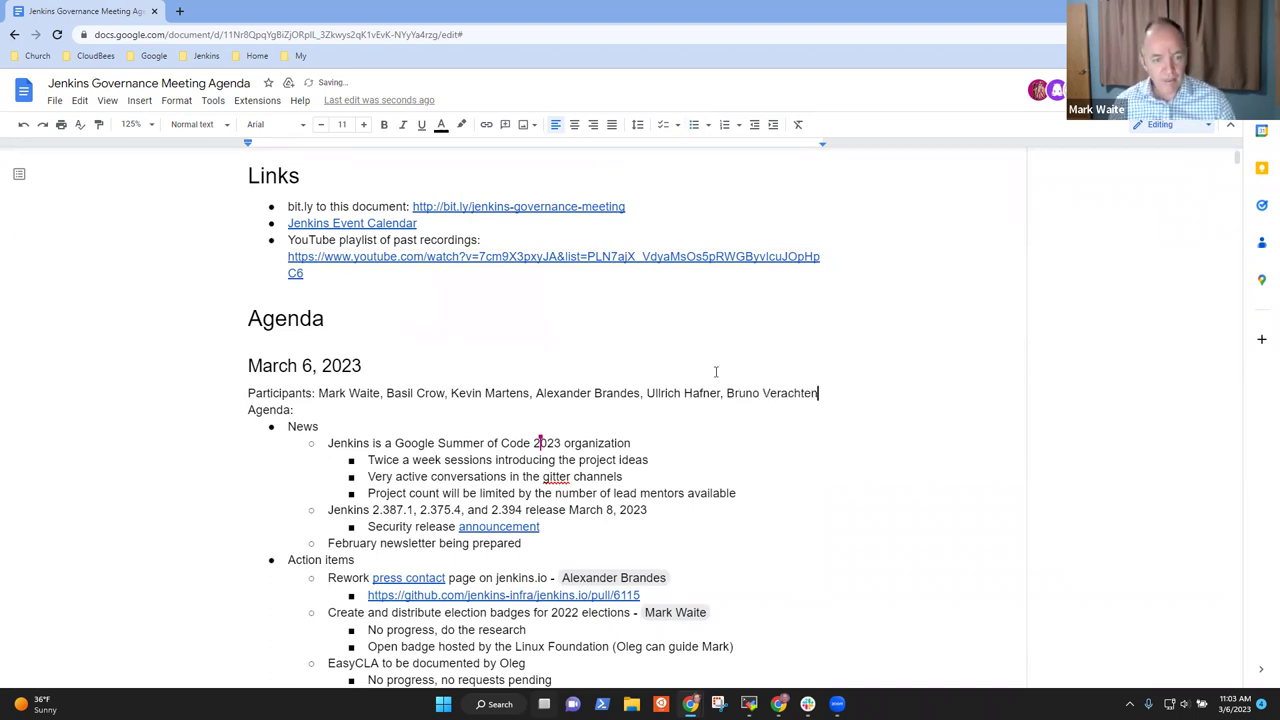
Insert "mentoring" before "organization" in the Google Summer of Code 2023 news item.
{"action": "scroll", "coordinate": [661, 340], "scroll_direction": "down", "scroll_amount": 1}
{"action": "left_click", "coordinate": [435, 376]}
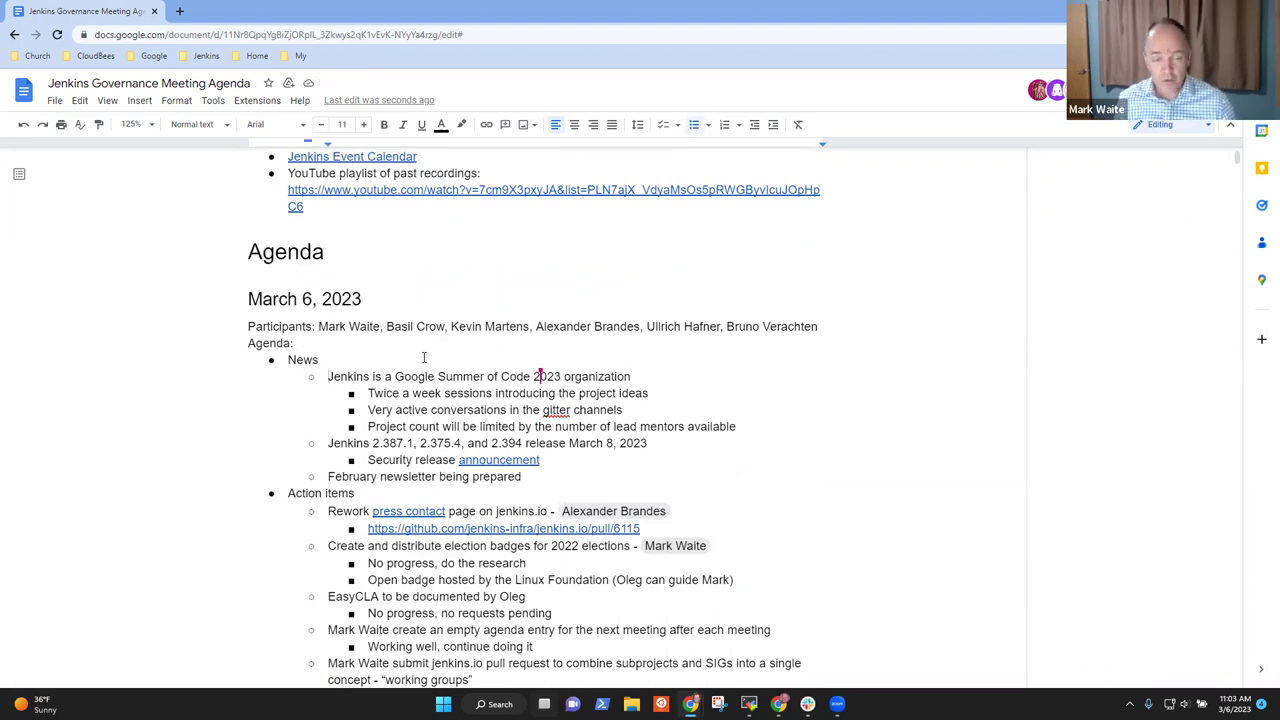
{"action": "key", "text": "shift+End"}
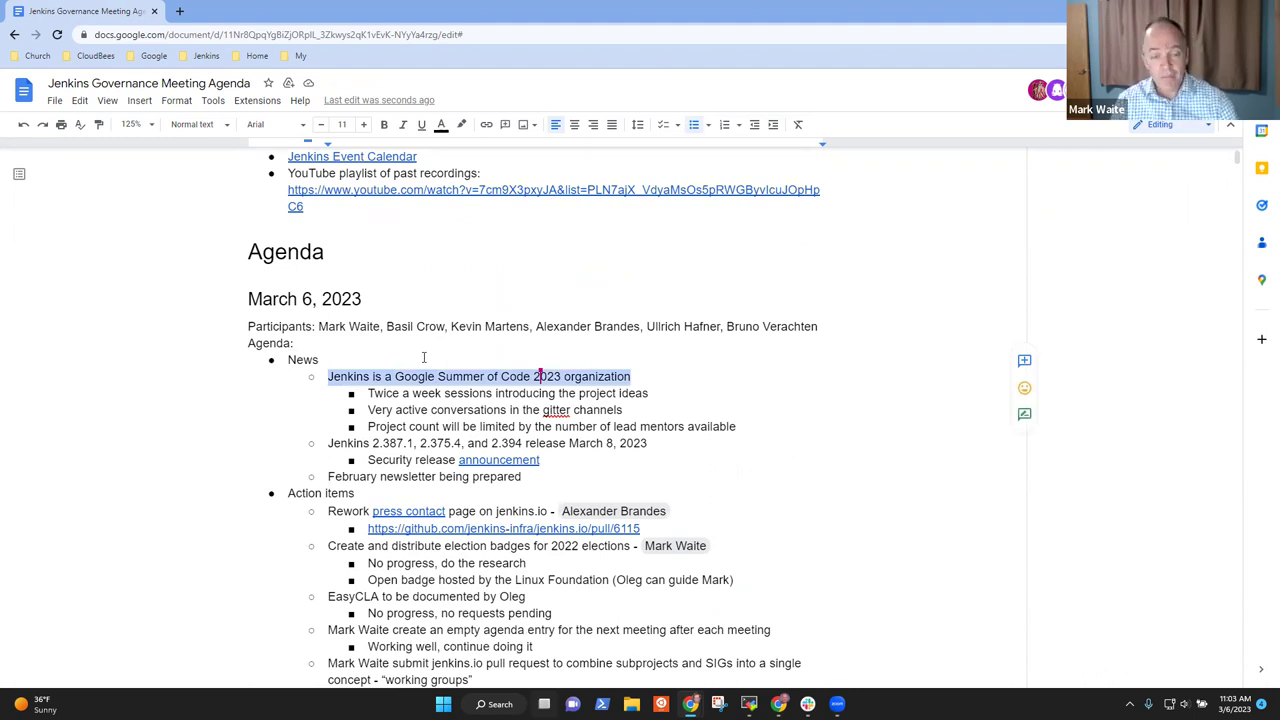
{"action": "key", "text": "Right"}
{"action": "key", "text": "ctrl+Left"}
{"action": "type", "text": "mentoring"}
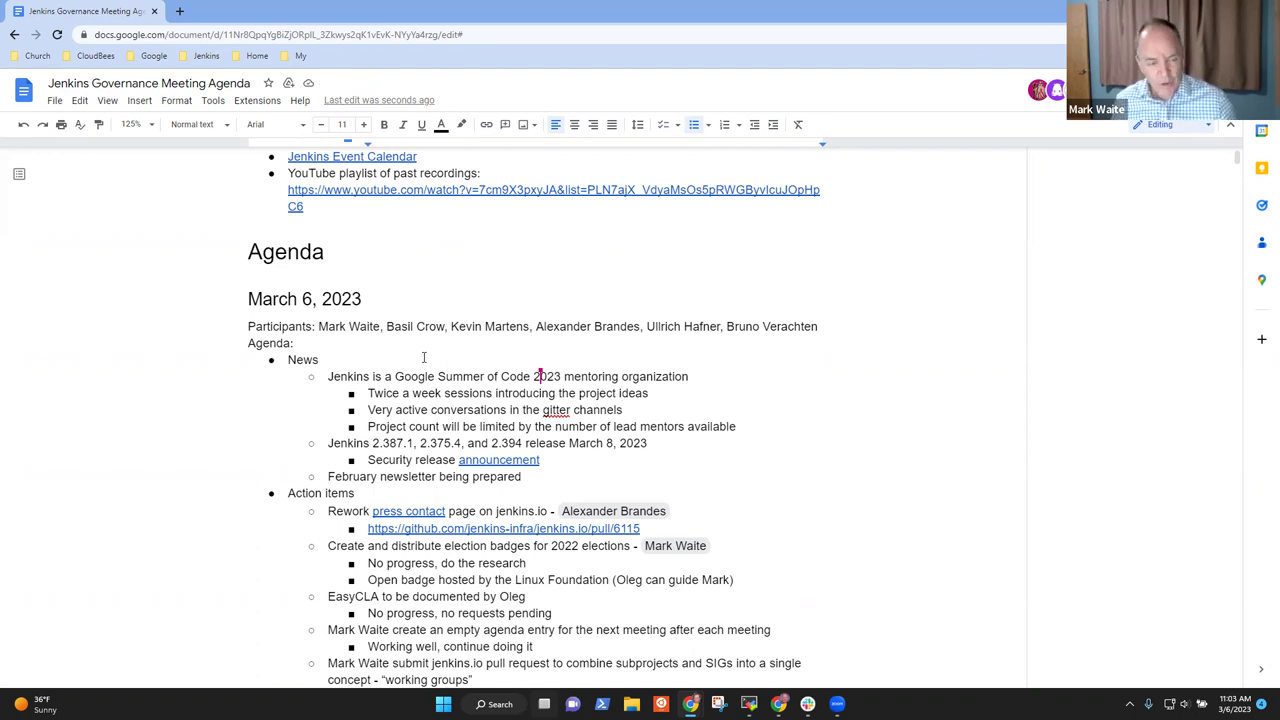
Highlight the news lines on the mentor-limited project count and the Jenkins 2.387.1, 2.375.4 and 2.394 release.
{"action": "key", "text": "Home"}
{"action": "key", "text": "shift+End"}
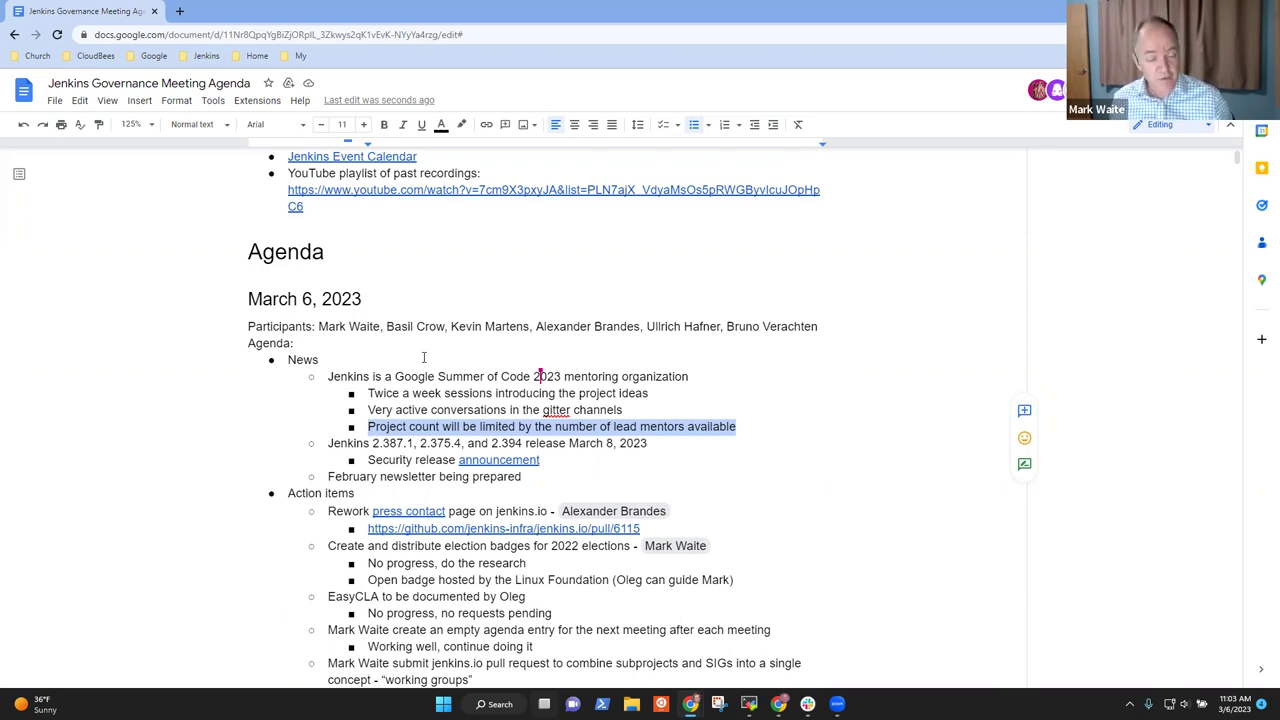
{"action": "key", "text": "Down"}
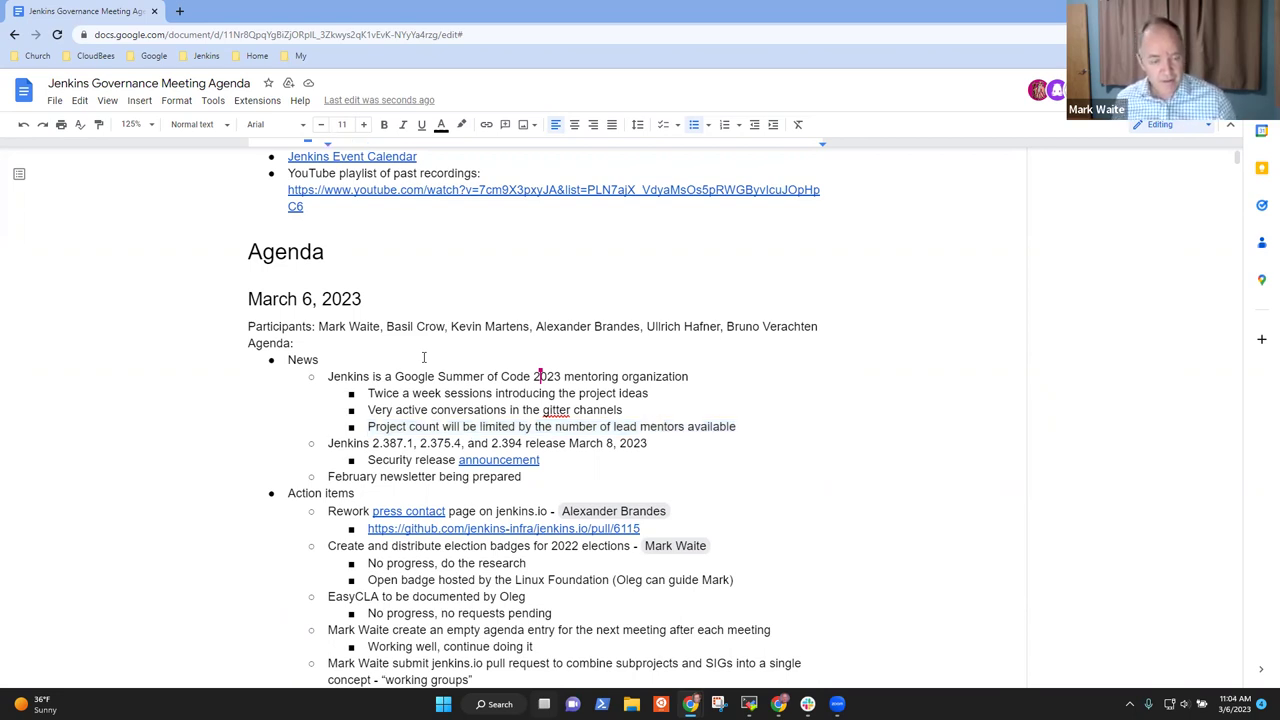
{"action": "key", "text": "shift+End"}
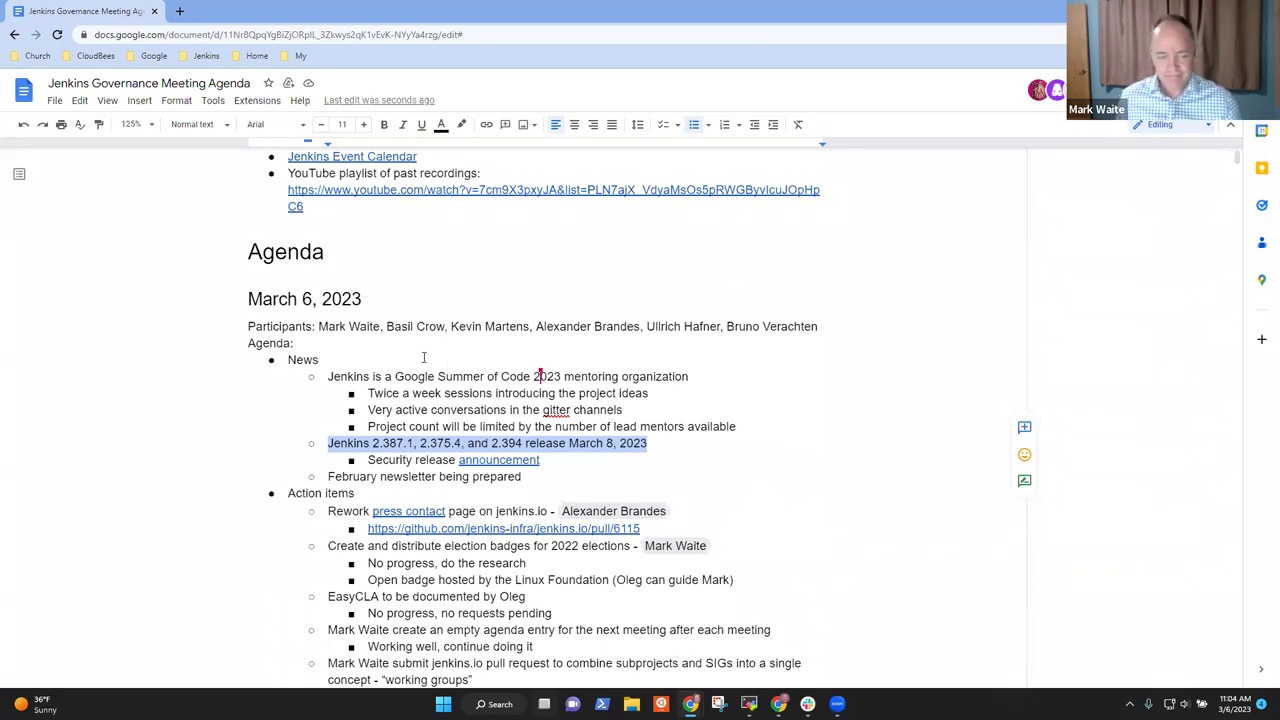
Extend the February newsletter news item with "- submit your text".
{"action": "key", "text": "Down"}
{"action": "key", "text": "Down"}
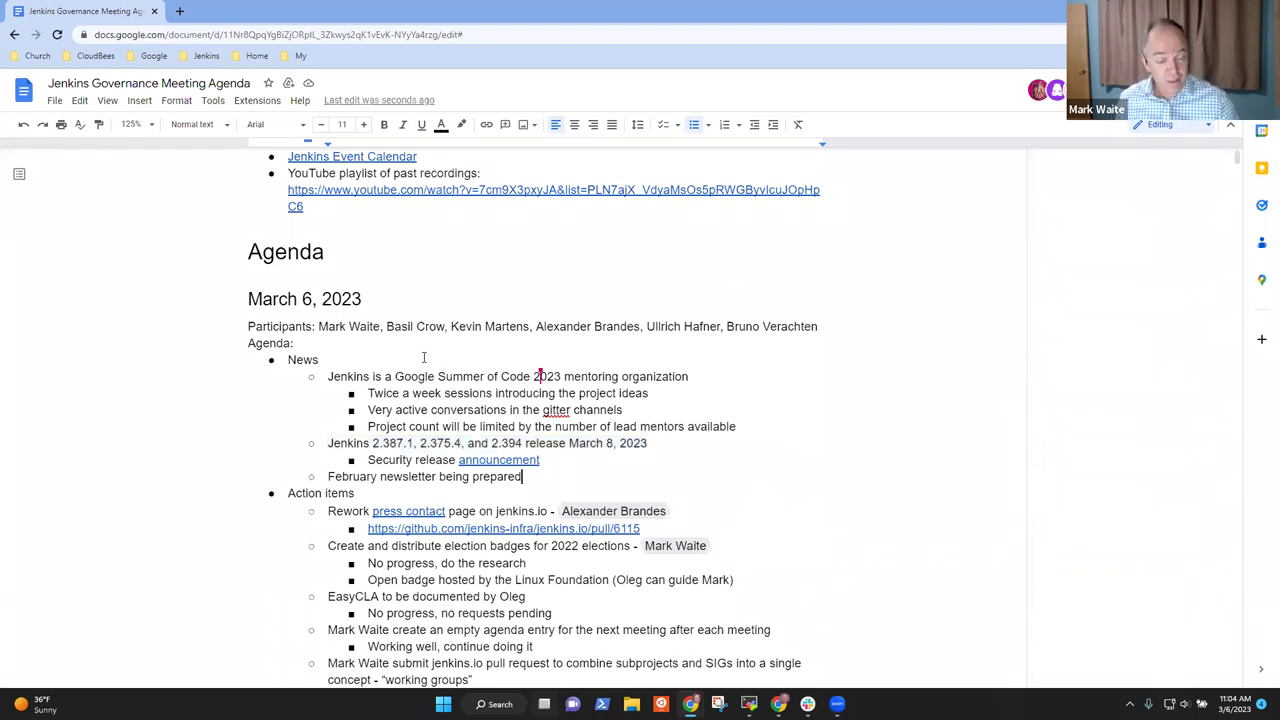
{"action": "type", "text": "-"}
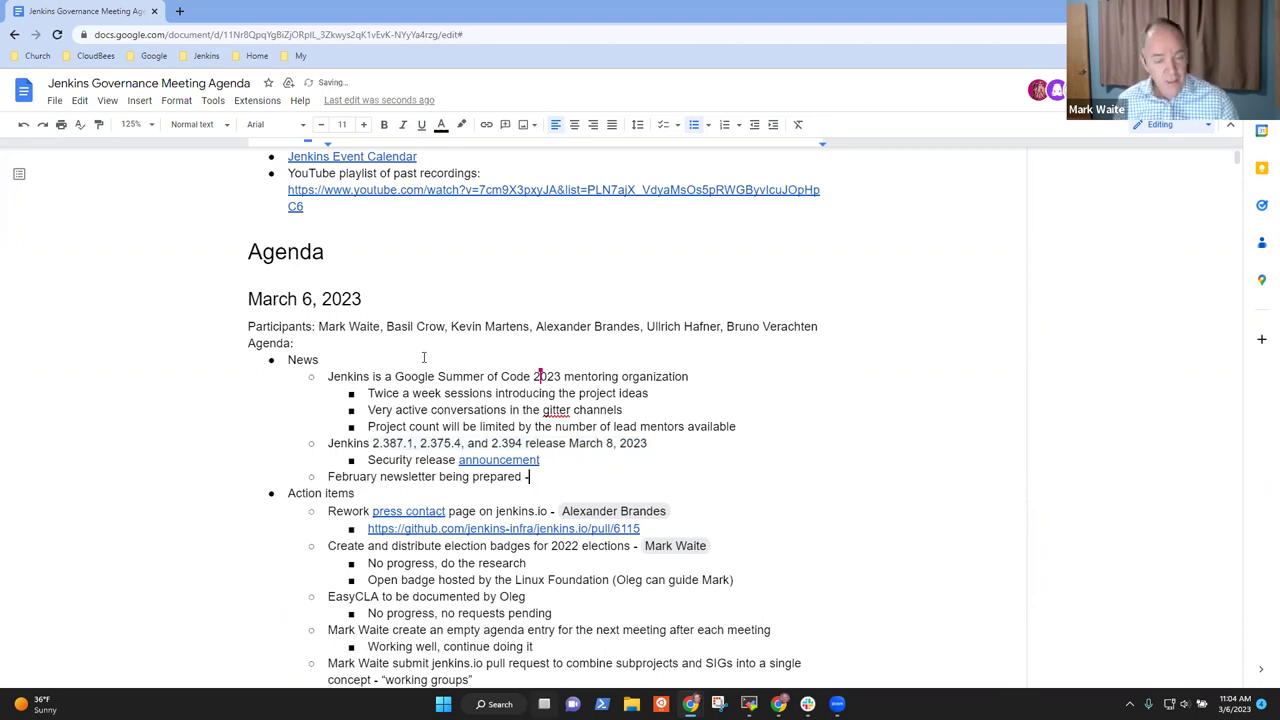
{"action": "type", "text": " submit yoiur"}
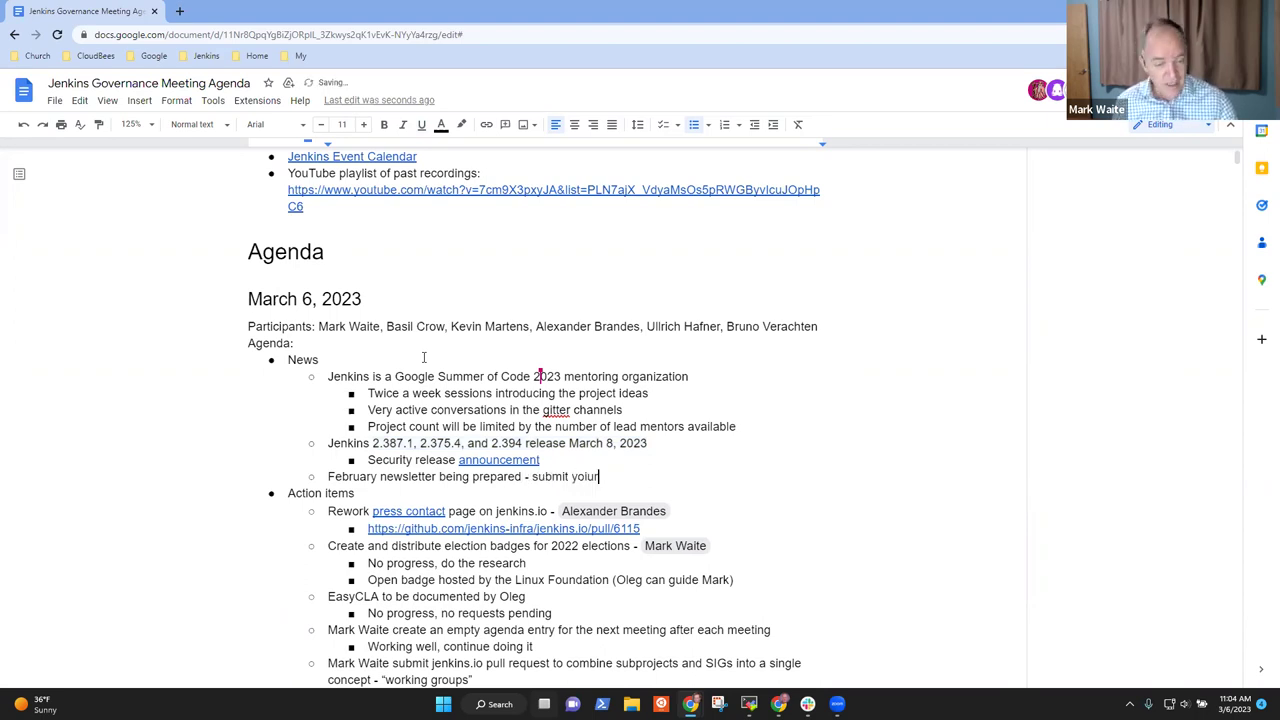
{"action": "key", "text": "ctrl+BackSpace"}
{"action": "type", "text": "your "}
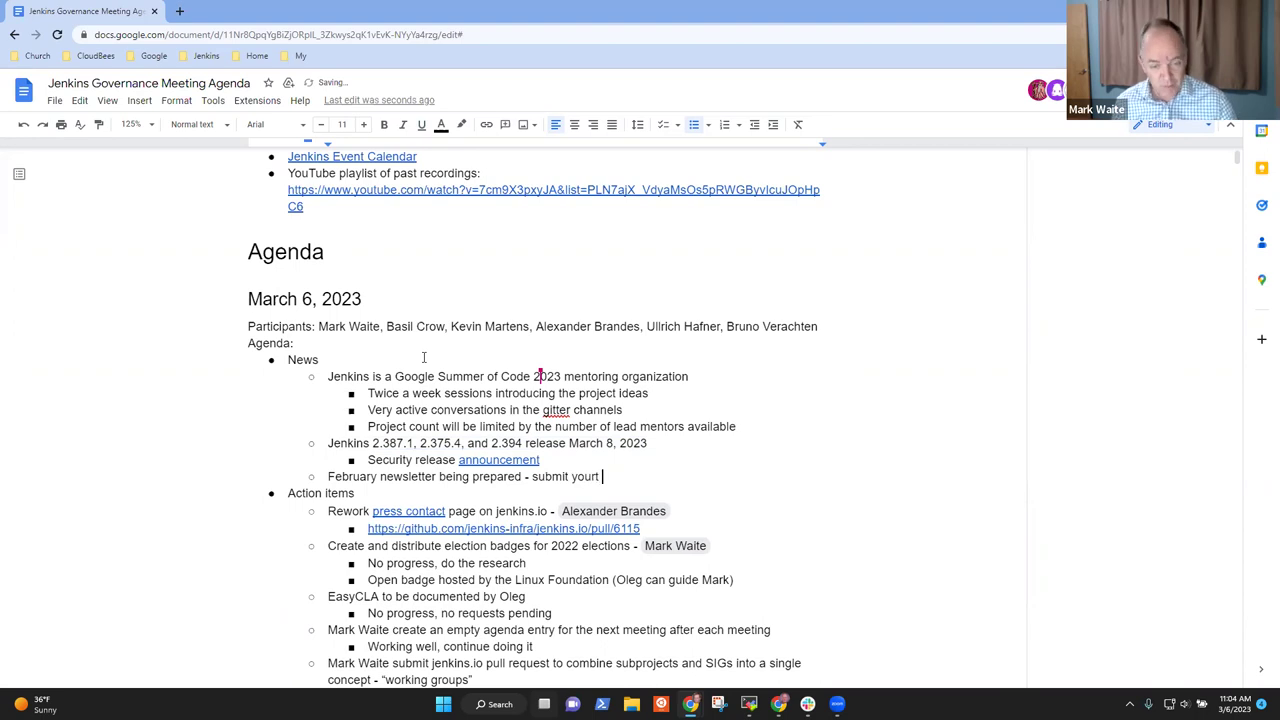
{"action": "type", "text": "tex"}
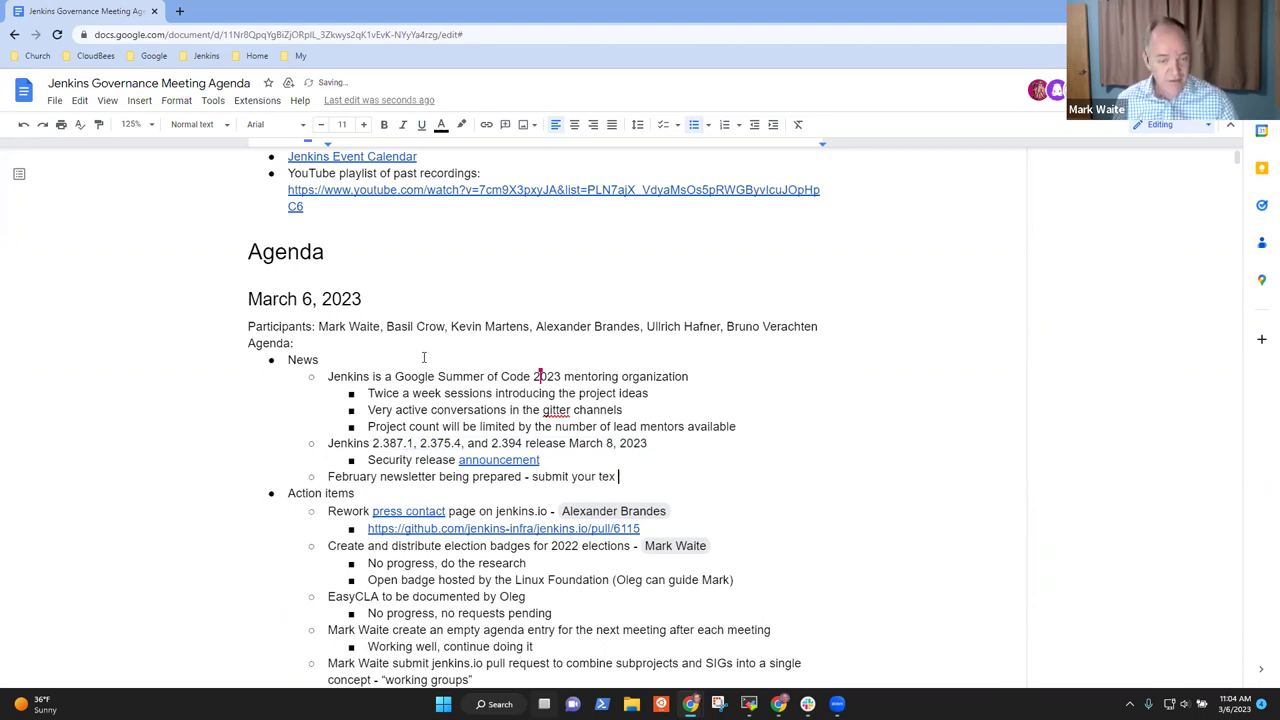
{"action": "type", "text": "t"}
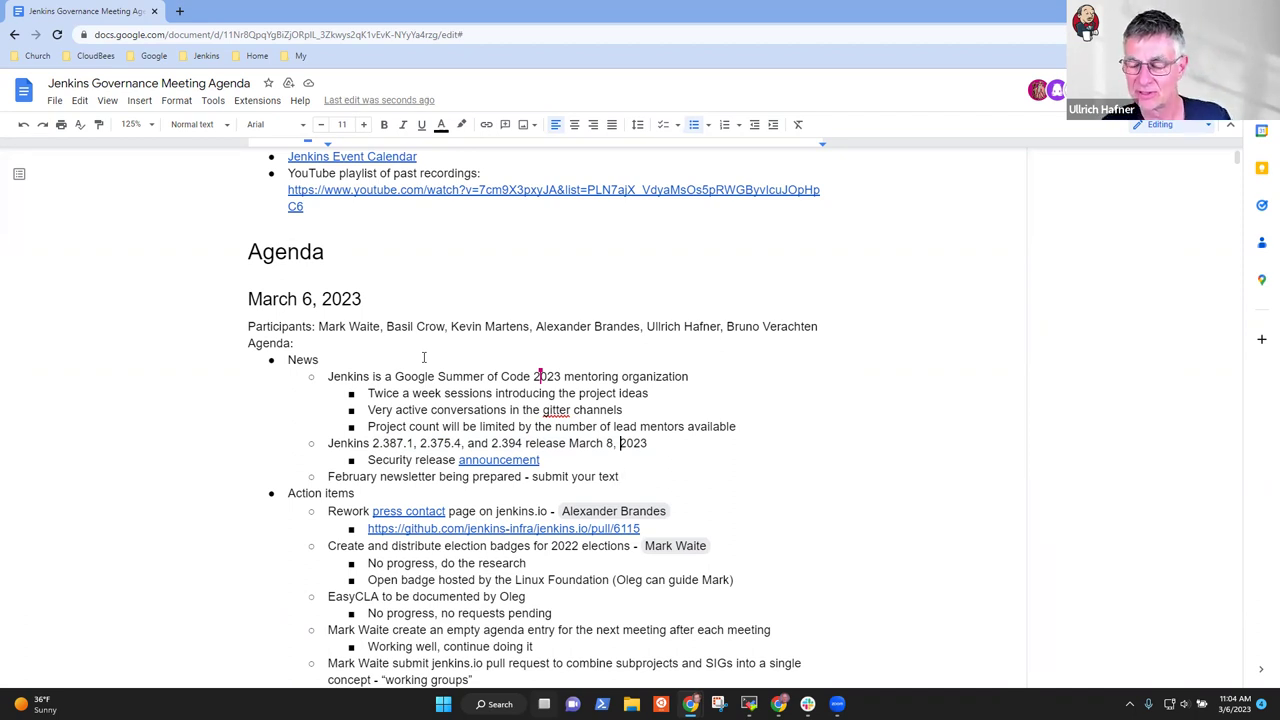
Add the bullet "Why so many applicants this year?" below the project count bullet of the Google Summer of Code item.
{"action": "key", "text": "End"}
{"action": "key", "text": "Return"}
{"action": "type", "text": "Why so many app"}
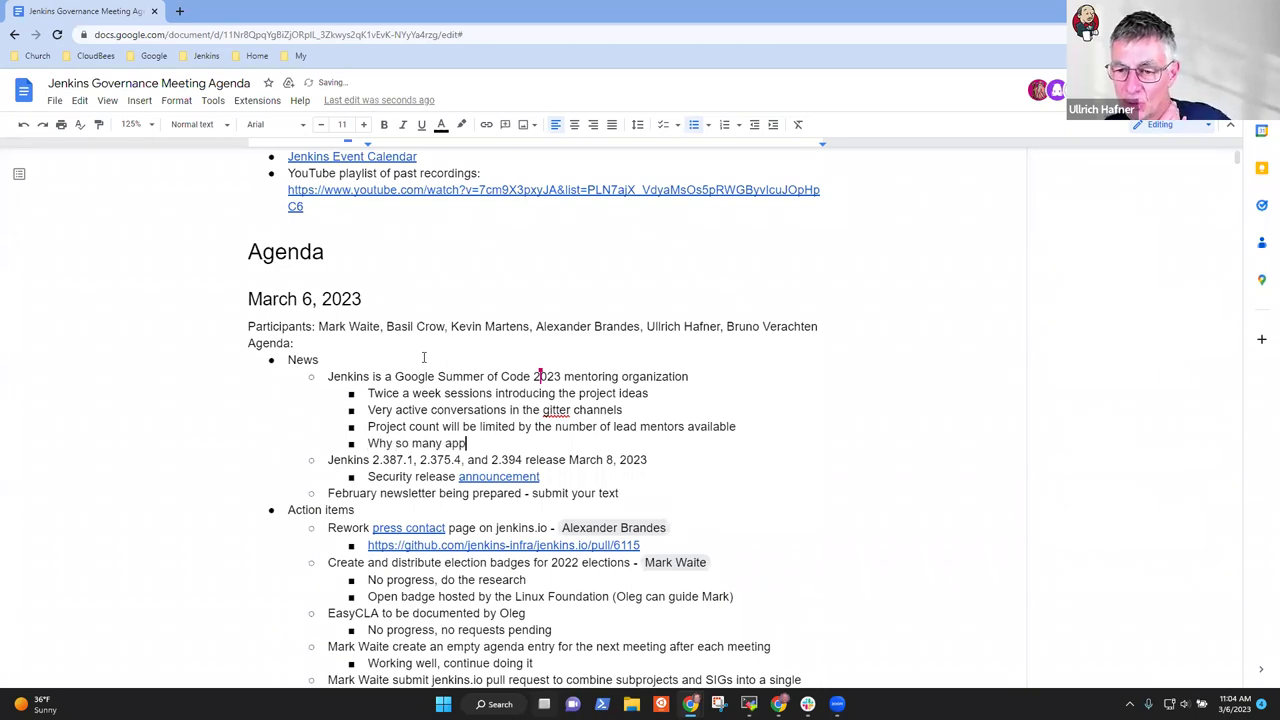
{"action": "type", "text": "licants "}
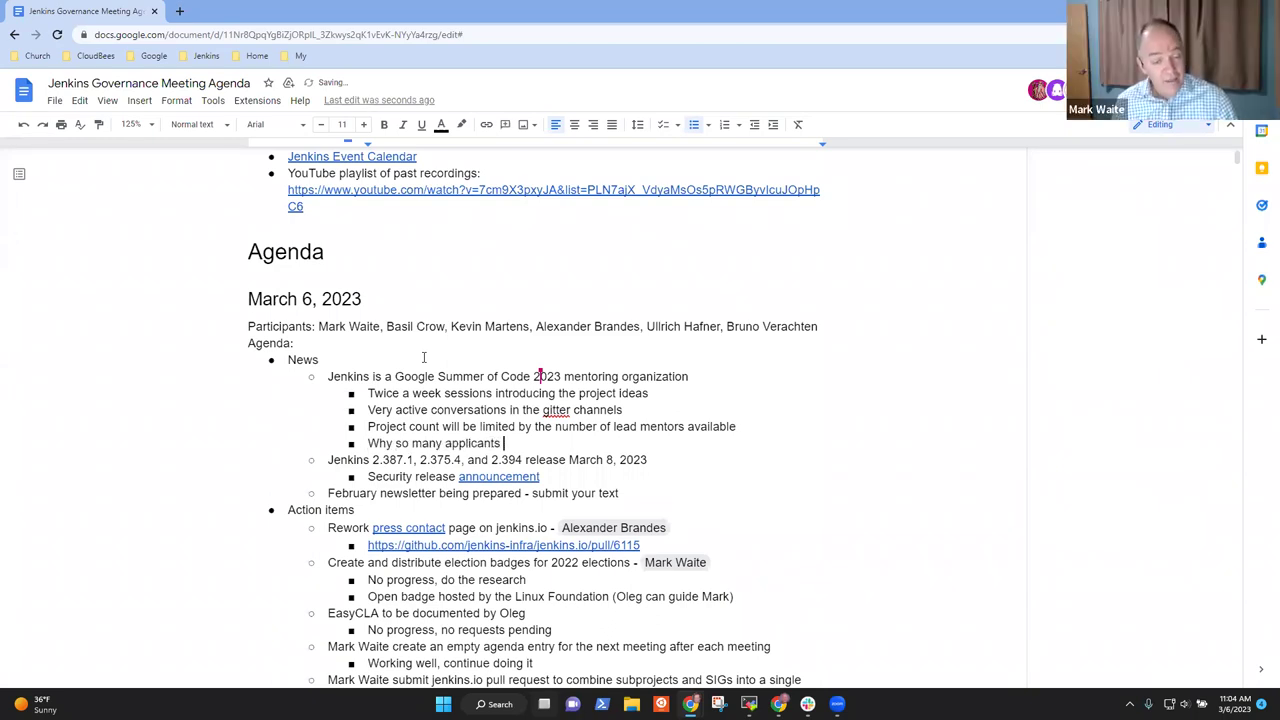
{"action": "type", "text": "this year?"}
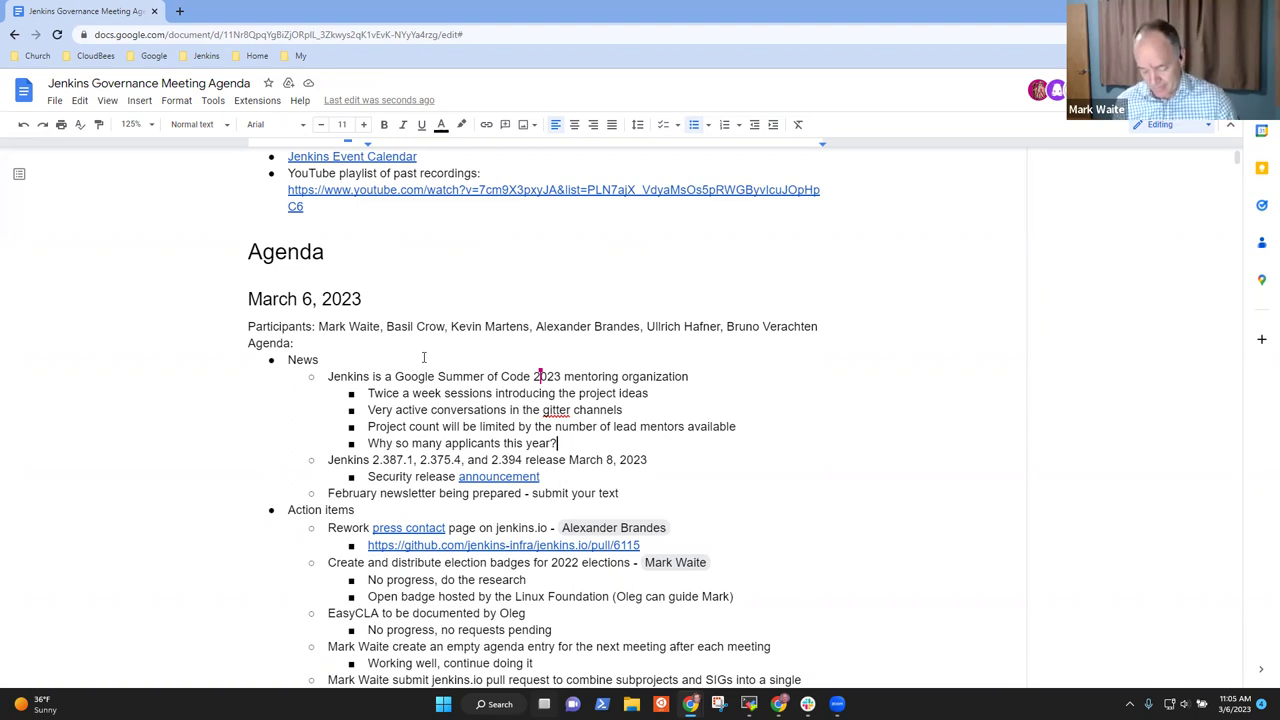
Append "(5x more than last year)" to the bullet asking why there are so many applicants this year.
{"action": "type", "text": "(5x"}
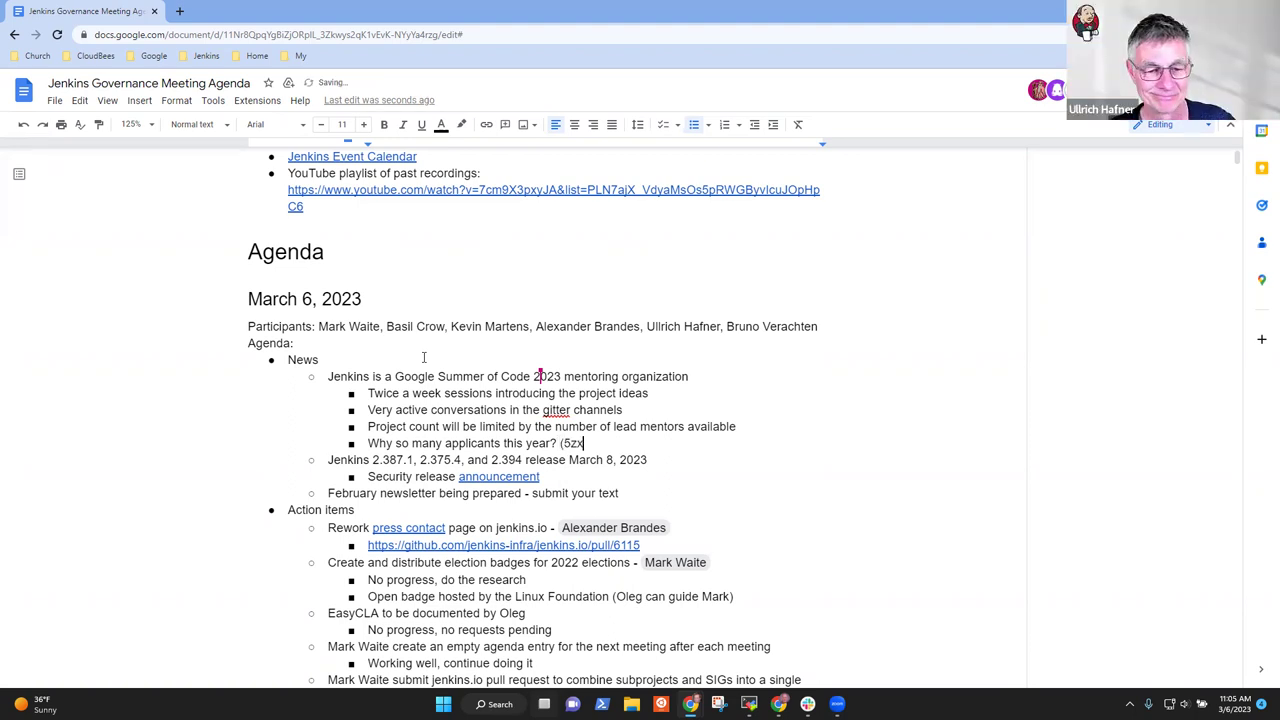
{"action": "key", "text": "BackSpace"}
{"action": "key", "text": "BackSpace"}
{"action": "type", "text": "5x more than last "}
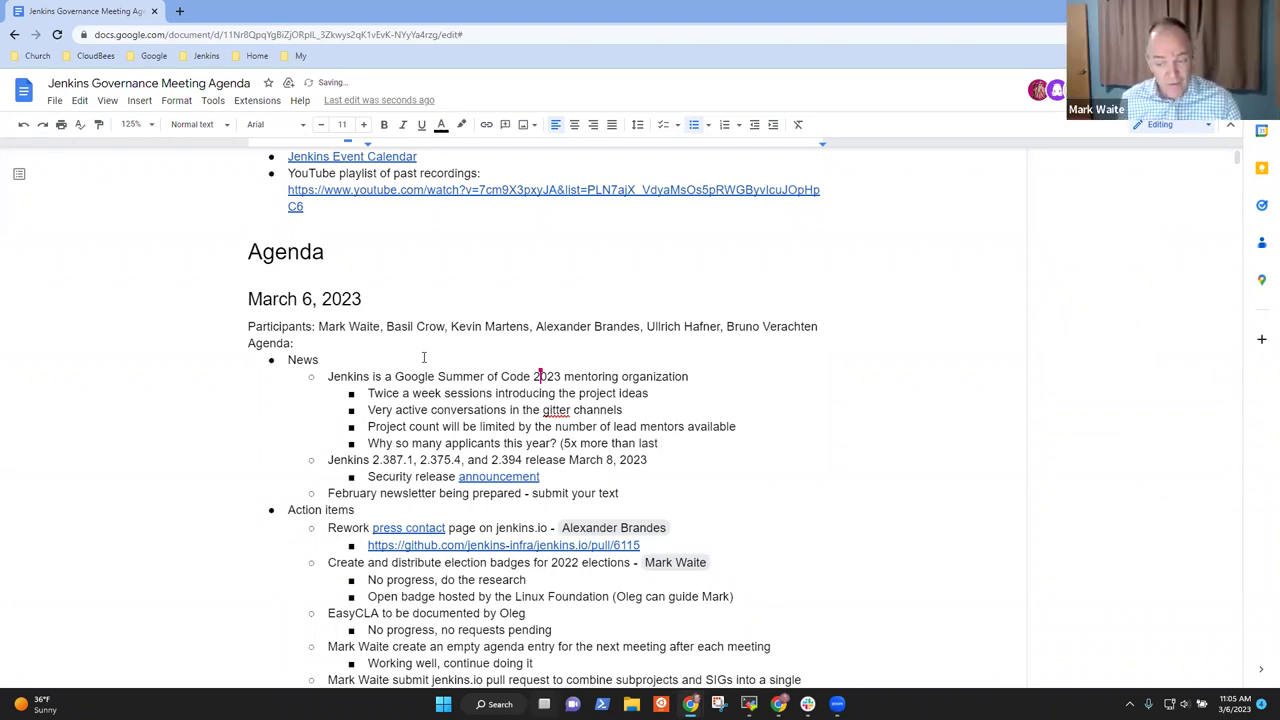
{"action": "type", "text": "year)"}
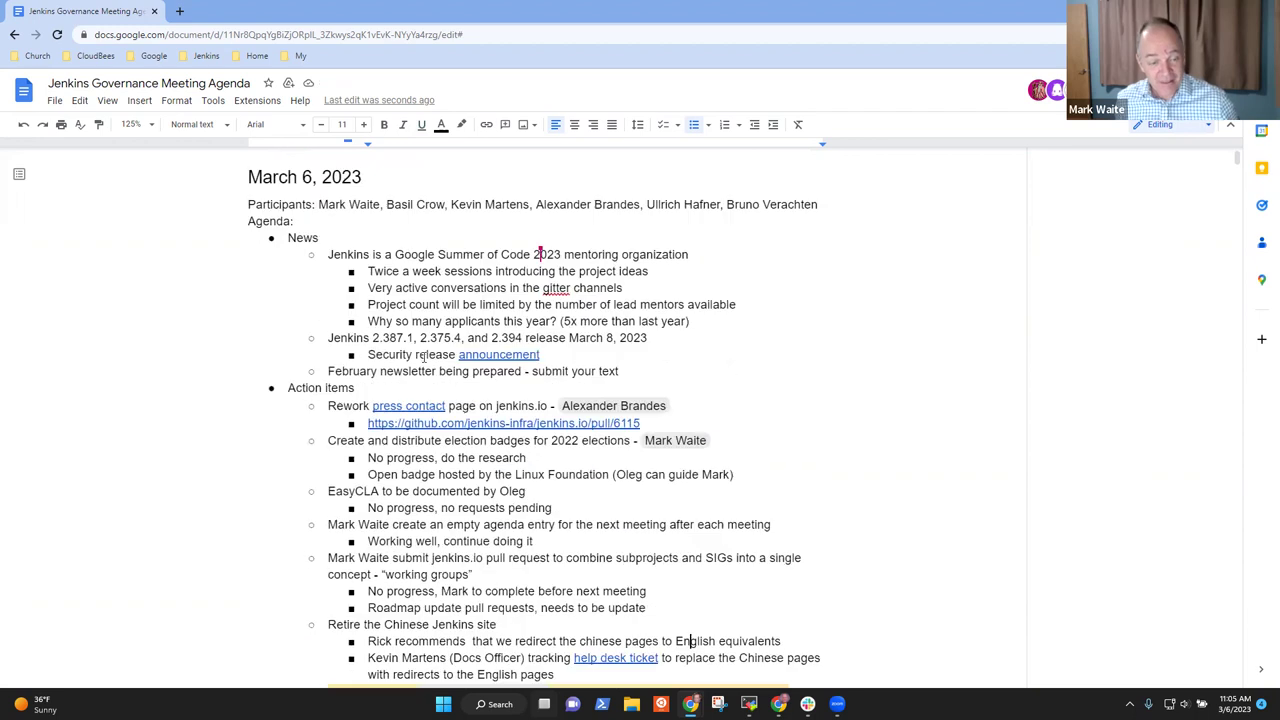
Below the pull request link of the press contact action item, add a bullet with the proposer's full name and "proposed to remove himself from press contacts".
{"action": "scroll", "coordinate": [424, 358], "scroll_direction": "down", "scroll_amount": 1}
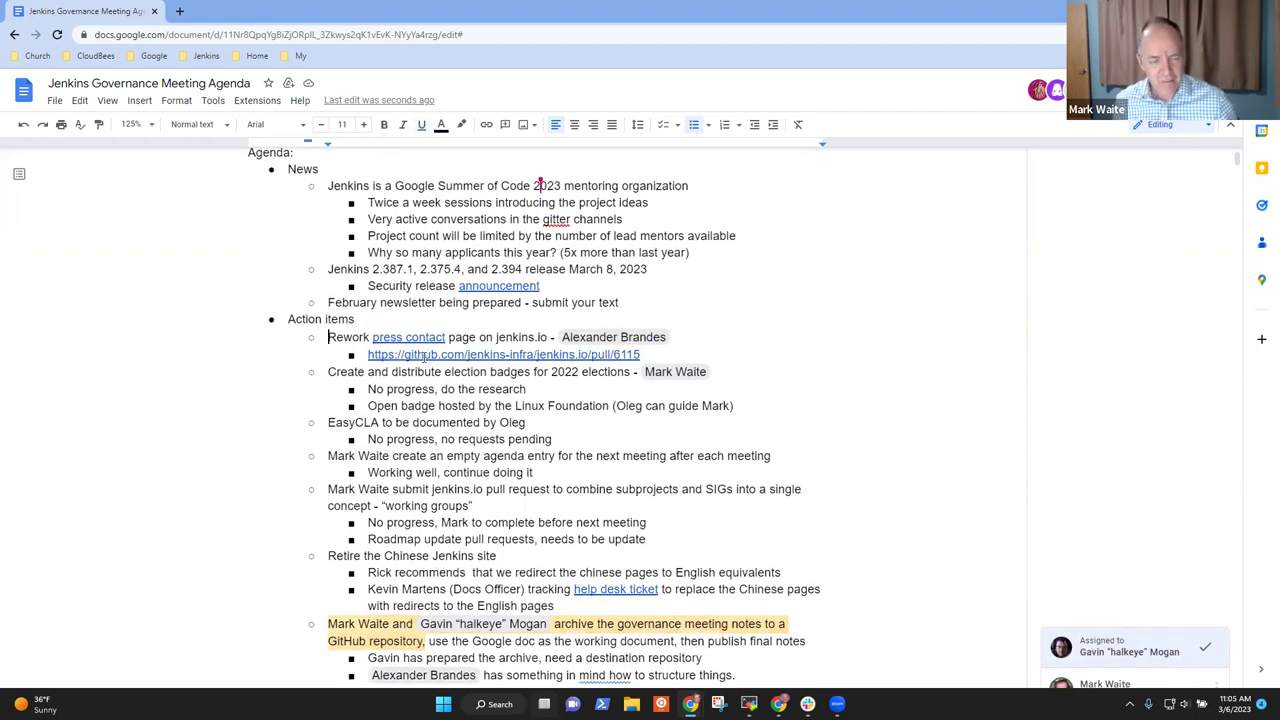
{"action": "key", "text": "shift+End"}
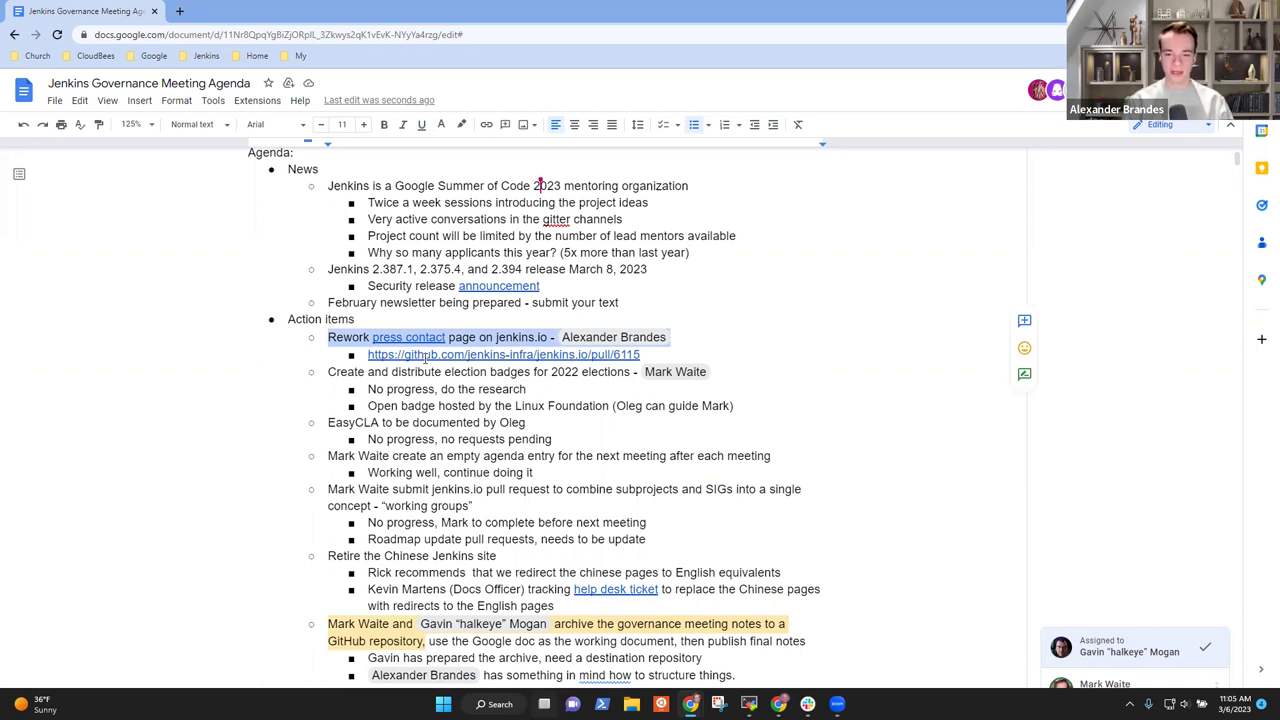
{"action": "key", "text": "Right"}
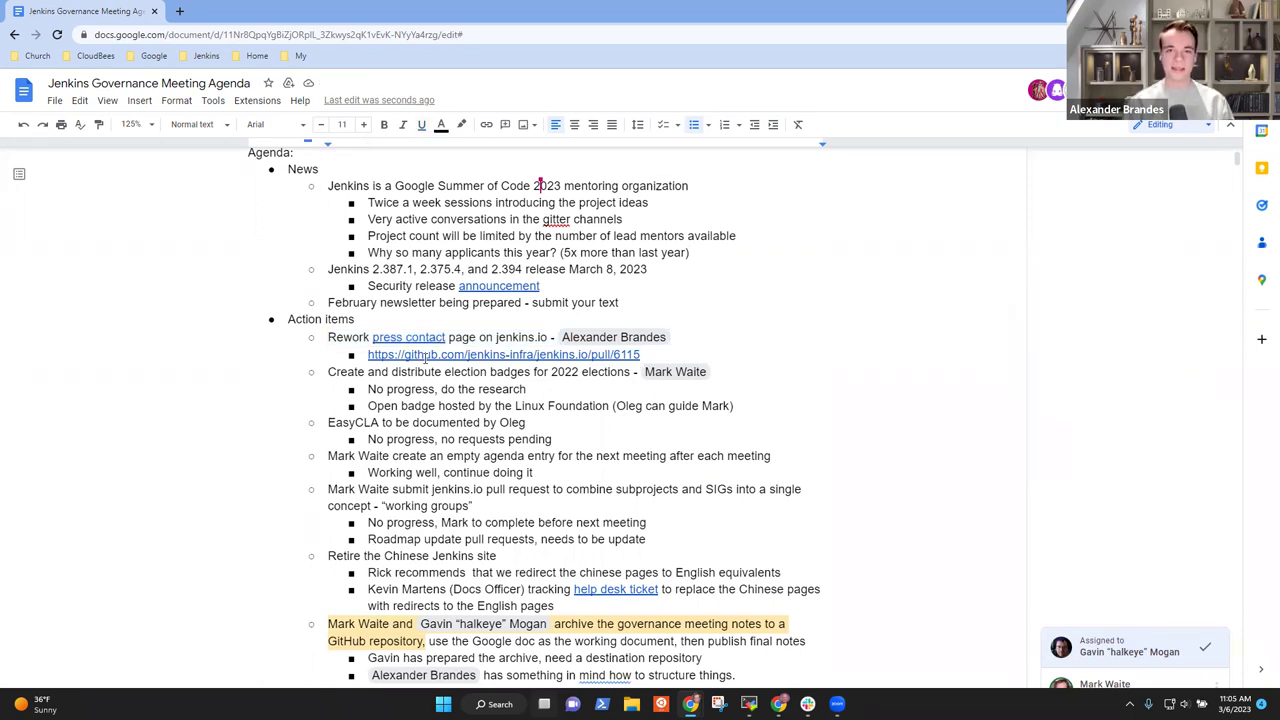
{"action": "key", "text": "Return"}
{"action": "type", "text": "Gavin M"}
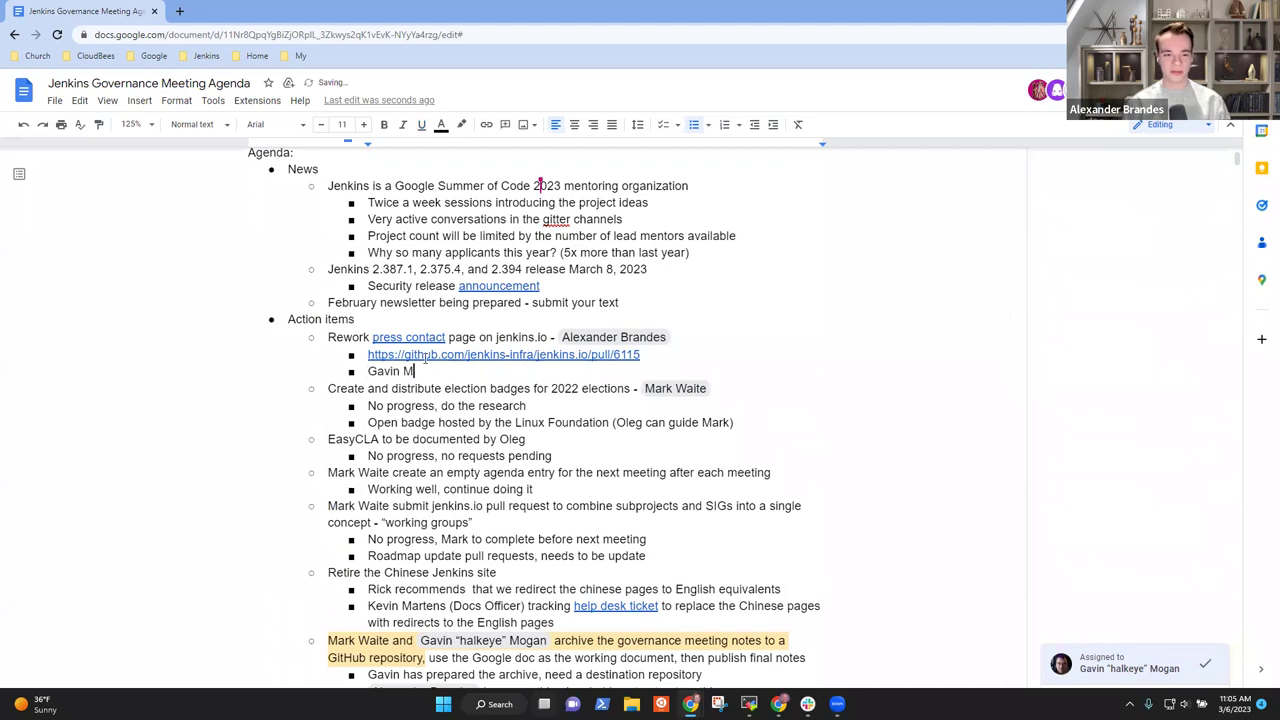
{"action": "type", "text": "ogan proposed "}
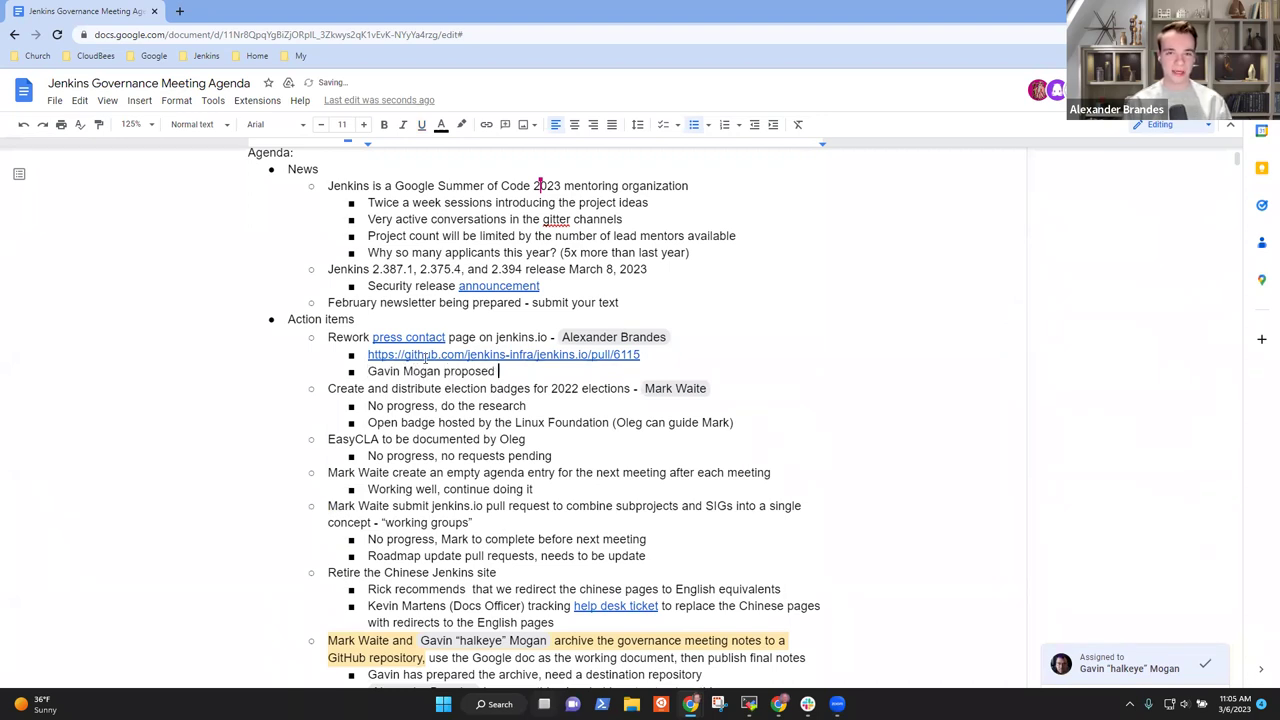
{"action": "type", "text": "to remover"}
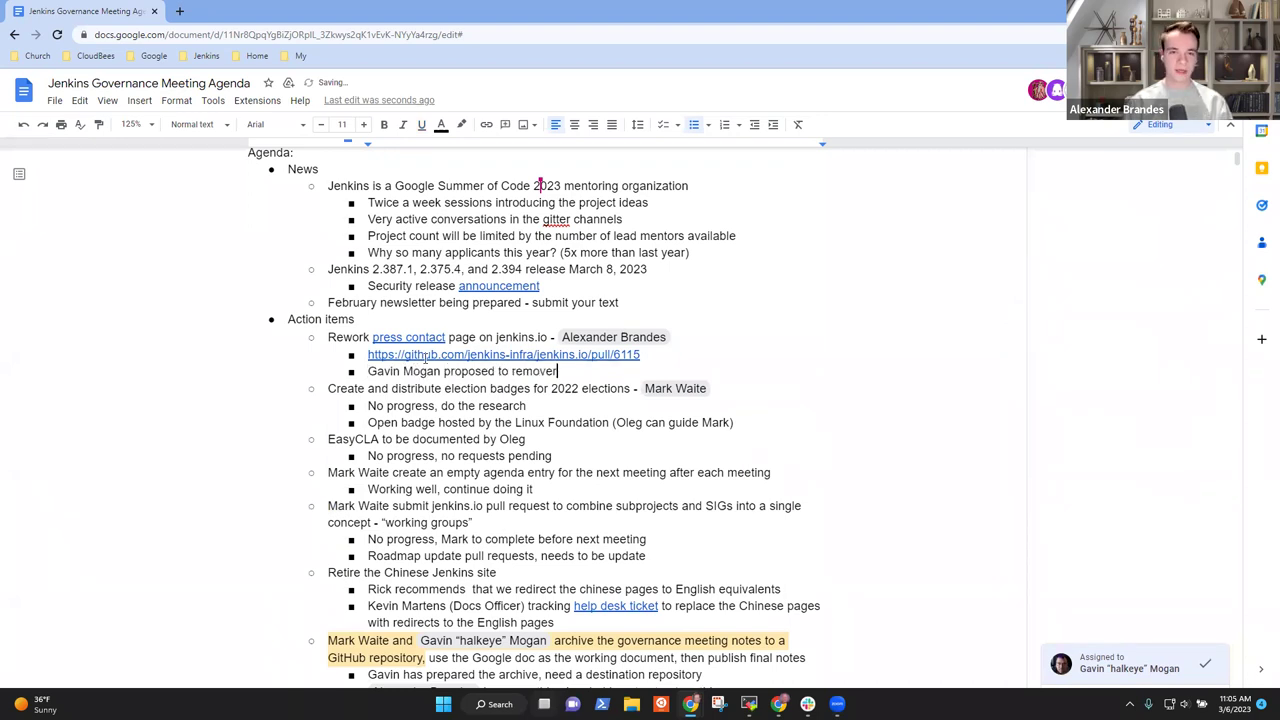
{"action": "key", "text": "BackSpace"}
{"action": "type", "text": " himself from "}
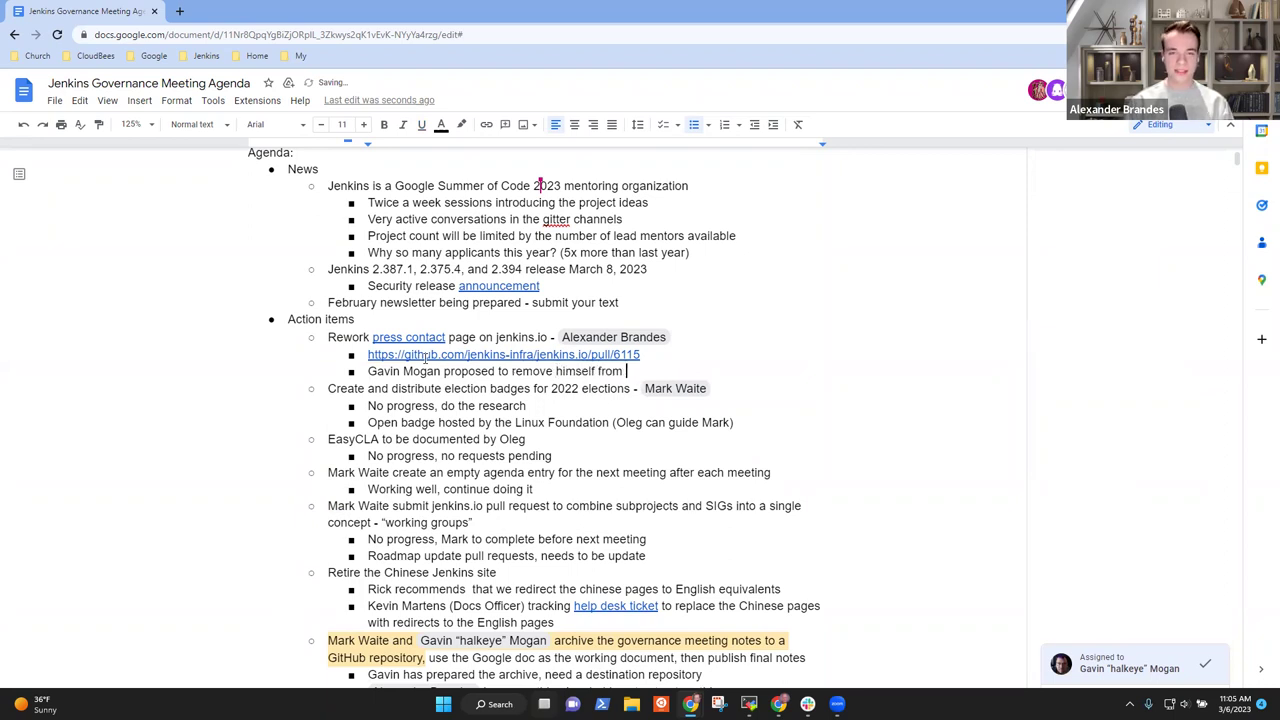
{"action": "type", "text": "press contacts"}
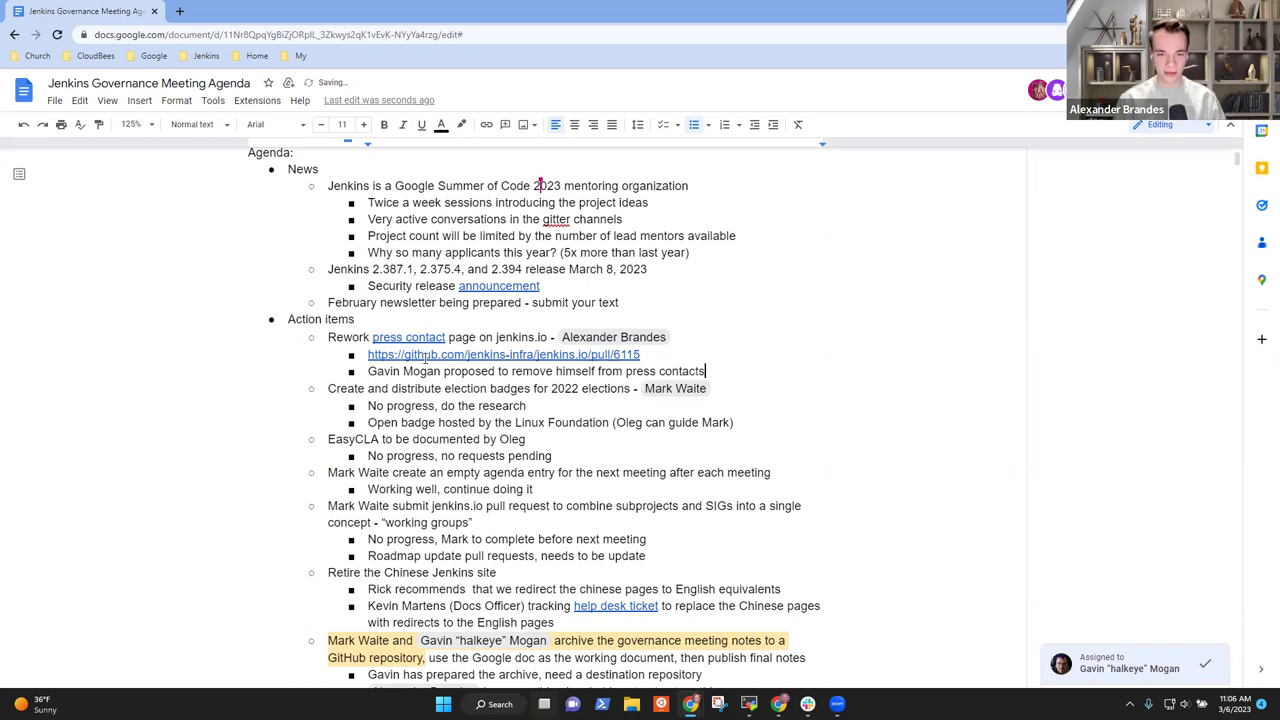
Add the nested bullet "Implemented, noted that press contacts receive nothing but spam" under the removal proposal.
{"action": "key", "text": "Return"}
{"action": "key", "text": "Tab"}
{"action": "type", "text": "Implemente"}
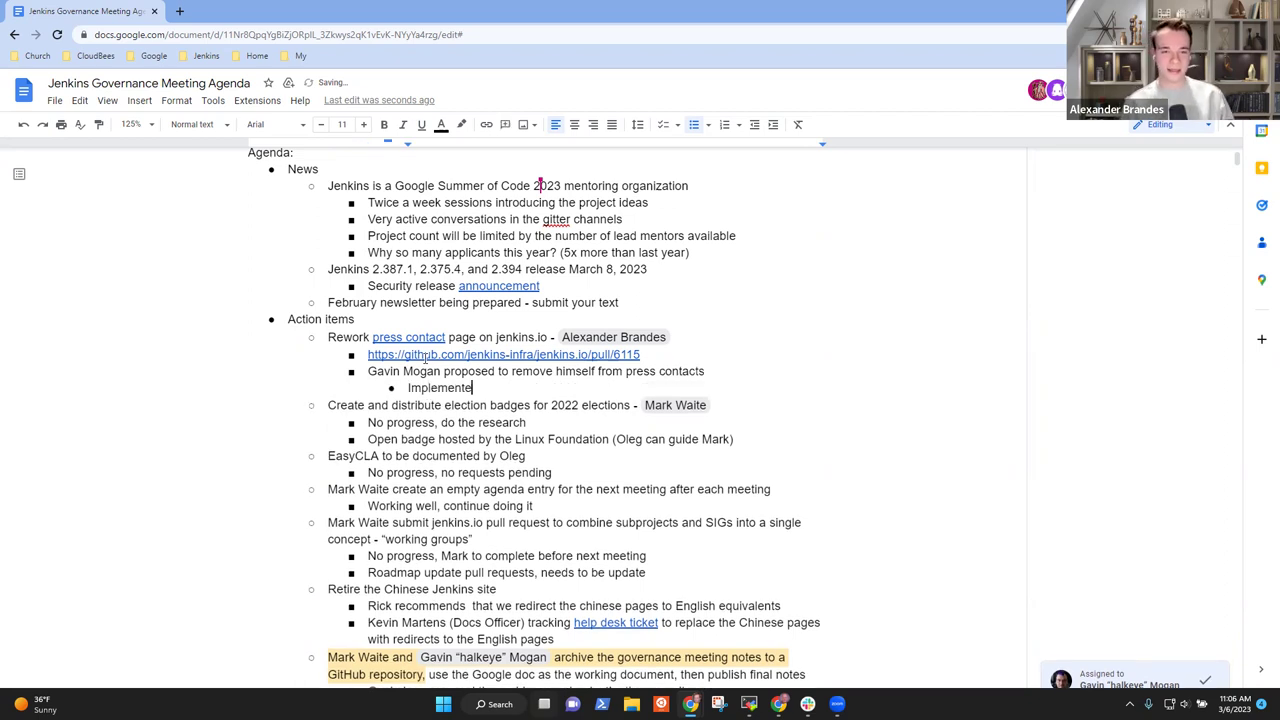
{"action": "type", "text": "d, noted that press "}
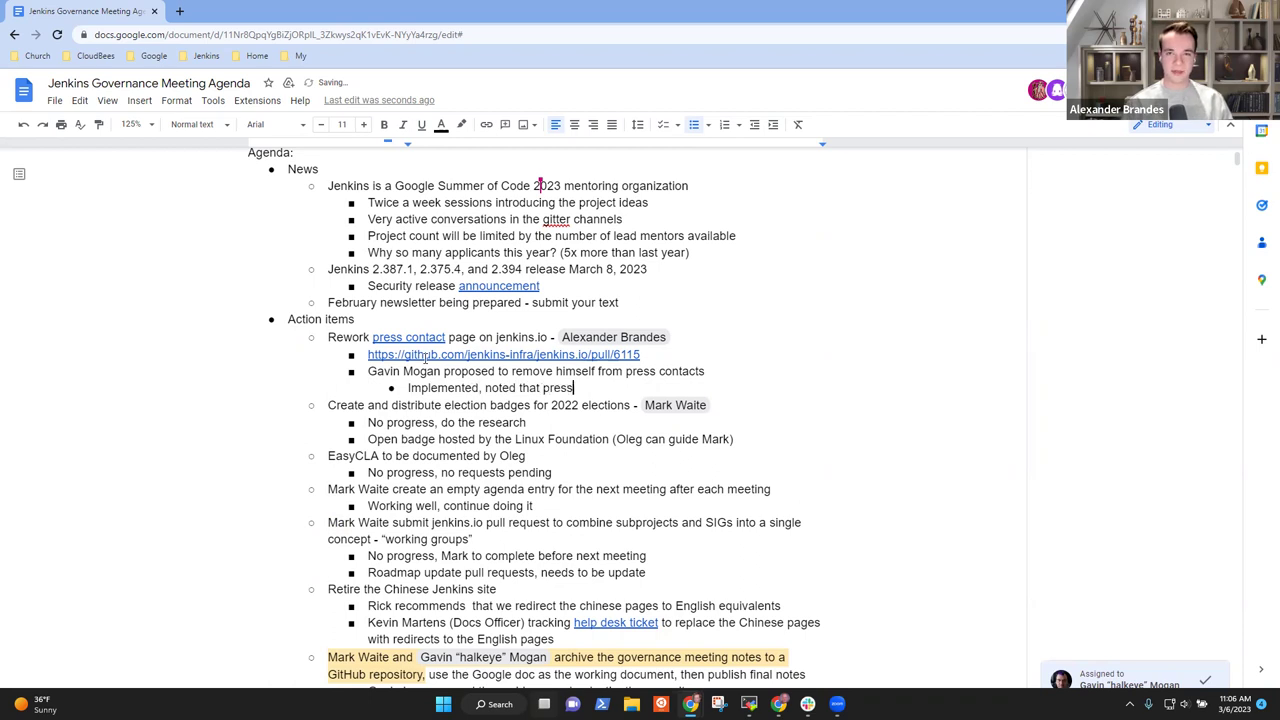
{"action": "type", "text": "contacts "}
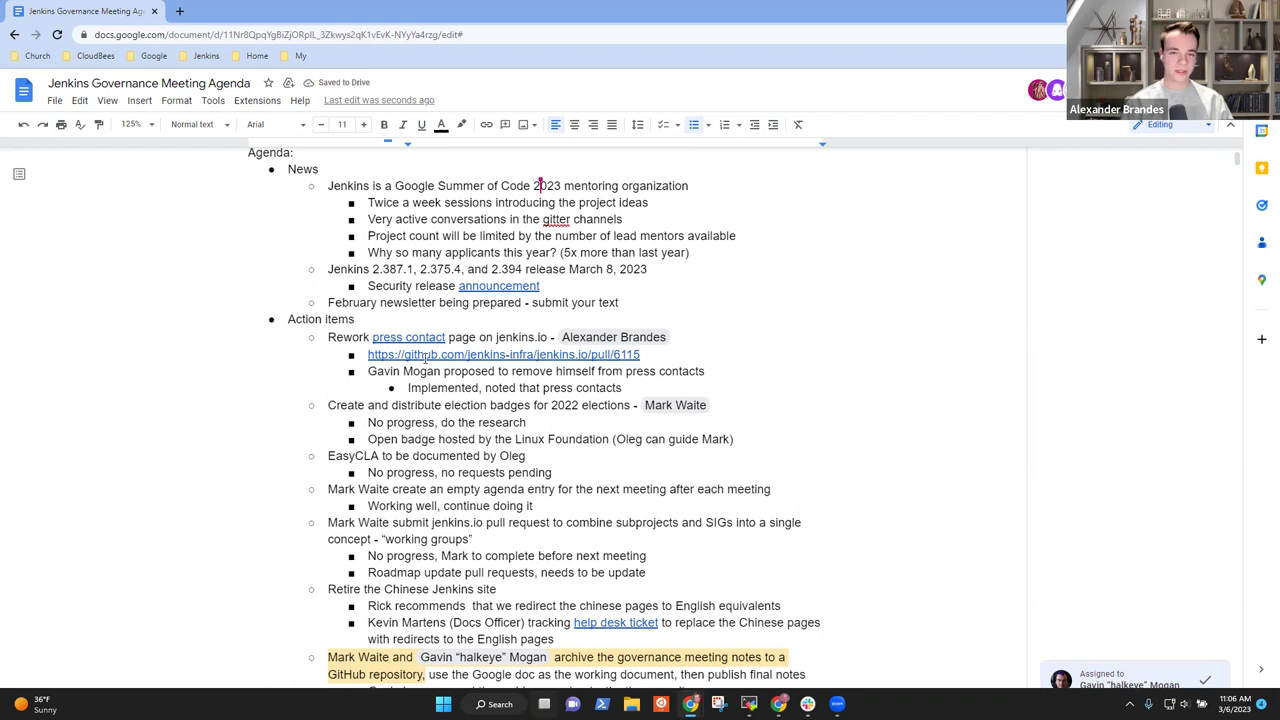
{"action": "type", "text": "receive nothing b"}
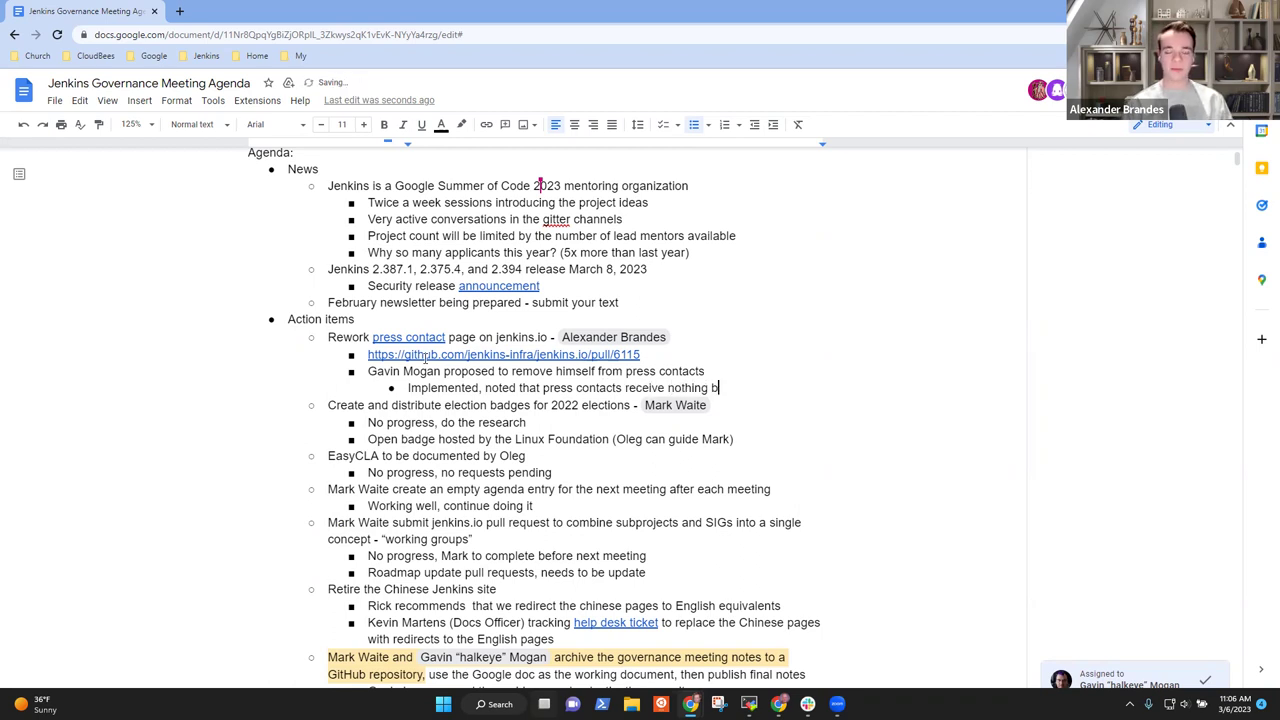
{"action": "type", "text": "bt spam"}
Add the bullet "Proposed to rework the press page to use a constant contact" below the spam note at the same level.
{"action": "key", "text": "Return"}
{"action": "type", "text": "Pre"}
{"action": "key", "text": "BackSpace"}
{"action": "type", "text": "oposed t"}
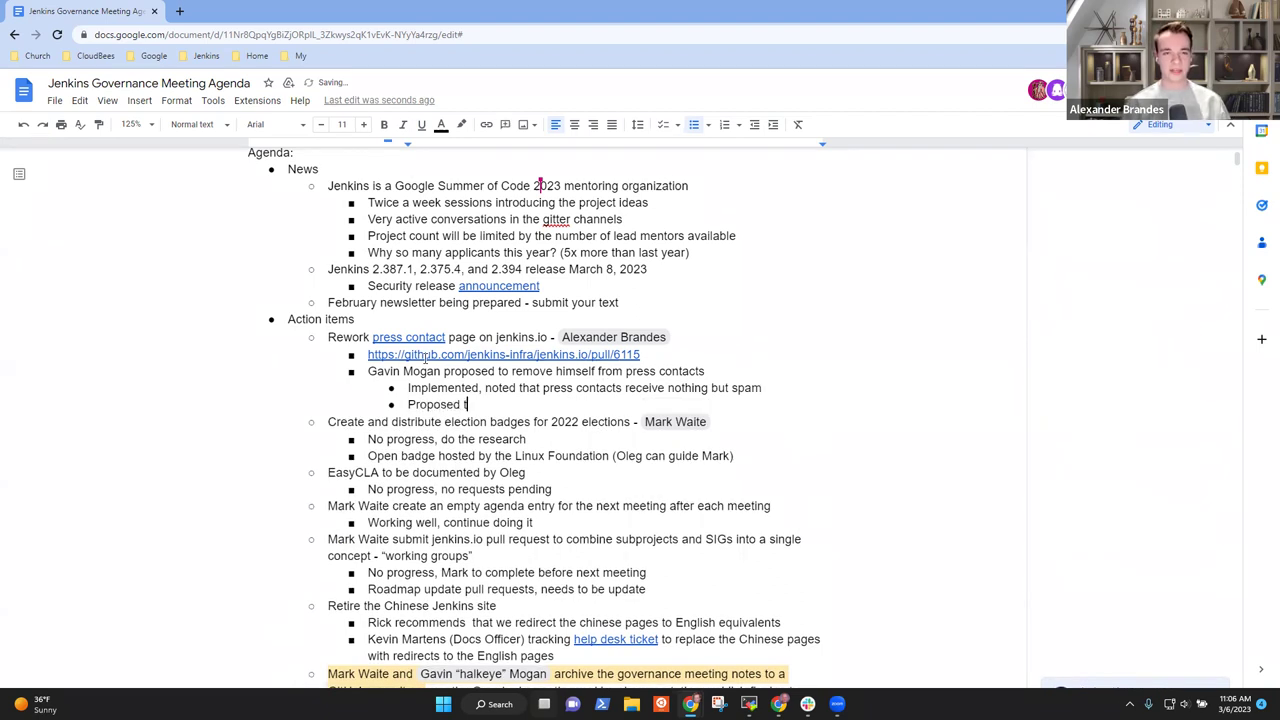
{"action": "type", "text": "o rework the "}
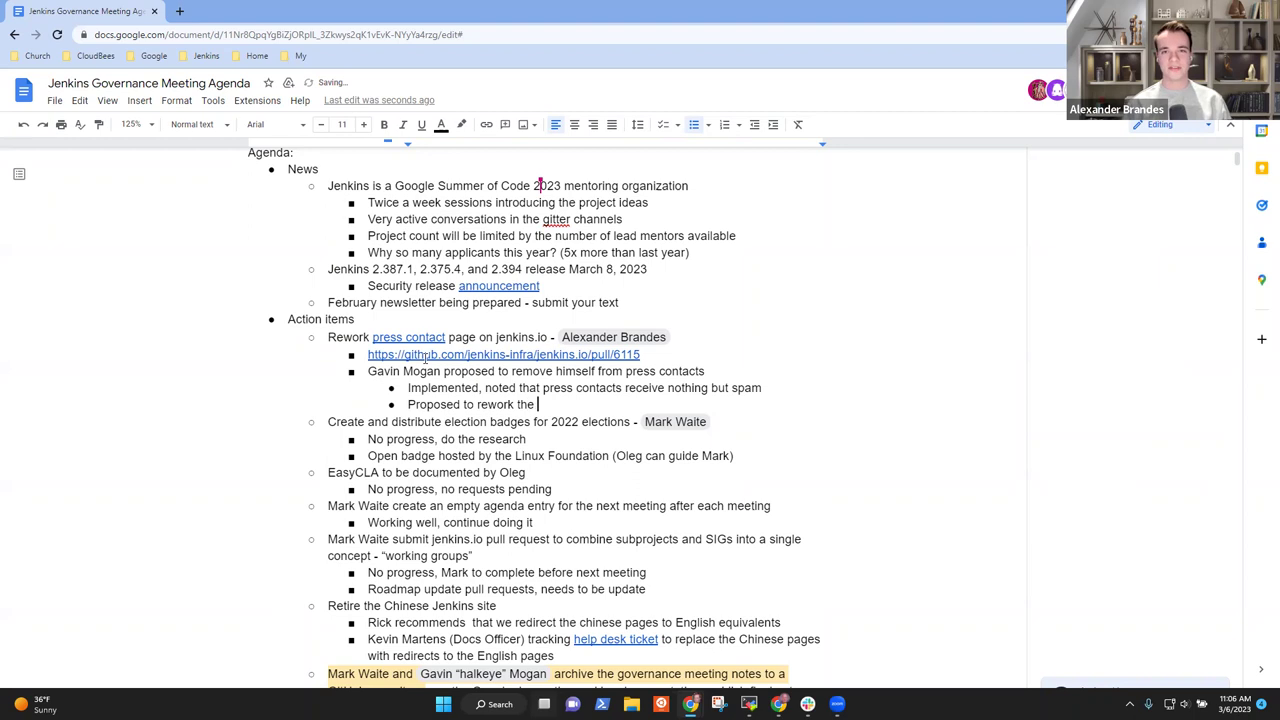
{"action": "type", "text": "press pag"}
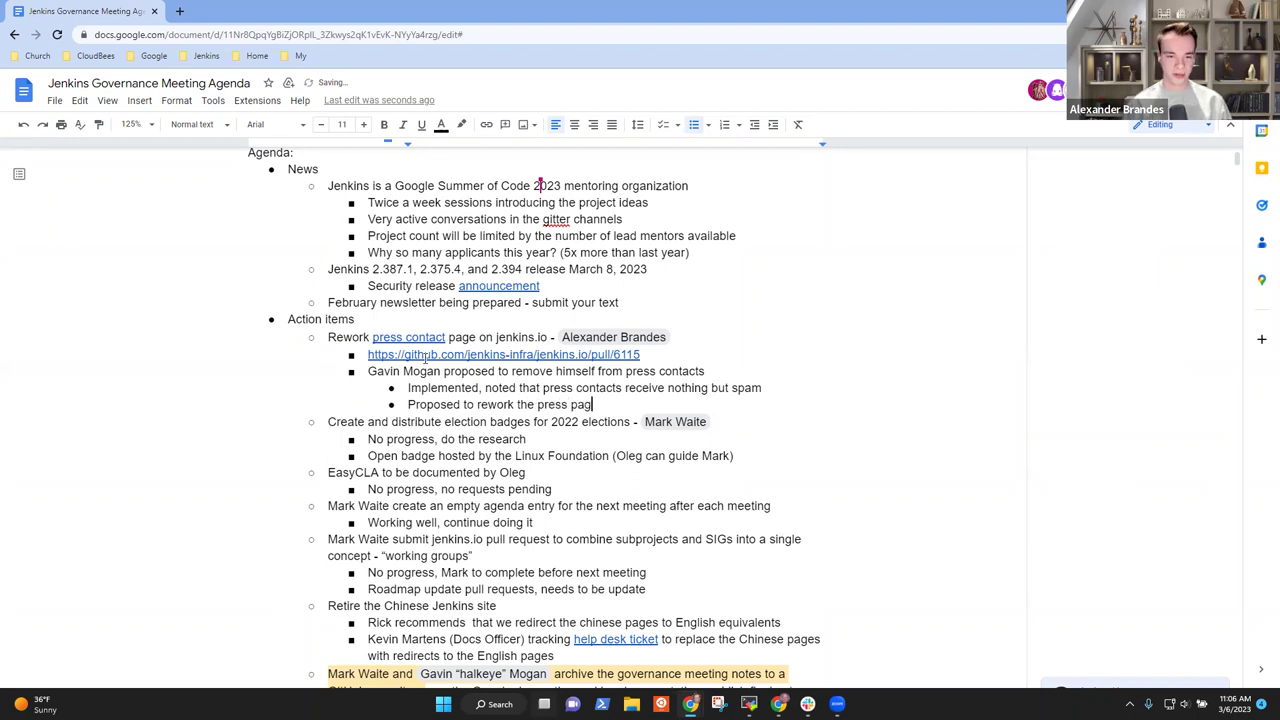
{"action": "type", "text": "e to use a"}
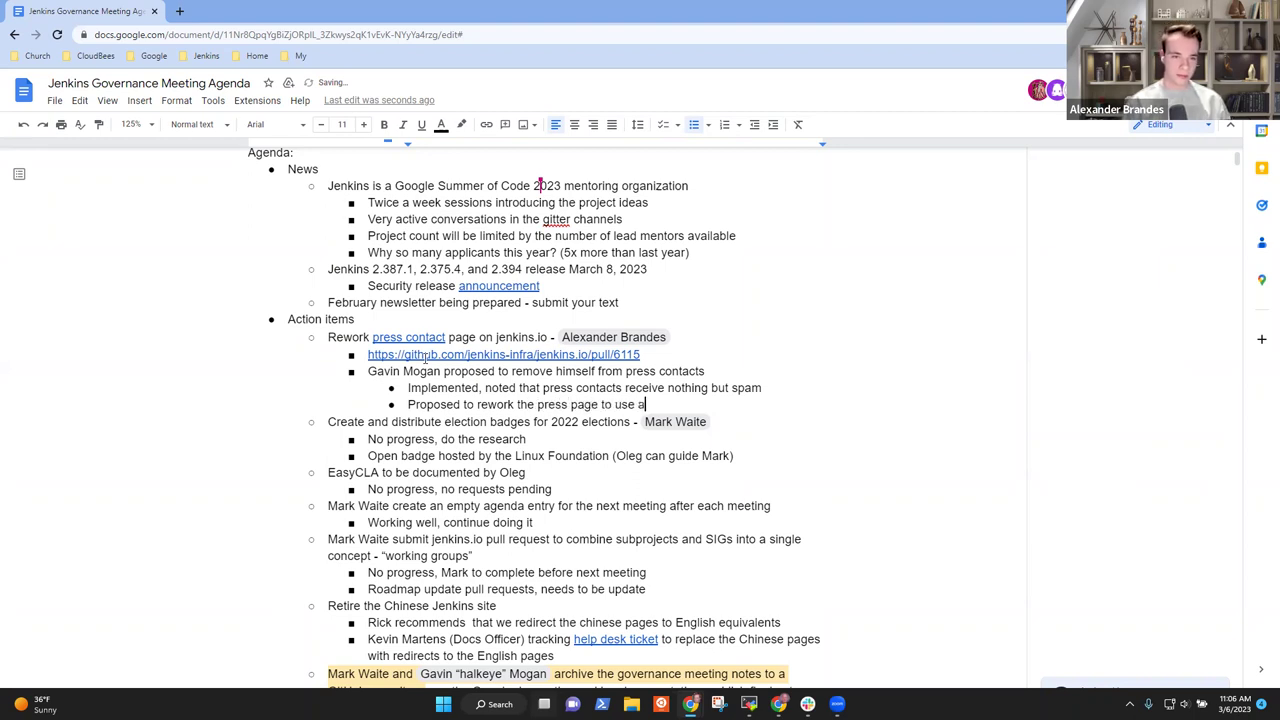
{"action": "type", "text": " constant"}
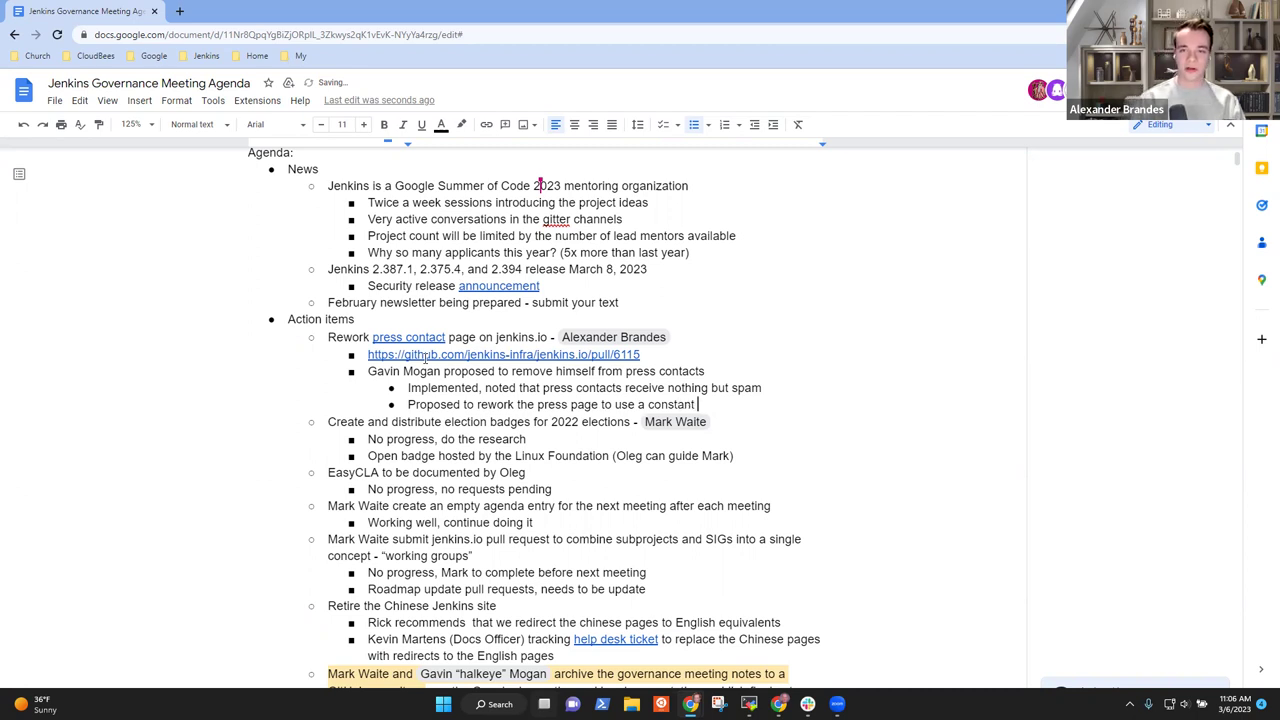
{"action": "type", "text": " contact"}
Add the bullet "Use the press category on the forums" below the constant contact bullet.
{"action": "key", "text": "Return"}
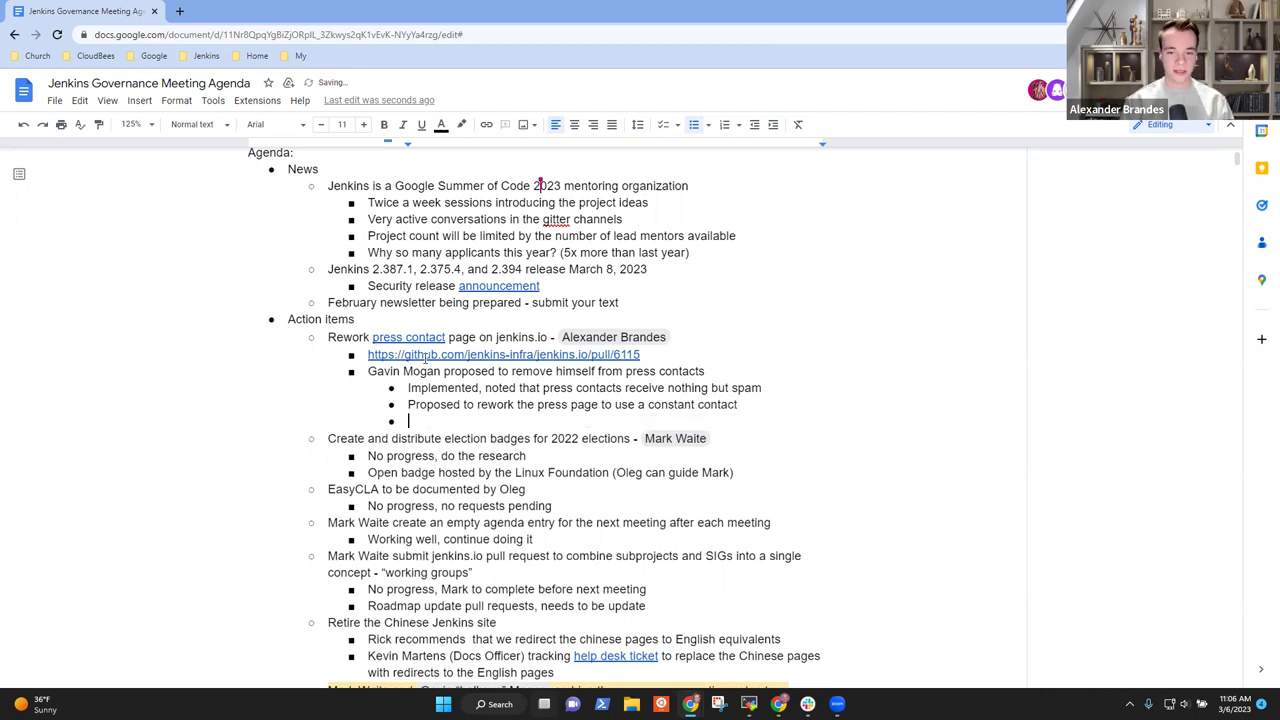
{"action": "type", "text": "Use the pres"}
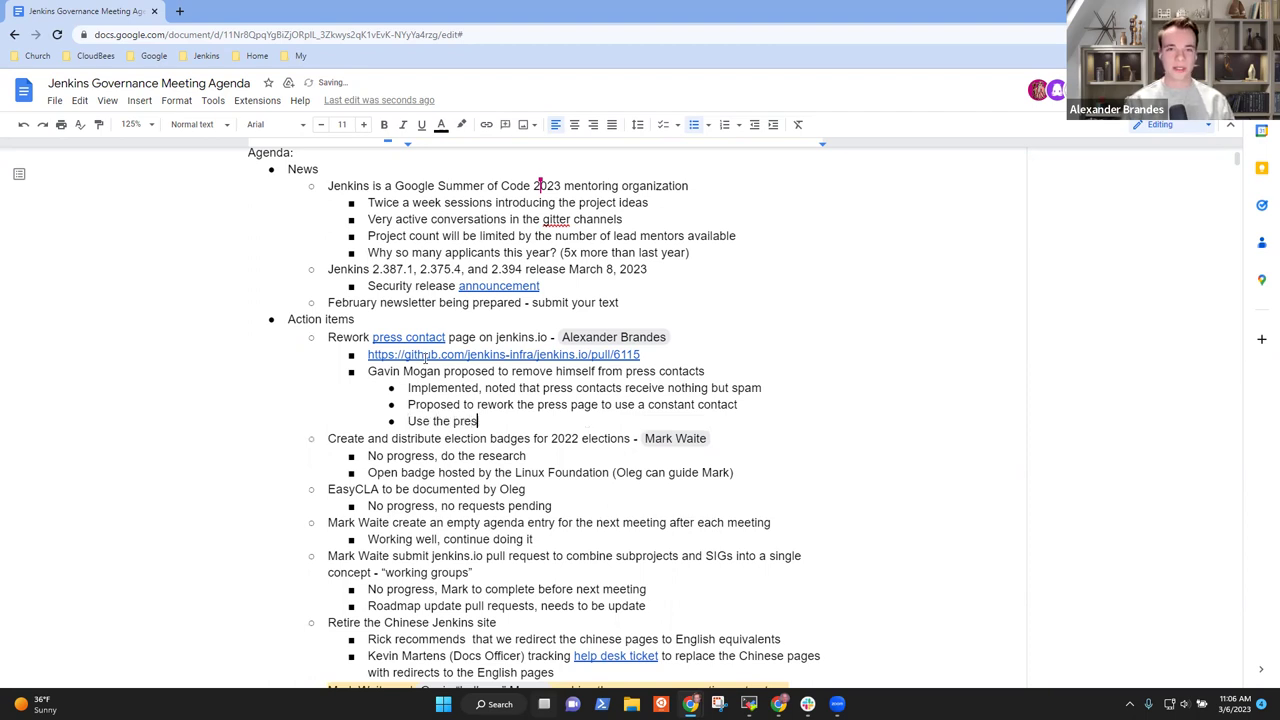
{"action": "type", "text": "s category on the fourms"}
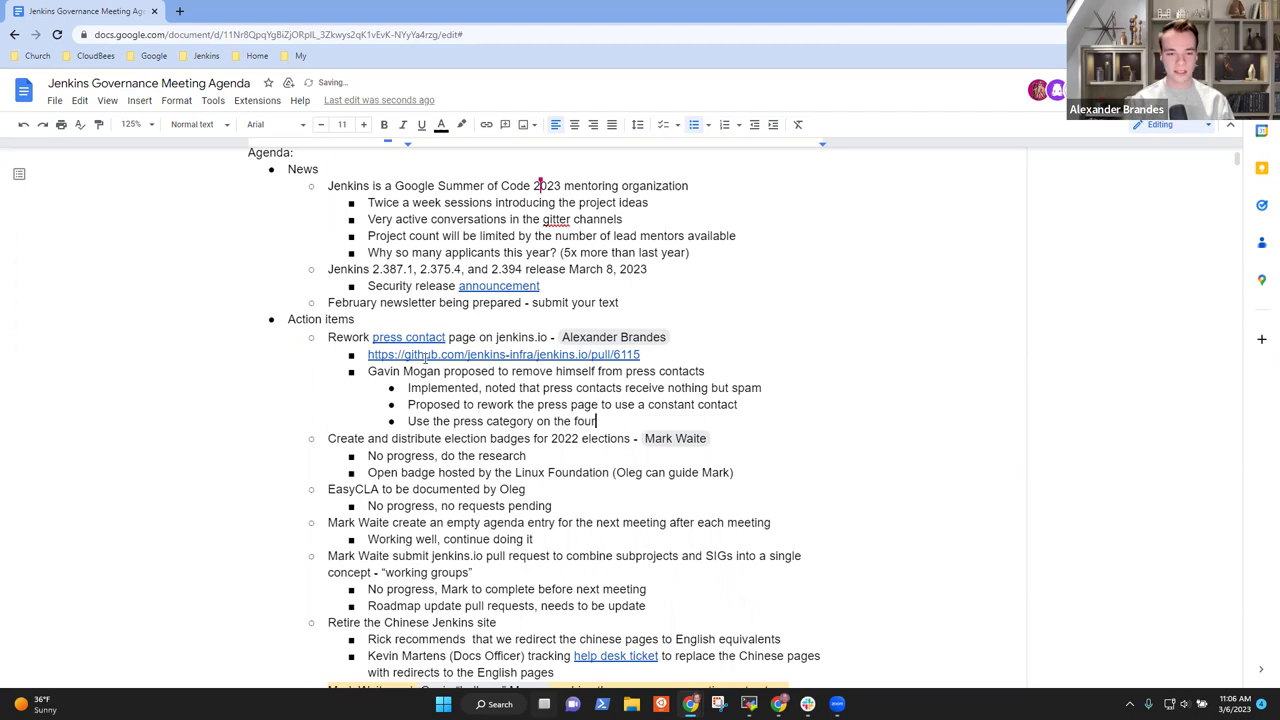
{"action": "key", "text": "BackSpace"}
{"action": "key", "text": "BackSpace"}
{"action": "key", "text": "BackSpace"}
{"action": "key", "text": "BackSpace"}
{"action": "type", "text": "rums"}
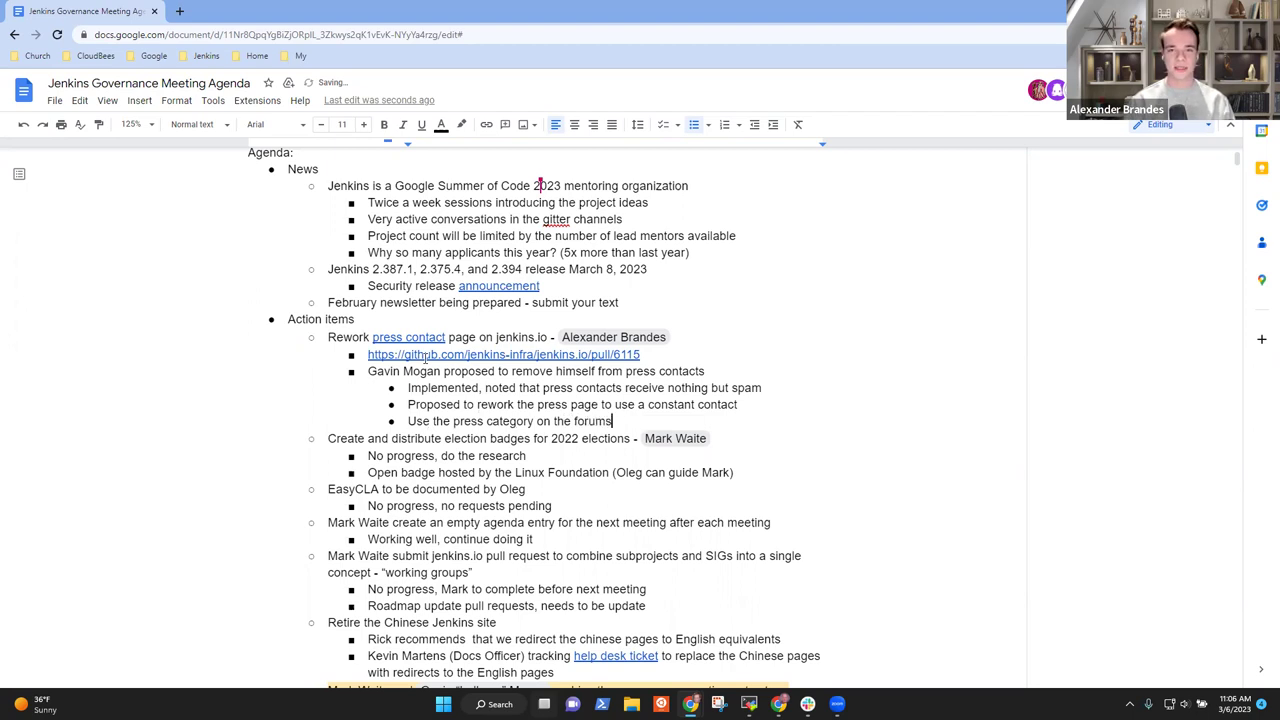
Add the nested bullet "Replace with the press category on Discourse" under the forums press category bullet.
{"action": "key", "text": "Return"}
{"action": "type", "text": "Replace t"}
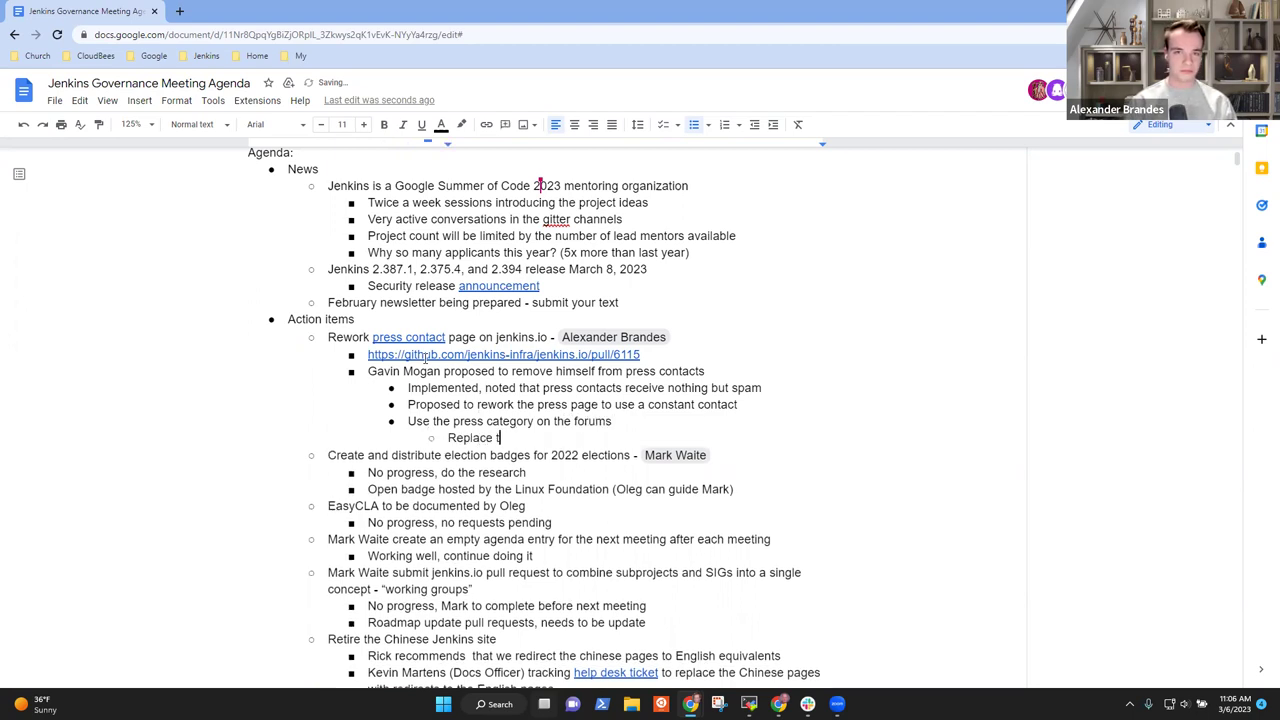
{"action": "type", "text": "with the press su"}
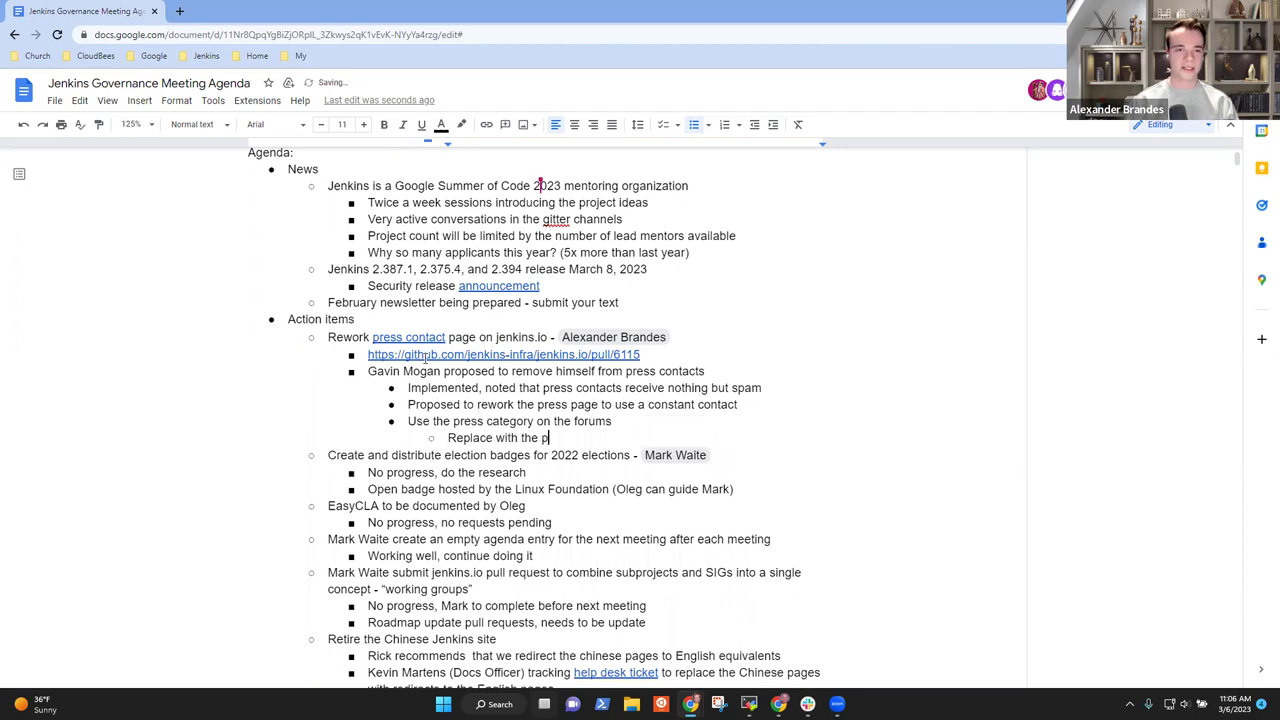
{"action": "key", "text": "BackSpace"}
{"action": "key", "text": "BackSpace"}
{"action": "type", "text": "category on "}
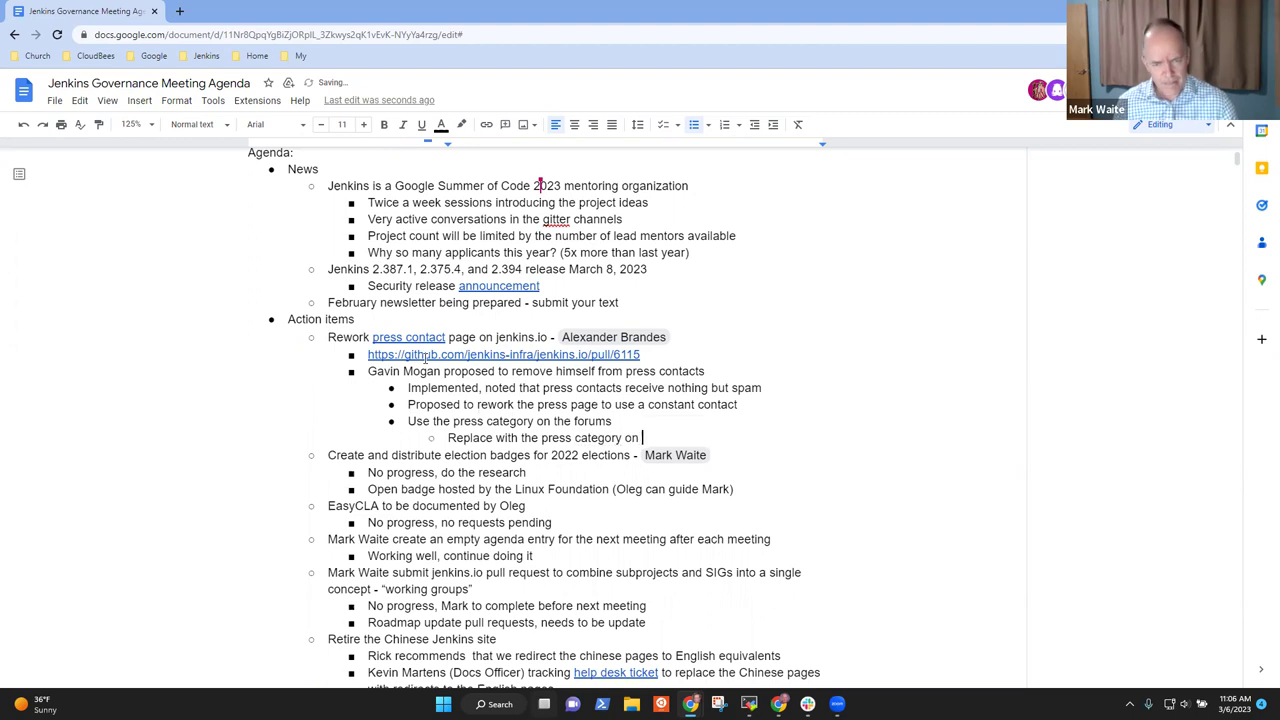
{"action": "type", "text": "Discourse"}
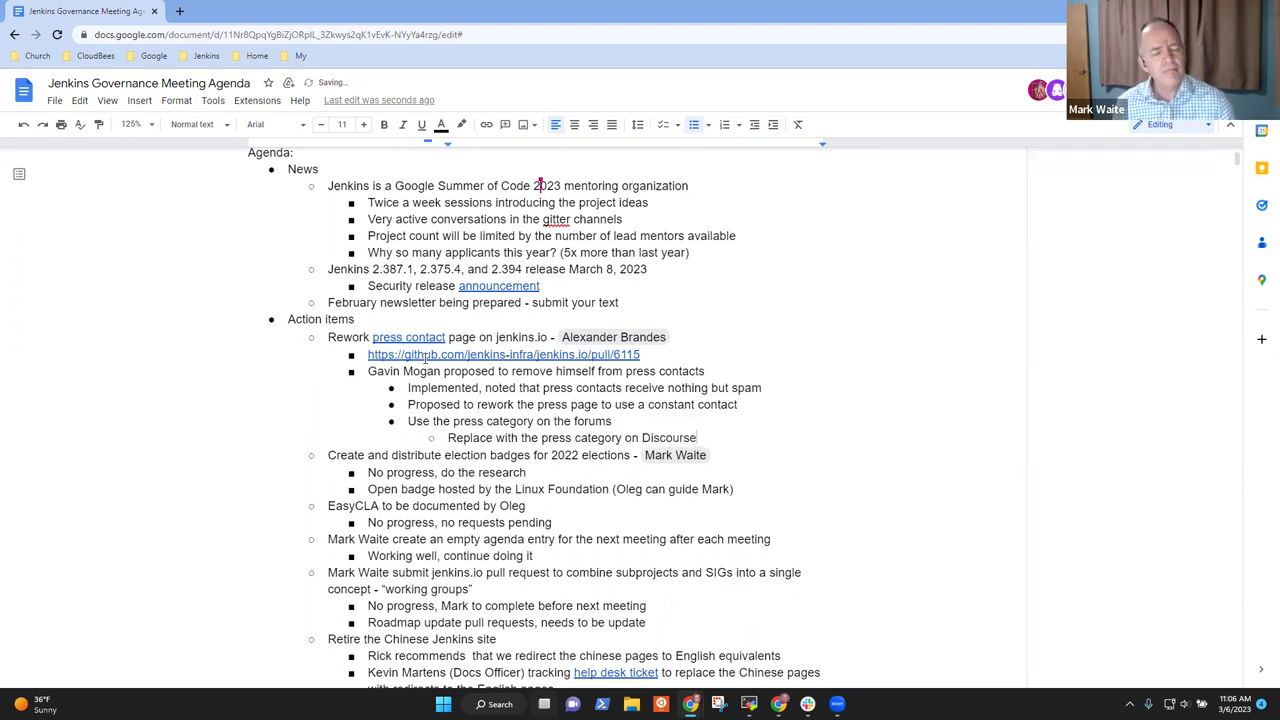
Open the linked jenkins.io pull request 6115 from the press contact action item and view its changed files.
{"action": "left_click", "coordinate": [546, 353]}
{"action": "left_click", "coordinate": [465, 371]}
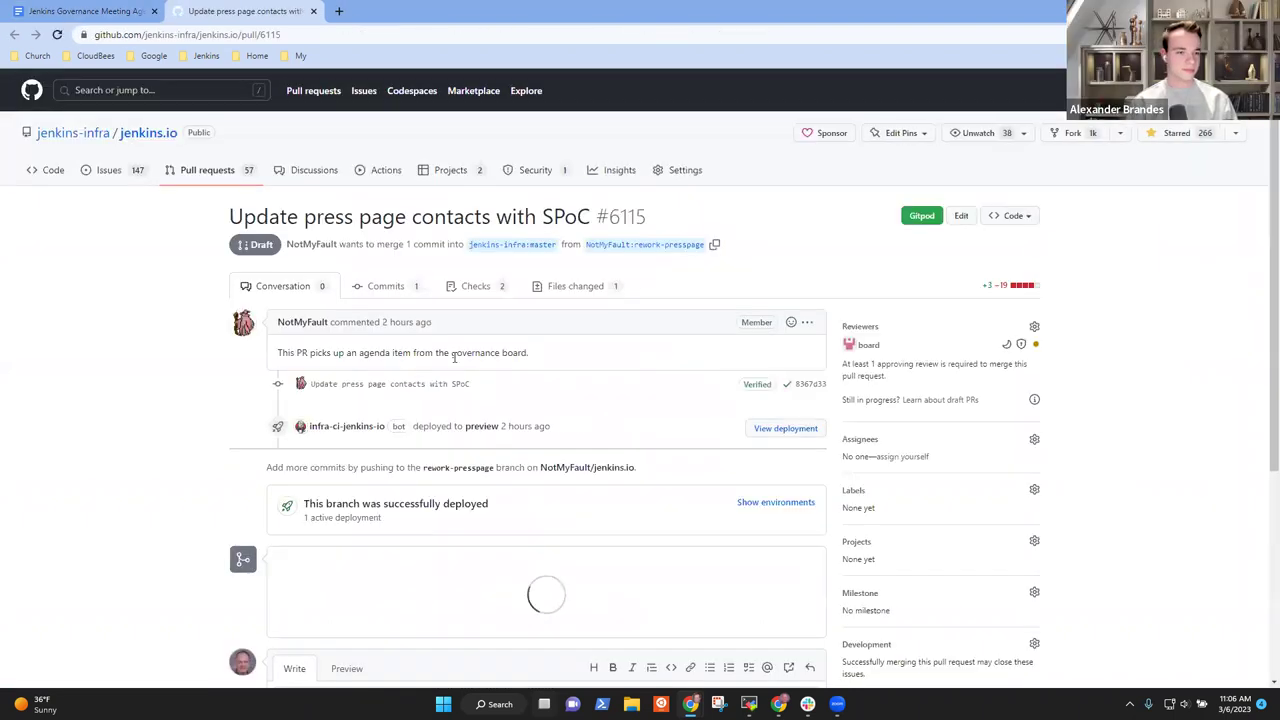
{"action": "left_click", "coordinate": [572, 289]}
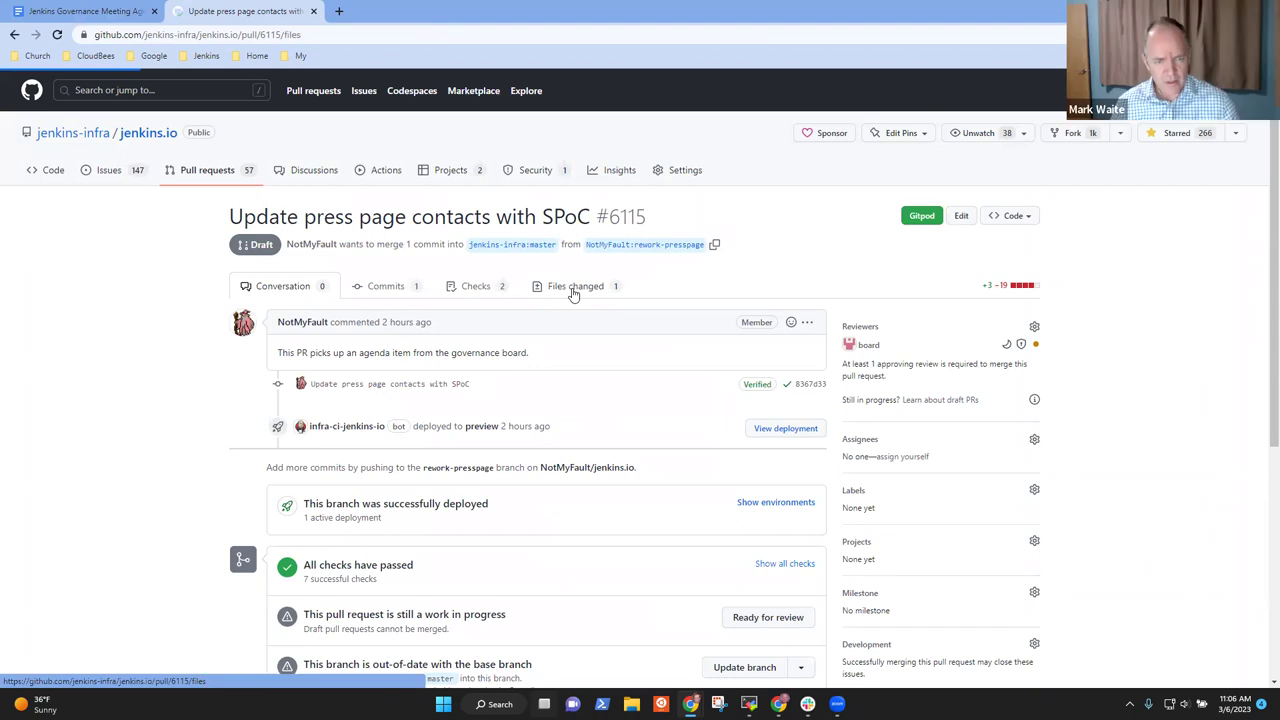
{"action": "scroll", "coordinate": [480, 400], "scroll_direction": "down", "scroll_amount": 2}
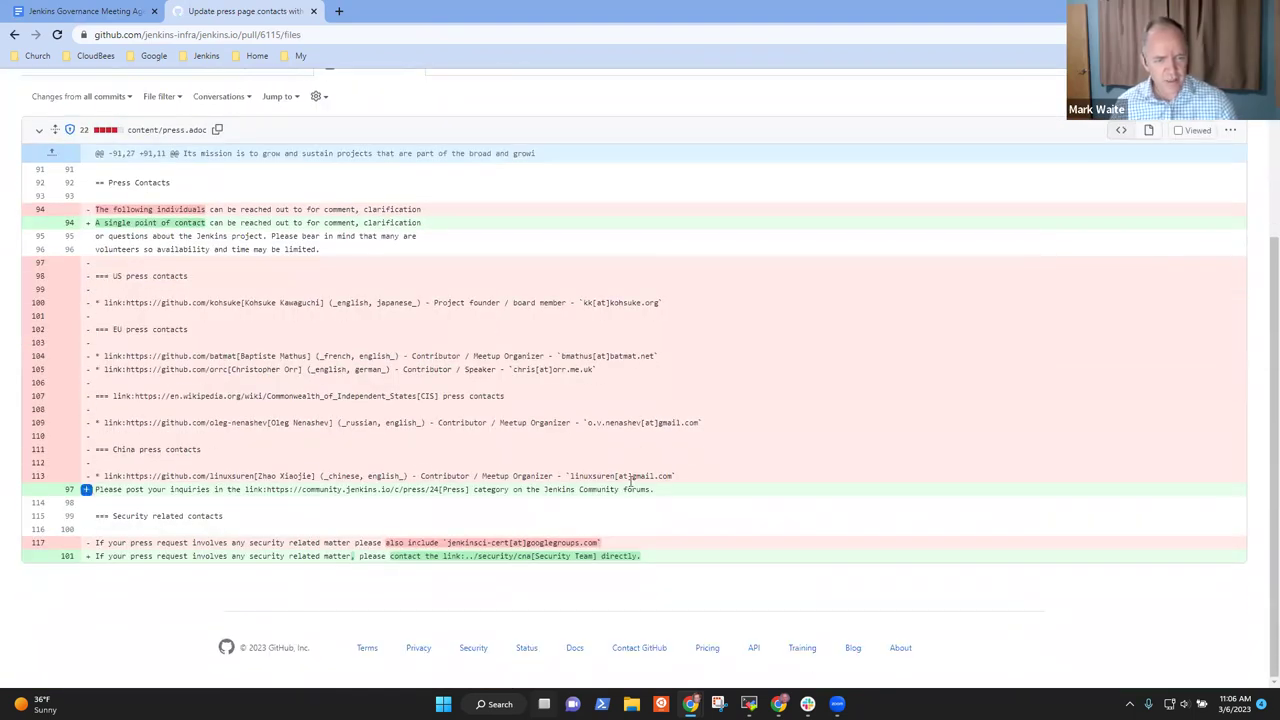
Highlight the removed regional press contacts, the removed China contact line and the added community press category link in the press.adoc diff.
{"action": "left_click_drag", "start_coordinate": [572, 449], "coordinate": [257, 278]}
{"action": "left_click", "coordinate": [729, 454]}
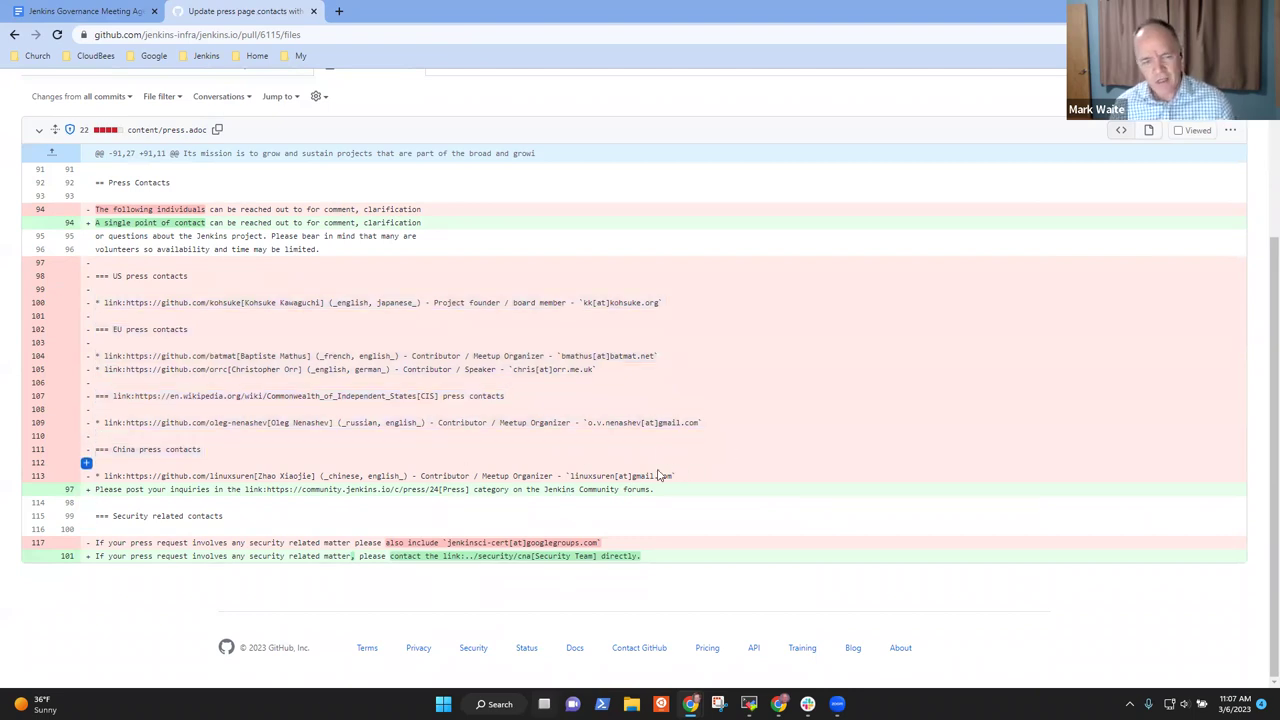
{"action": "left_click_drag", "start_coordinate": [668, 478], "coordinate": [98, 481]}
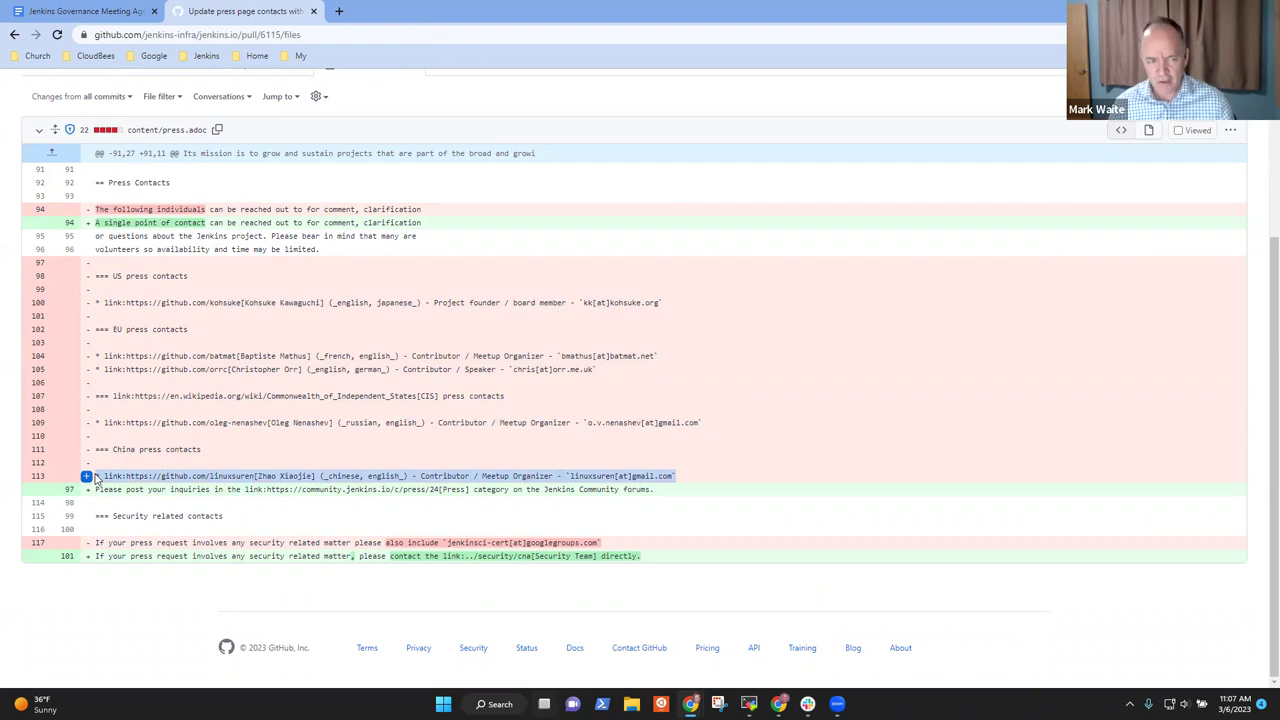
{"action": "left_click", "coordinate": [251, 456]}
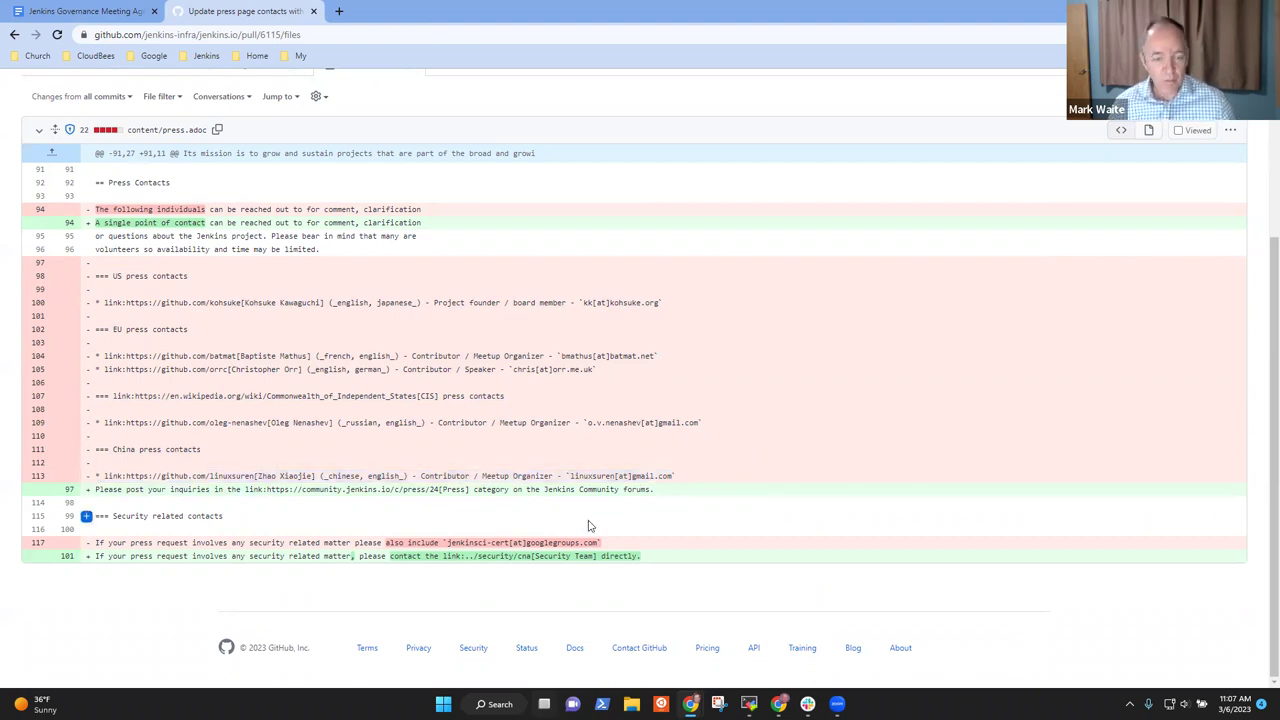
{"action": "left_click_drag", "start_coordinate": [670, 492], "coordinate": [271, 491]}
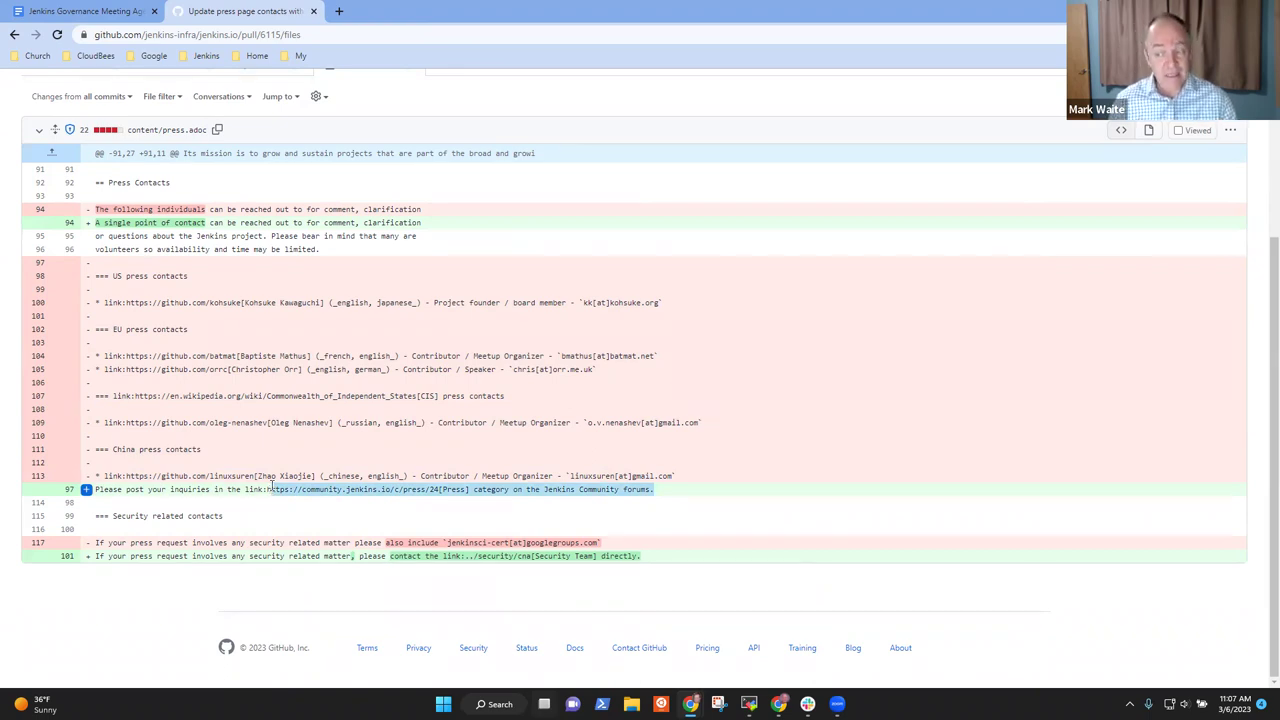
Examine the security related contacts change in the press.adoc diff, highlighting the removed mailing address line and the added Security Team link.
{"action": "left_click", "coordinate": [660, 518]}
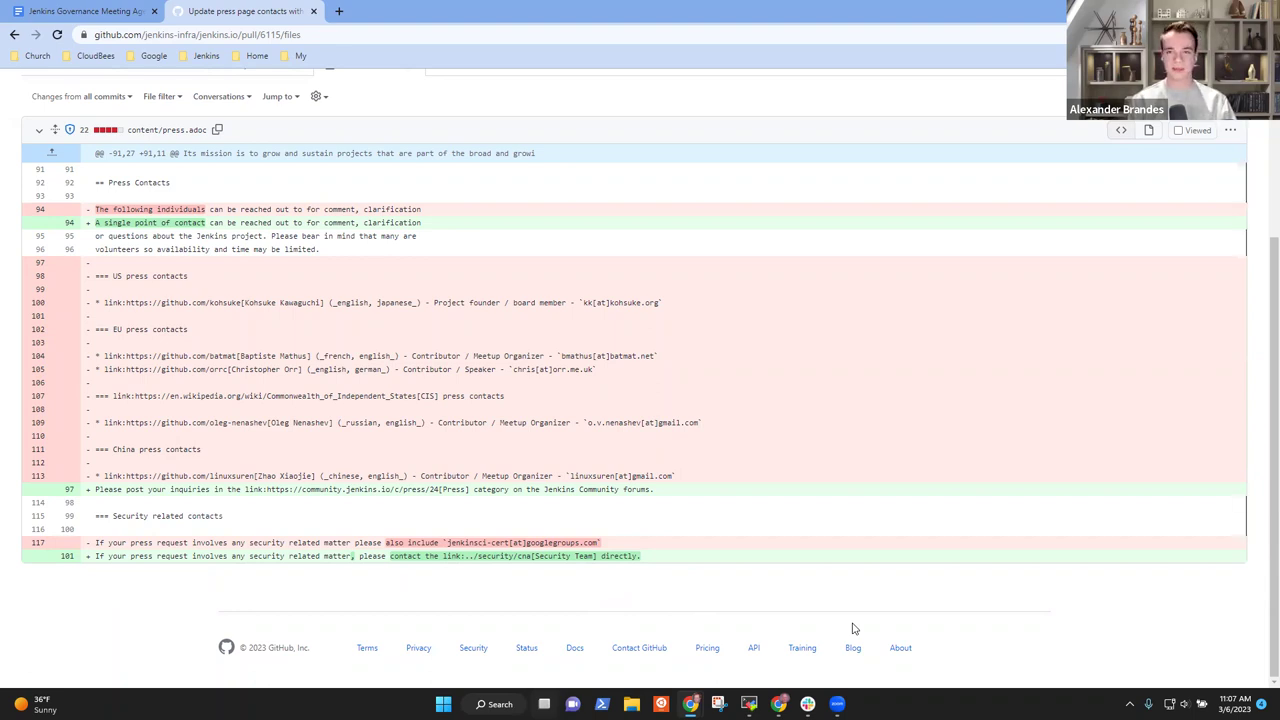
{"action": "double_click", "coordinate": [492, 558]}
{"action": "left_click_drag", "start_coordinate": [492, 558], "coordinate": [533, 565]}
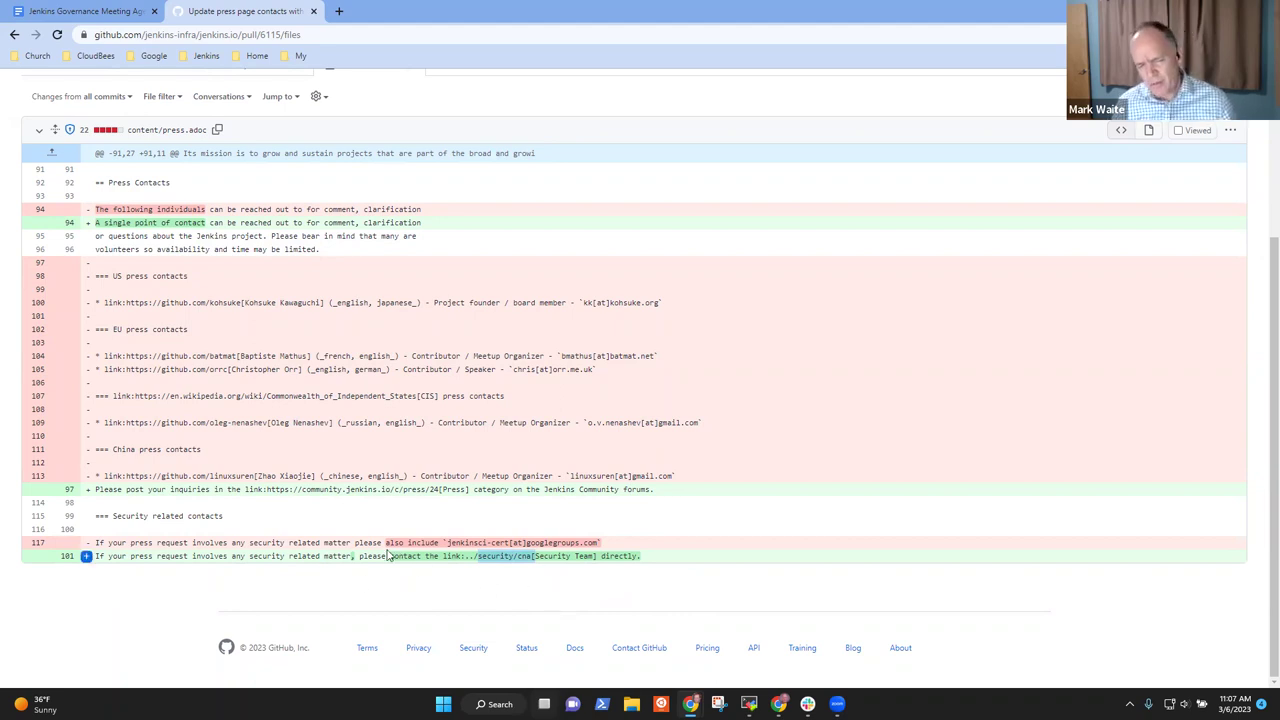
{"action": "left_click", "coordinate": [455, 542]}
{"action": "triple_click", "coordinate": [450, 542]}
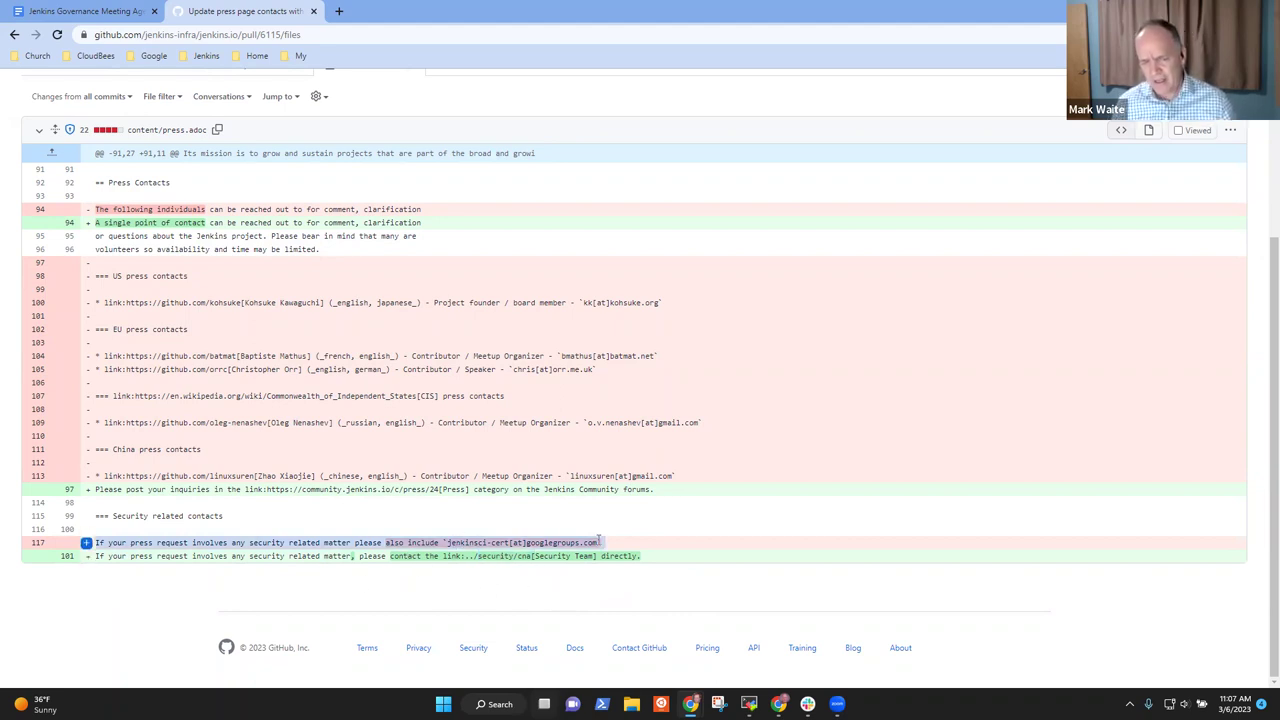
{"action": "left_click", "coordinate": [600, 541]}
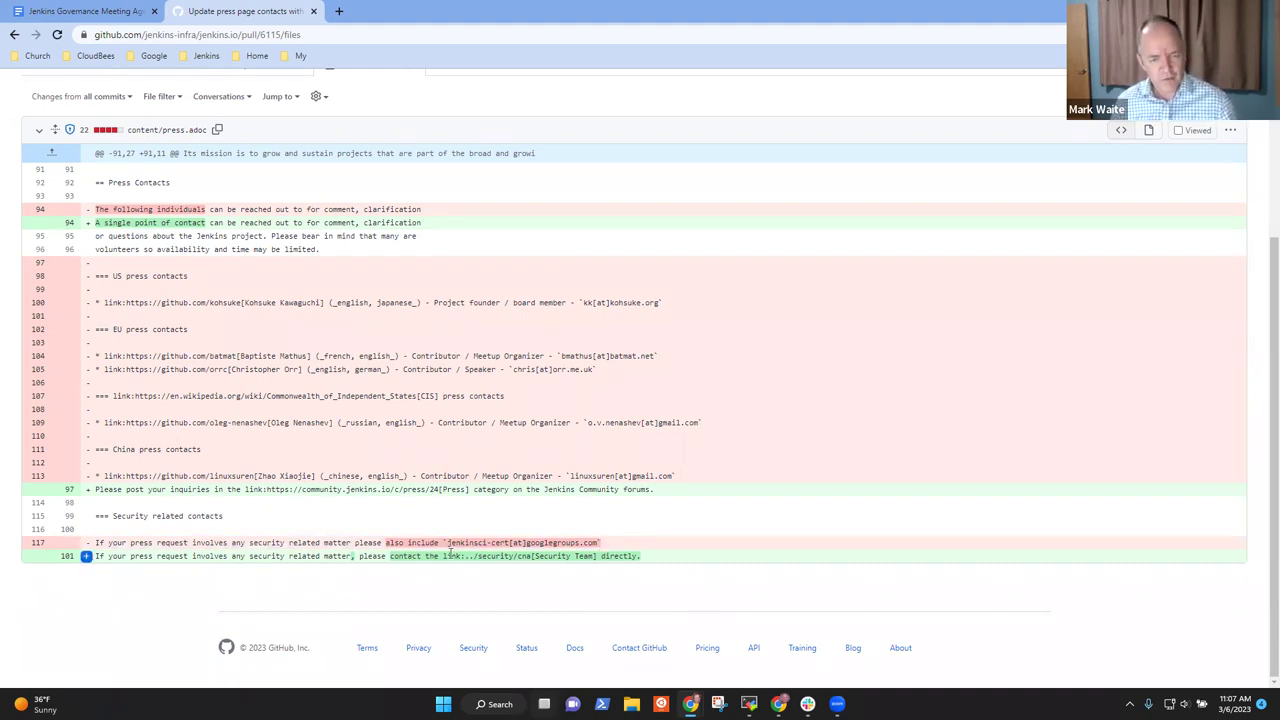
{"action": "left_click_drag", "start_coordinate": [465, 560], "coordinate": [594, 560]}
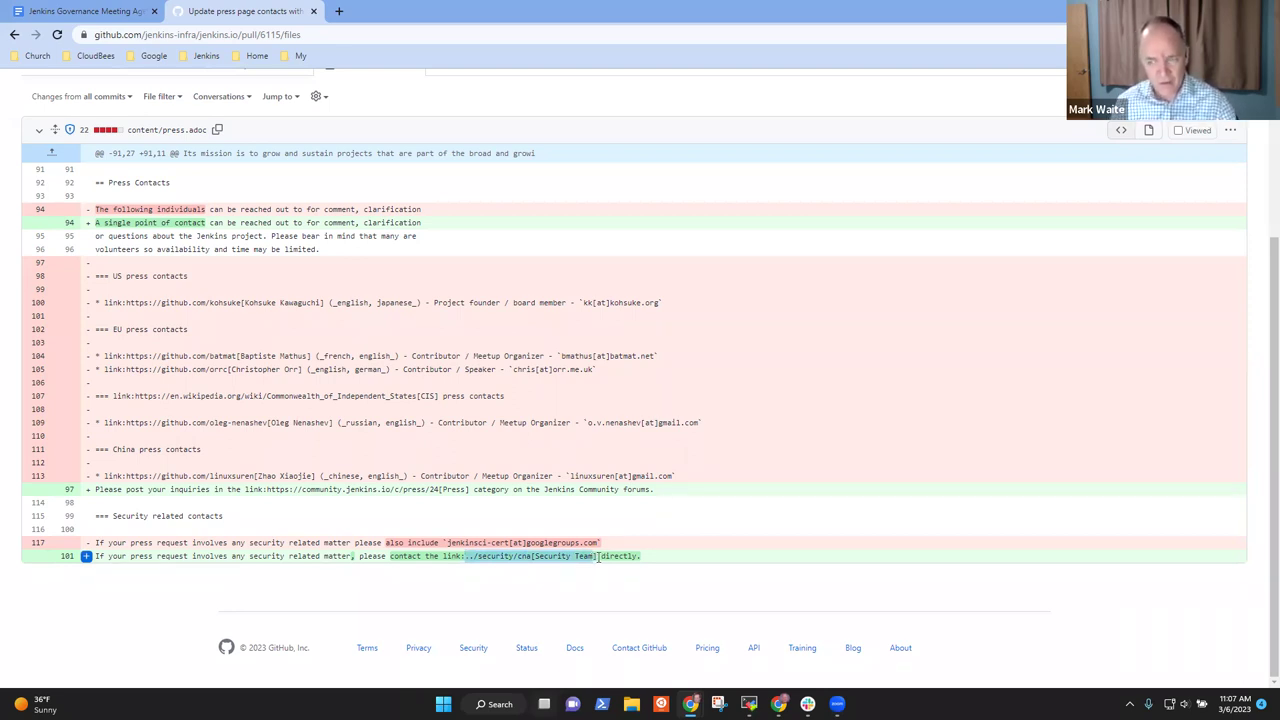
{"action": "left_click", "coordinate": [645, 572]}
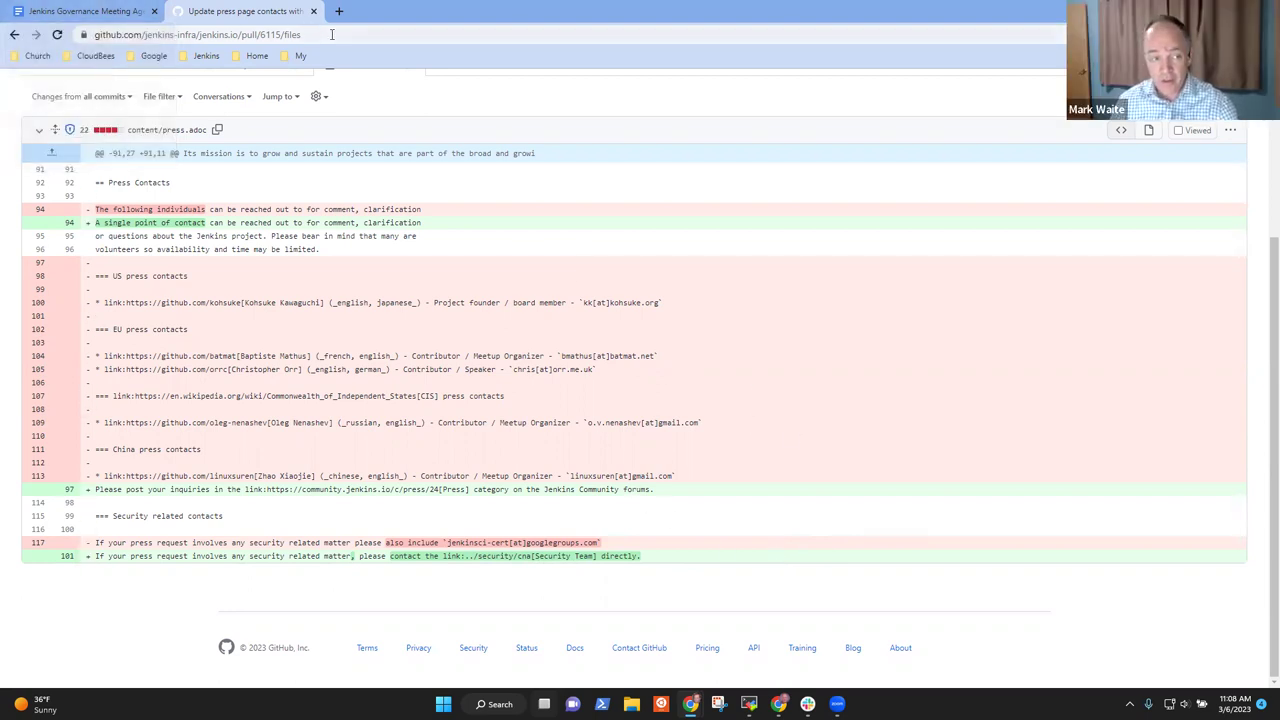
Compare the press contact action item in the meeting notes with the whole press.adoc diff of pull request 6115.
{"action": "left_click", "coordinate": [62, 10]}
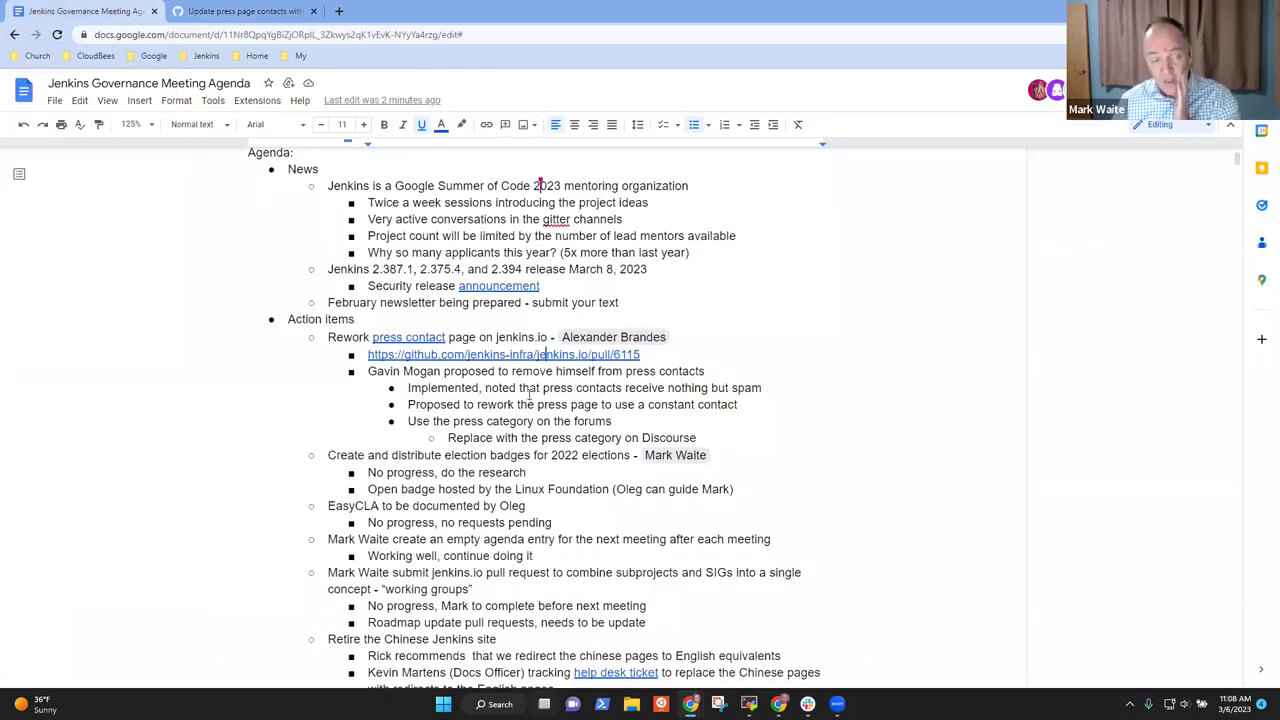
{"action": "left_click", "coordinate": [240, 10]}
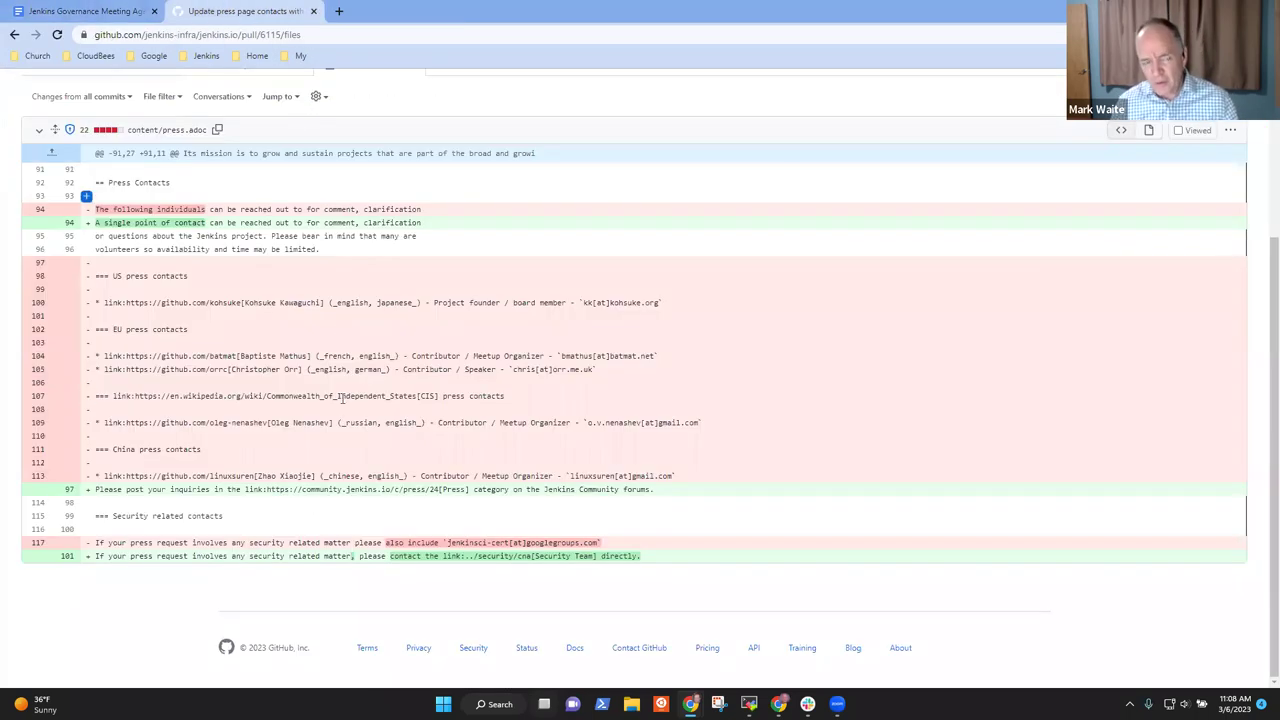
{"action": "scroll", "coordinate": [341, 397], "scroll_direction": "up", "scroll_amount": 3}
{"action": "scroll", "coordinate": [372, 407], "scroll_direction": "down", "scroll_amount": 1}
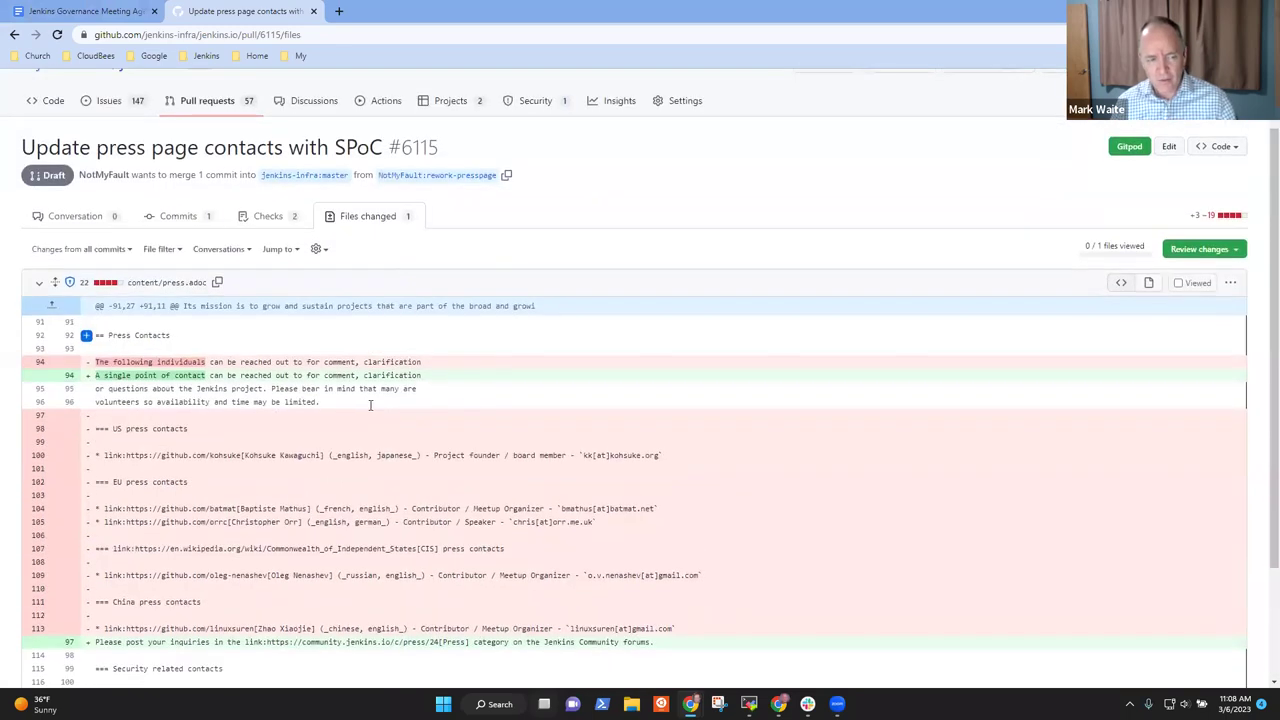
{"action": "scroll", "coordinate": [372, 407], "scroll_direction": "down", "scroll_amount": 1}
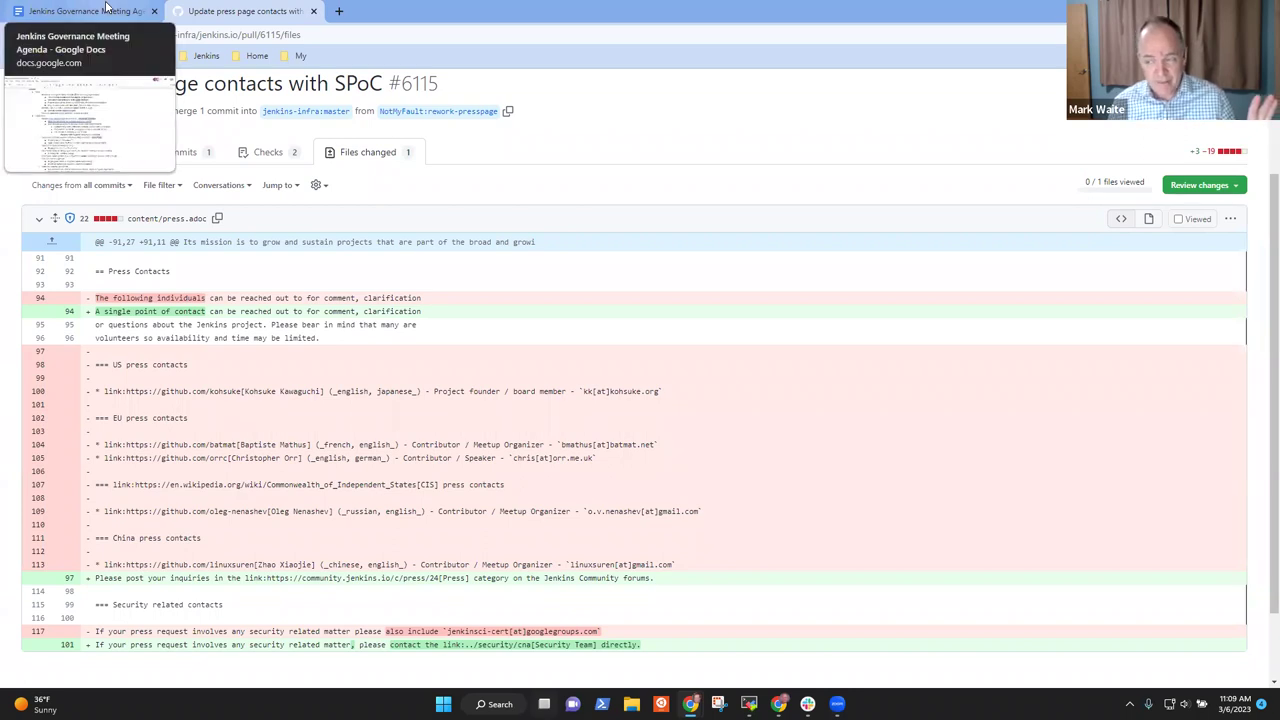
Add a bullet under the press contact action item recording "Votes from the" three members' initials with +1 each, plus "+1 from all in the meeting".
{"action": "left_click", "coordinate": [106, 10]}
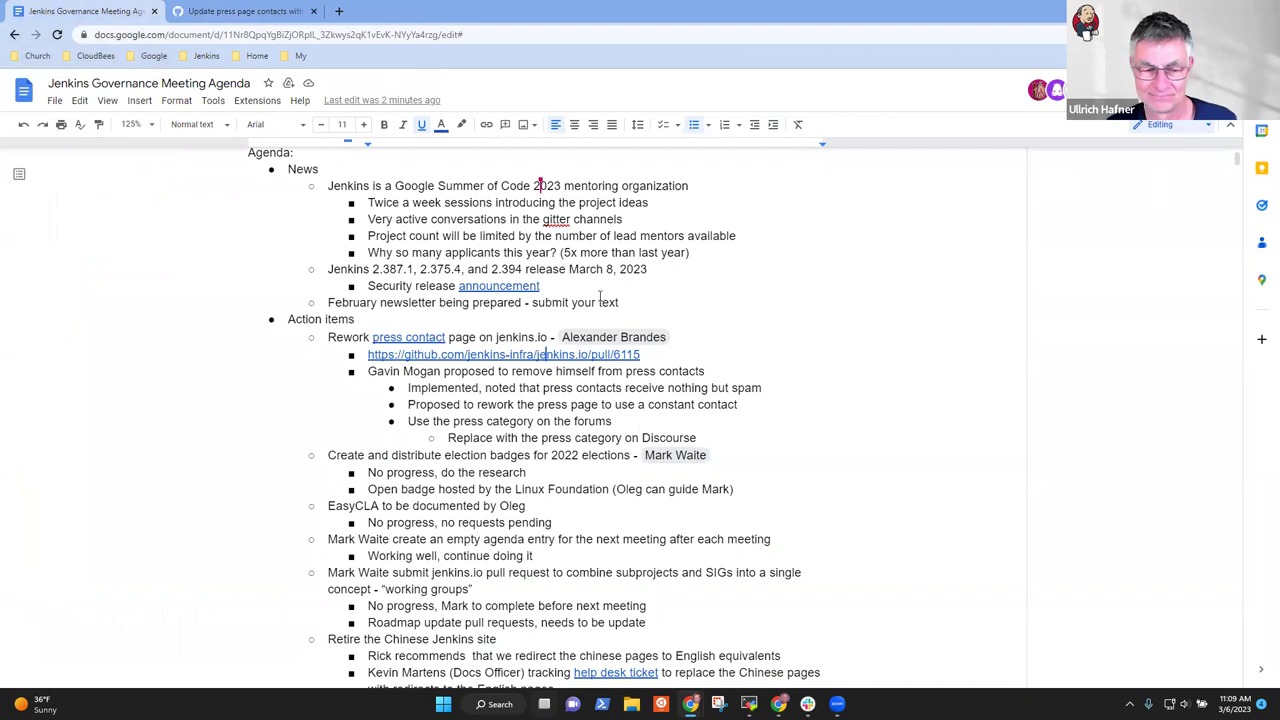
{"action": "mouse_move", "coordinate": [618, 350]}
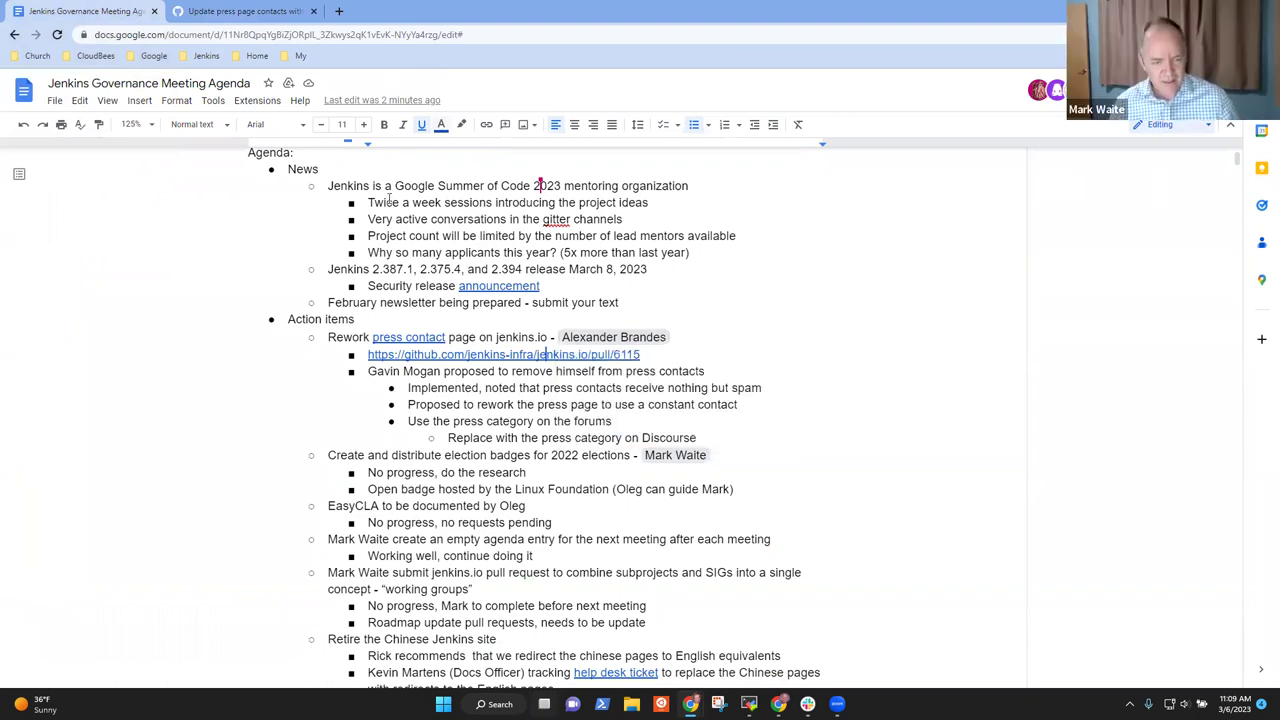
{"action": "left_click", "coordinate": [624, 436]}
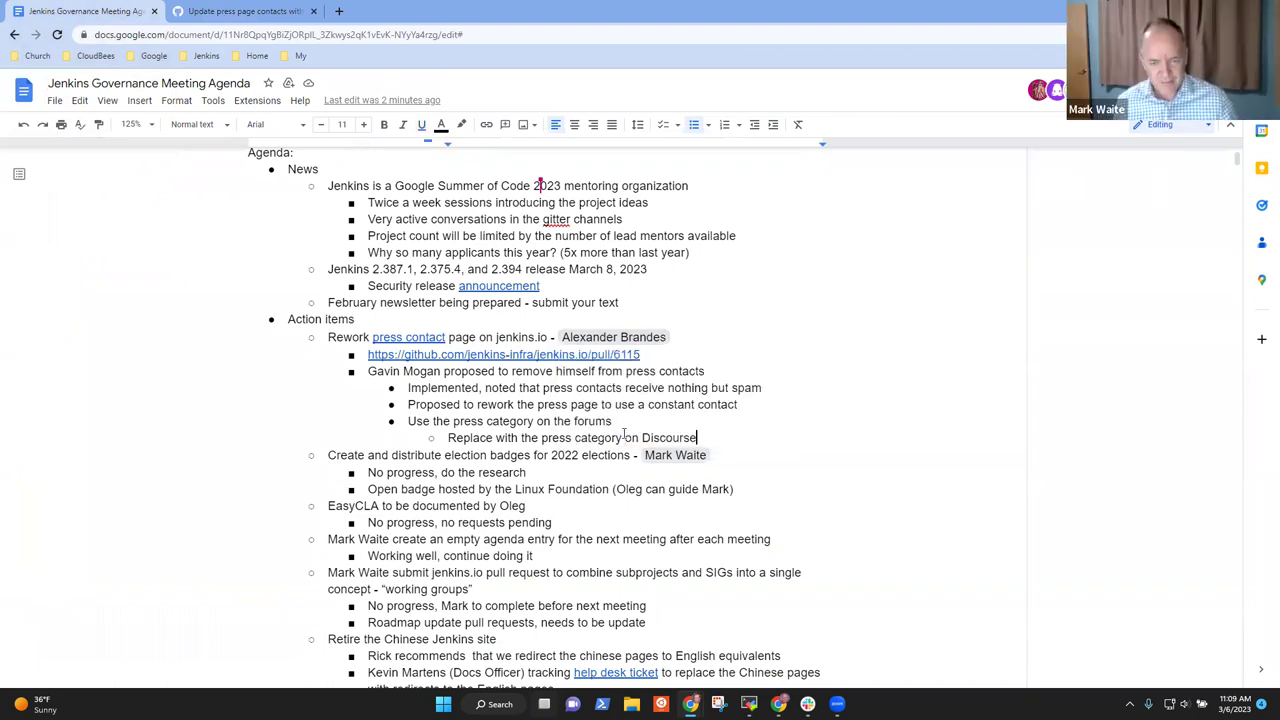
{"action": "key", "text": "Return"}
{"action": "key", "text": "shift+Tab"}
{"action": "key", "text": "shift+Tab"}
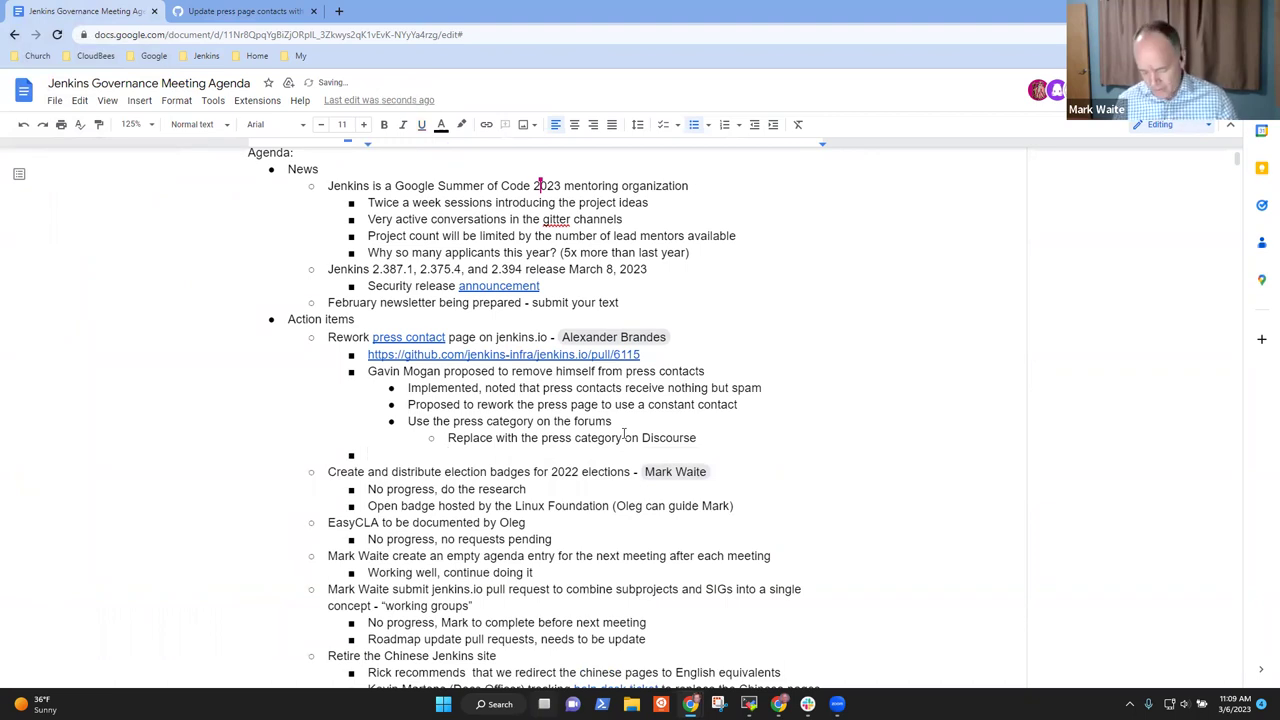
{"action": "type", "text": "Votes from the"}
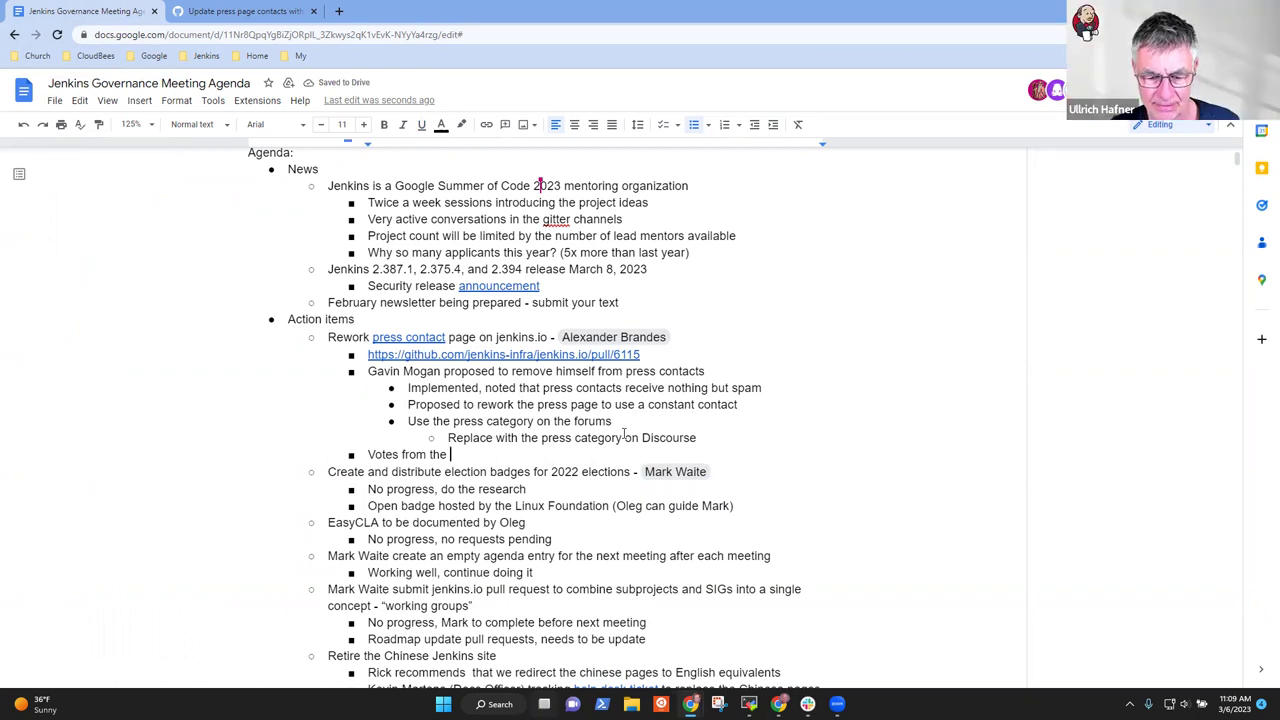
{"action": "type", "text": "mw"}
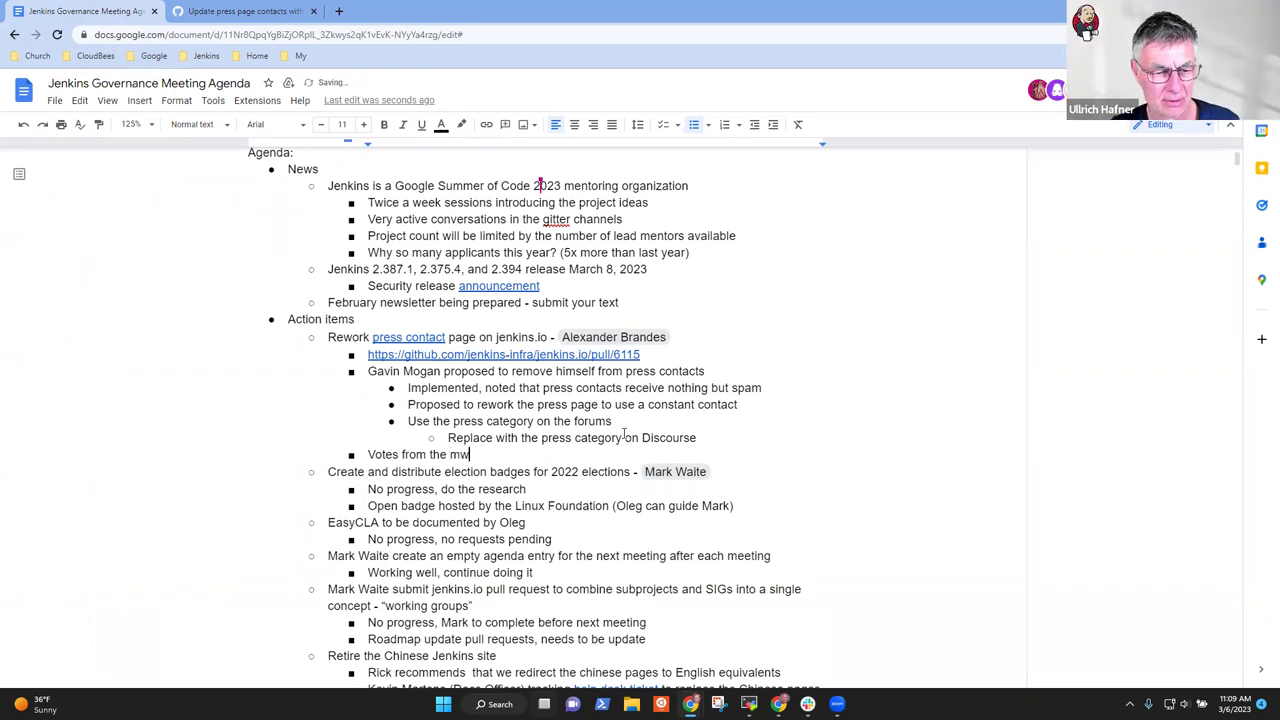
{"action": "key", "text": "BackSpace"}
{"action": "key", "text": "BackSpace"}
{"action": "type", "text": "mw"}
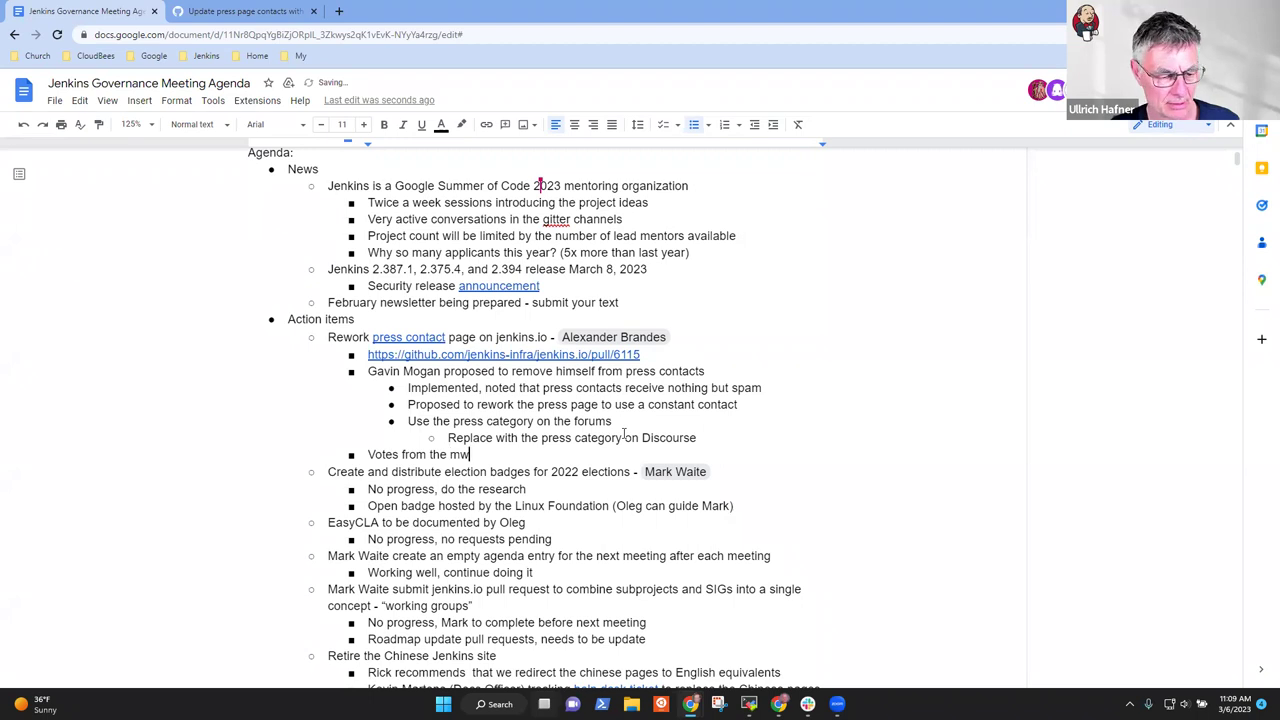
{"action": "type", "text": " +1"}
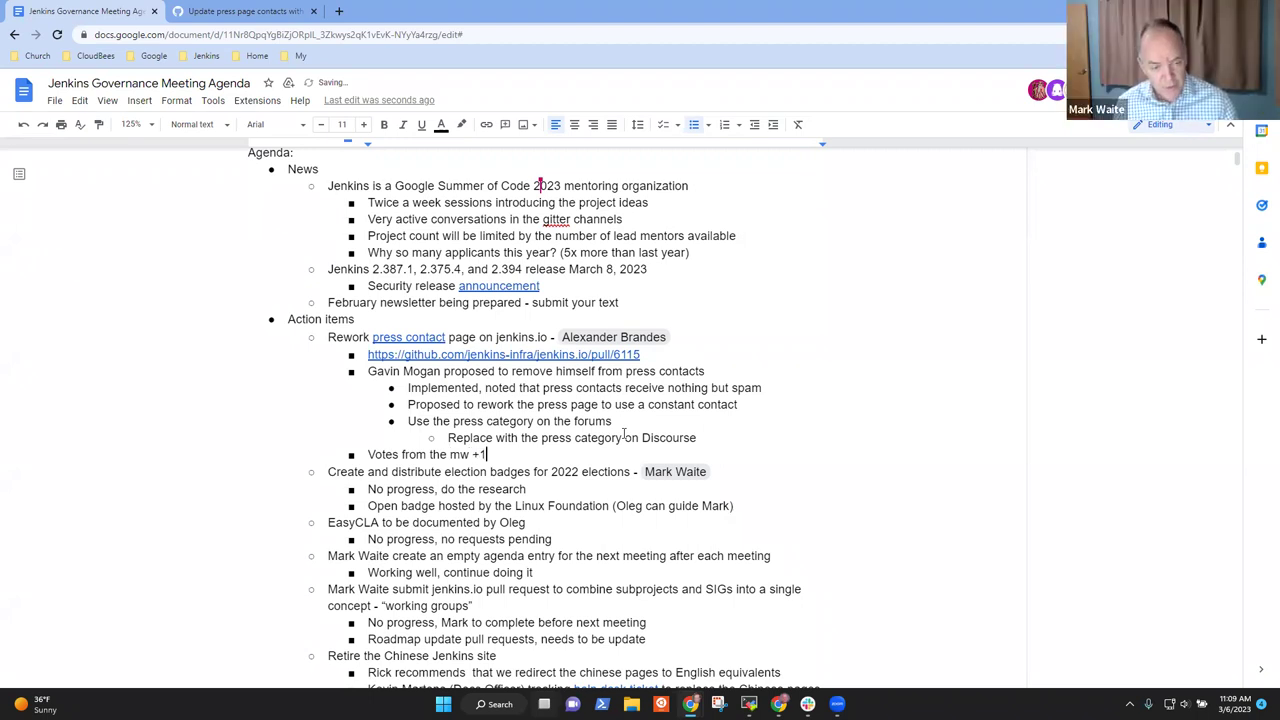
{"action": "type", "text": ", ab"}
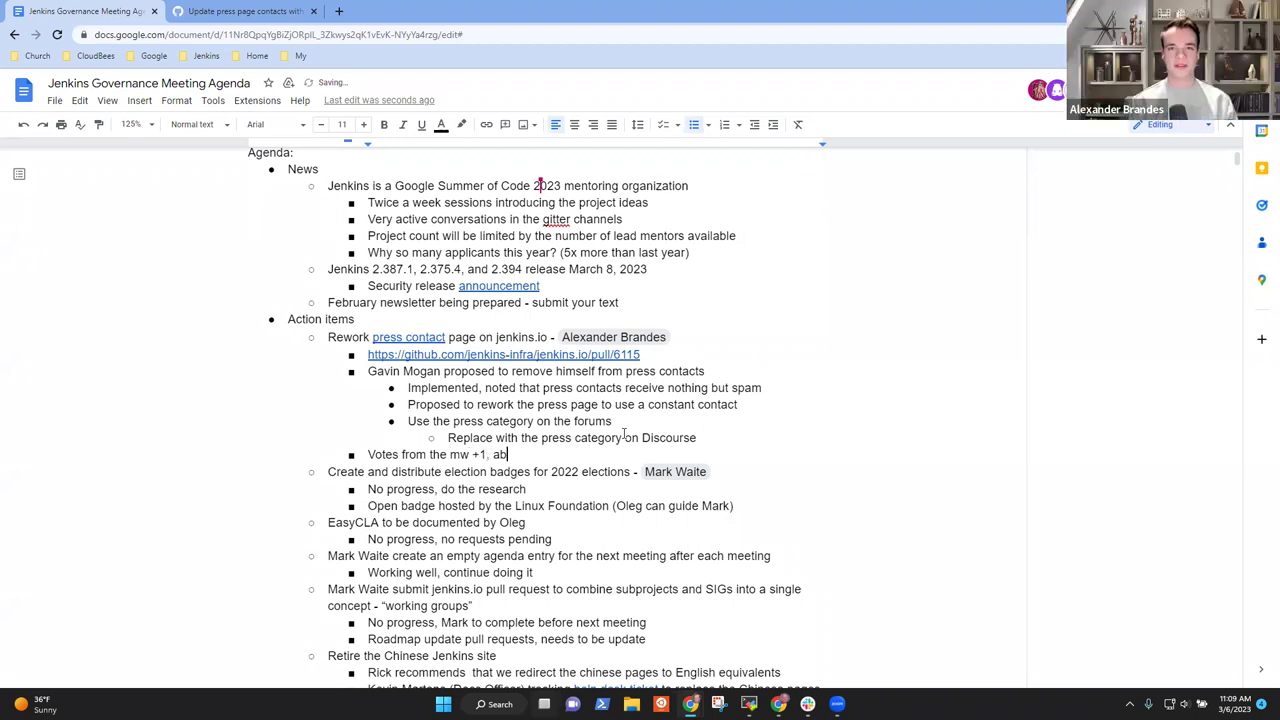
{"action": "type", "text": " +1 u"}
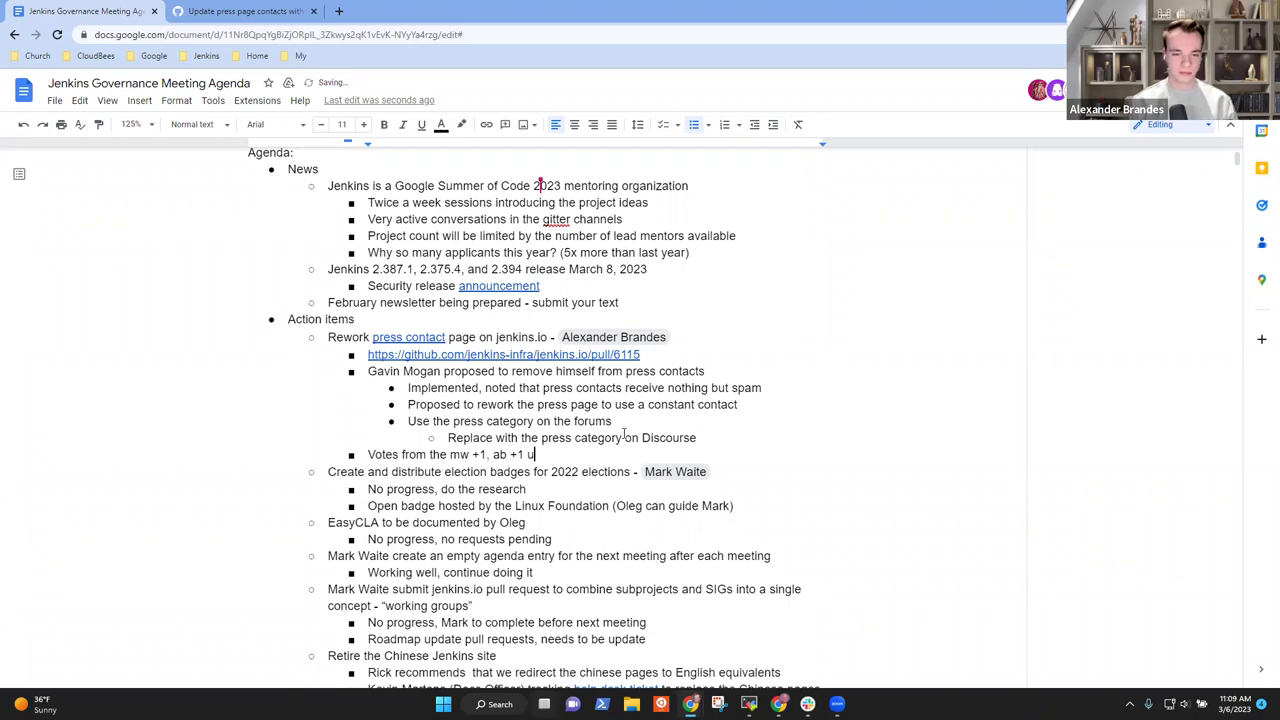
{"action": "type", "text": "h +1"}
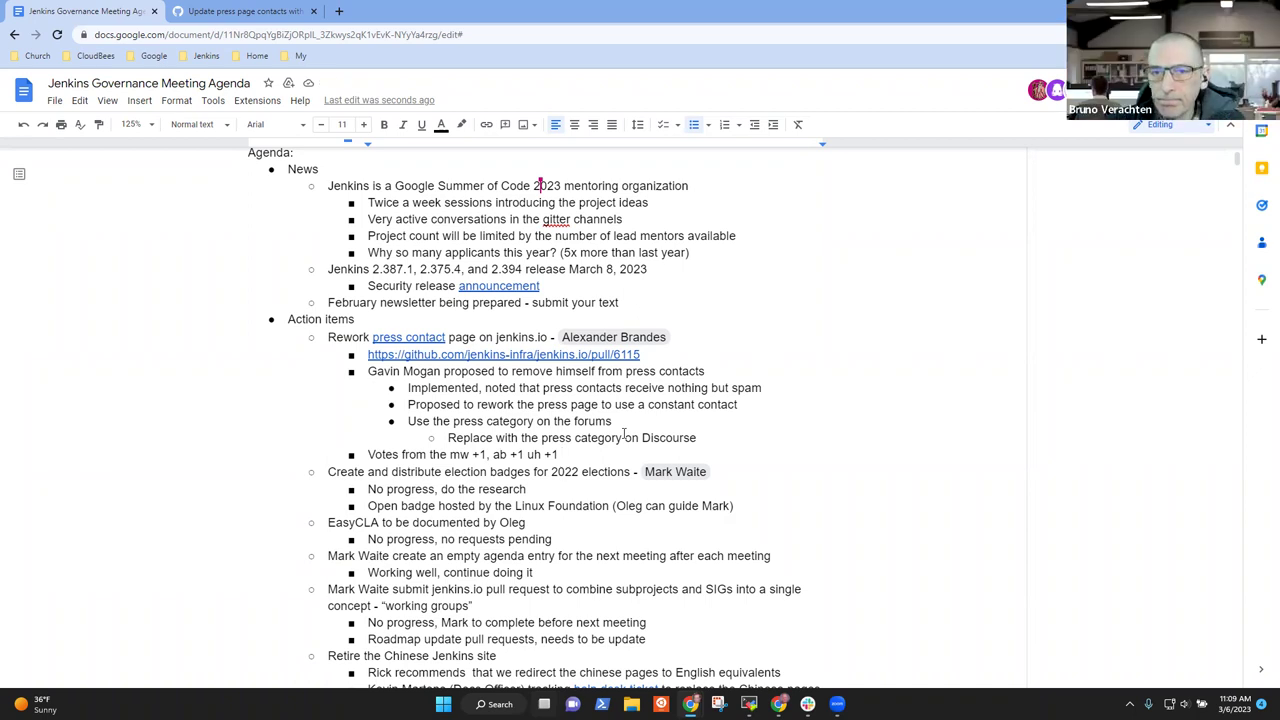
{"action": "type", "text": "+1 from all "}
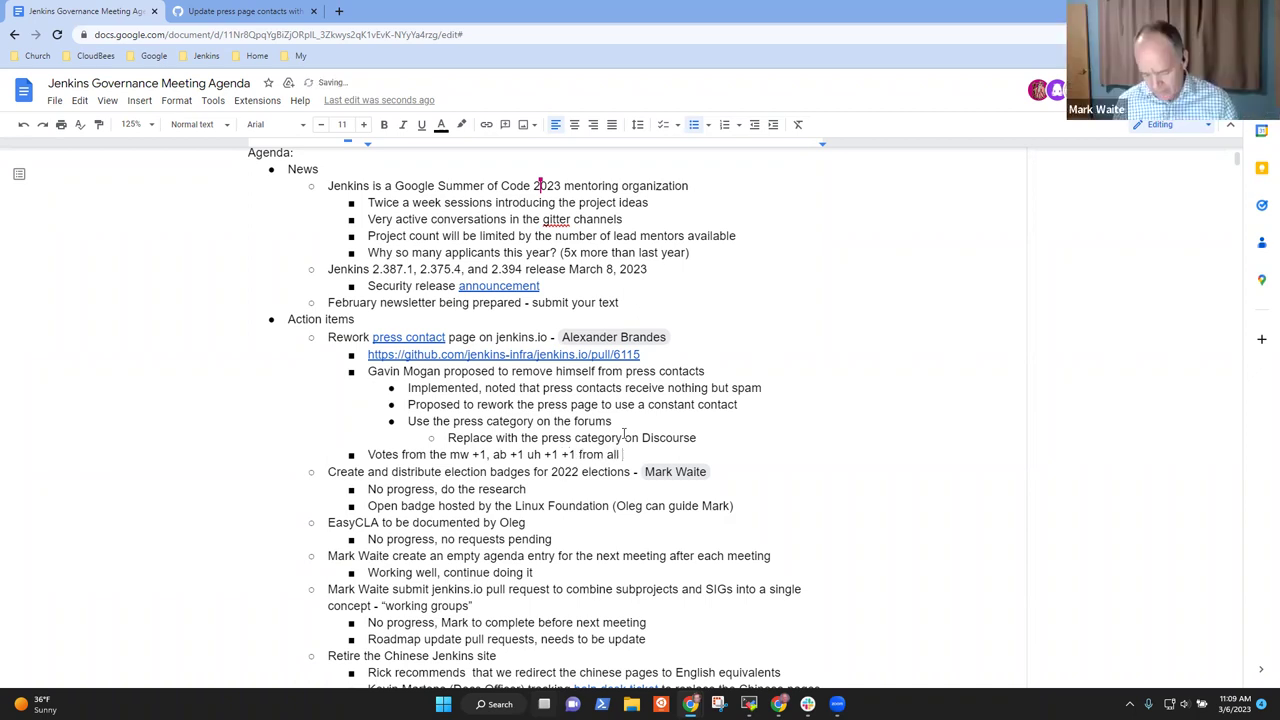
{"action": "type", "text": "in the meeting"}
Shorten the votes bullet to "Votes +1 from all in the meeting" by deleting the individual votes.
{"action": "key", "text": "Home"}
{"action": "key", "text": "ctrl+Right"}
{"action": "key", "text": "ctrl+Right"}
{"action": "key", "text": "ctrl+shift+Right"}
{"action": "key", "text": "ctrl+shift+Right"}
{"action": "key", "text": "ctrl+shift+Right"}
{"action": "key", "text": "ctrl+shift+Right"}
{"action": "key", "text": "ctrl+shift+Right"}
{"action": "key", "text": "ctrl+shift+Right"}
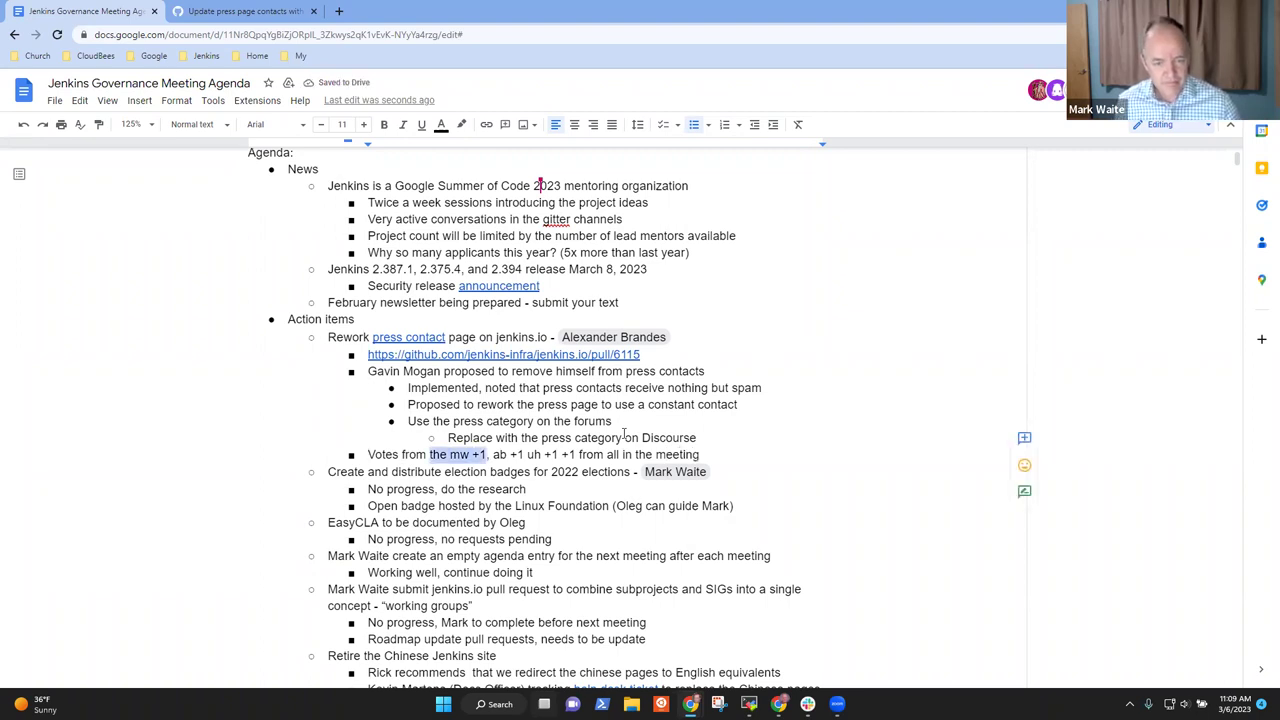
{"action": "key", "text": "ctrl+shift+Right"}
{"action": "key", "text": "ctrl+shift+Right"}
{"action": "key", "text": "Delete"}
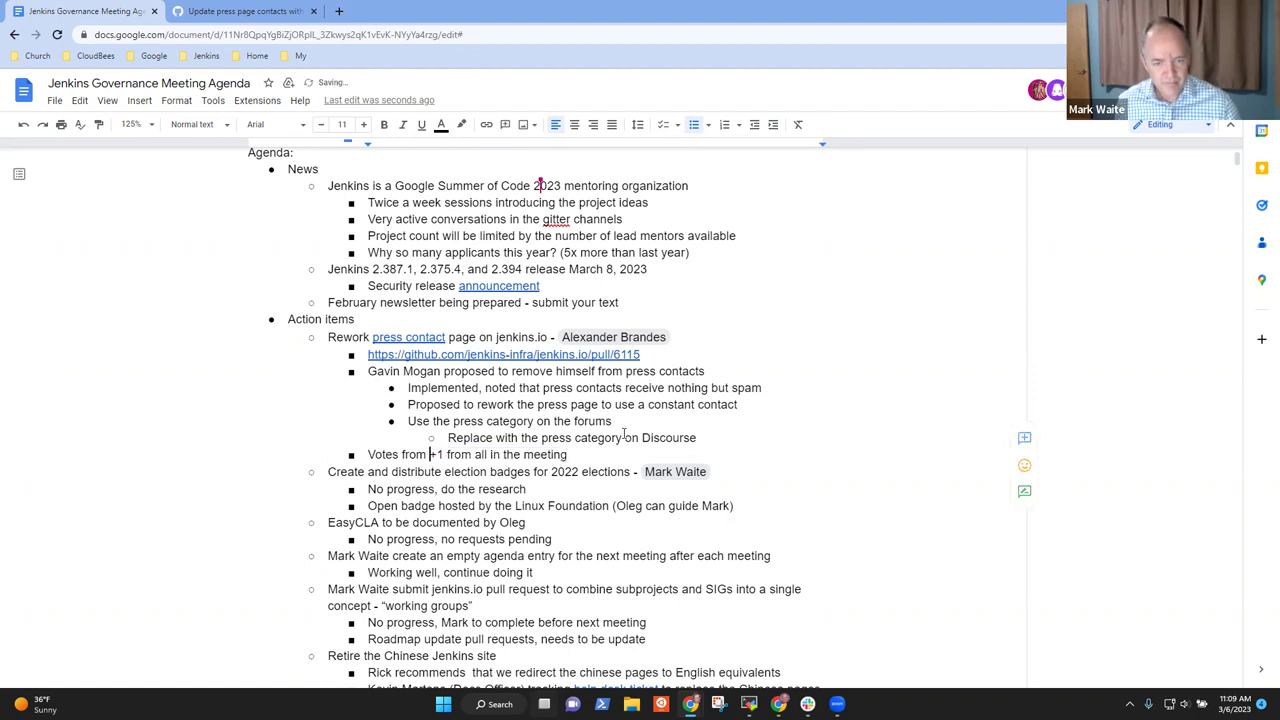
{"action": "key", "text": "ctrl+shift+Right"}
{"action": "key", "text": "Delete"}
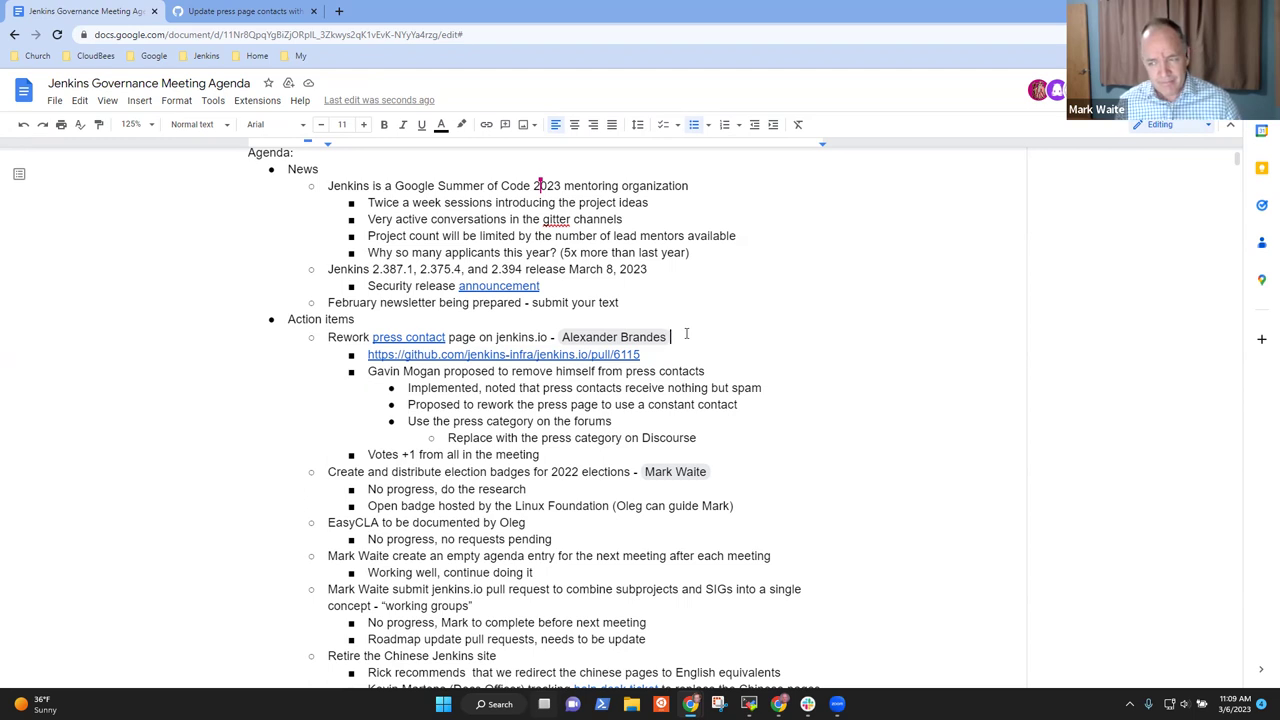
Delete the action item "Create and distribute election badges for 2022 elections" together with its two sub-bullets.
{"action": "key", "text": "Down"}
{"action": "key", "text": "Down"}
{"action": "key", "text": "Down"}
{"action": "key", "text": "Down"}
{"action": "key", "text": "Down"}
{"action": "key", "text": "shift+Home"}
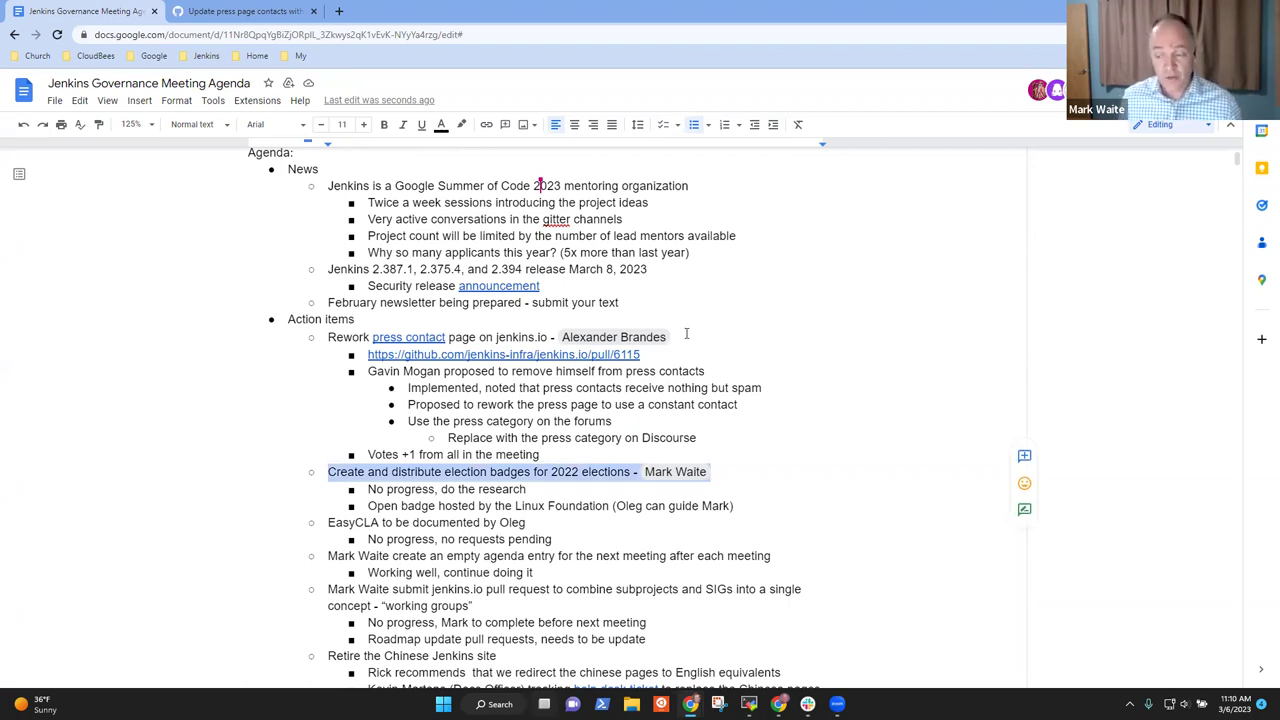
{"action": "key", "text": "Down"}
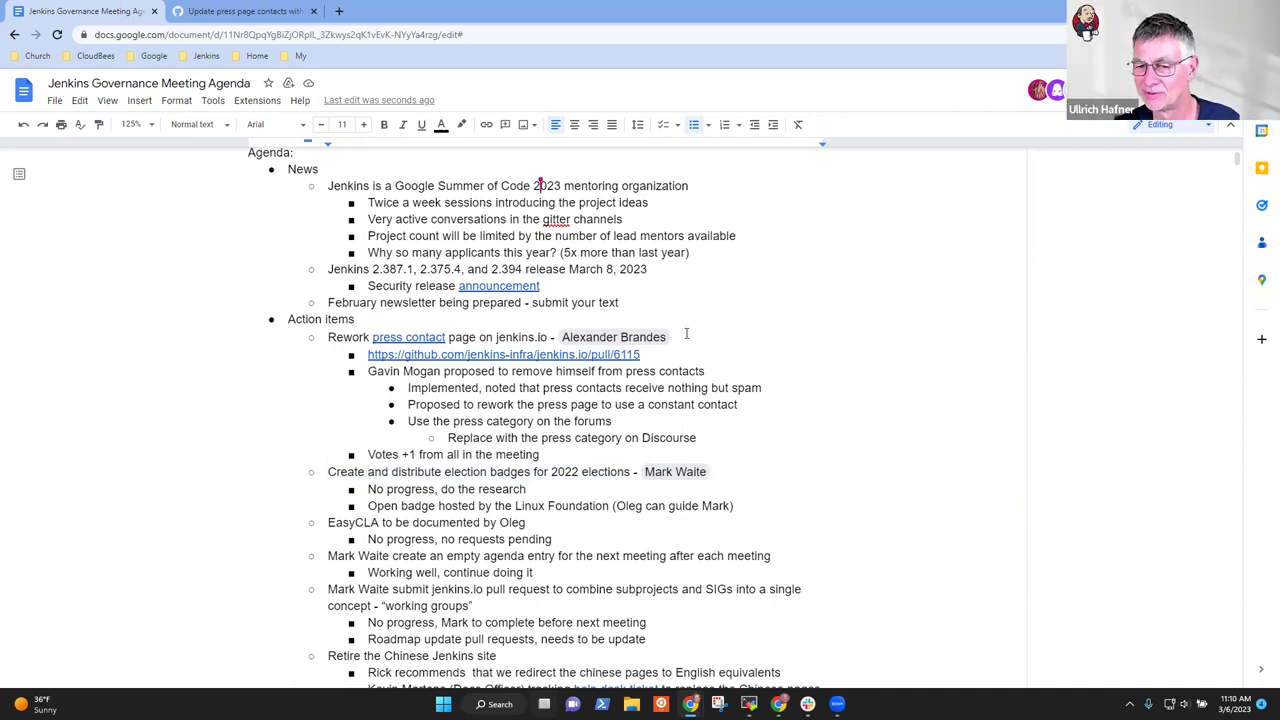
{"action": "key", "text": "shift+Down"}
{"action": "key", "text": "shift+Down"}
{"action": "key", "text": "shift+Down"}
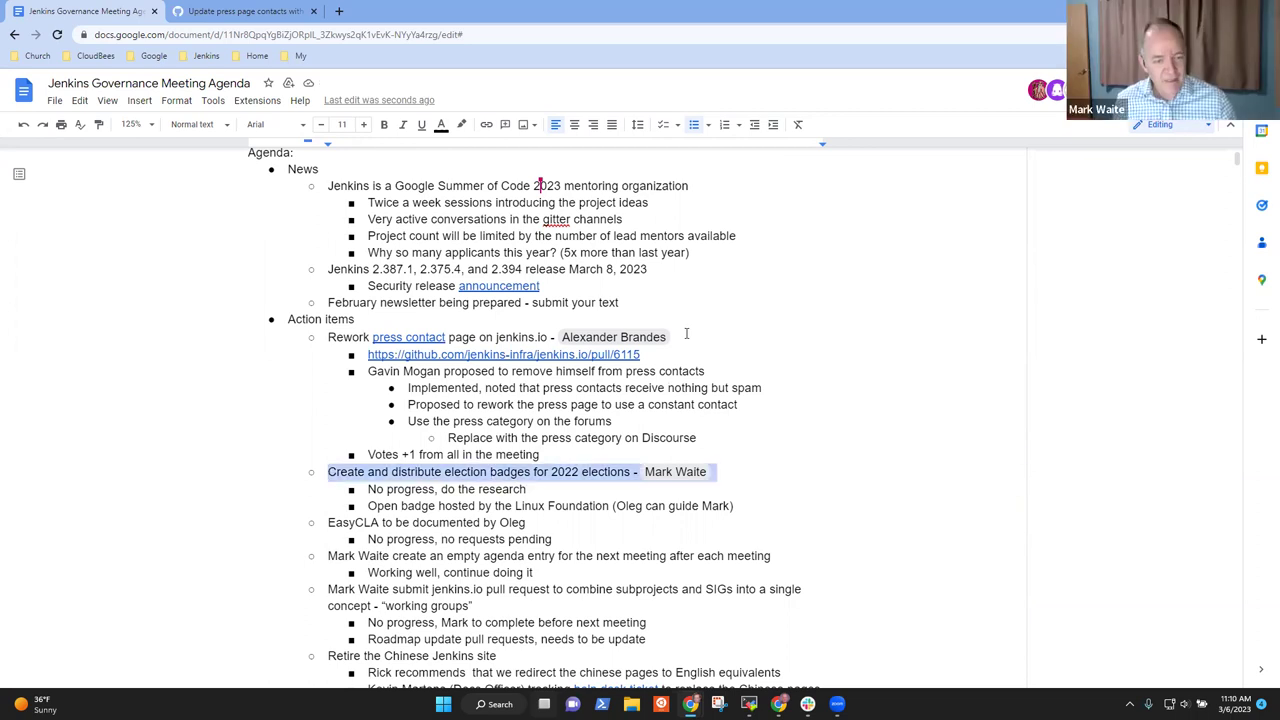
{"action": "key", "text": "Delete"}
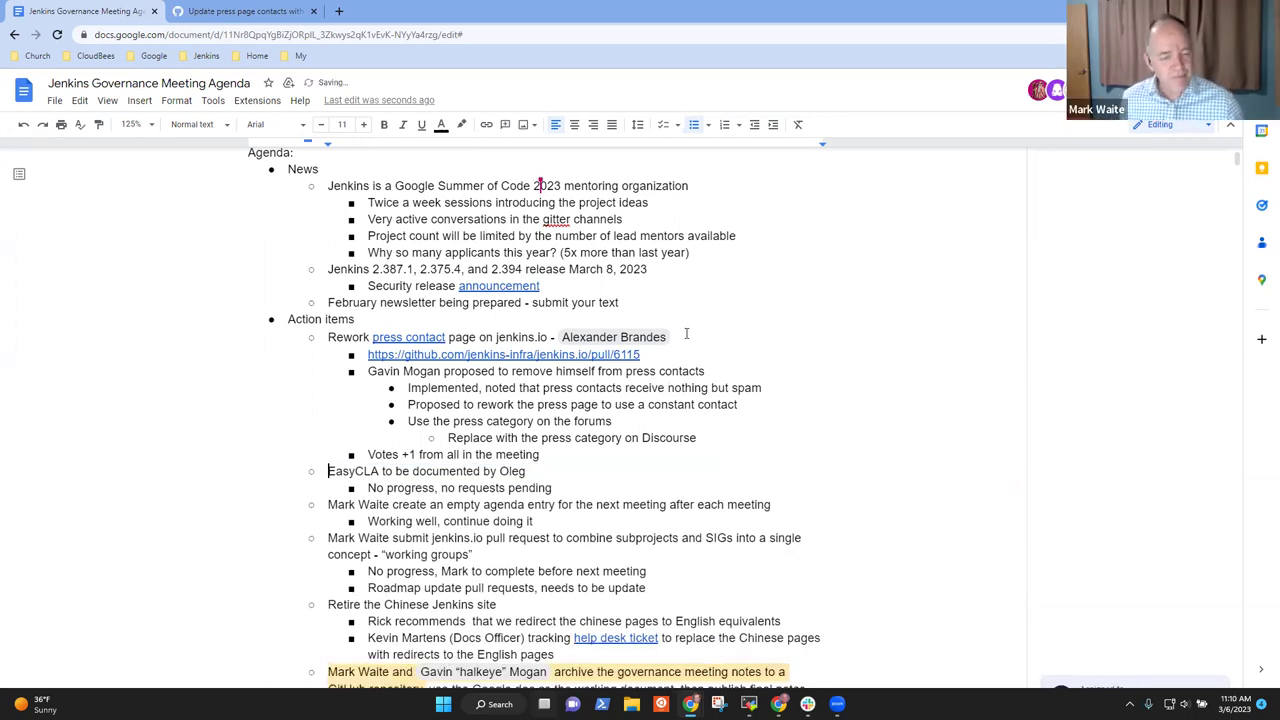
Append ", pick it up if there are CLA submissions" to the "No progress, no requests pending" bullet under the EasyCLA action item.
{"action": "key", "text": "shift+End"}
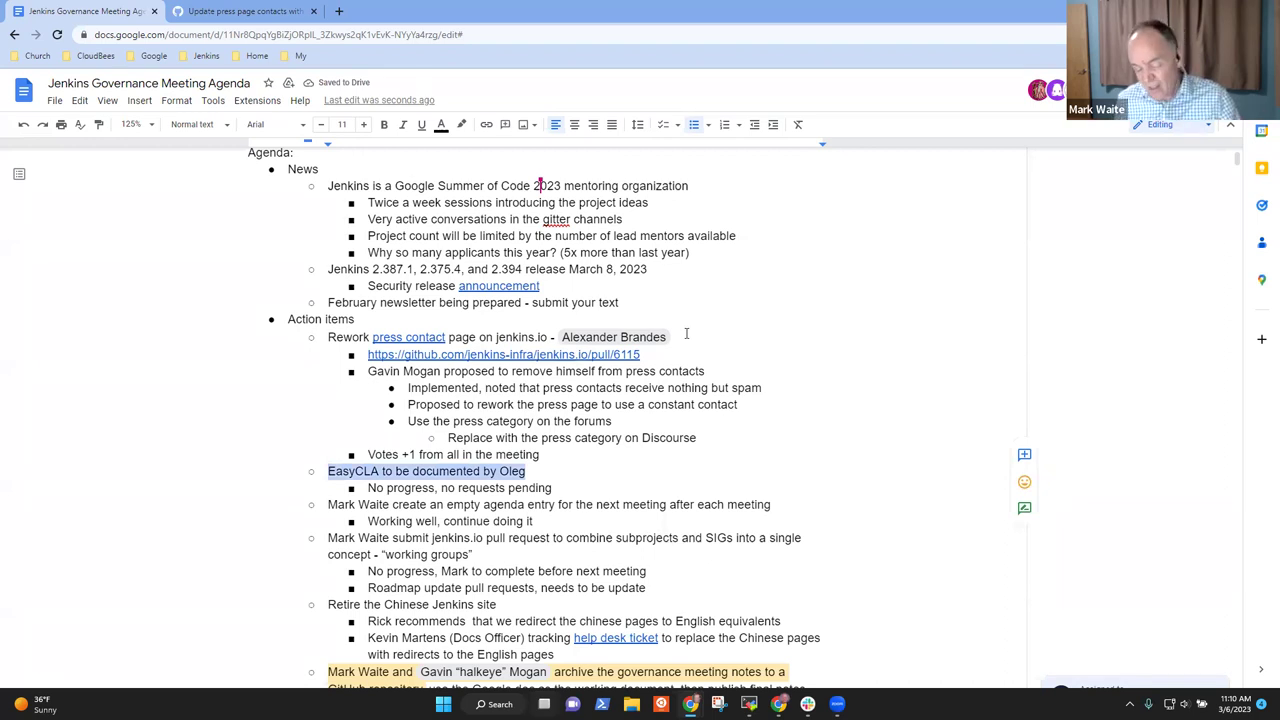
{"action": "key", "text": "Down"}
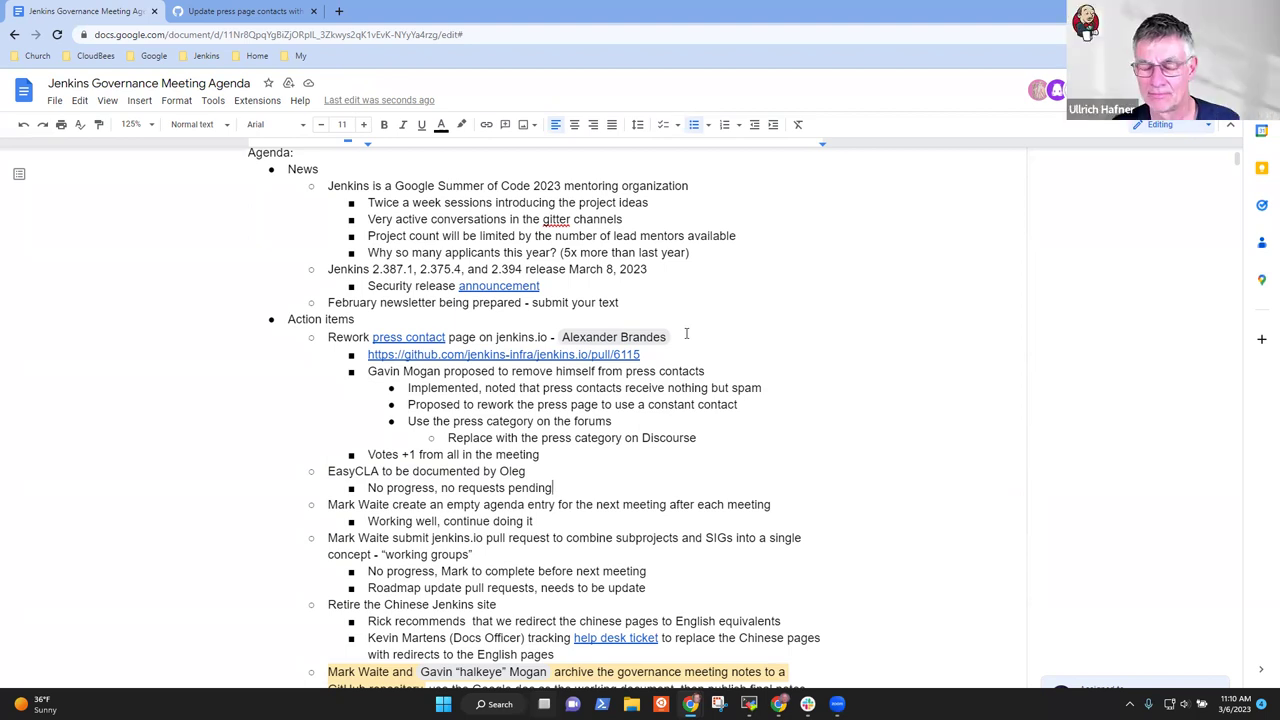
{"action": "type", "text": ", pick it "}
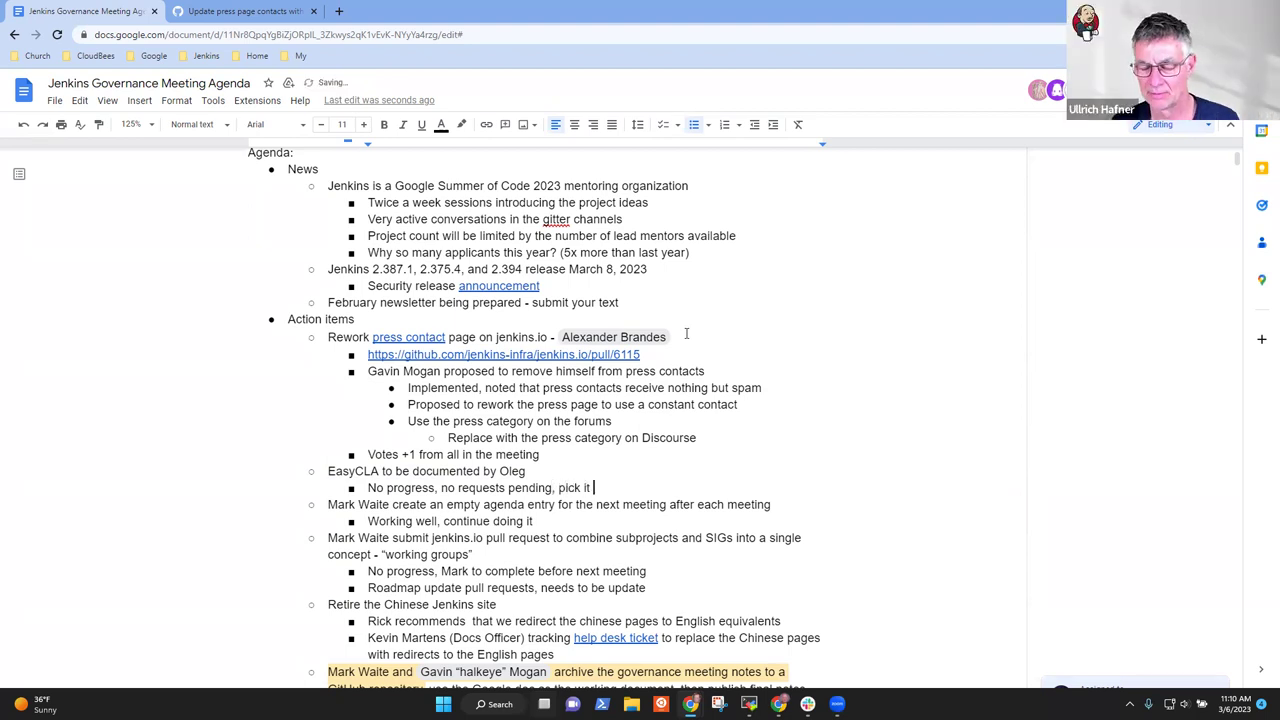
{"action": "type", "text": "up if there are CLA submissions"}
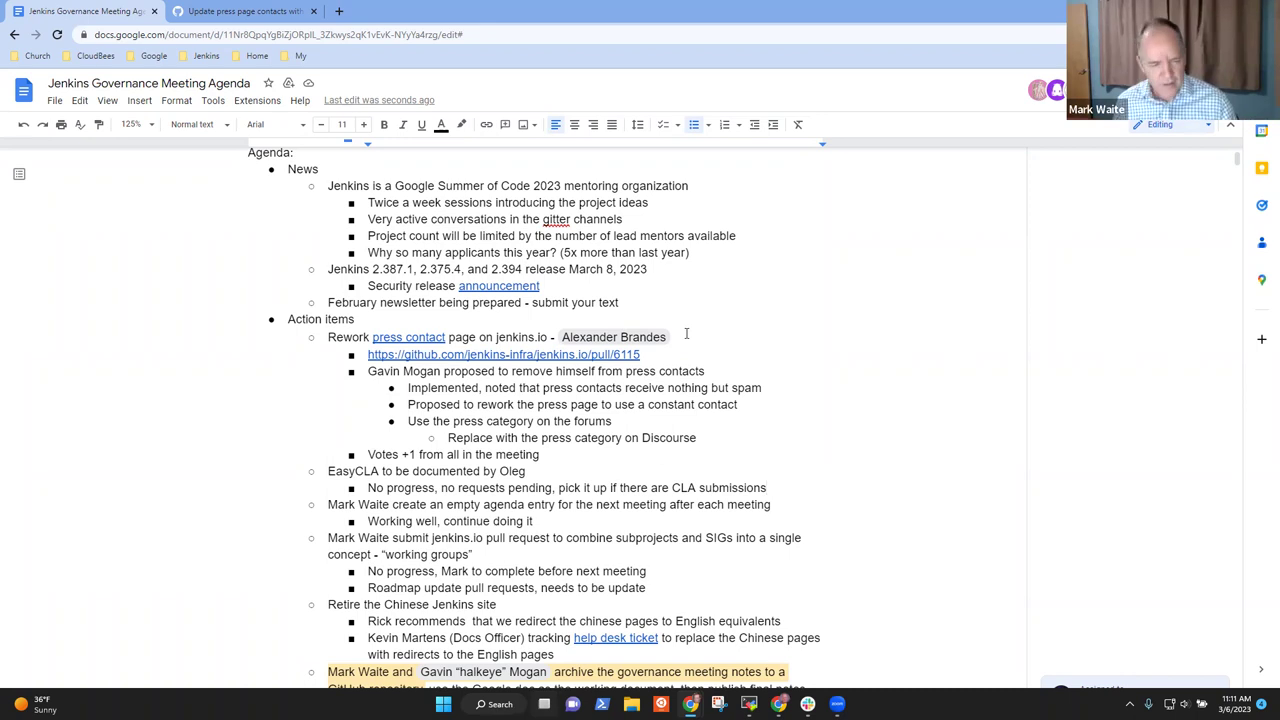
{"action": "key", "text": "Return"}
{"action": "key", "text": "BackSpace"}
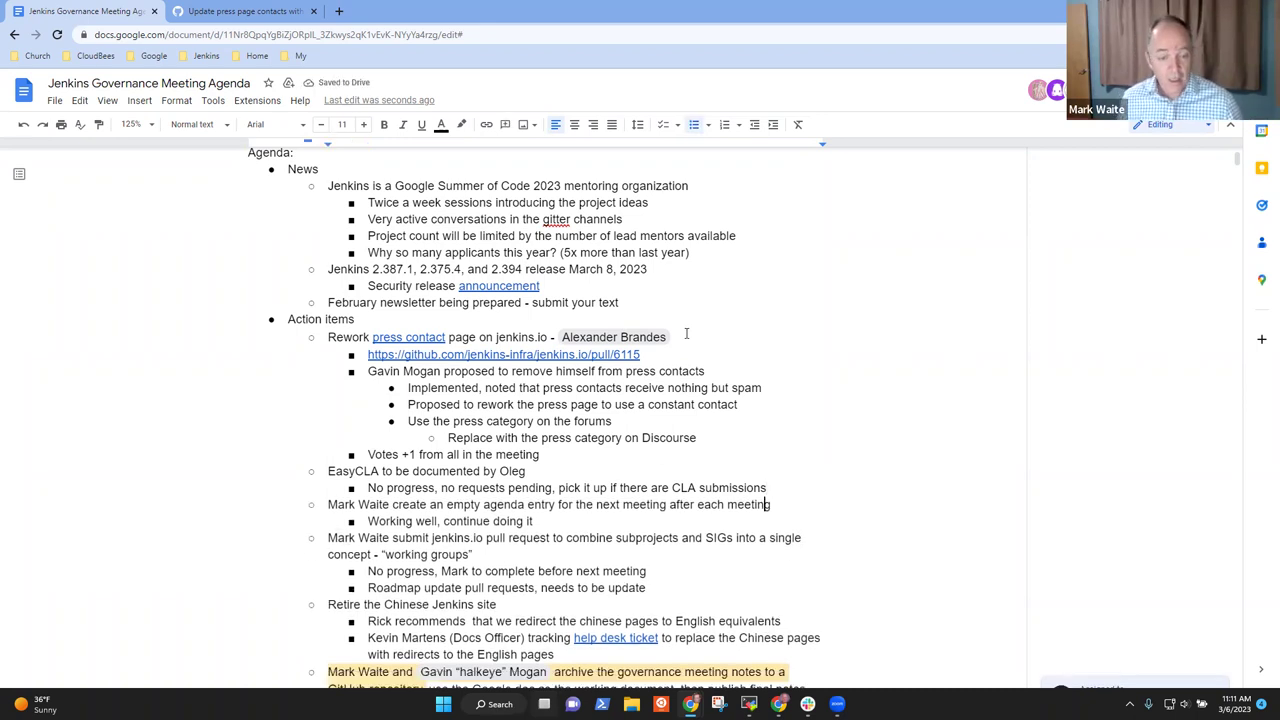
Delete the action item about creating an empty agenda entry for the next meeting, together with its "Working well, continue doing it" sub-bullet.
{"action": "key", "text": "shift+End"}
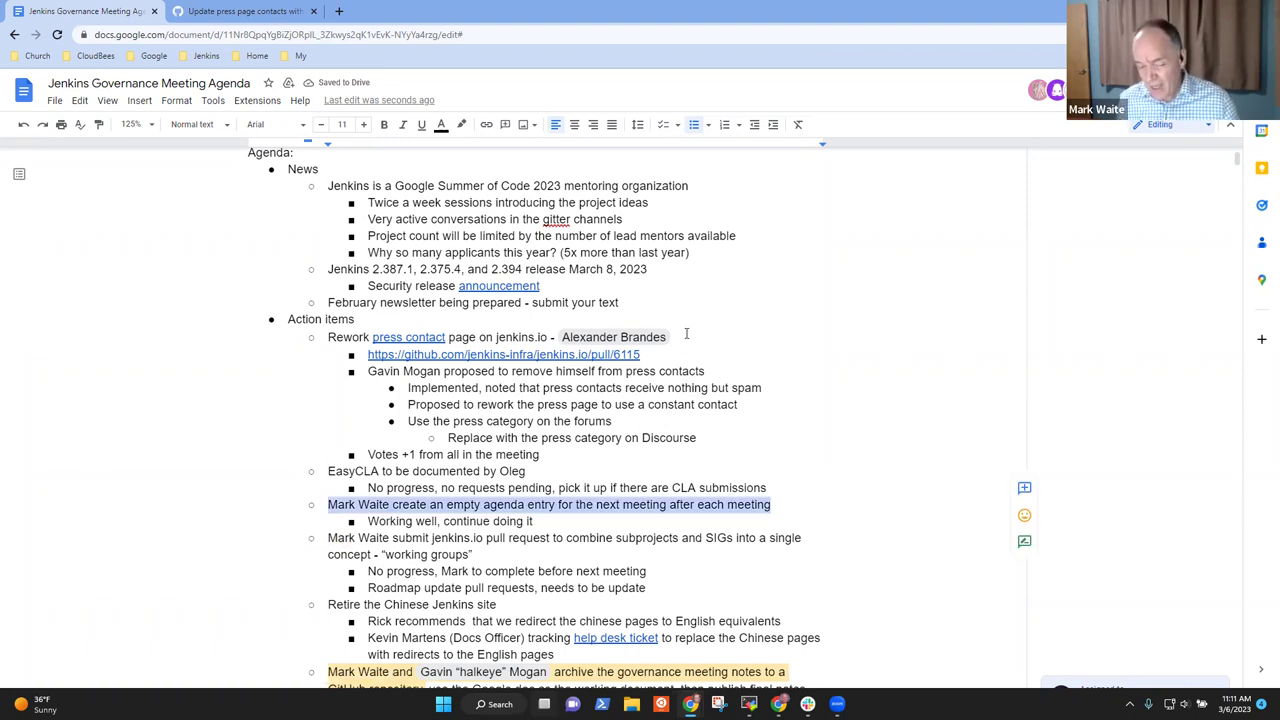
{"action": "key", "text": "Down"}
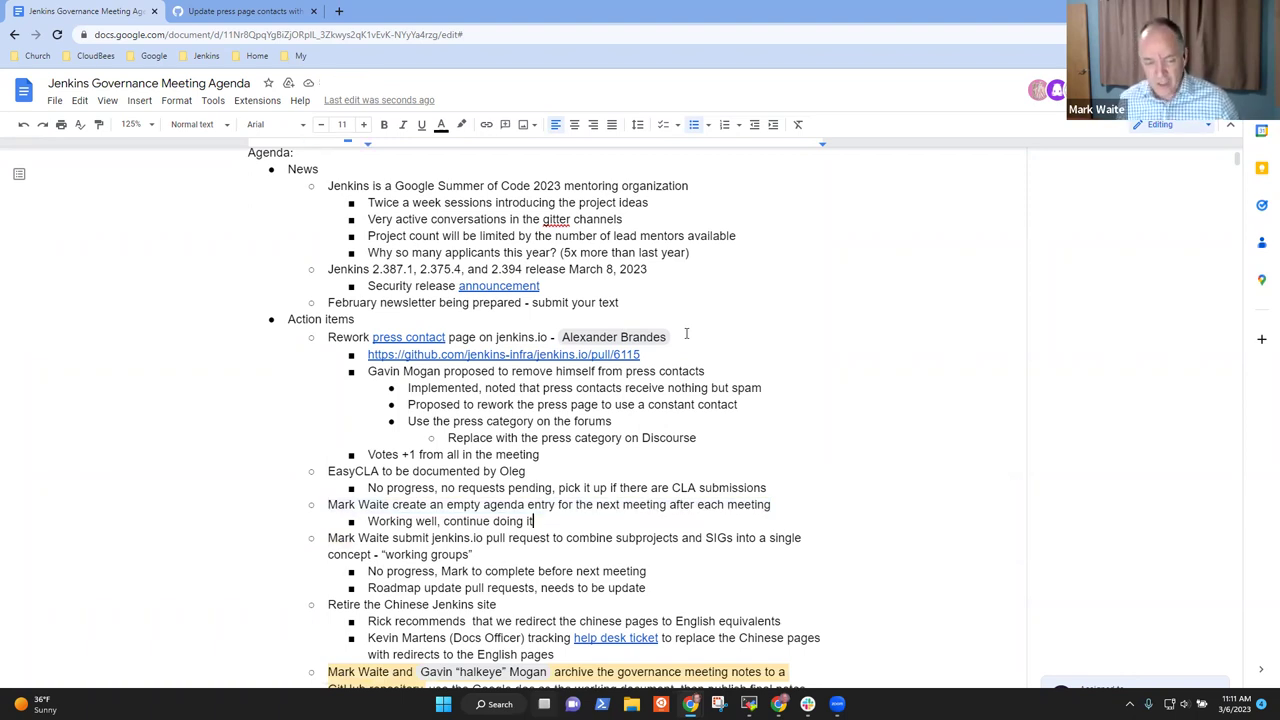
{"action": "key", "text": "shift+Down"}
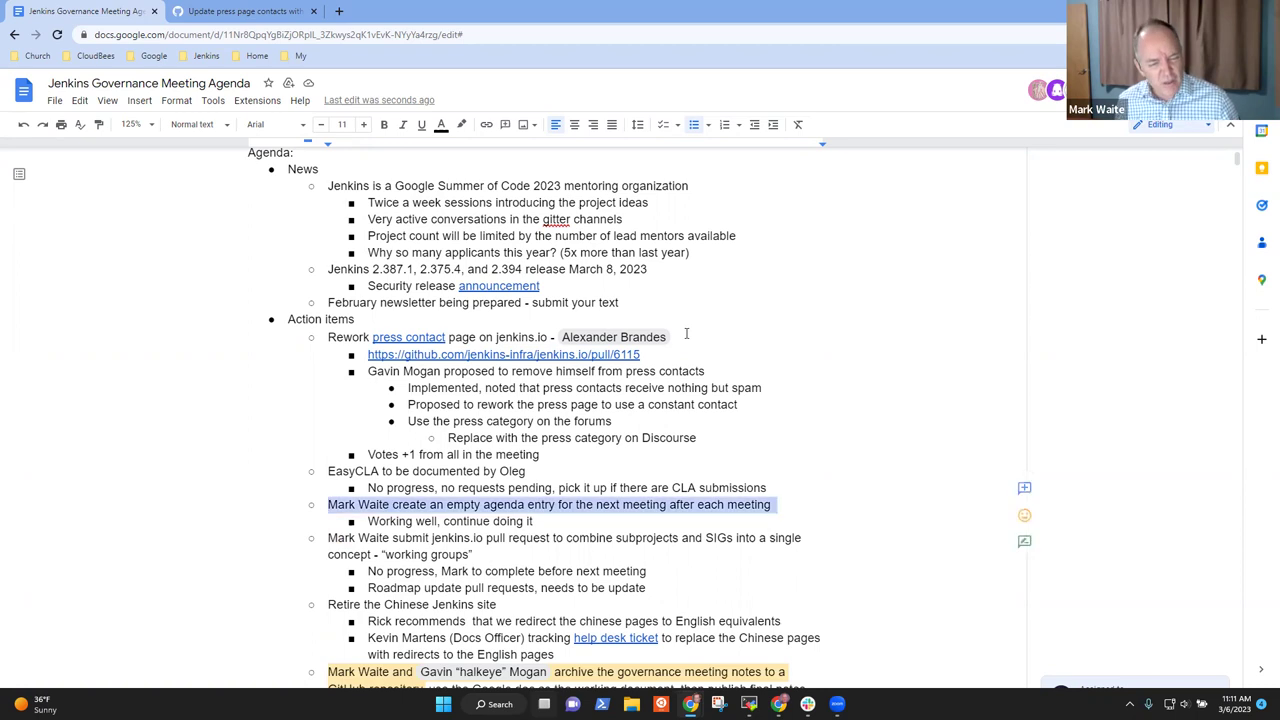
{"action": "key", "text": "shift+End"}
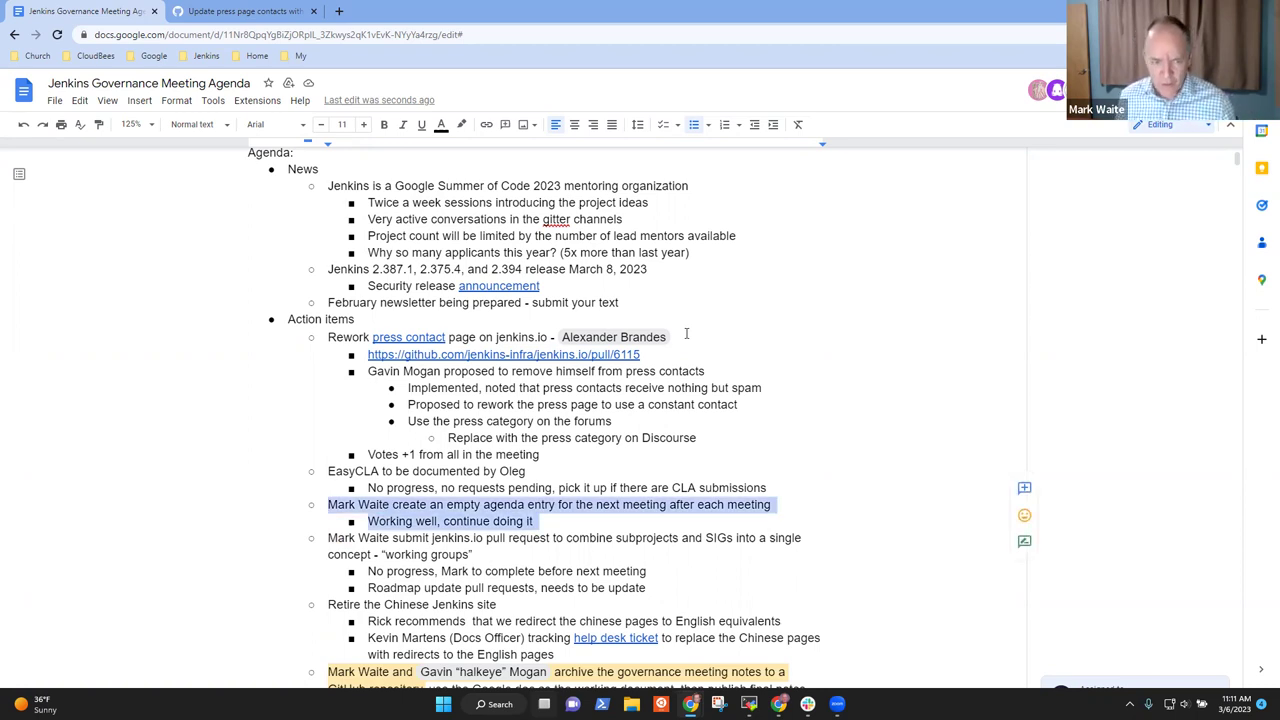
{"action": "key", "text": "Delete"}
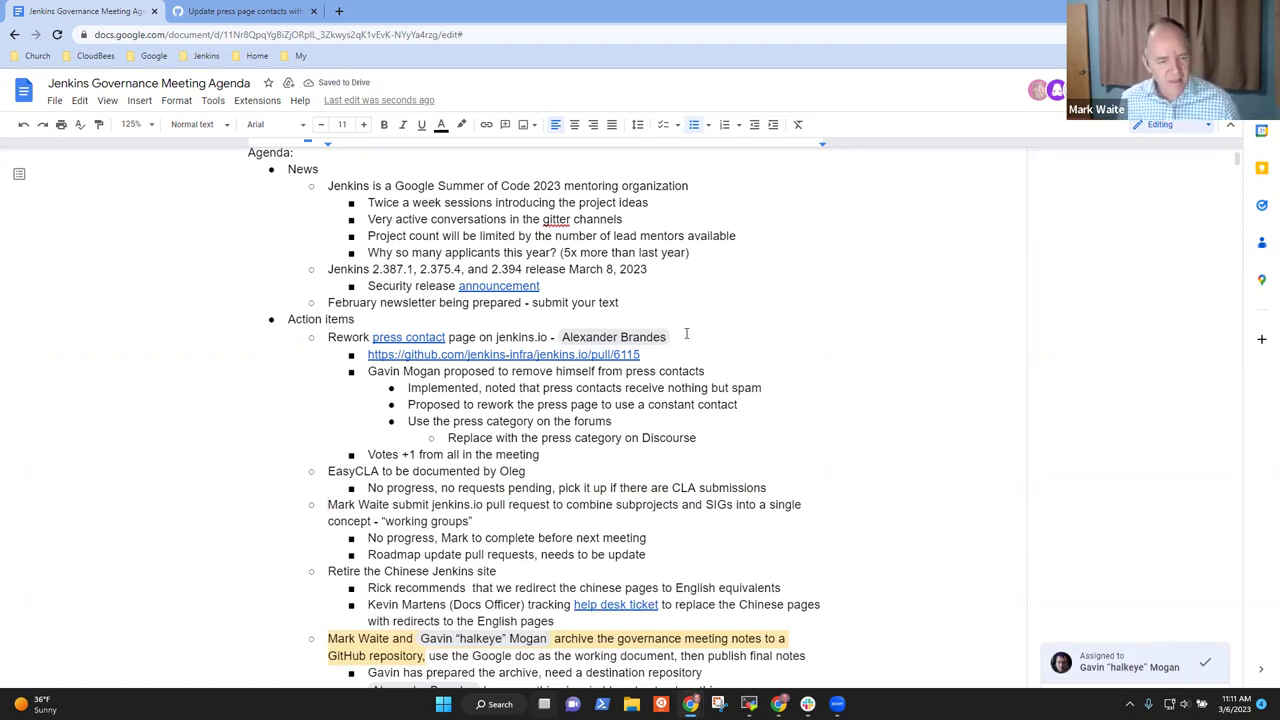
Remove "before next meeting" from the end of the "No progress" bullet under the "working groups" action item.
{"action": "key", "text": "shift+Down"}
{"action": "key", "text": "shift+End"}
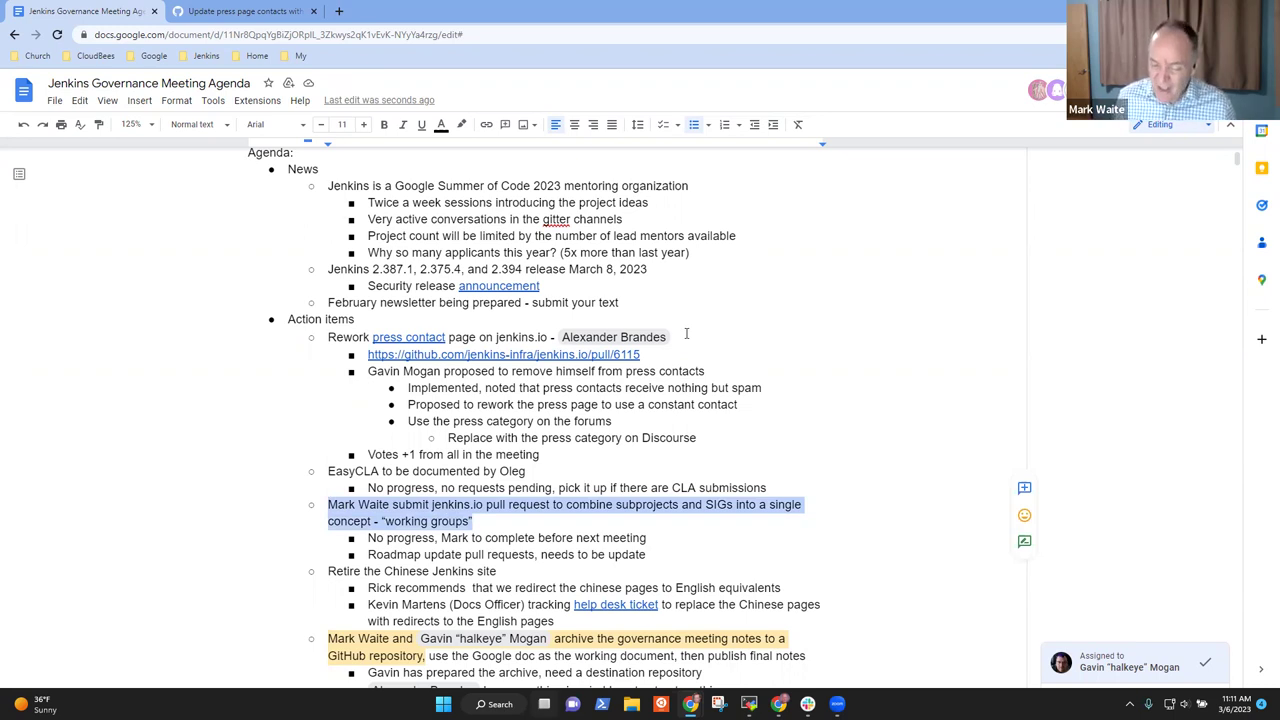
{"action": "key", "text": "Down"}
{"action": "key", "text": "Down"}
{"action": "key", "text": "End"}
{"action": "key", "text": "Home"}
{"action": "key", "text": "Up"}
{"action": "key", "text": "End"}
{"action": "key", "text": "ctrl+shift+Left"}
{"action": "key", "text": "ctrl+shift+Left"}
{"action": "key", "text": "ctrl+shift+Left"}
{"action": "key", "text": "ctrl+shift+Left"}
{"action": "key", "text": "ctrl+shift+Right"}
{"action": "key", "text": "BackSpace"}
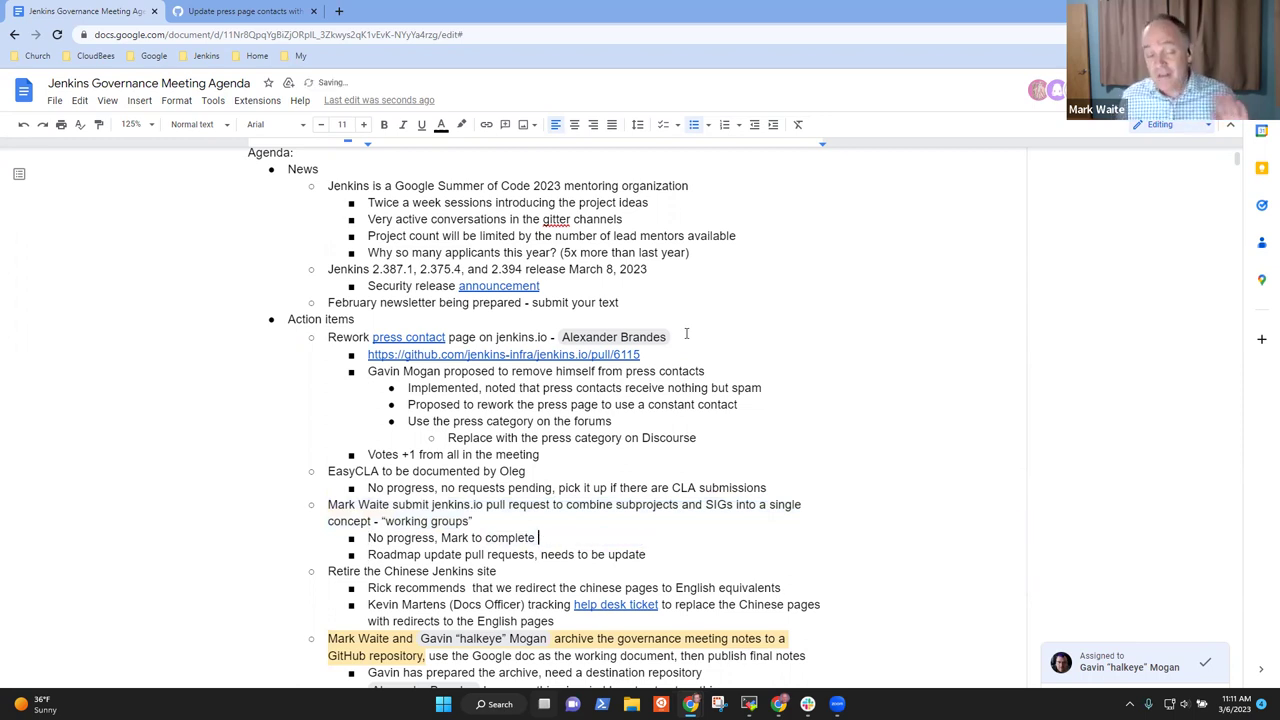
{"action": "key", "text": "BackSpace"}
Review the "Roadmap update pull requests" bullet and the "Retire the Chinese Jenkins site" action item with its sub-bullets.
{"action": "key", "text": "Down"}
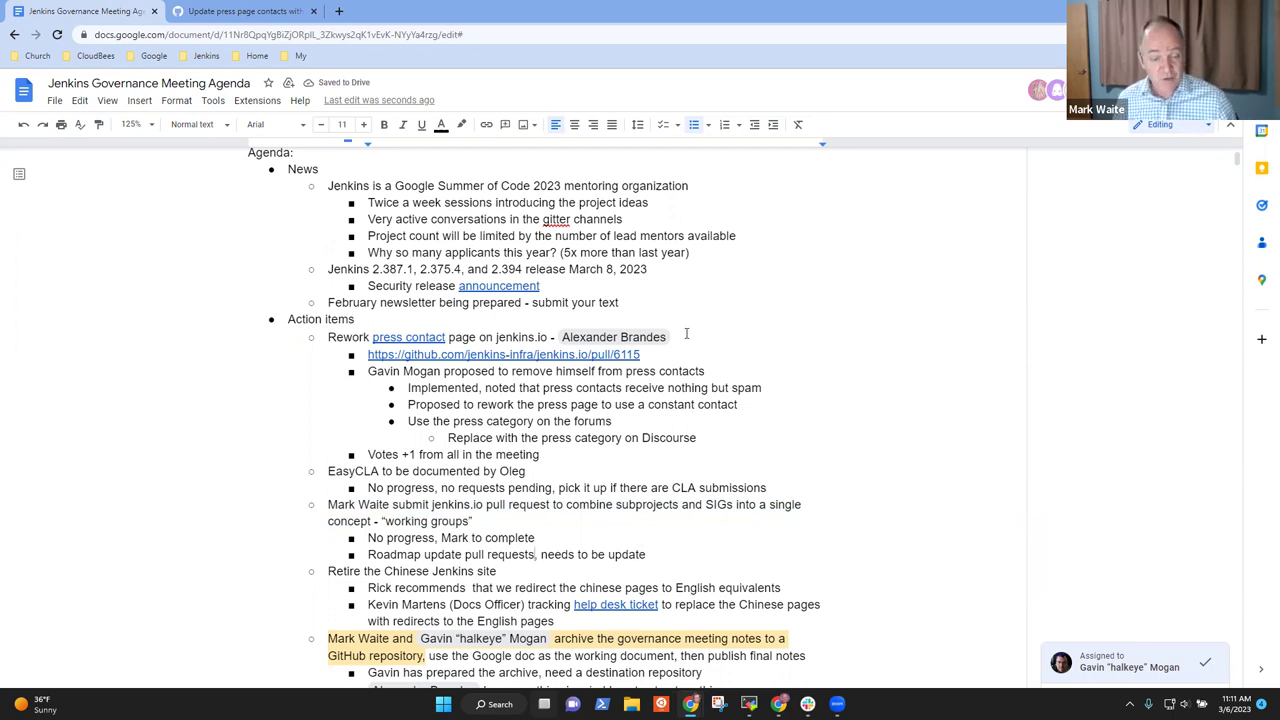
{"action": "key", "text": "Home"}
{"action": "key", "text": "shift+End"}
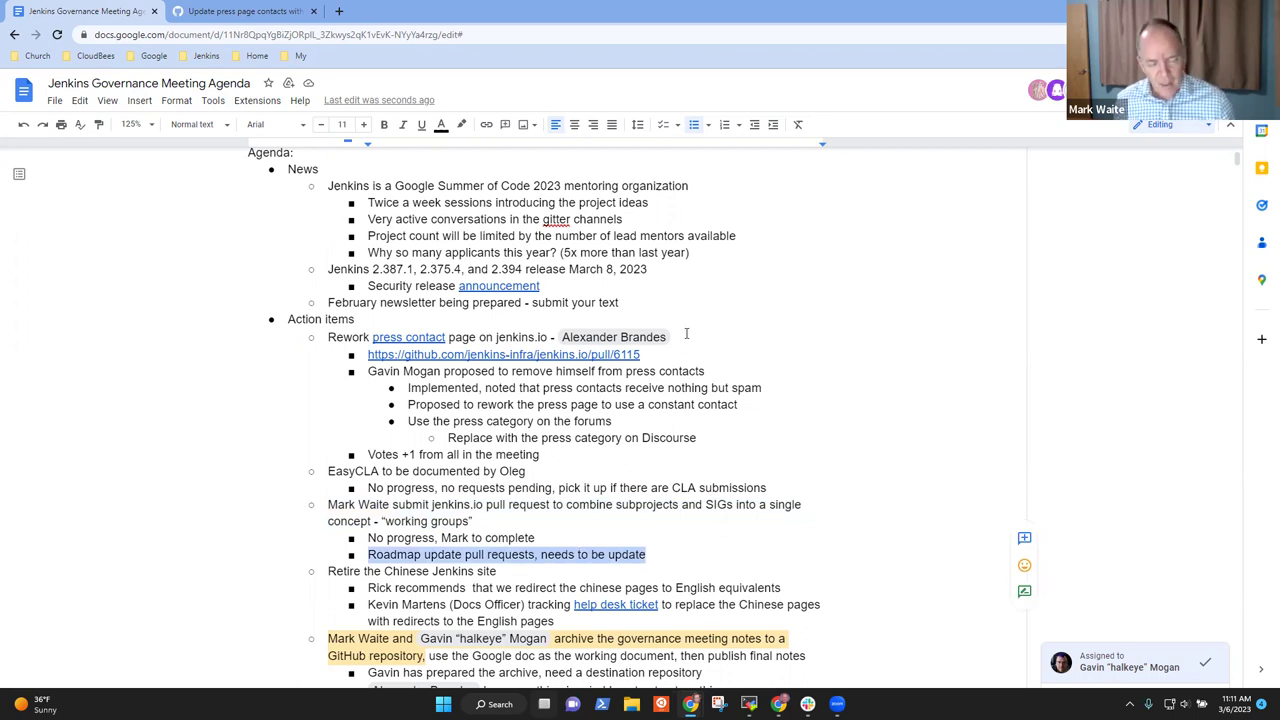
{"action": "key", "text": "Down"}
{"action": "key", "text": "Down"}
{"action": "key", "text": "Down"}
{"action": "key", "text": "Down"}
{"action": "key", "text": "Down"}
{"action": "key", "text": "Down"}
{"action": "scroll", "coordinate": [686, 333], "scroll_direction": "down", "scroll_amount": 3}
{"action": "key", "text": "Up"}
{"action": "key", "text": "Up"}
{"action": "key", "text": "Up"}
{"action": "key", "text": "Up"}
{"action": "key", "text": "Up"}
{"action": "key", "text": "Up"}
{"action": "key", "text": "Down"}
{"action": "key", "text": "shift+Home"}
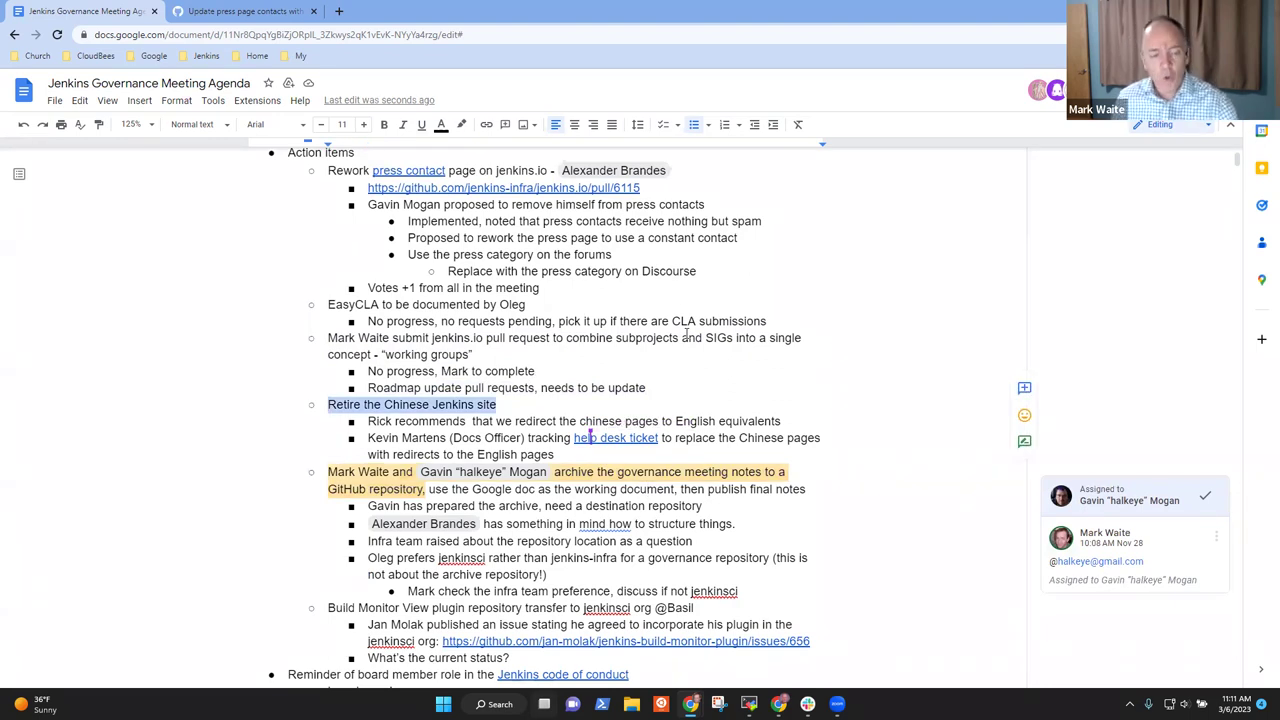
{"action": "key", "text": "Down"}
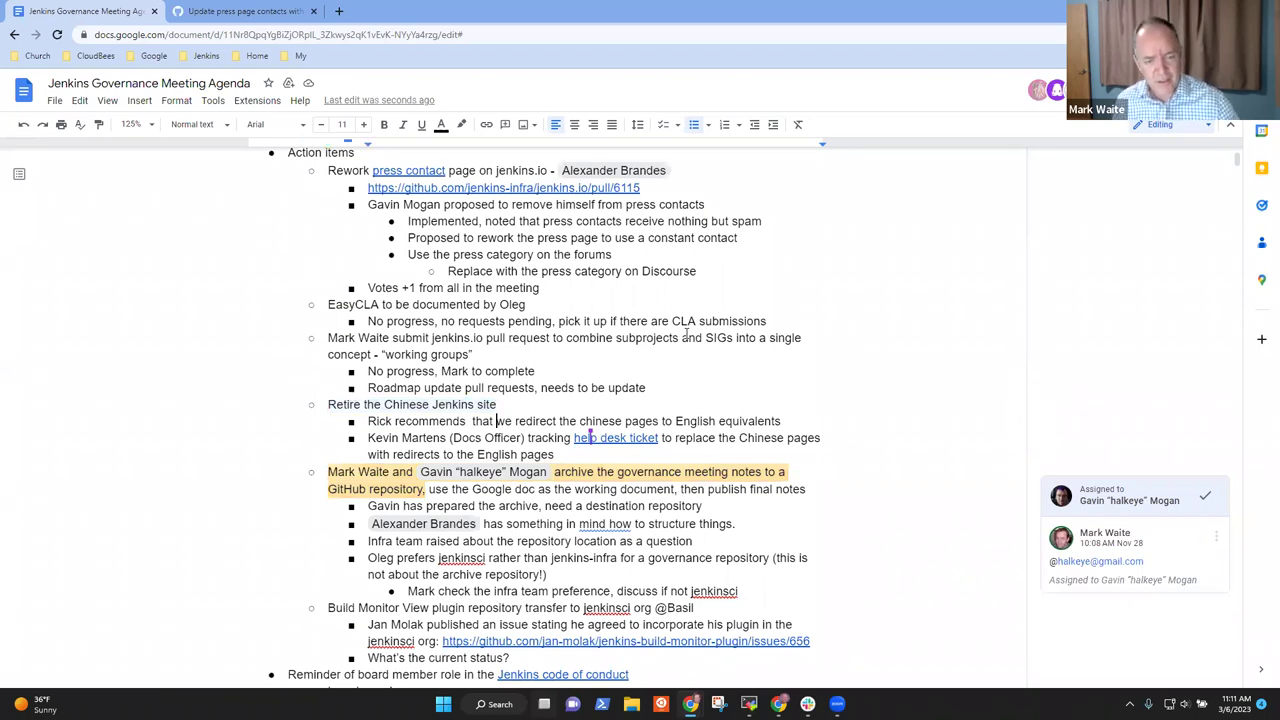
{"action": "key", "text": "shift+End"}
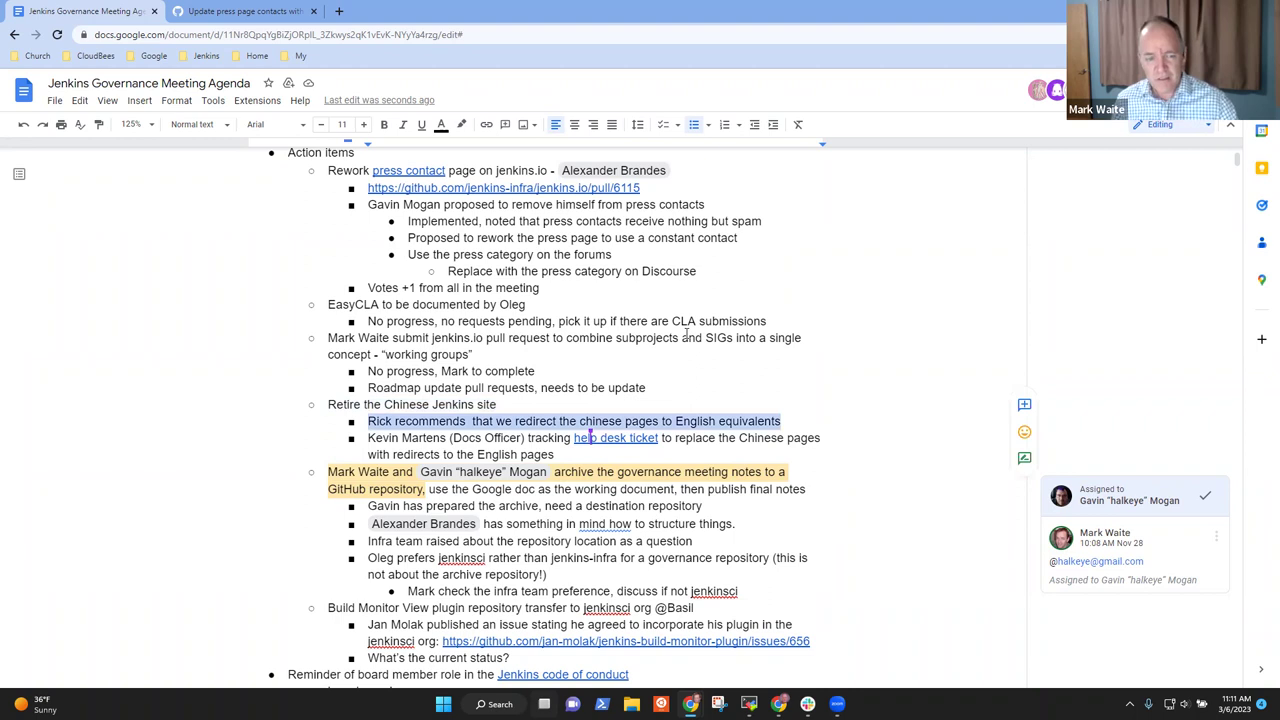
{"action": "key", "text": "Down"}
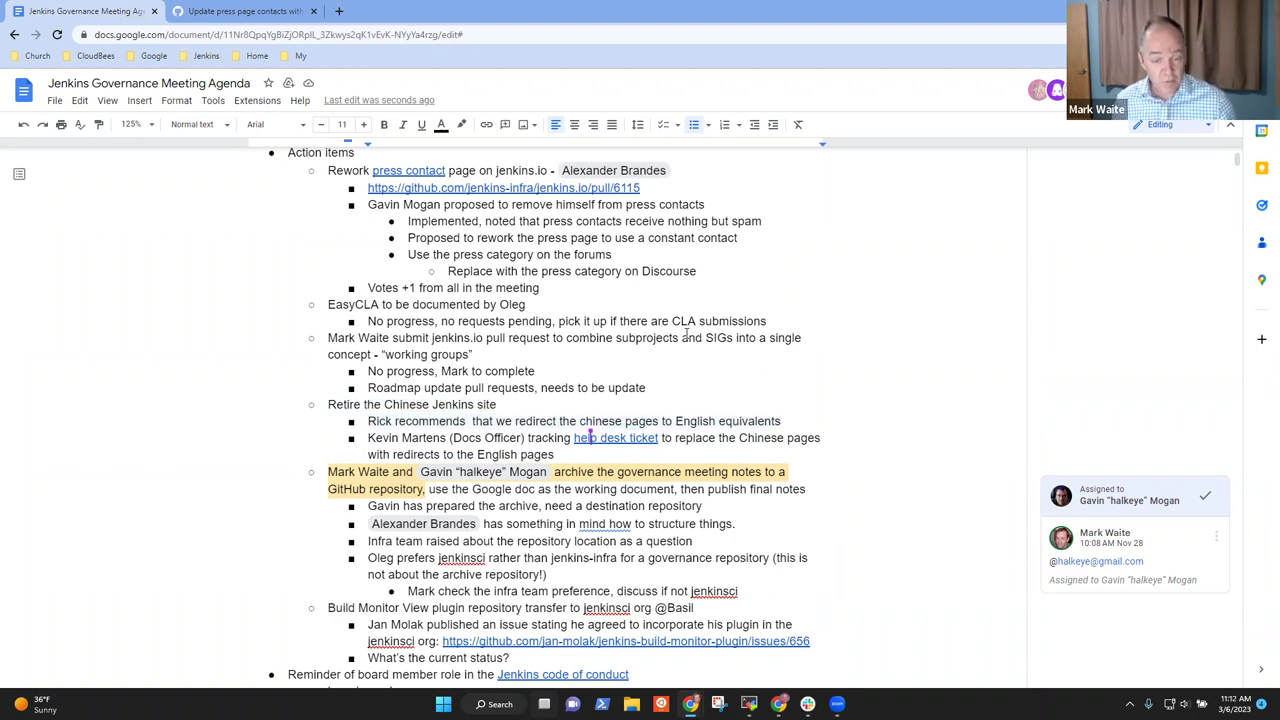
{"action": "key", "text": "ctrl+shift+Right"}
{"action": "key", "text": "ctrl+shift+Right"}
{"action": "key", "text": "ctrl+shift+Right"}
{"action": "key", "text": "ctrl+shift+Right"}
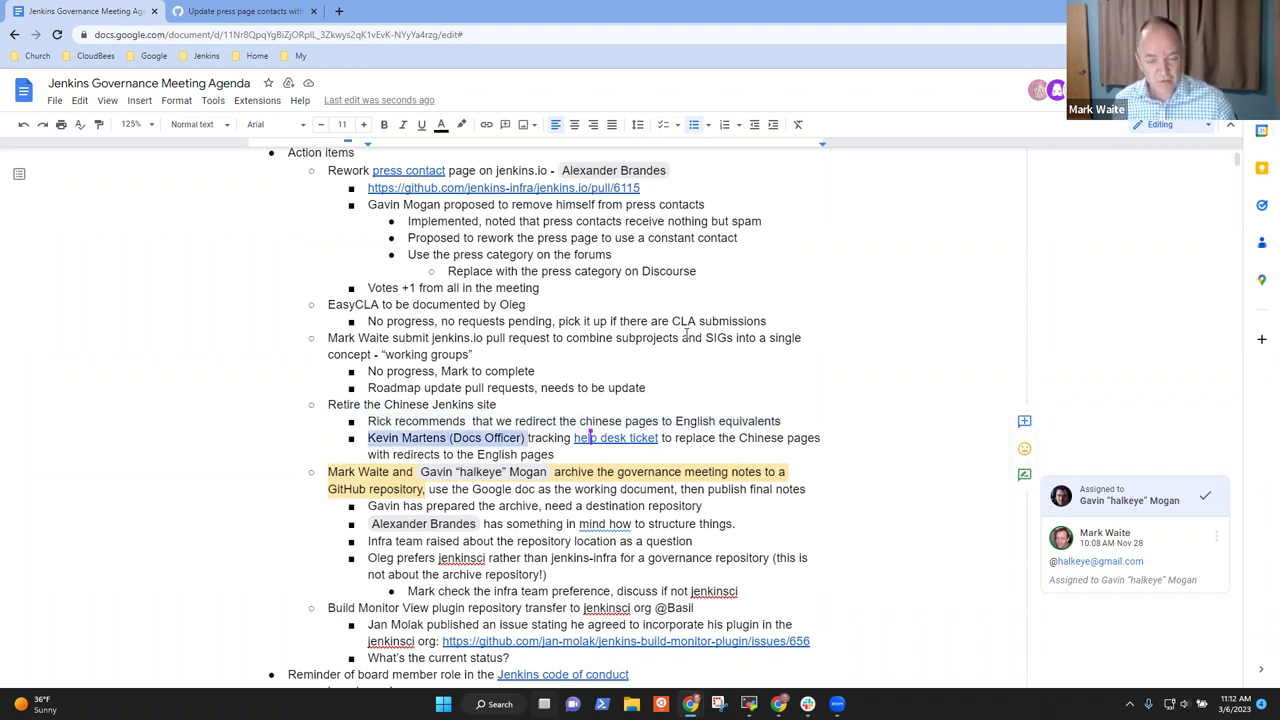
Add an empty sub-bullet at the end of the "Retire the Chinese Jenkins site" item and open its linked help desk ticket.
{"action": "left_click", "coordinate": [678, 438]}
{"action": "key", "text": "ctrl+Right"}
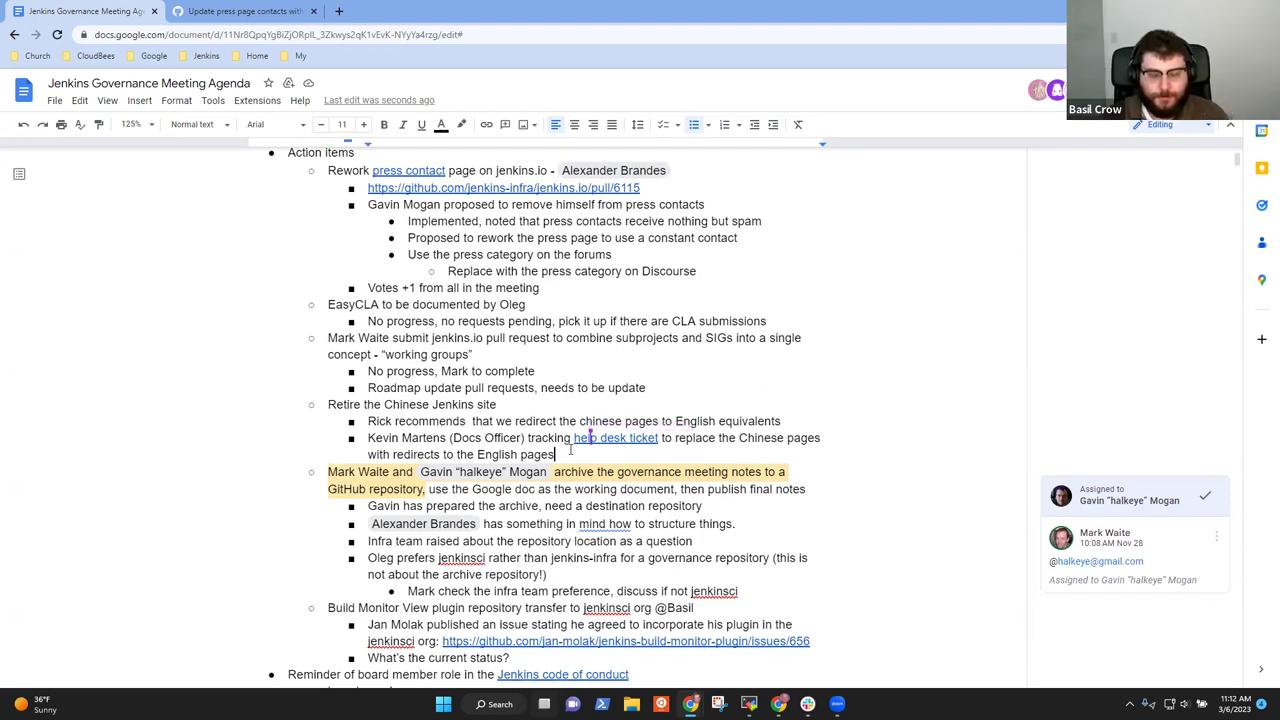
{"action": "key", "text": "Return"}
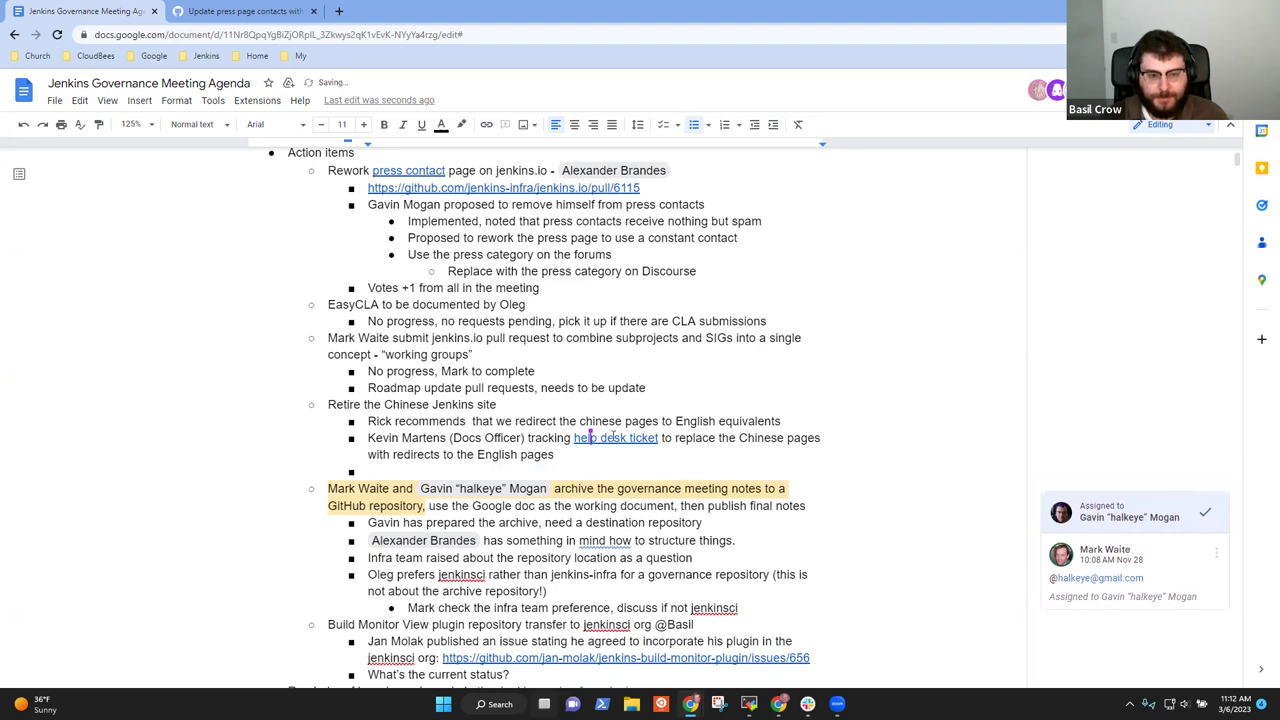
{"action": "mouse_move", "coordinate": [630, 442]}
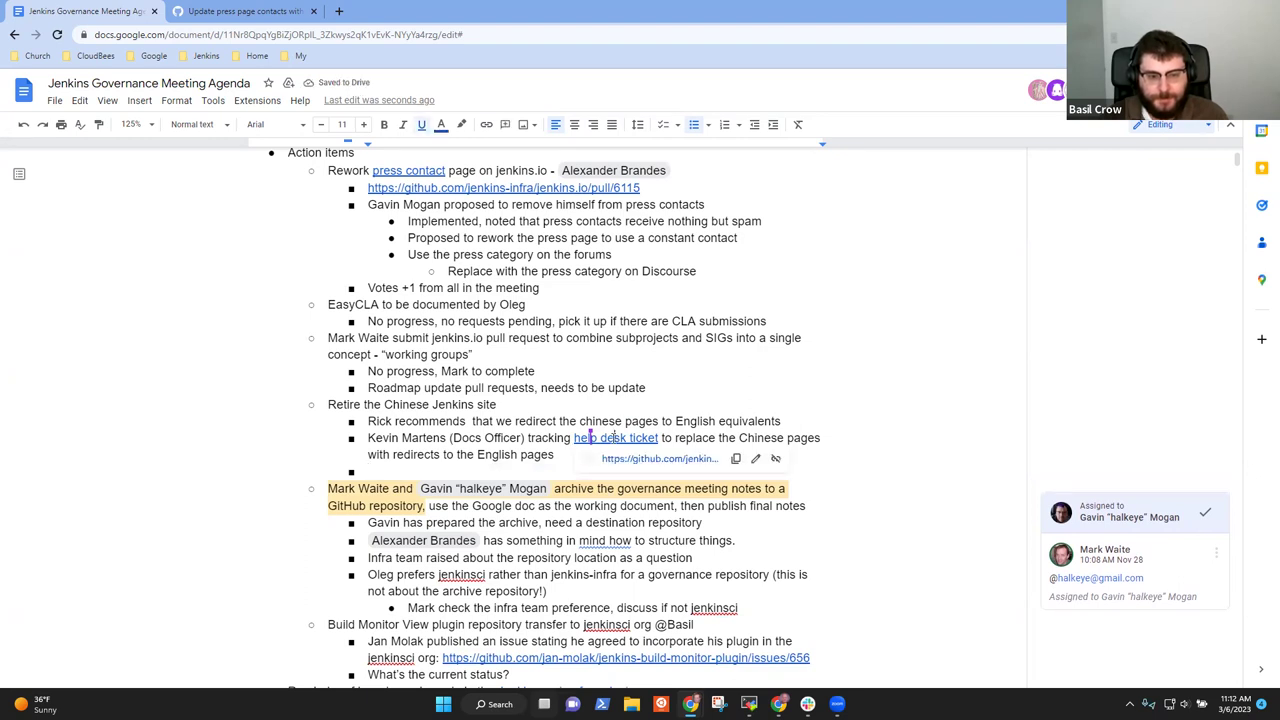
{"action": "left_click", "coordinate": [661, 462]}
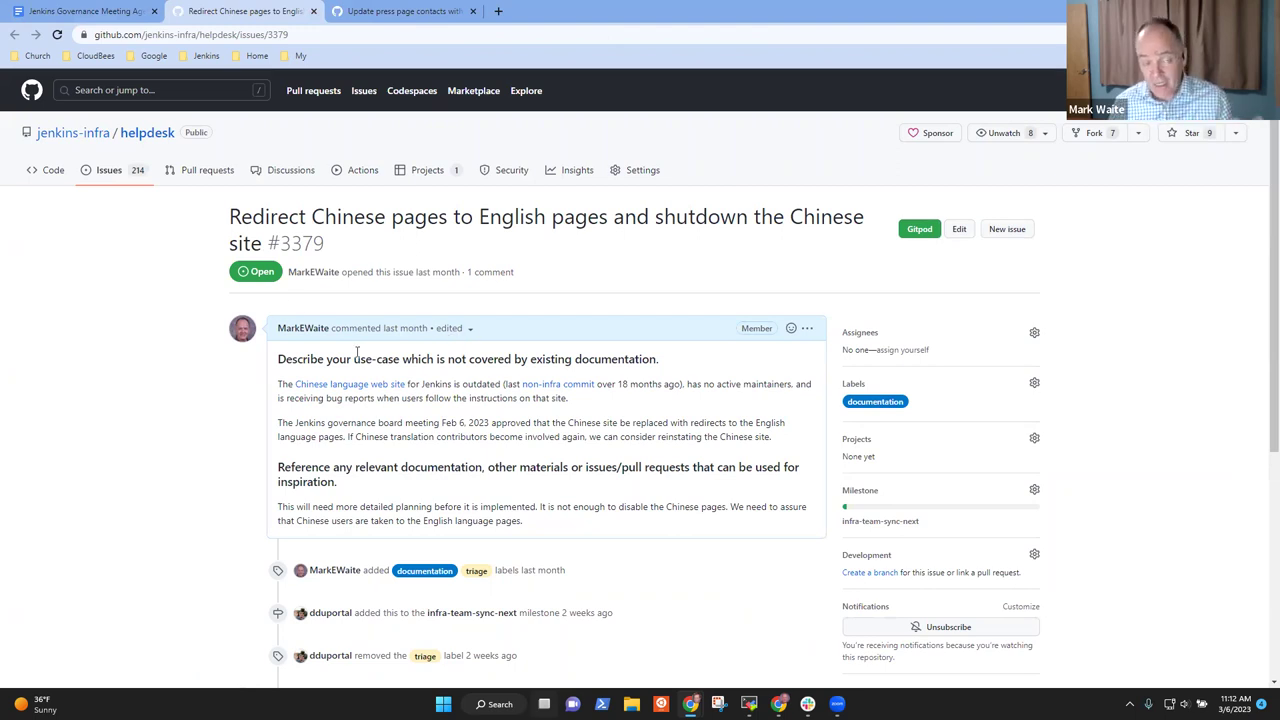
Open the Jenkins home page in a new browser tab and go to its Chinese version at jenkins.io/zh/.
{"action": "left_click", "coordinate": [498, 11]}
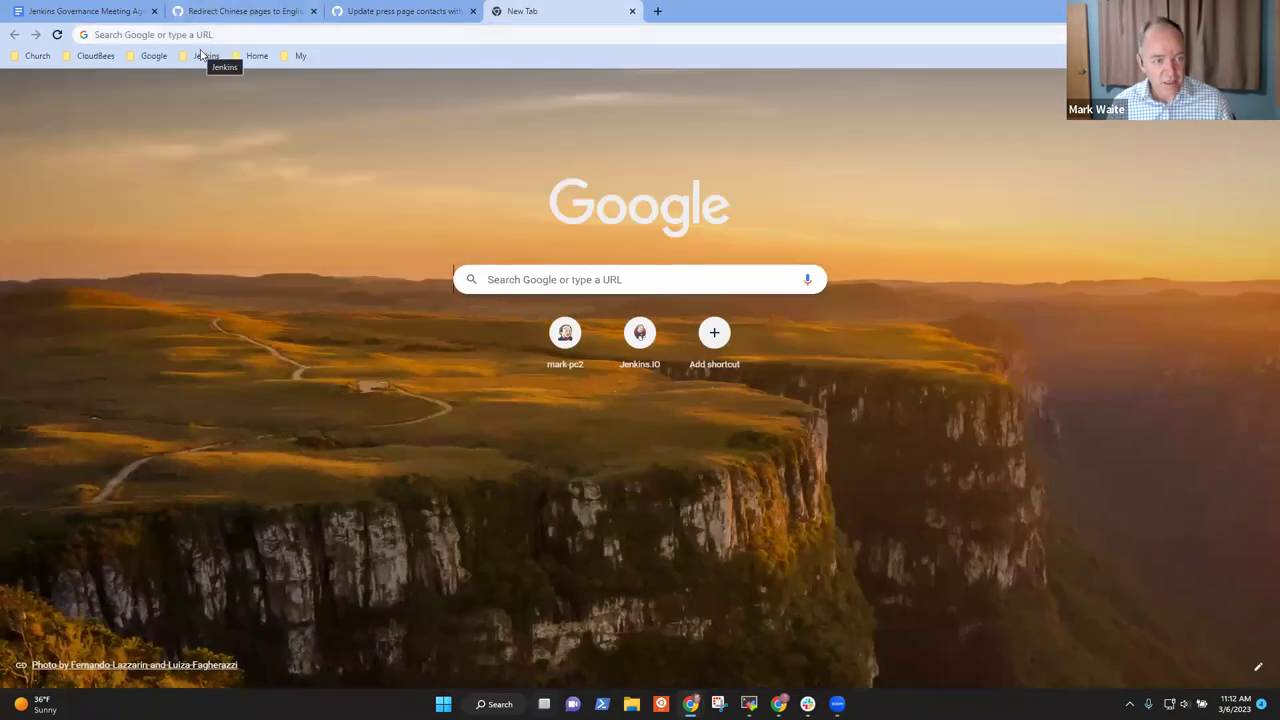
{"action": "left_click", "coordinate": [203, 55]}
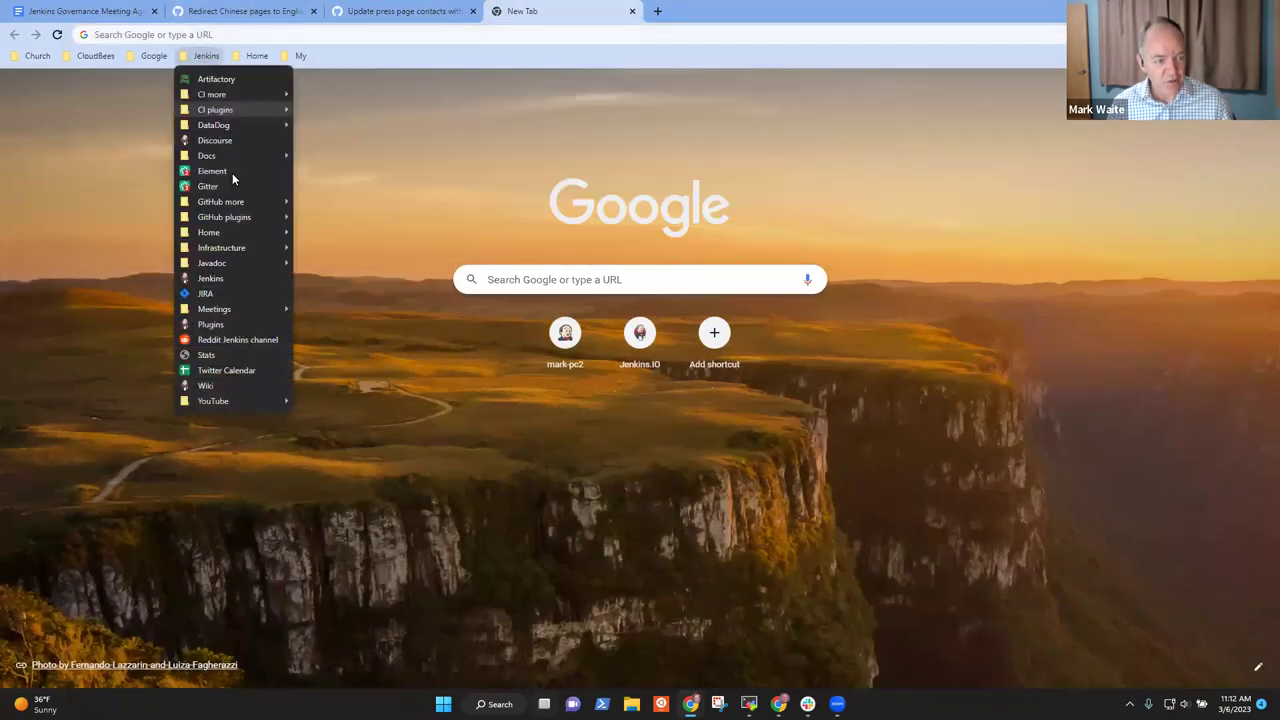
{"action": "left_click", "coordinate": [229, 274]}
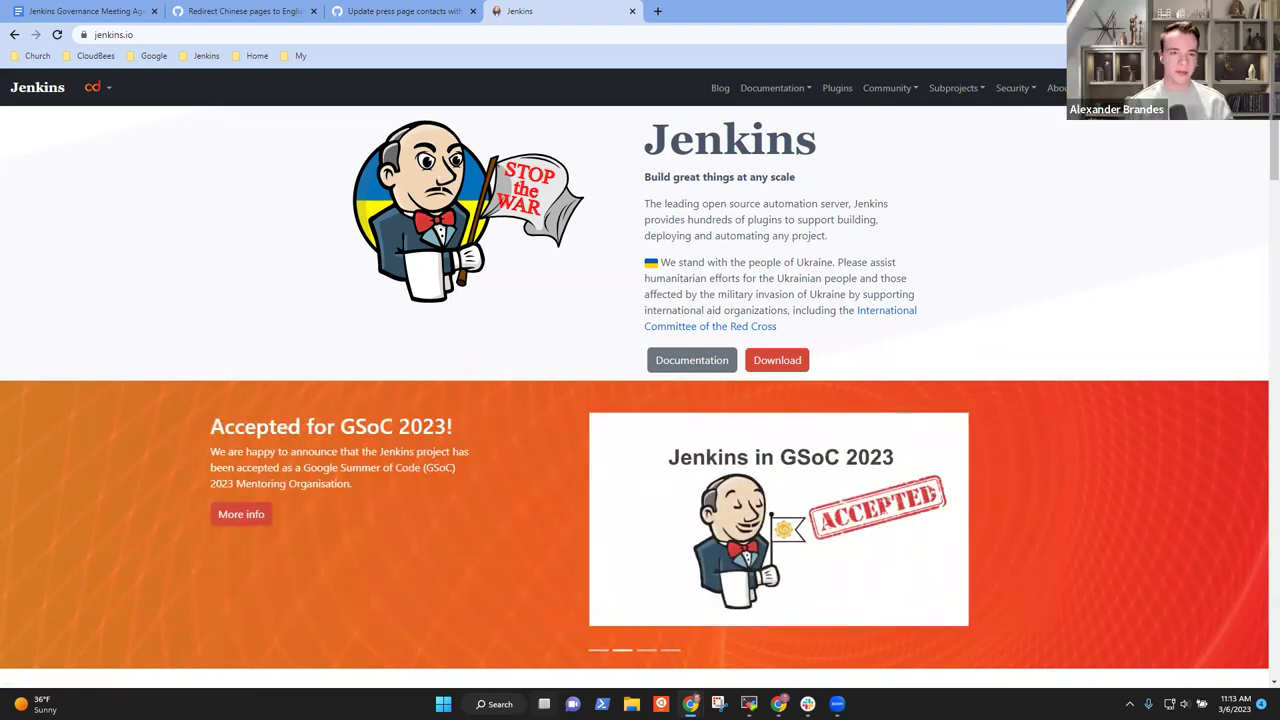
{"action": "mouse_move", "coordinate": [1046, 98]}
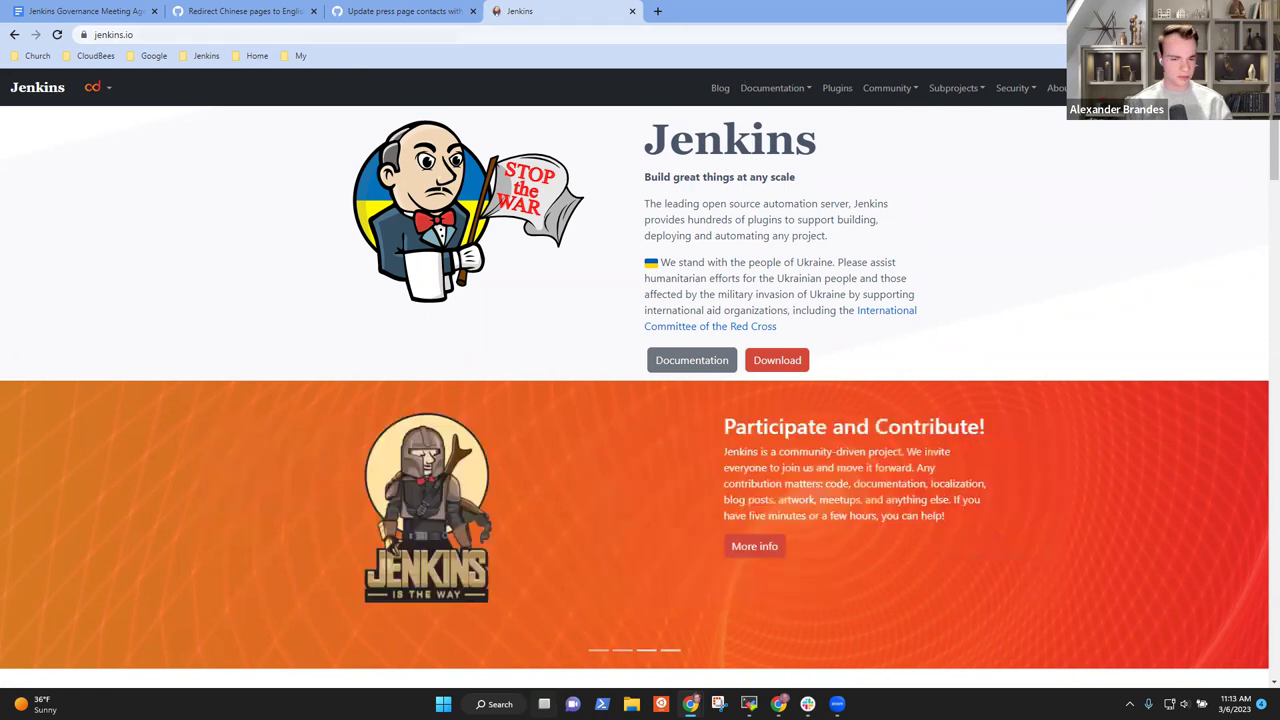
{"action": "left_click", "coordinate": [210, 35]}
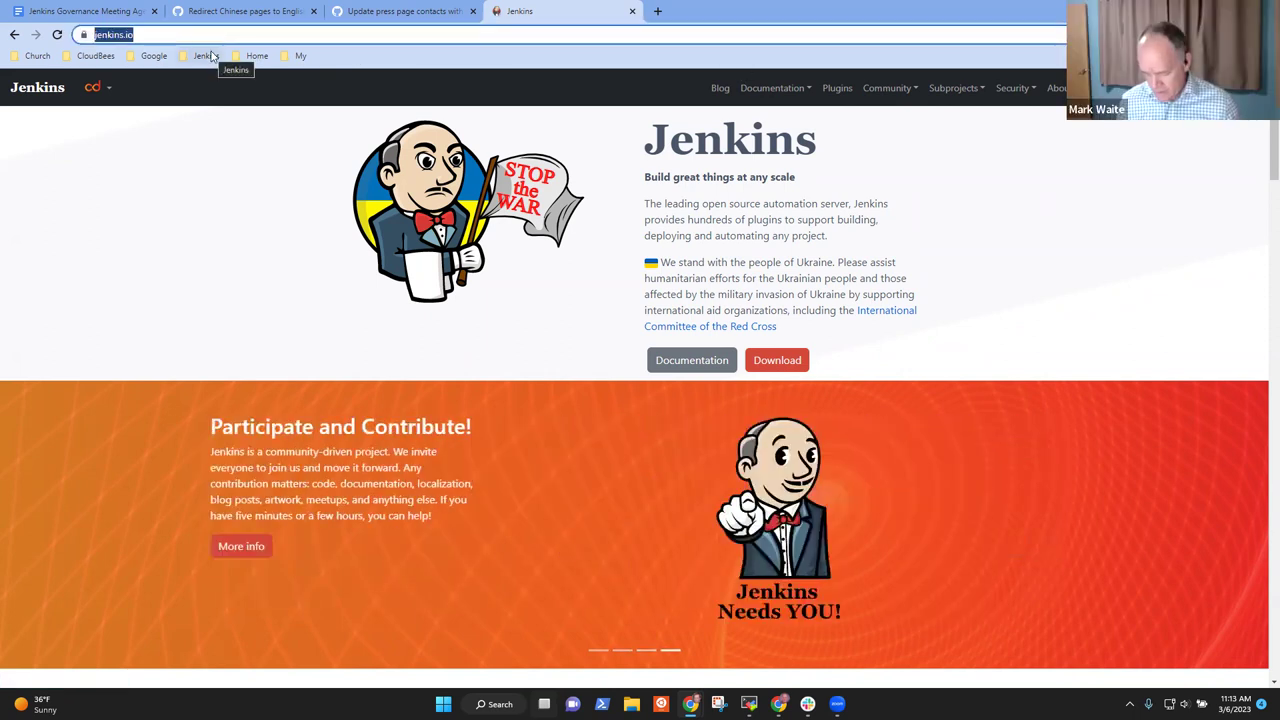
{"action": "type", "text": "/zh/"}
{"action": "key", "text": "Return"}
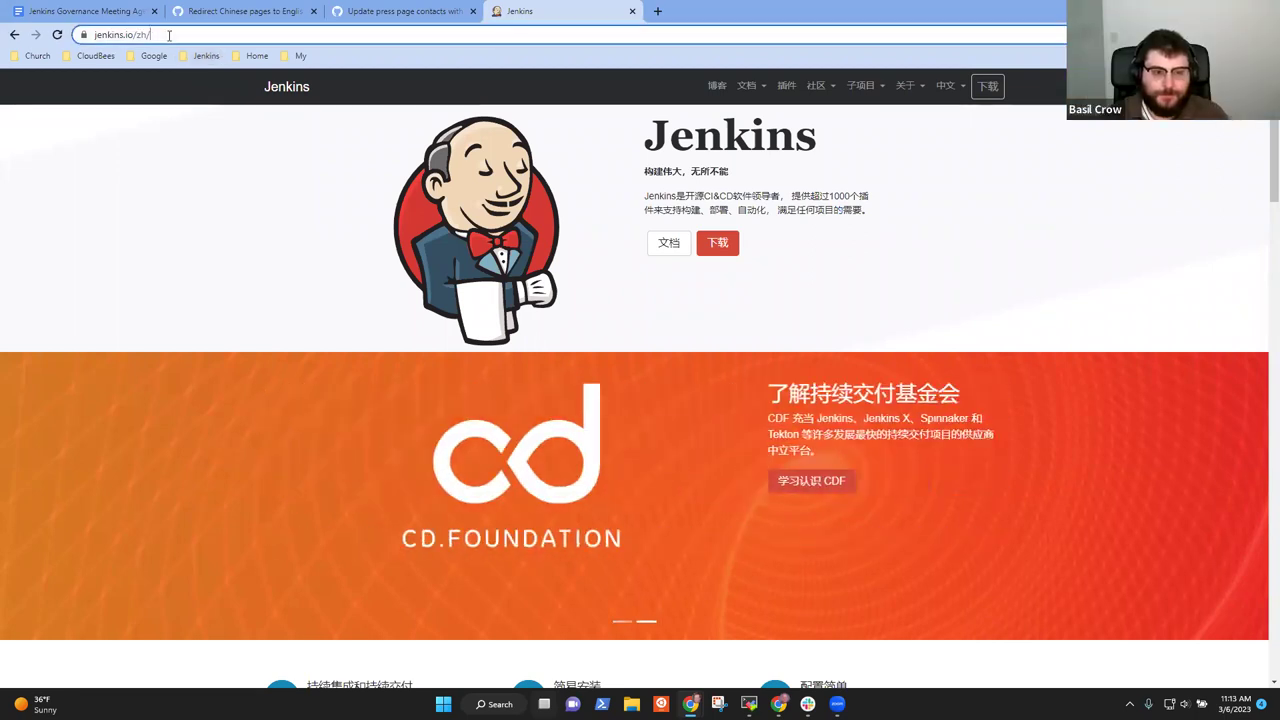
Look through the Chinese Jenkins home page and return to its beginning.
{"action": "left_click", "coordinate": [169, 35]}
{"action": "left_click", "coordinate": [222, 38]}
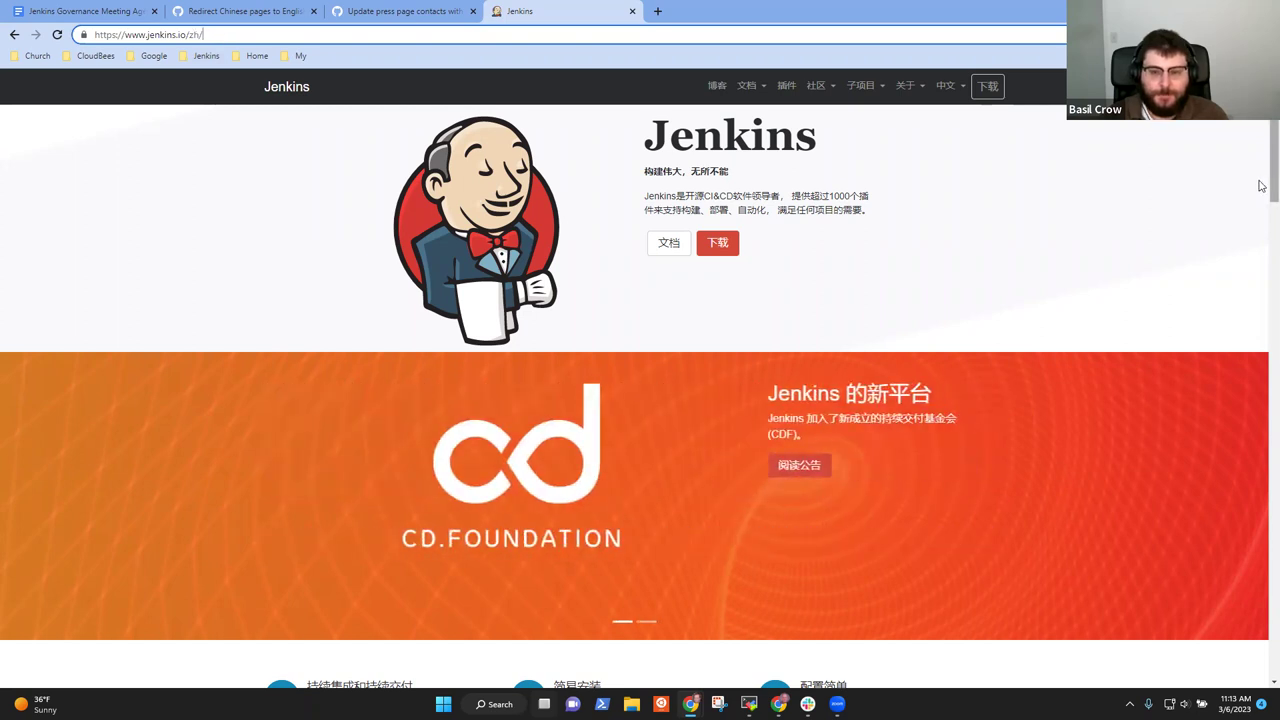
{"action": "left_click_drag", "start_coordinate": [1273, 184], "coordinate": [1273, 630]}
{"action": "key", "text": "Home"}
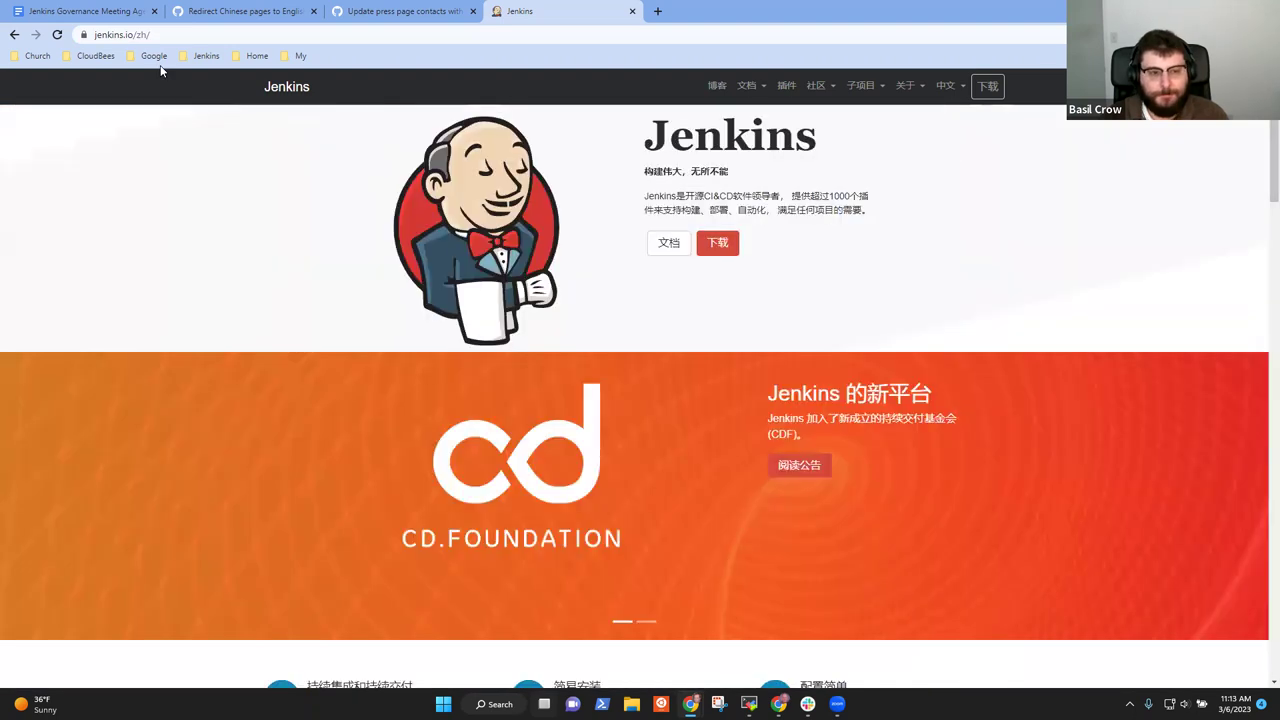
{"action": "left_click", "coordinate": [197, 38]}
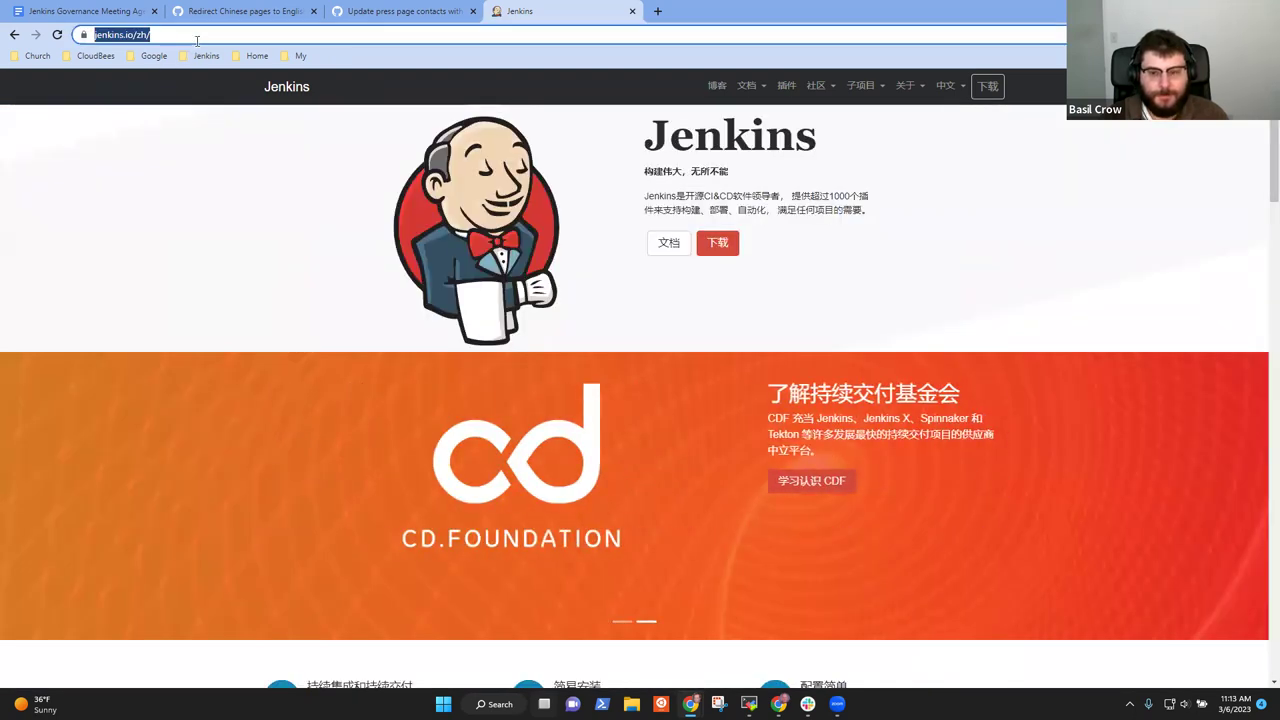
{"action": "left_click", "coordinate": [197, 38]}
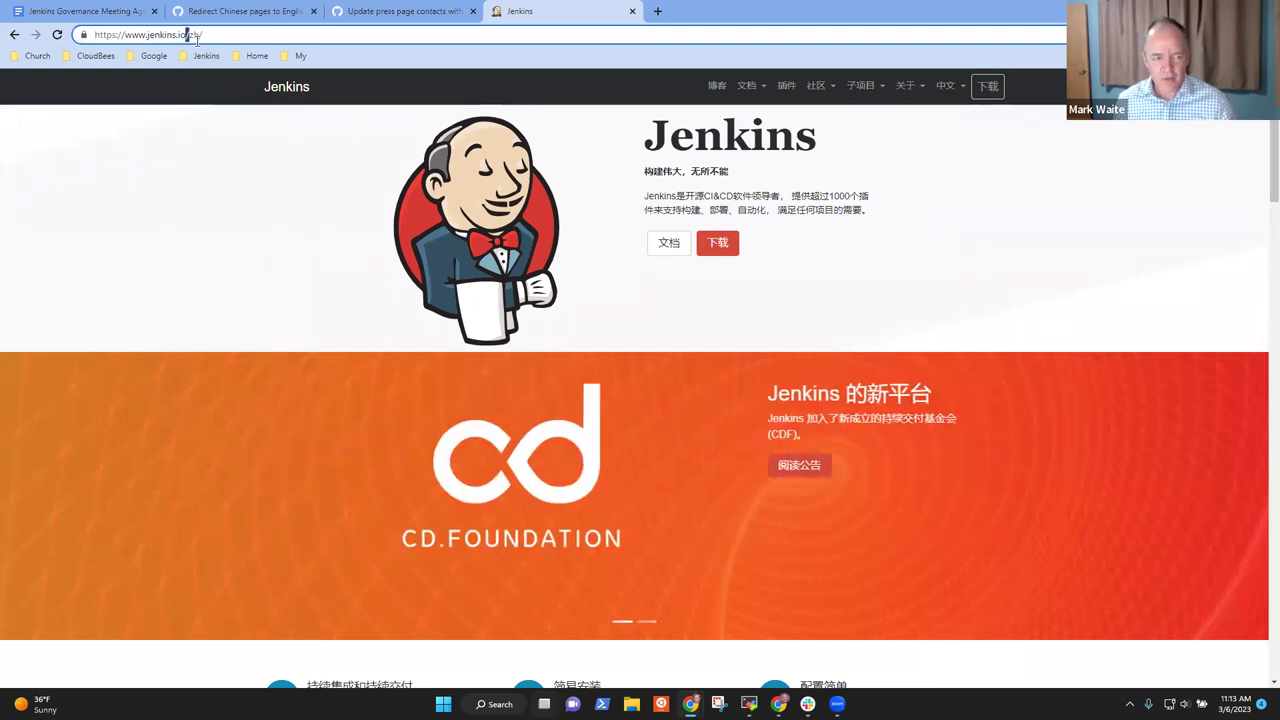
{"action": "key", "text": "ctrl+shift+Left"}
{"action": "key", "text": "ctrl+shift+Left"}
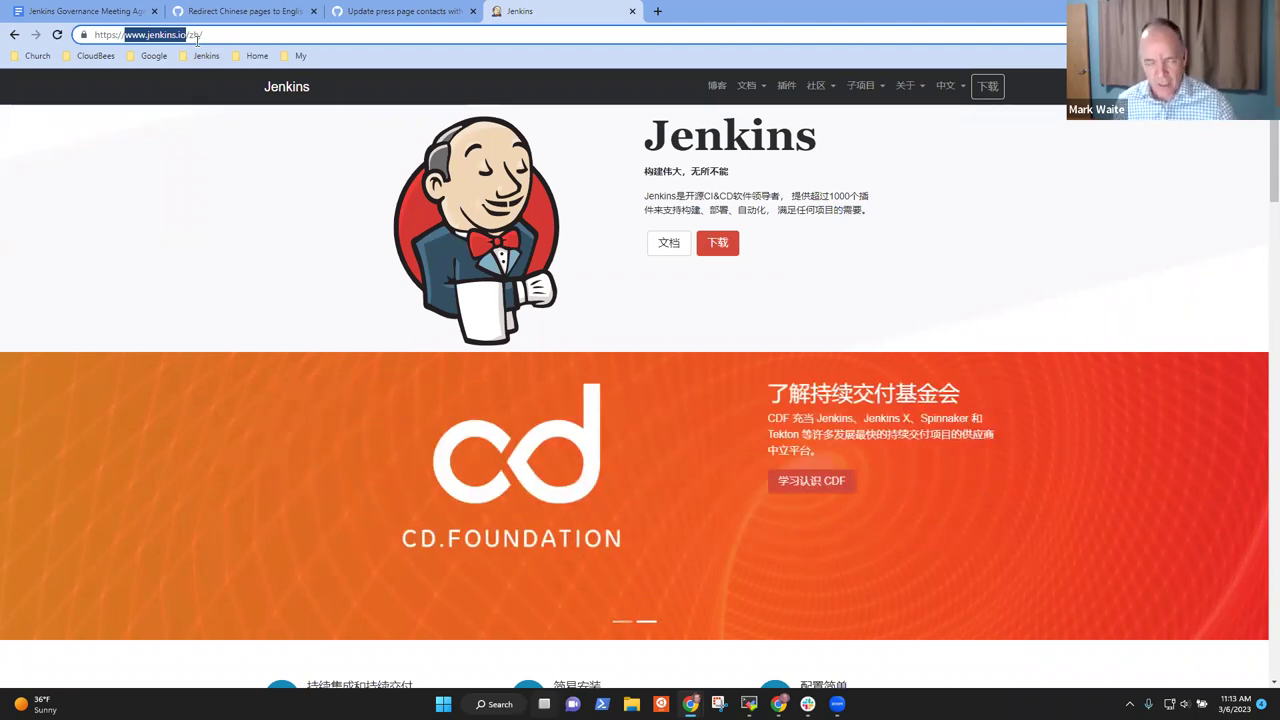
{"action": "key", "text": "End"}
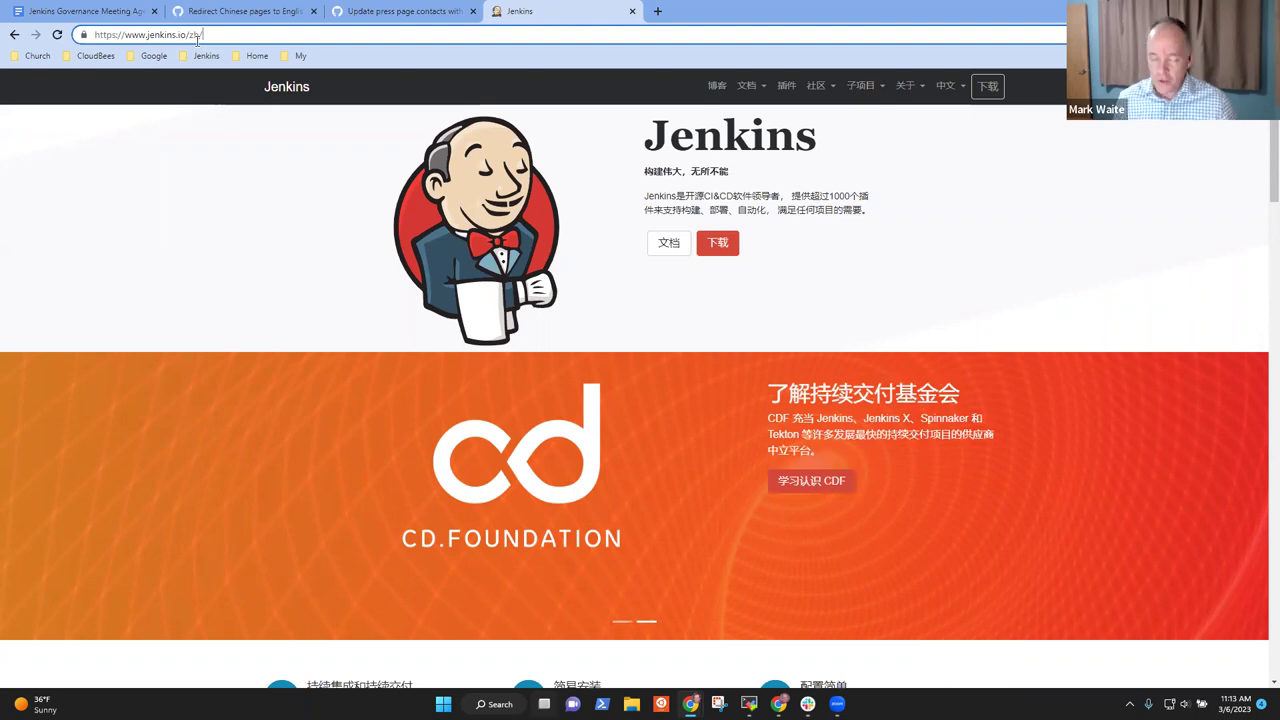
{"action": "key", "text": "shift+Left"}
{"action": "key", "text": "shift+Left"}
{"action": "key", "text": "shift+Left"}
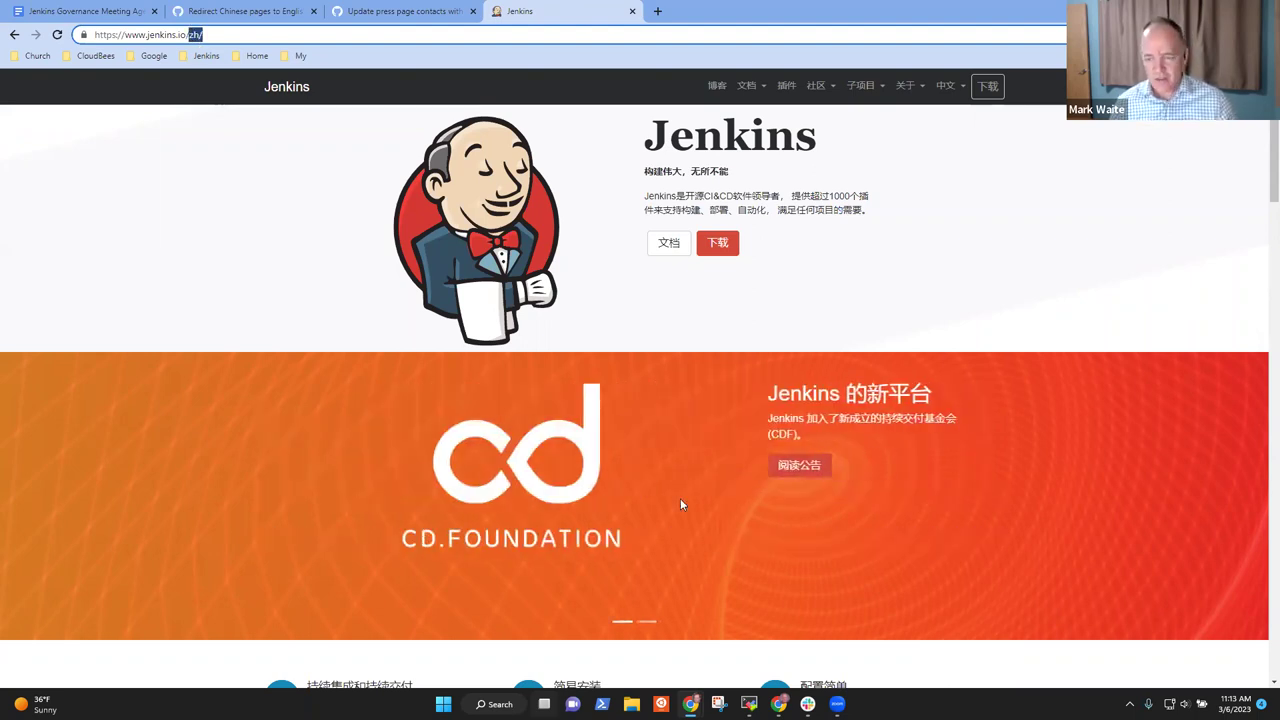
{"action": "left_click", "coordinate": [1261, 171]}
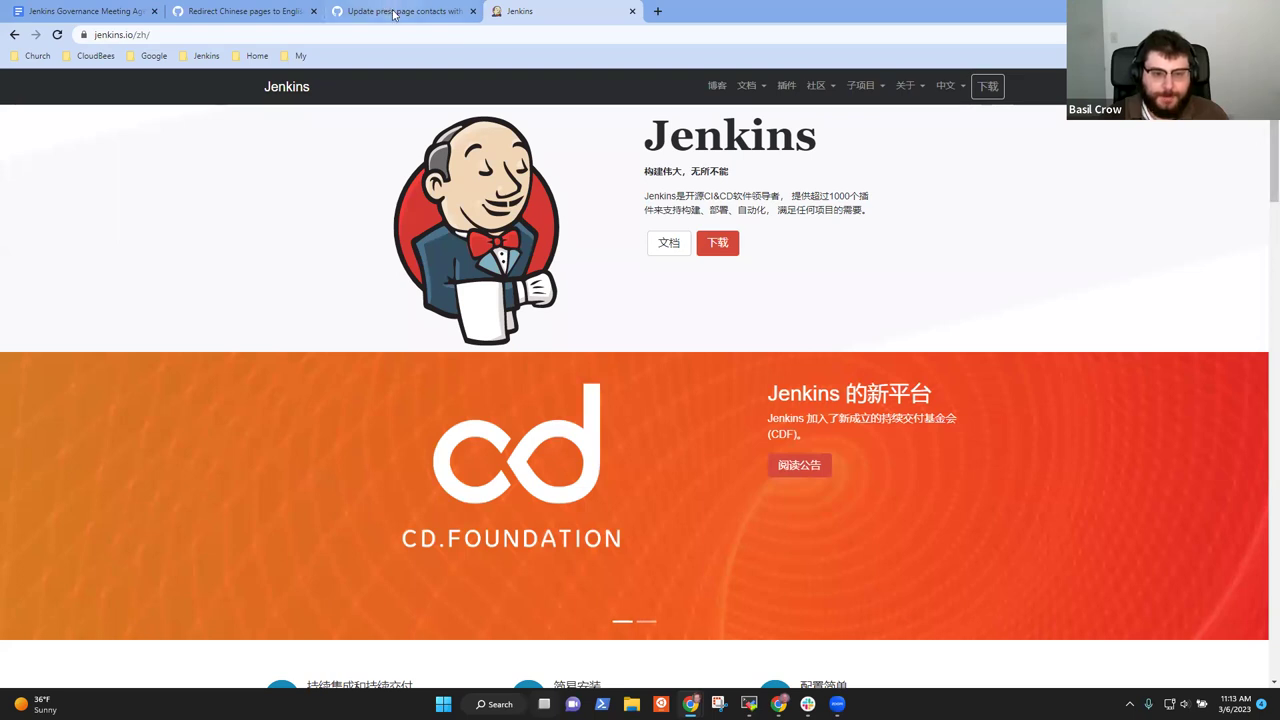
{"action": "mouse_move", "coordinate": [393, 13]}
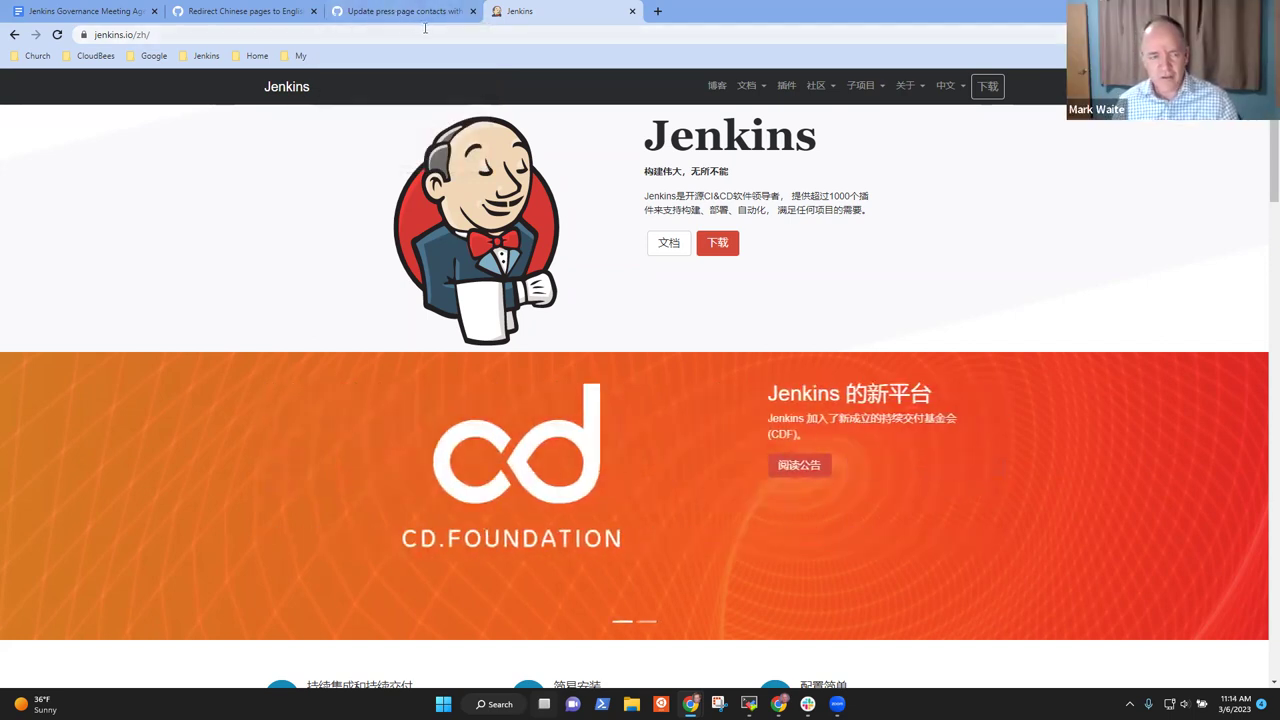
{"action": "left_click", "coordinate": [175, 35]}
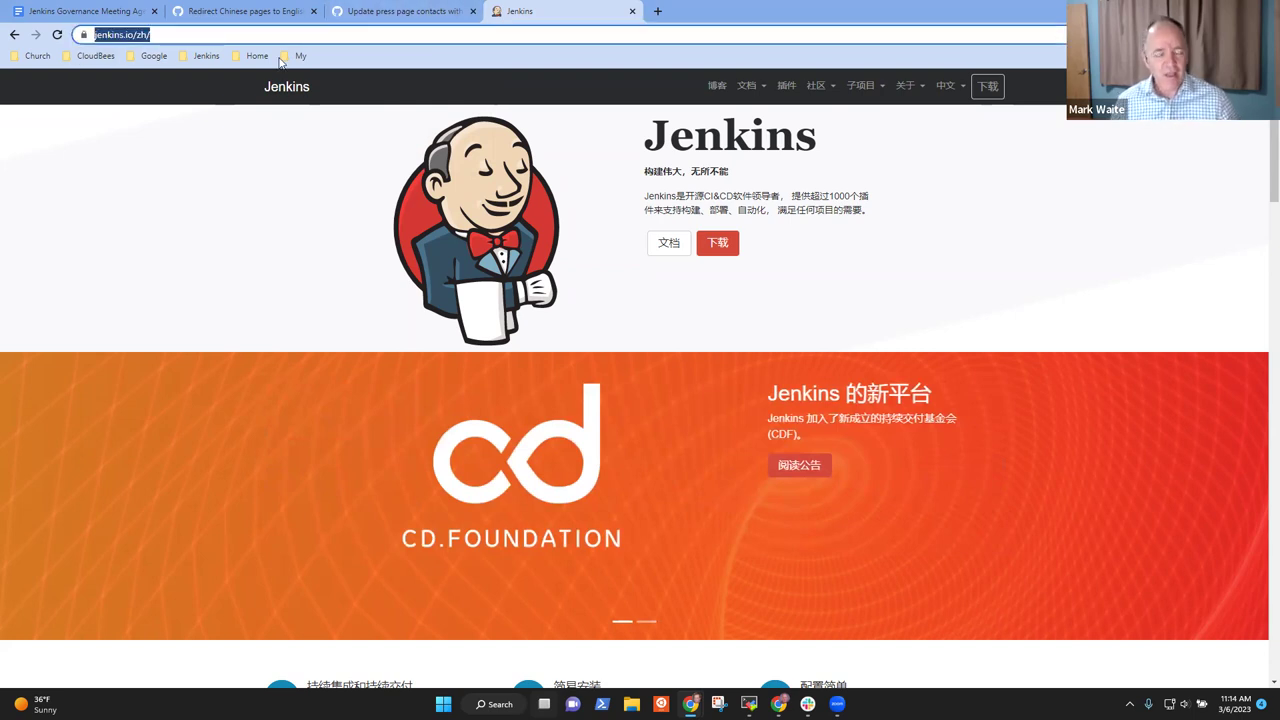
{"action": "key", "text": "End"}
{"action": "key", "text": "ctrl+shift+Left"}
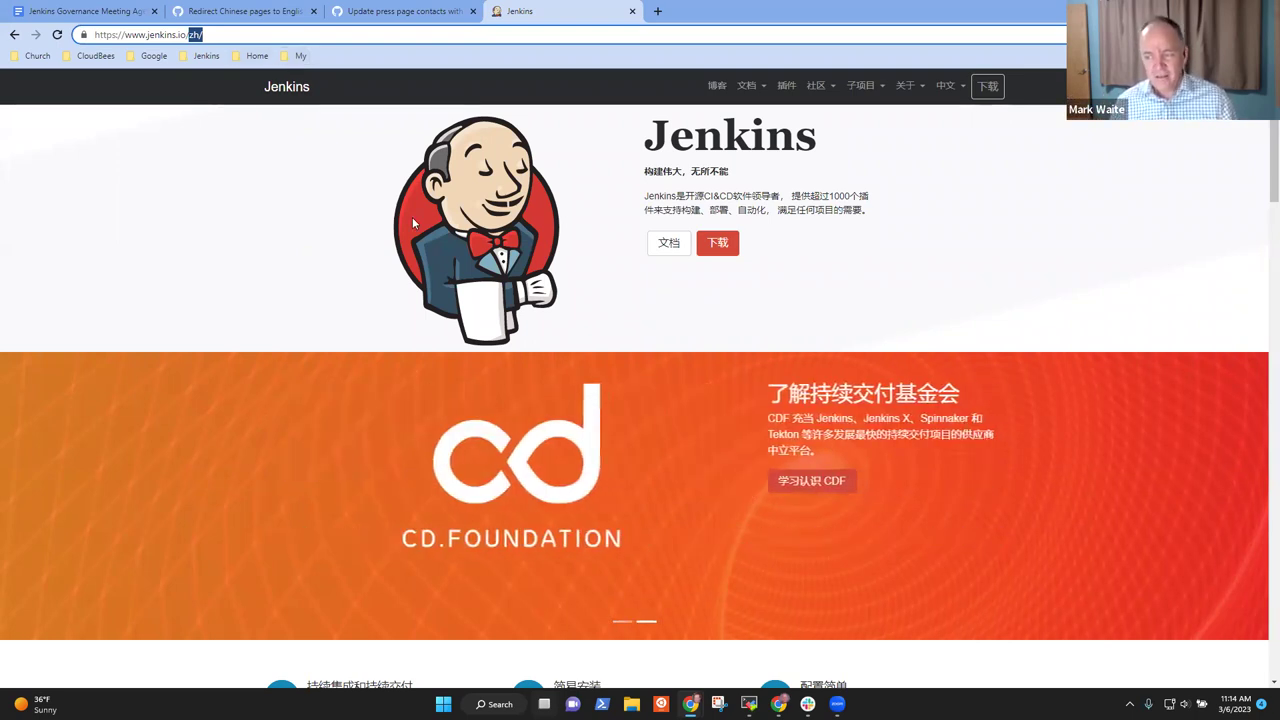
Open the GitHub source of the Chinese home page, index.html.haml, from the page footer and leave its edit mode.
{"action": "left_click", "coordinate": [225, 34]}
{"action": "double_click", "coordinate": [225, 34]}
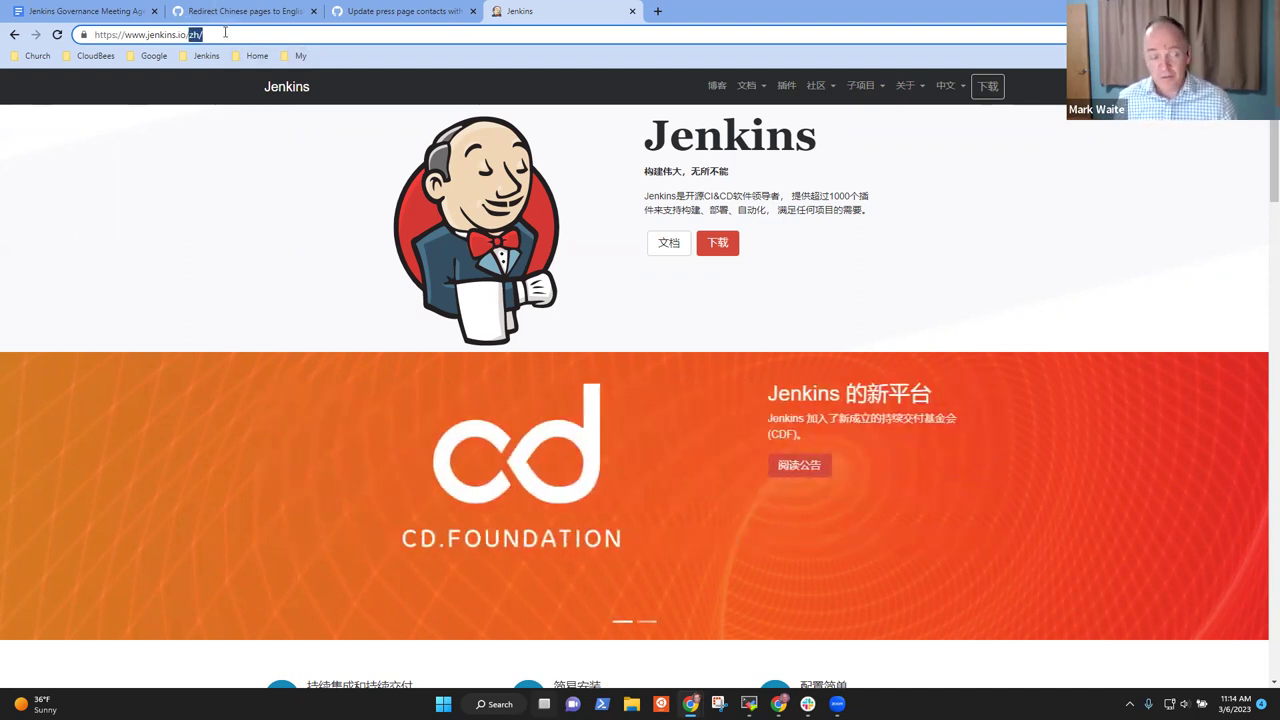
{"action": "left_click", "coordinate": [1261, 163]}
{"action": "scroll", "coordinate": [1257, 309], "scroll_direction": "down", "scroll_amount": 15}
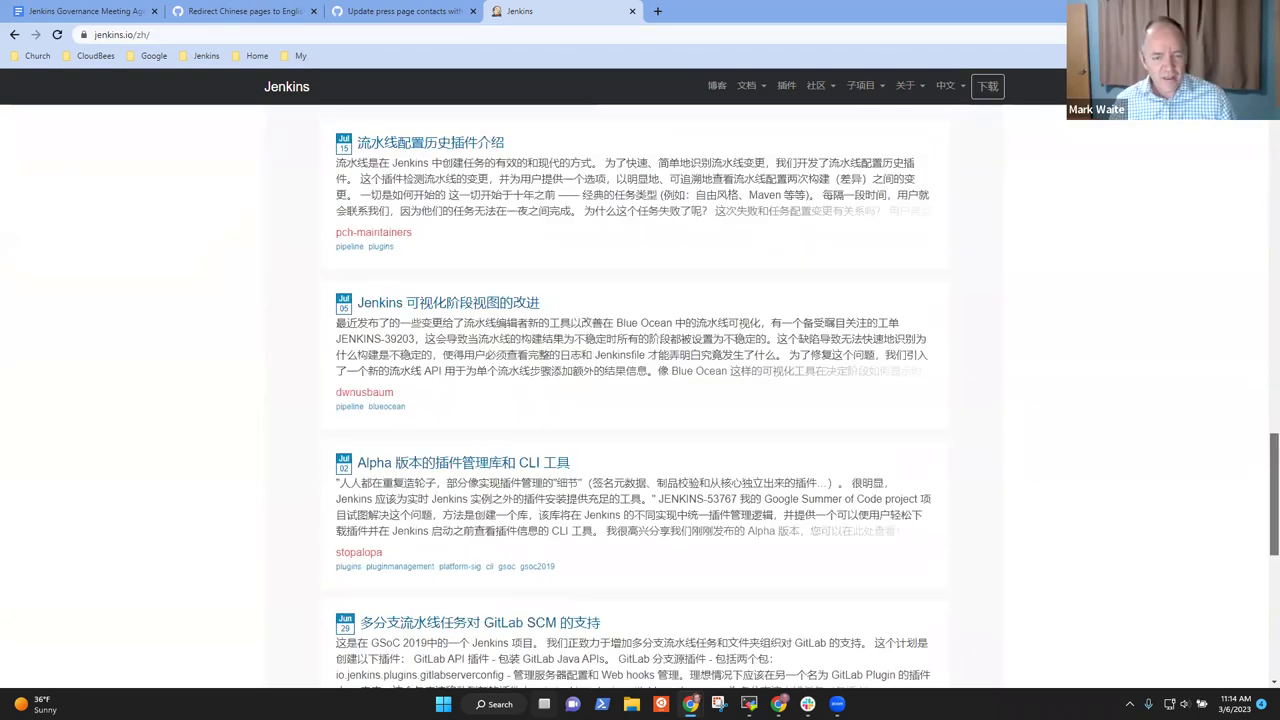
{"action": "scroll", "coordinate": [529, 601], "scroll_direction": "down", "scroll_amount": 10}
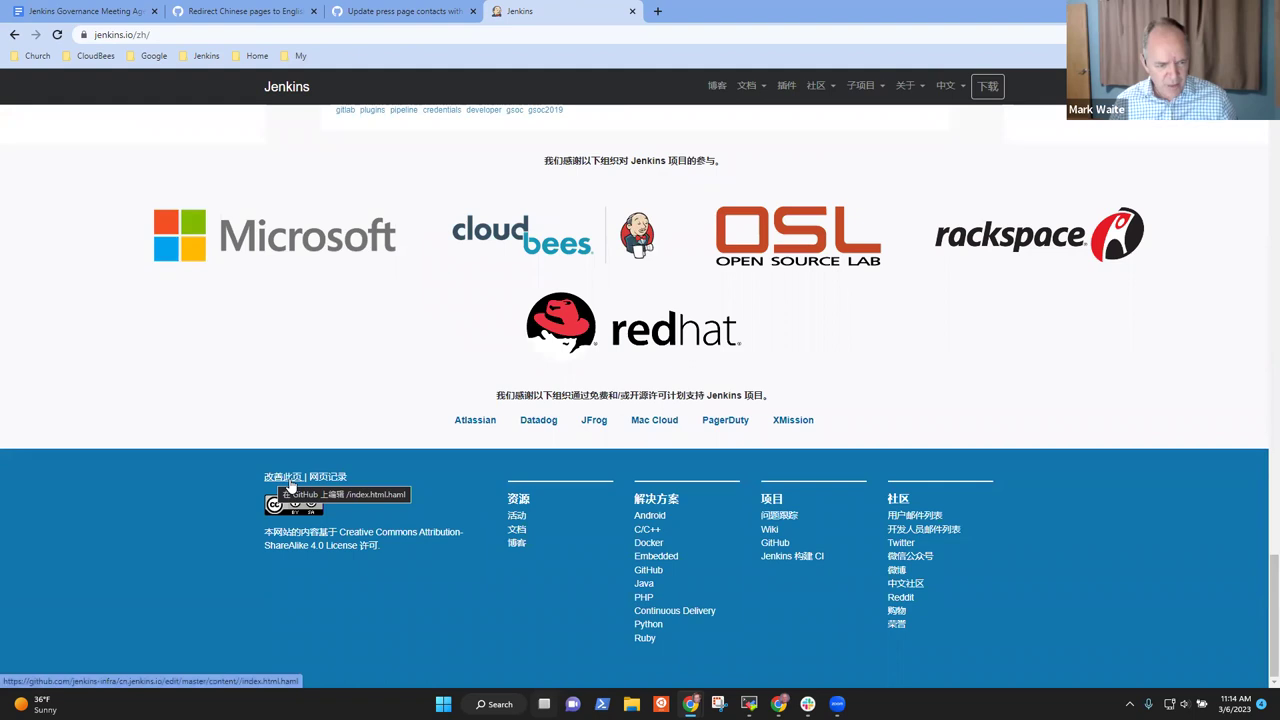
{"action": "left_click", "coordinate": [289, 478]}
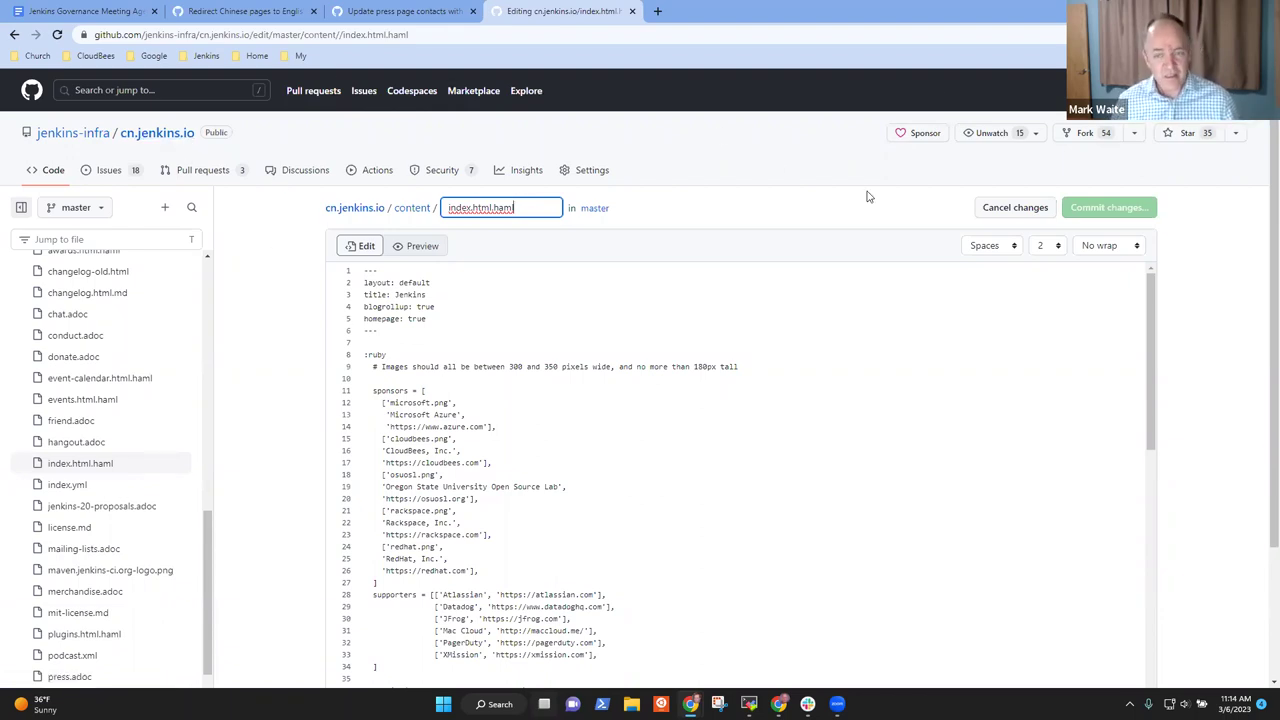
{"action": "left_click", "coordinate": [1007, 210]}
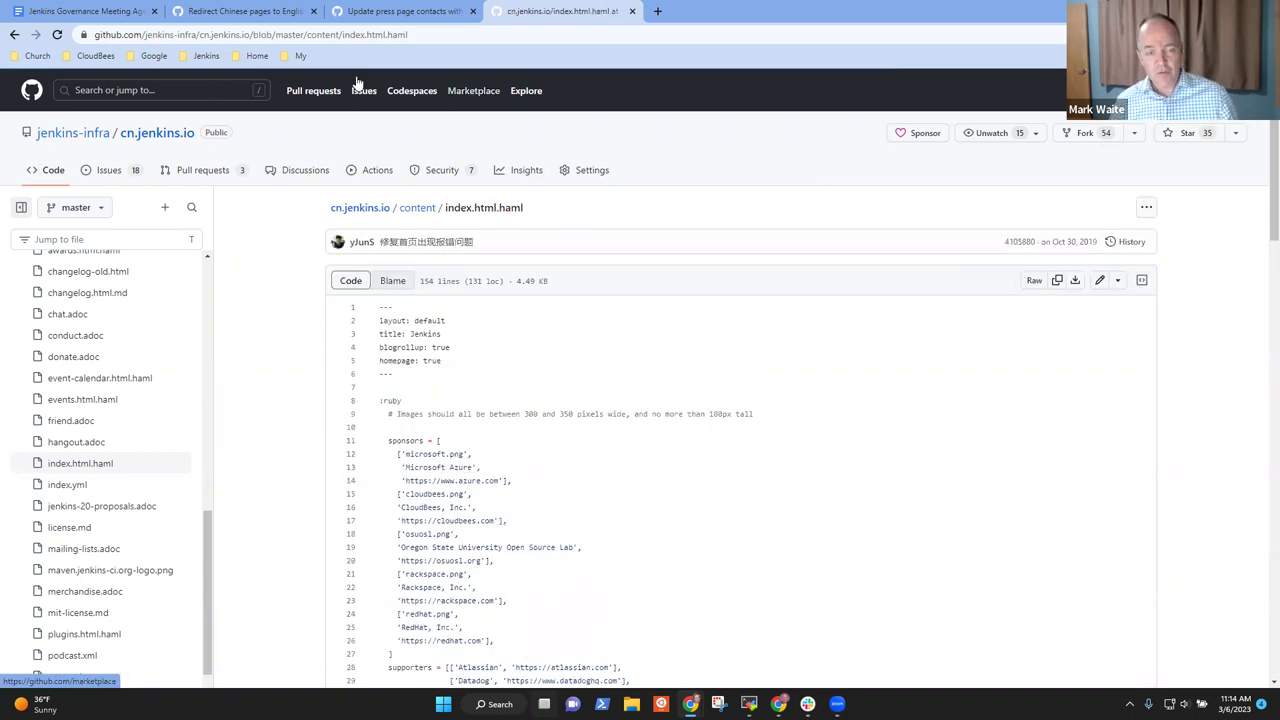
Look over the press contacts pull request and the Chinese redirect help desk ticket, and return to the Jenkins Governance Meeting Agenda.
{"action": "left_click", "coordinate": [420, 12]}
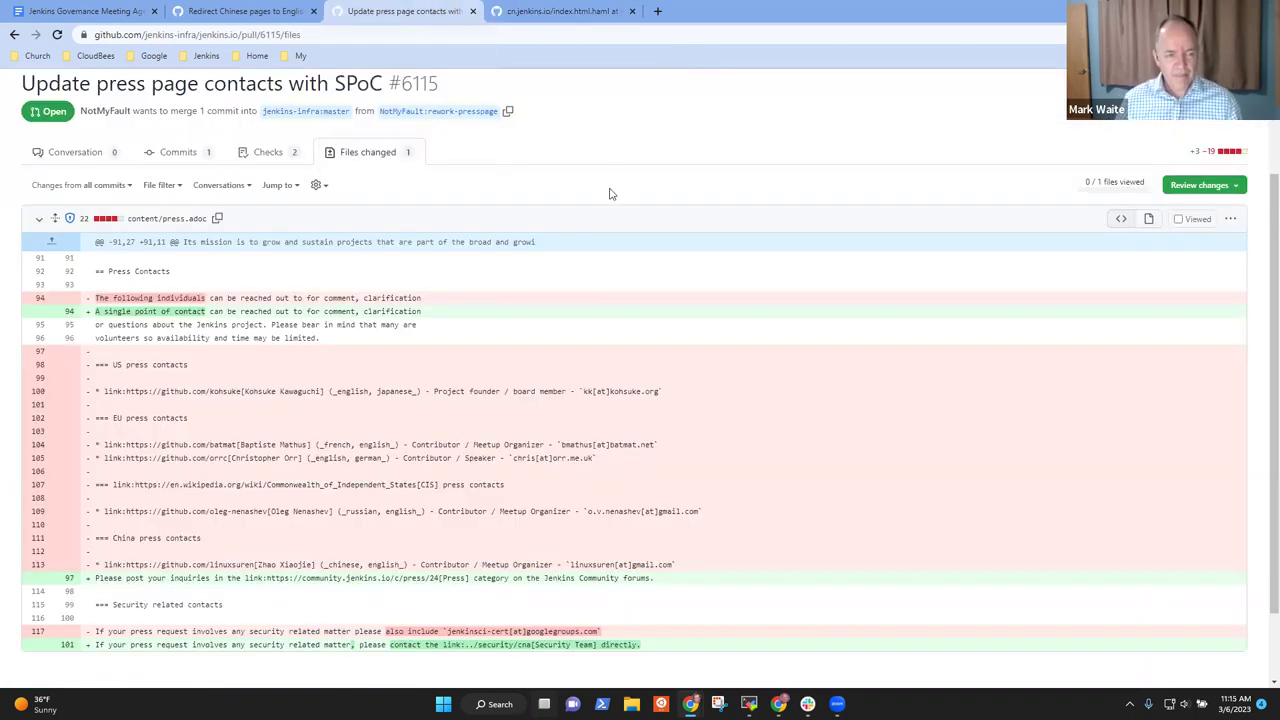
{"action": "left_click", "coordinate": [566, 14]}
{"action": "left_click", "coordinate": [258, 11]}
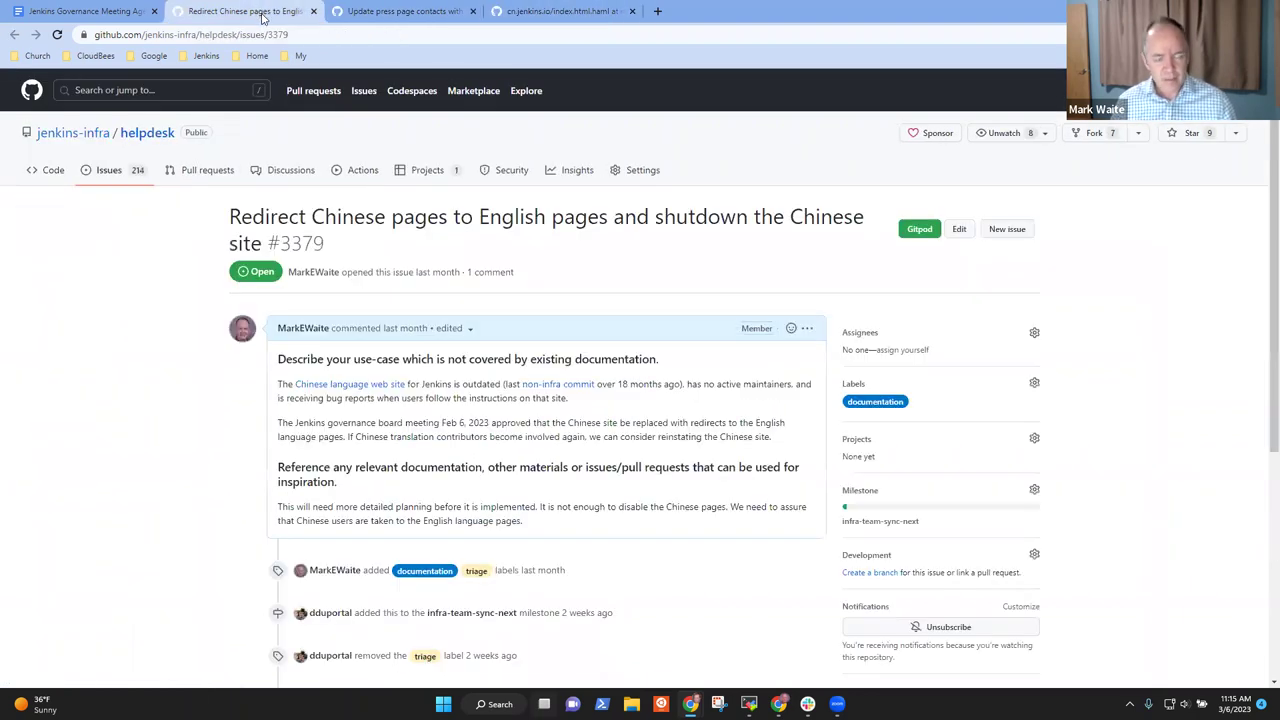
{"action": "left_click", "coordinate": [405, 12]}
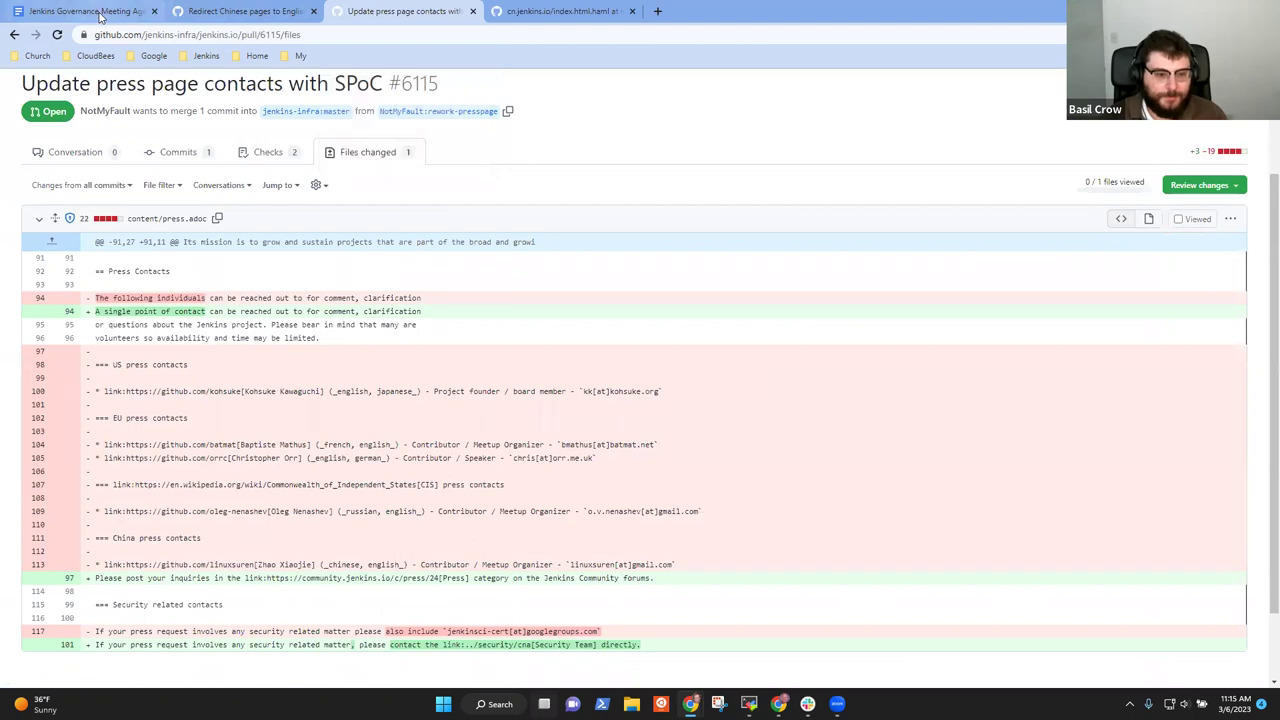
{"action": "left_click", "coordinate": [100, 12]}
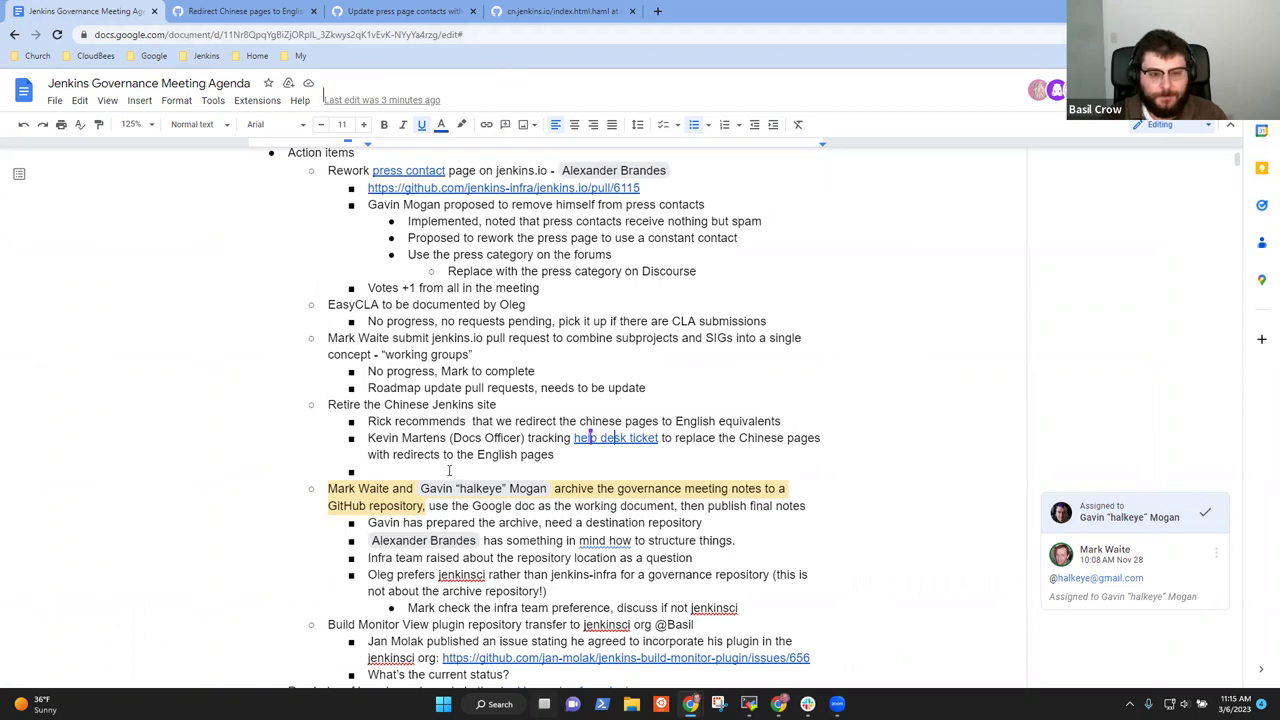
{"action": "left_click", "coordinate": [370, 469]}
{"action": "key", "text": "Tab"}
{"action": "type", "text": "Need someone to redirect"}
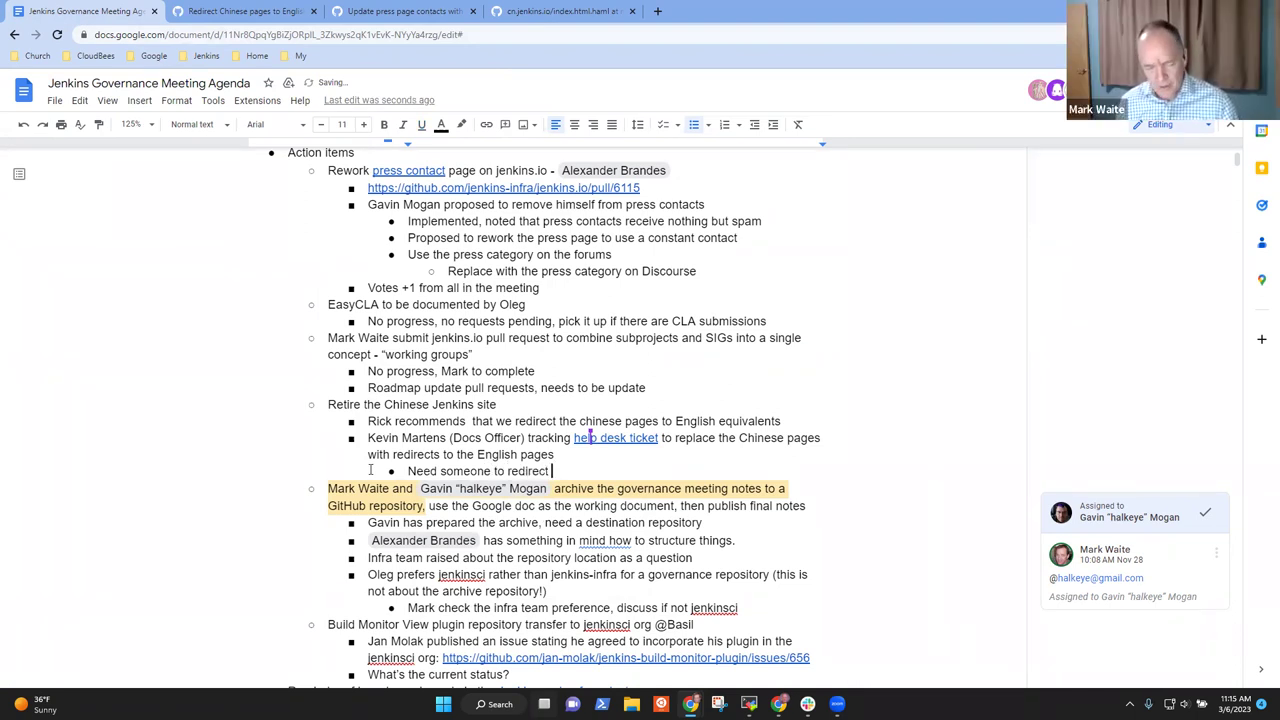
{"action": "key", "text": "ctrl+BackSpace"}
{"action": "key", "text": "ctrl+BackSpace"}
{"action": "key", "text": "ctrl+BackSpace"}
{"action": "type", "text": "a r"}
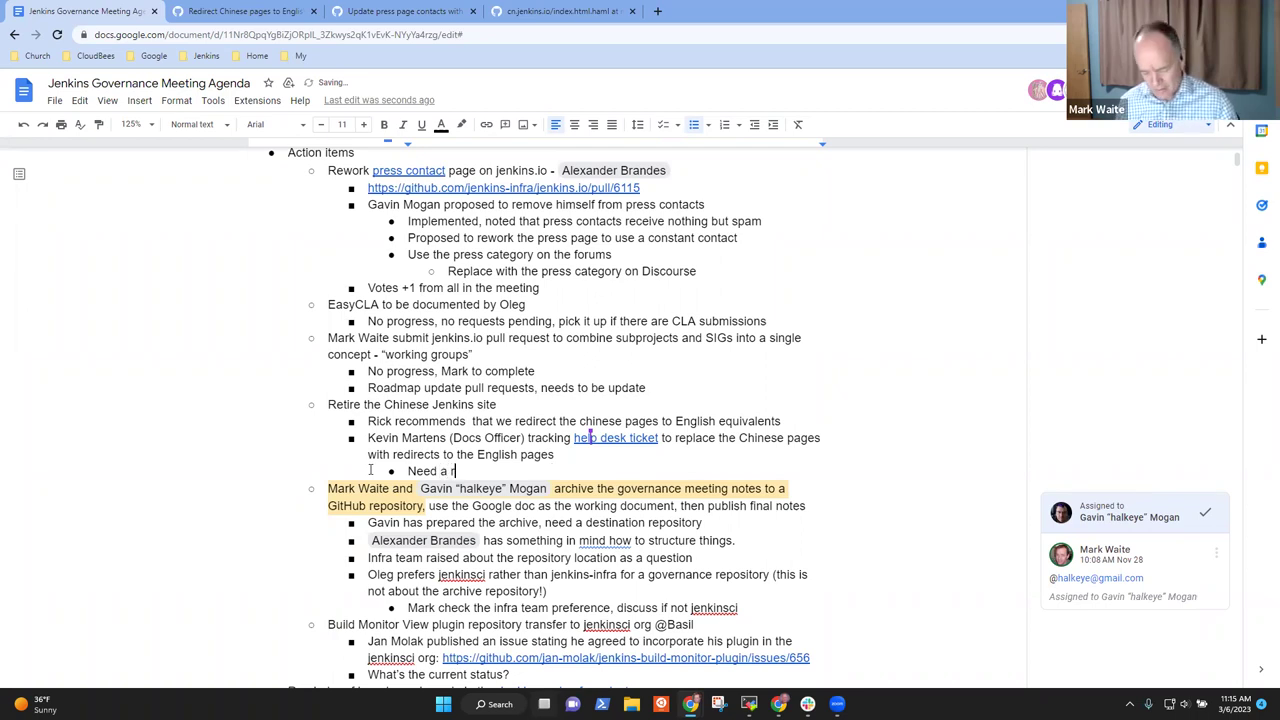
{"action": "type", "text": "edirect from "}
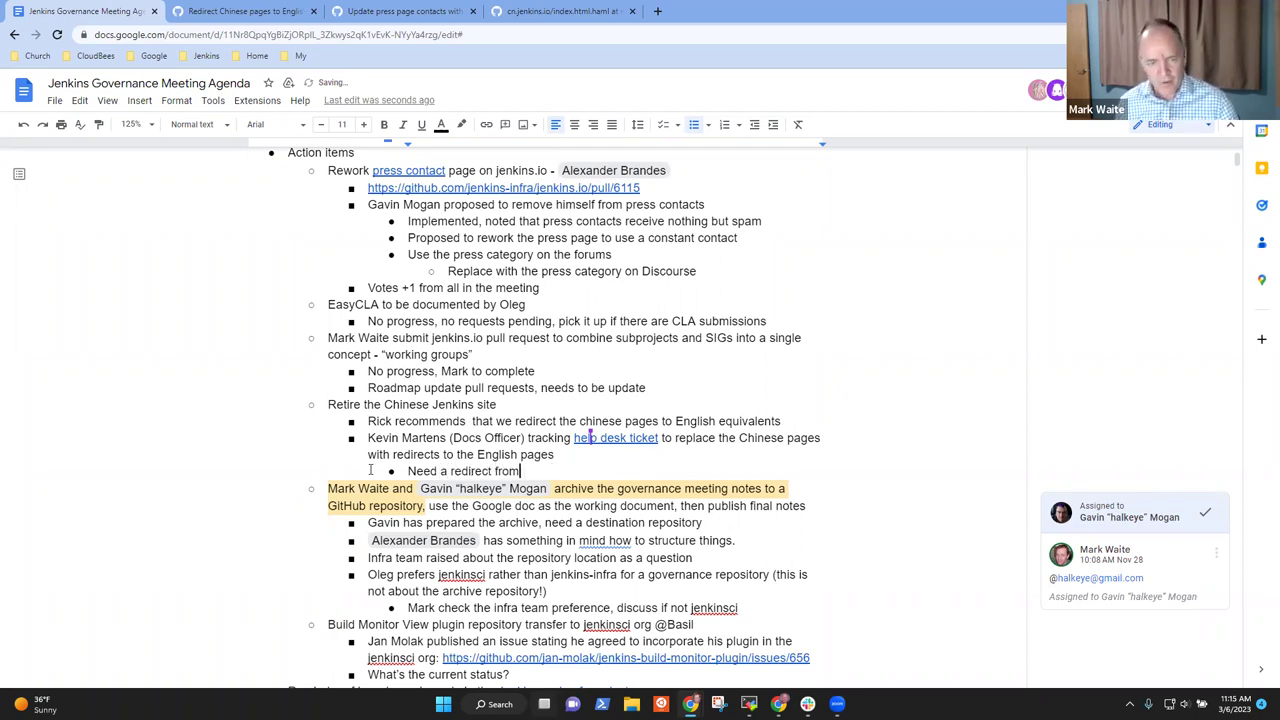
{"action": "type", "text": "https:/"}
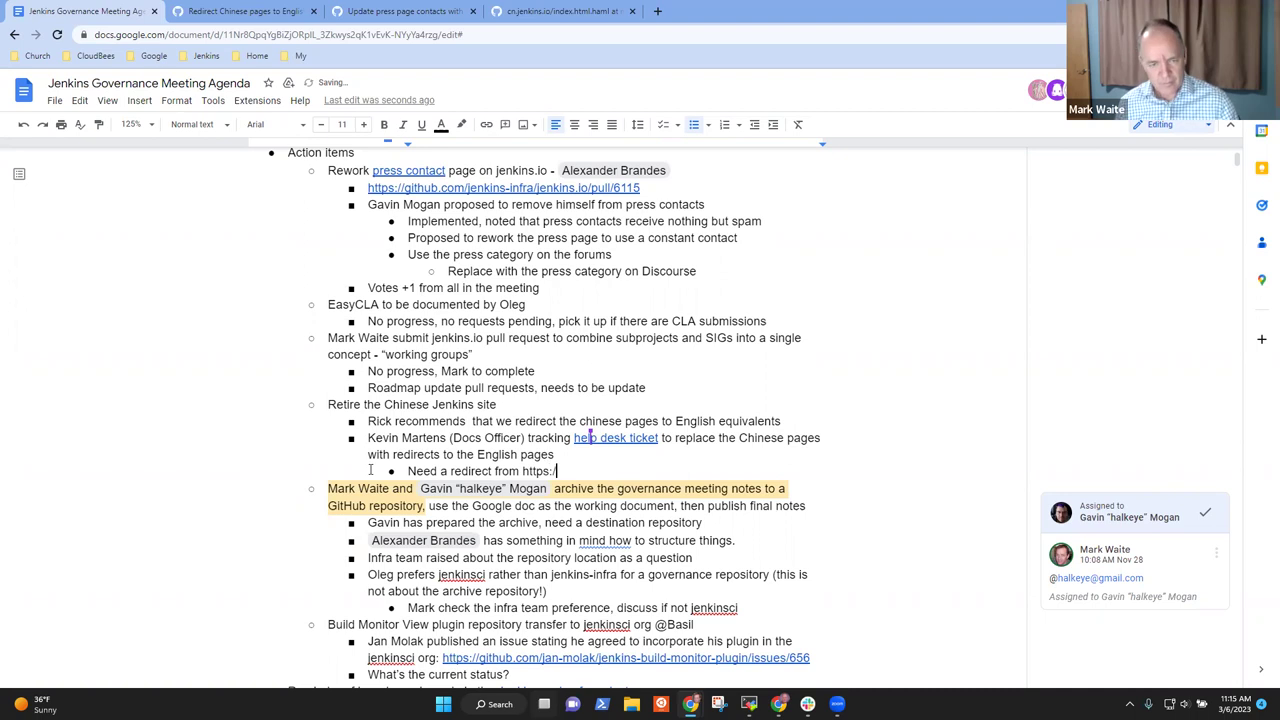
{"action": "type", "text": "/www.jenkins.i"}
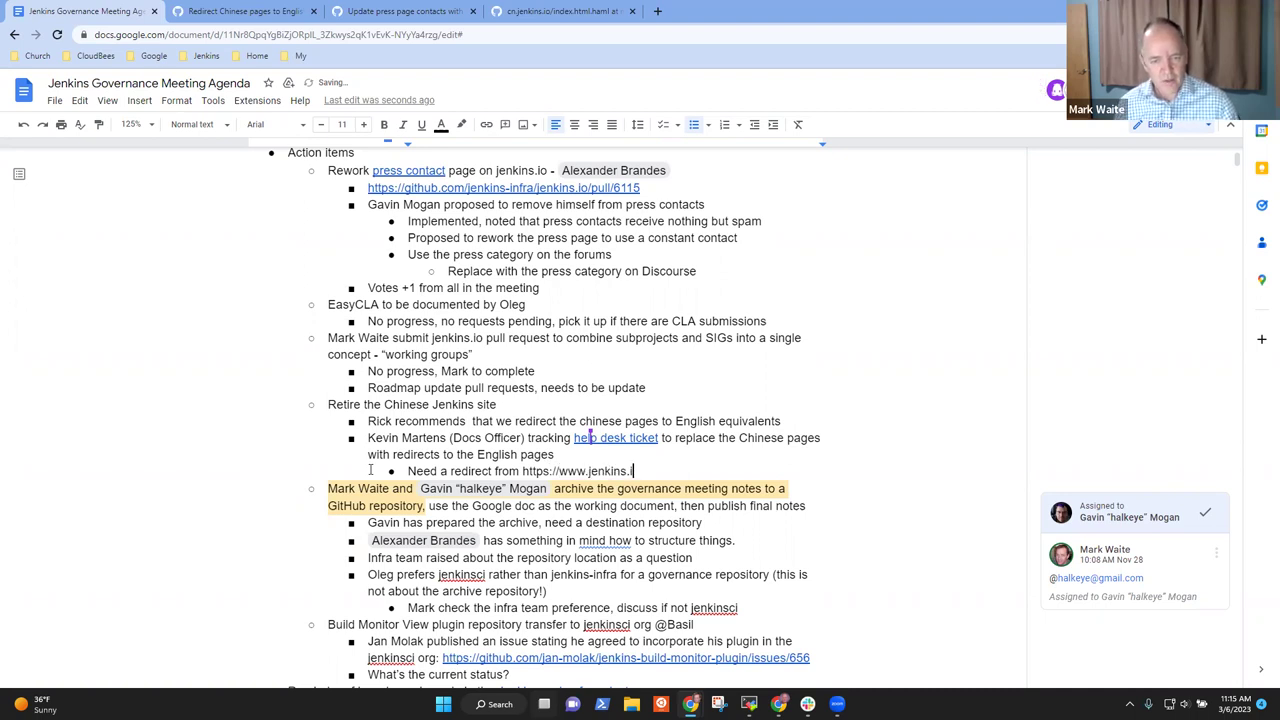
{"action": "type", "text": "o/zh/ to"}
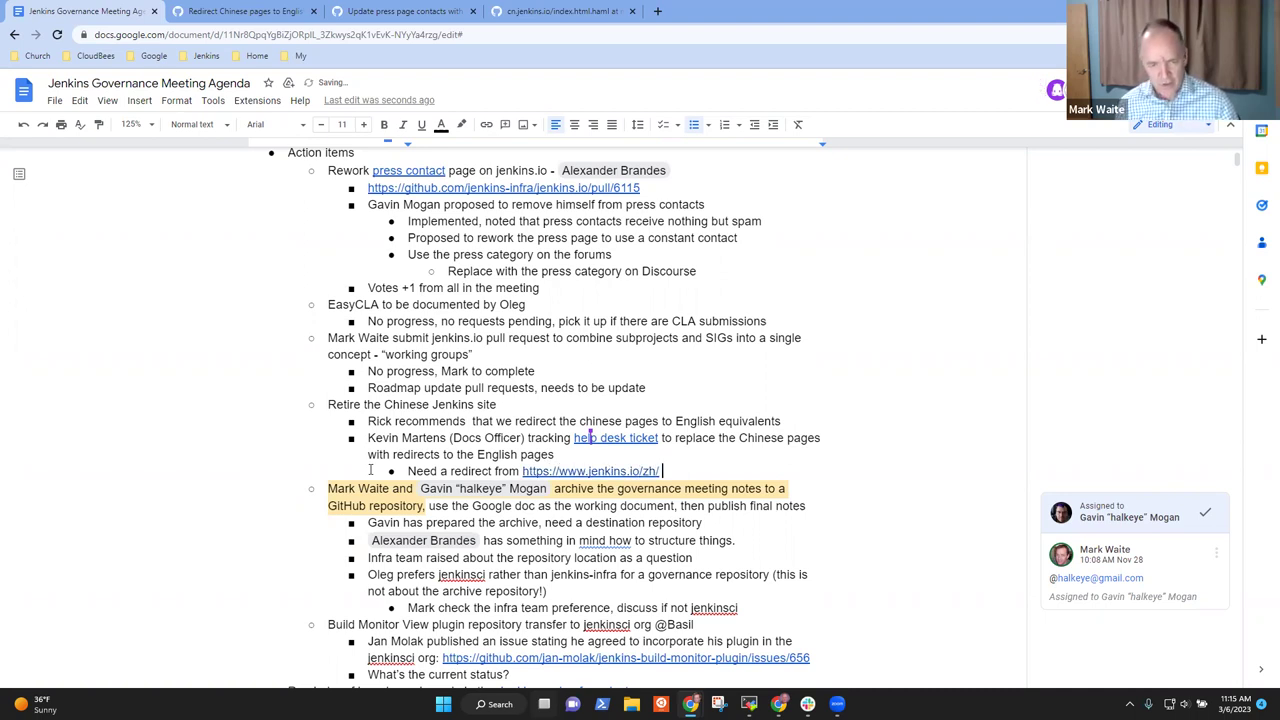
{"action": "key", "text": "Left"}
{"action": "key", "text": "Left"}
{"action": "key", "text": "Left"}
{"action": "key", "text": "Left"}
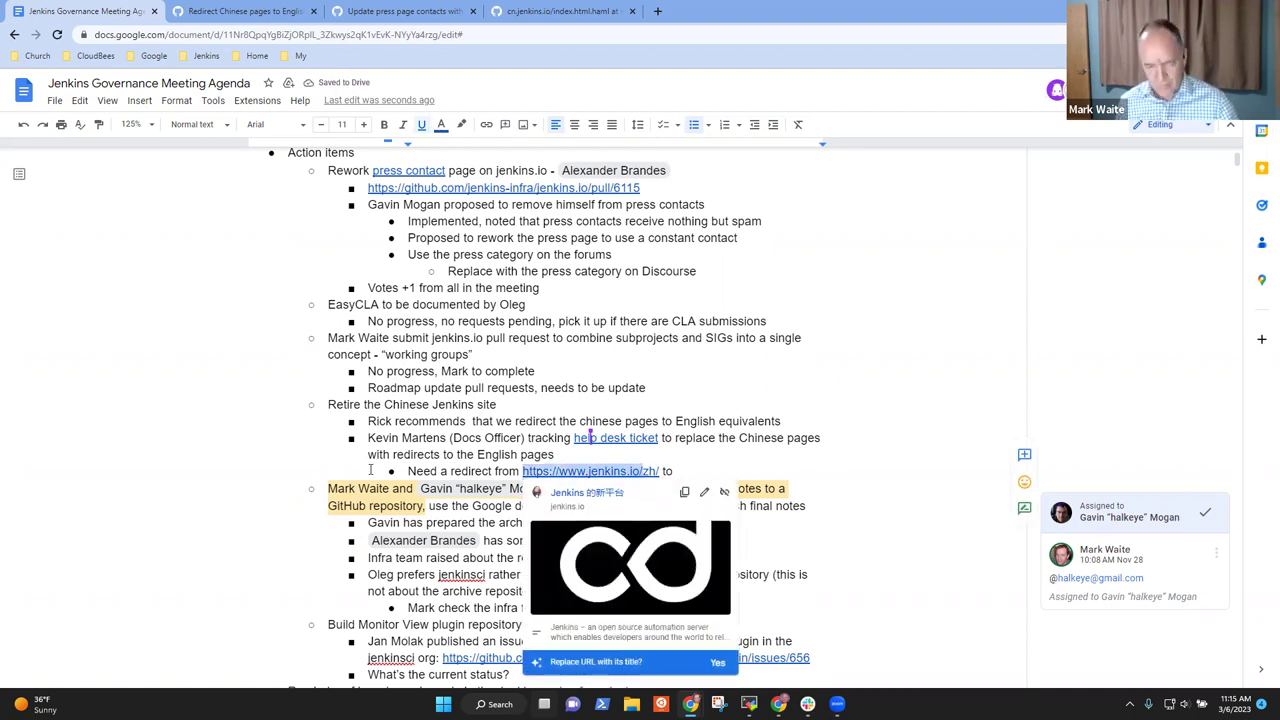
{"action": "type", "text": "https://www.jenkins.io/"}
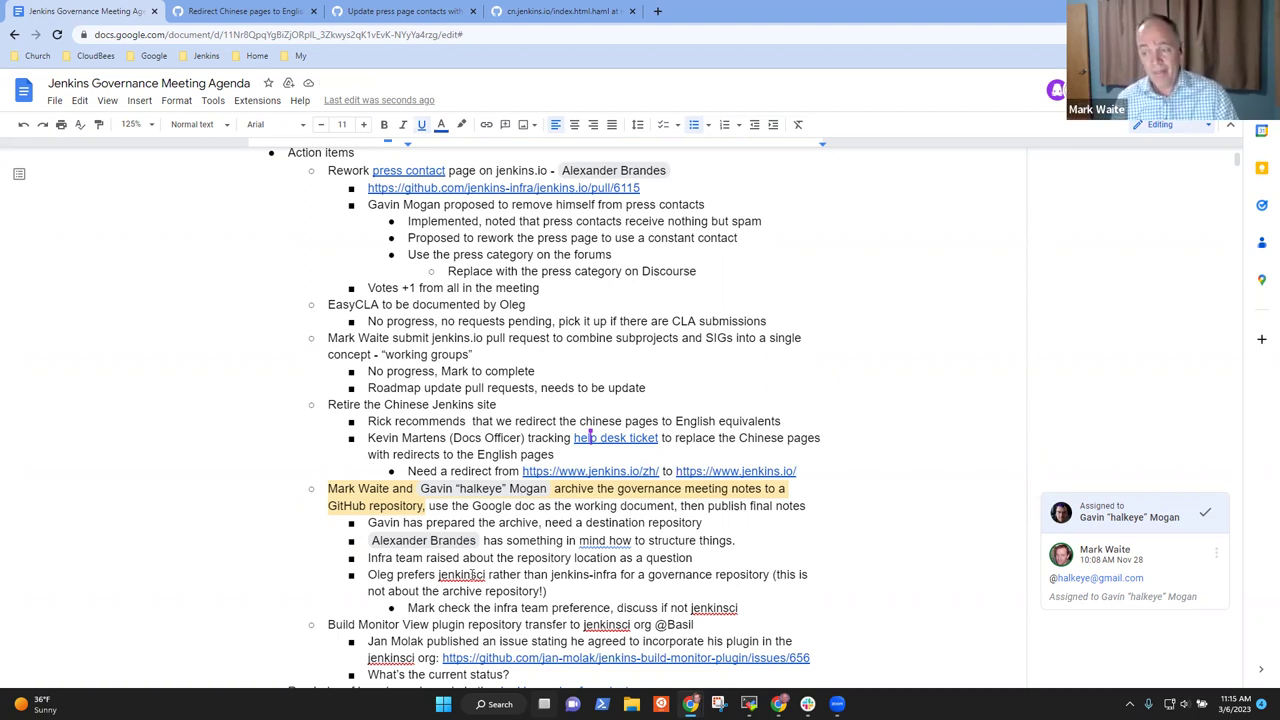
Highlight the "Retire the Chinese Jenkins site" item and the note about the prepared archive needing a destination repository.
{"action": "left_click", "coordinate": [444, 457]}
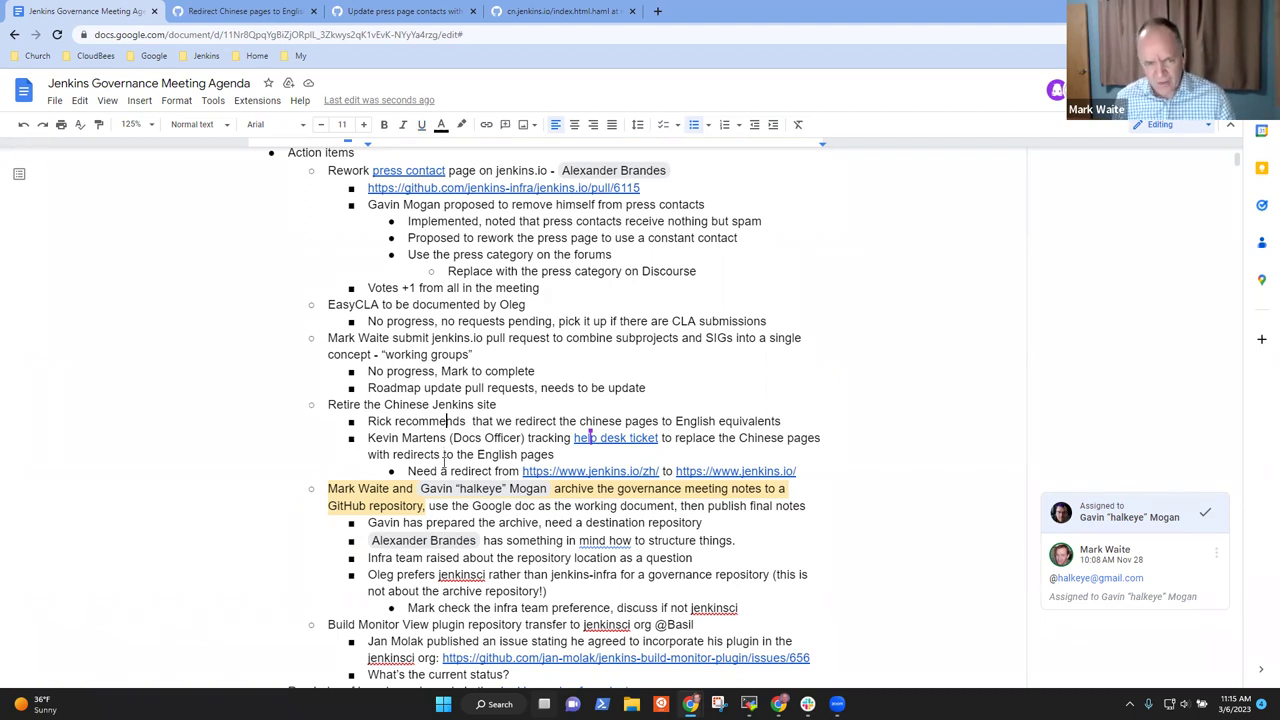
{"action": "key", "text": "Up"}
{"action": "key", "text": "Home"}
{"action": "key", "text": "shift+End"}
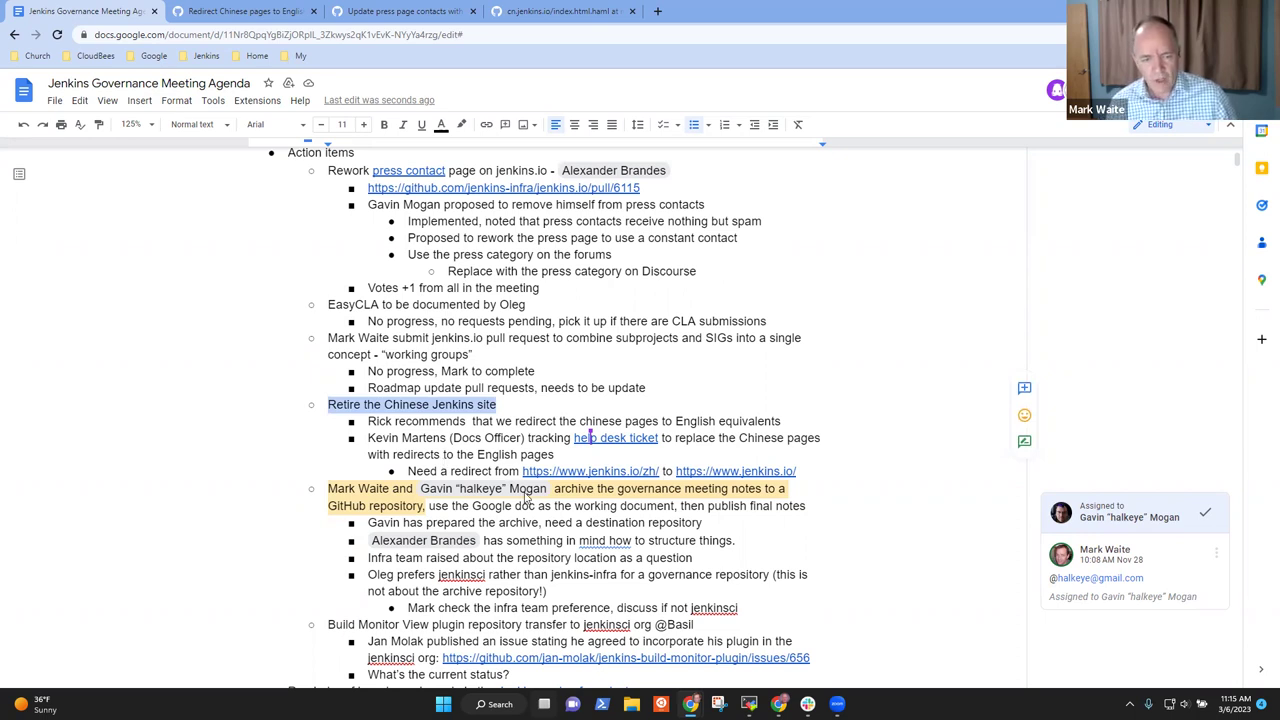
{"action": "scroll", "coordinate": [487, 424], "scroll_direction": "down", "scroll_amount": 3}
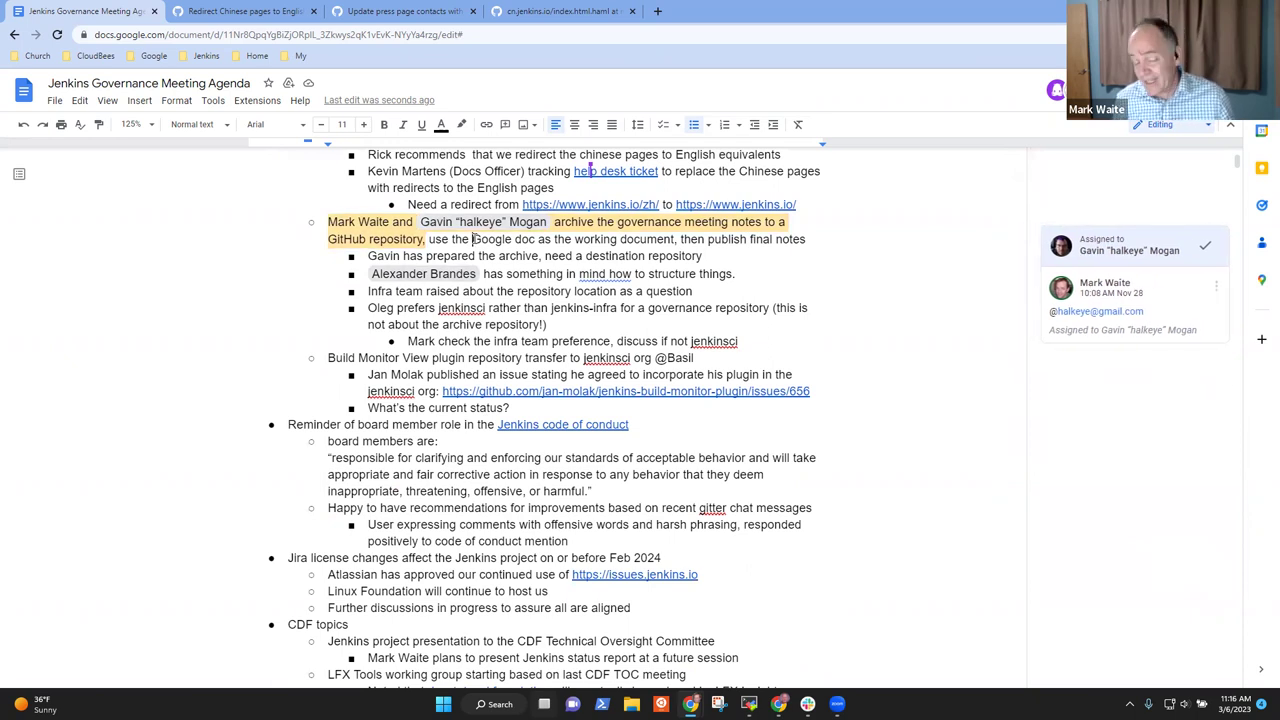
{"action": "key", "text": "shift+End"}
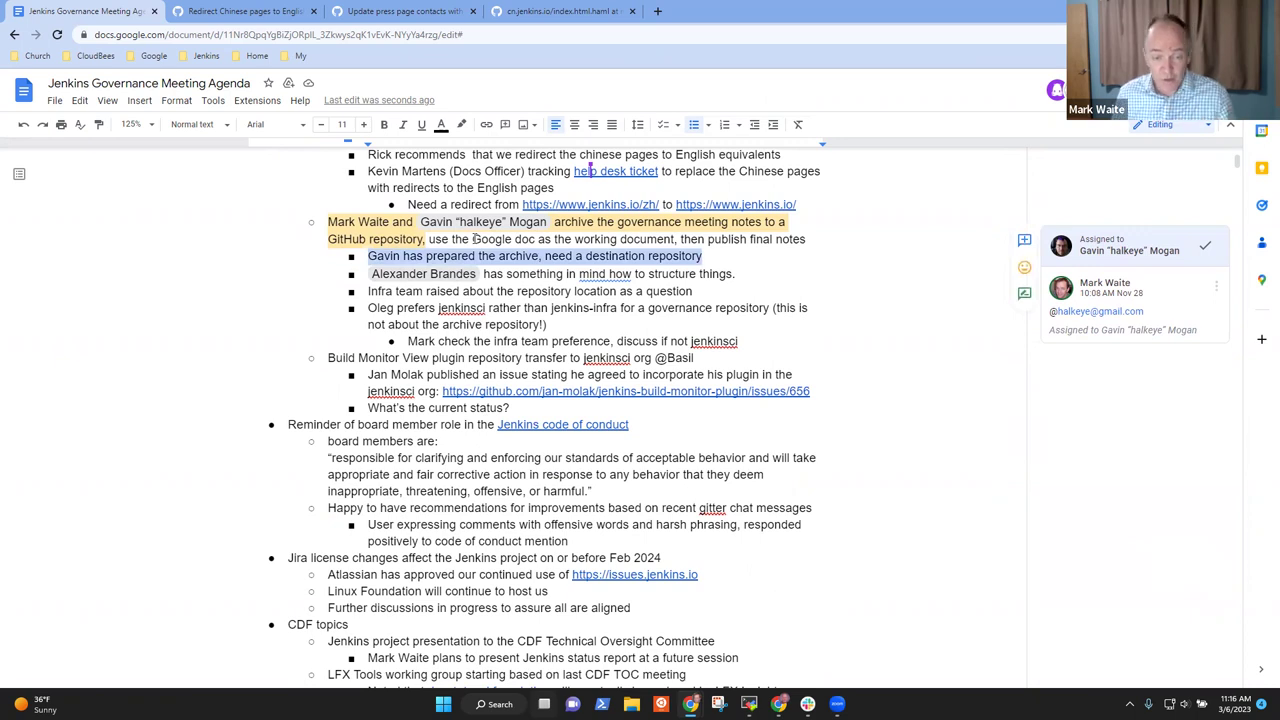
Insert "on" so the archive item's second note reads "has something in mind on how to structure things.".
{"action": "key", "text": "Down"}
{"action": "key", "text": "Down"}
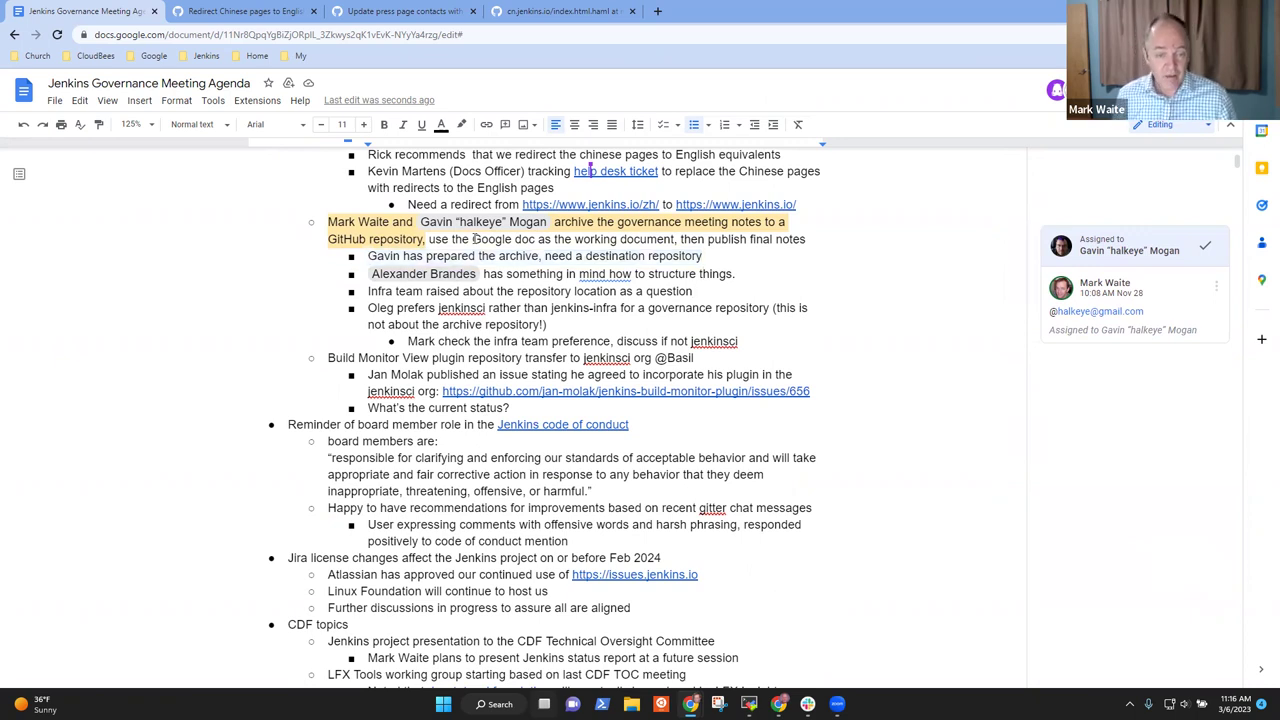
{"action": "key", "text": "ctrl+Left"}
{"action": "key", "text": "ctrl+Left"}
{"action": "key", "text": "ctrl+Left"}
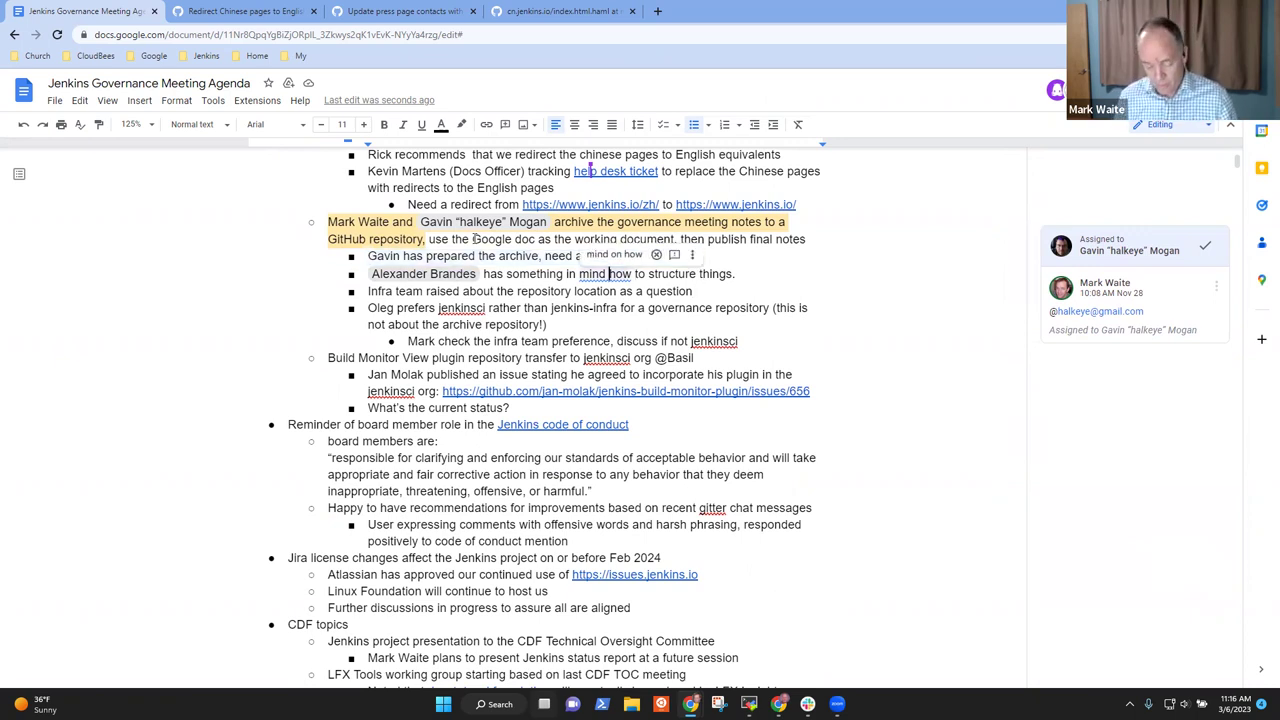
{"action": "type", "text": "on"}
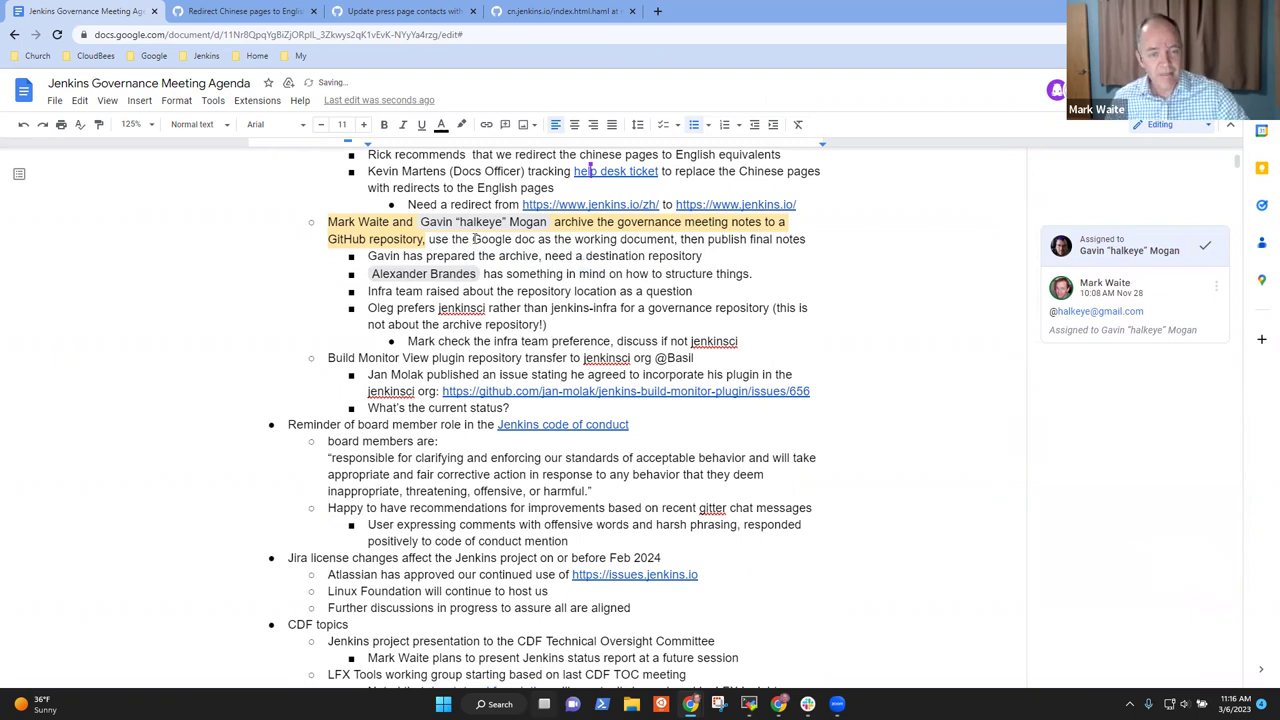
{"action": "key", "text": "End"}
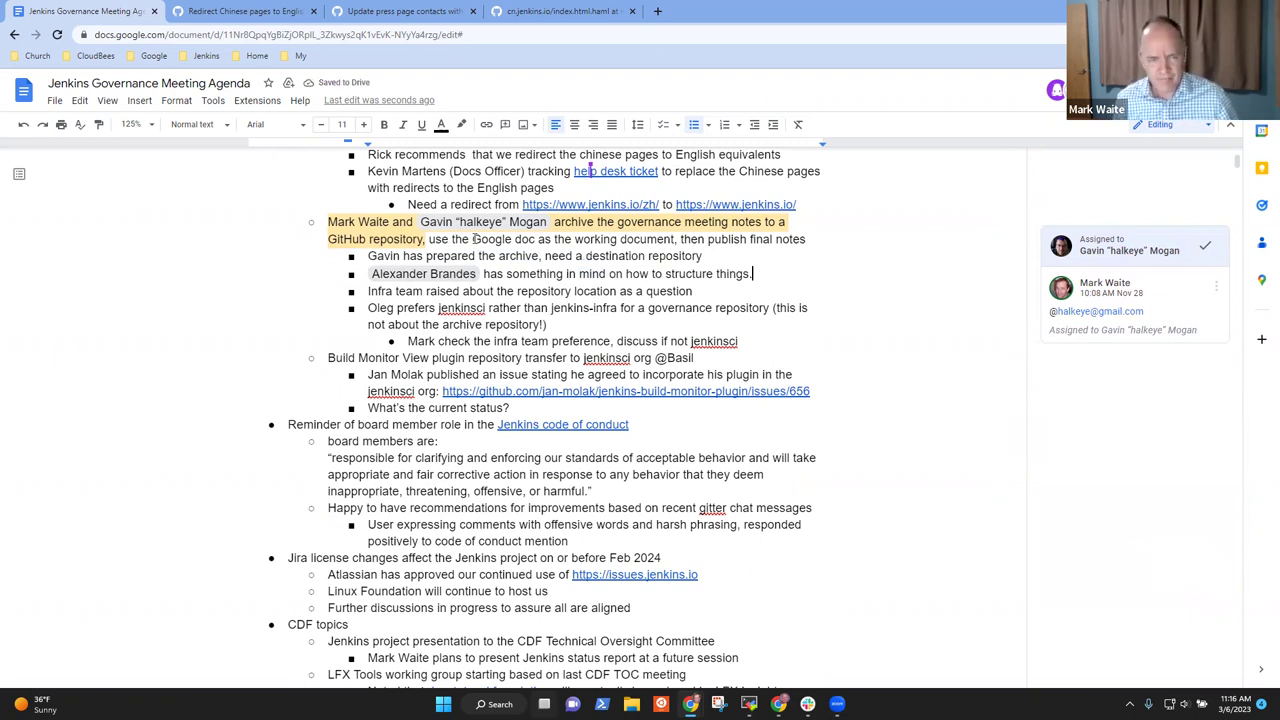
Highlight the action item about transferring the Build Monitor View plugin repository to the jenkinsci org.
{"action": "key", "text": "Down"}
{"action": "key", "text": "Down"}
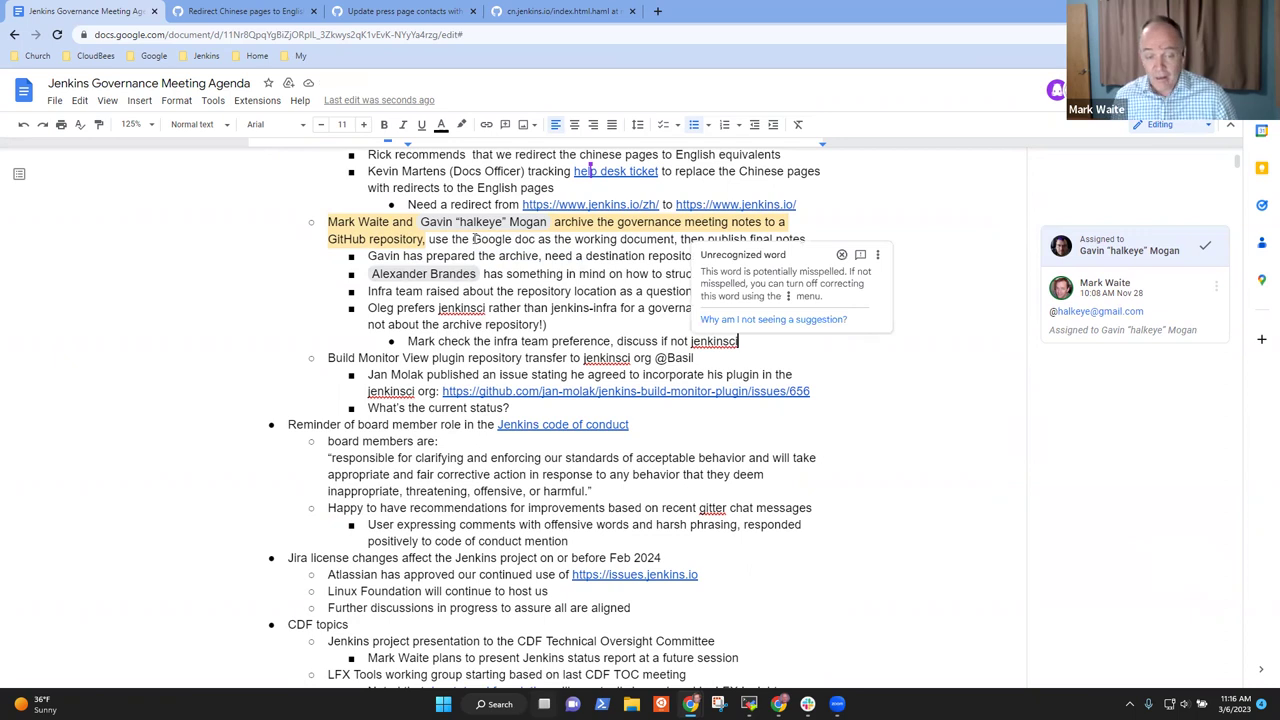
{"action": "key", "text": "Down"}
{"action": "key", "text": "Down"}
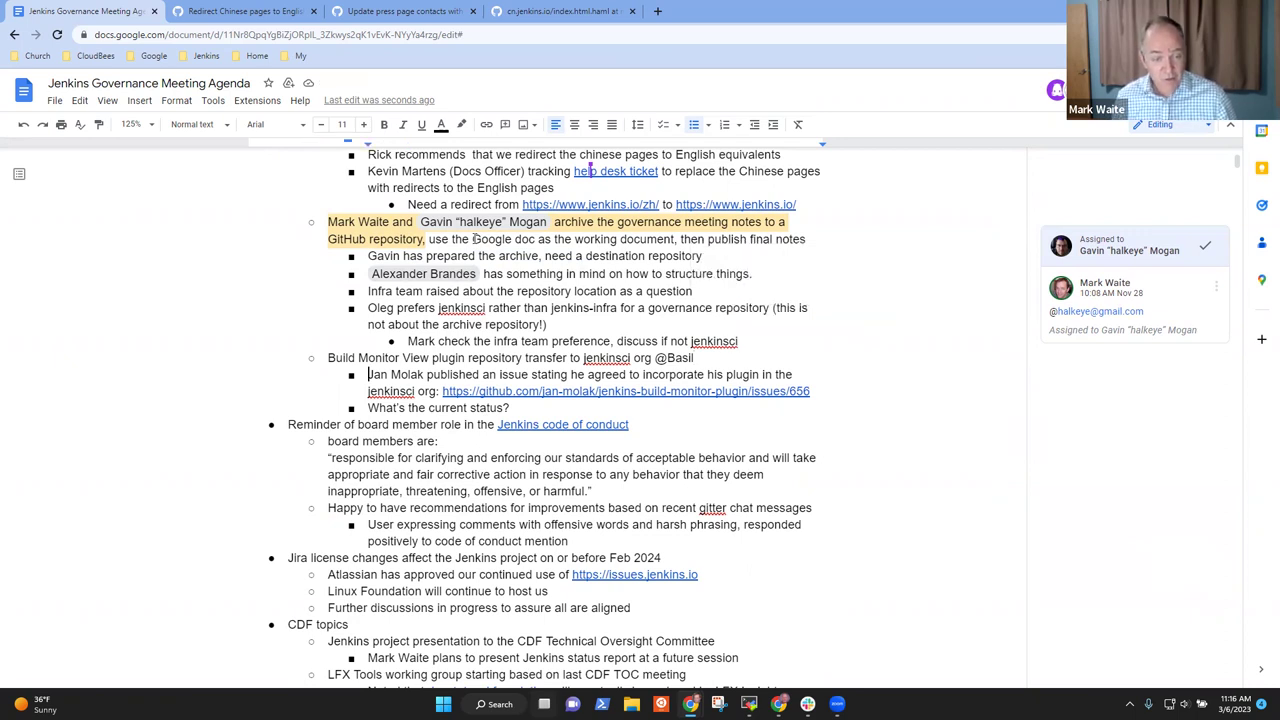
{"action": "key", "text": "shift+End"}
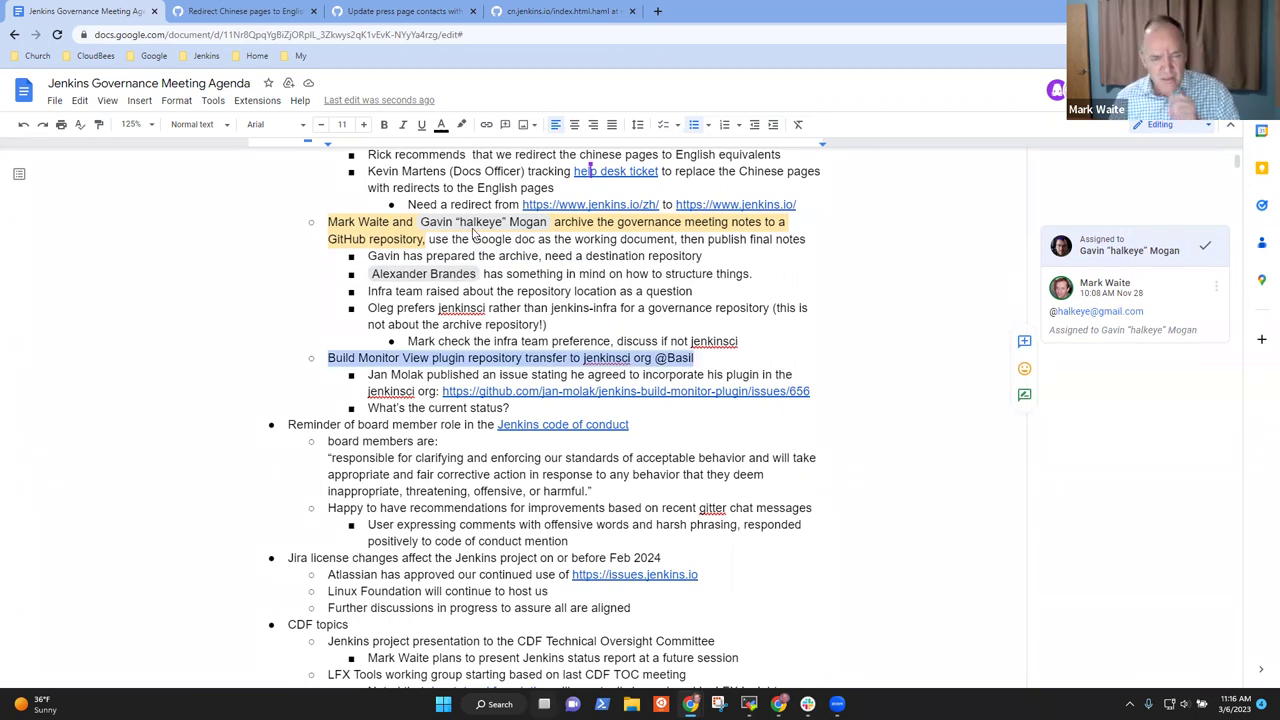
Add the bullet "Submitted help desk ticket to migrate the repository" after "What's the current status?" in the Build Monitor View item.
{"action": "left_click", "coordinate": [525, 352]}
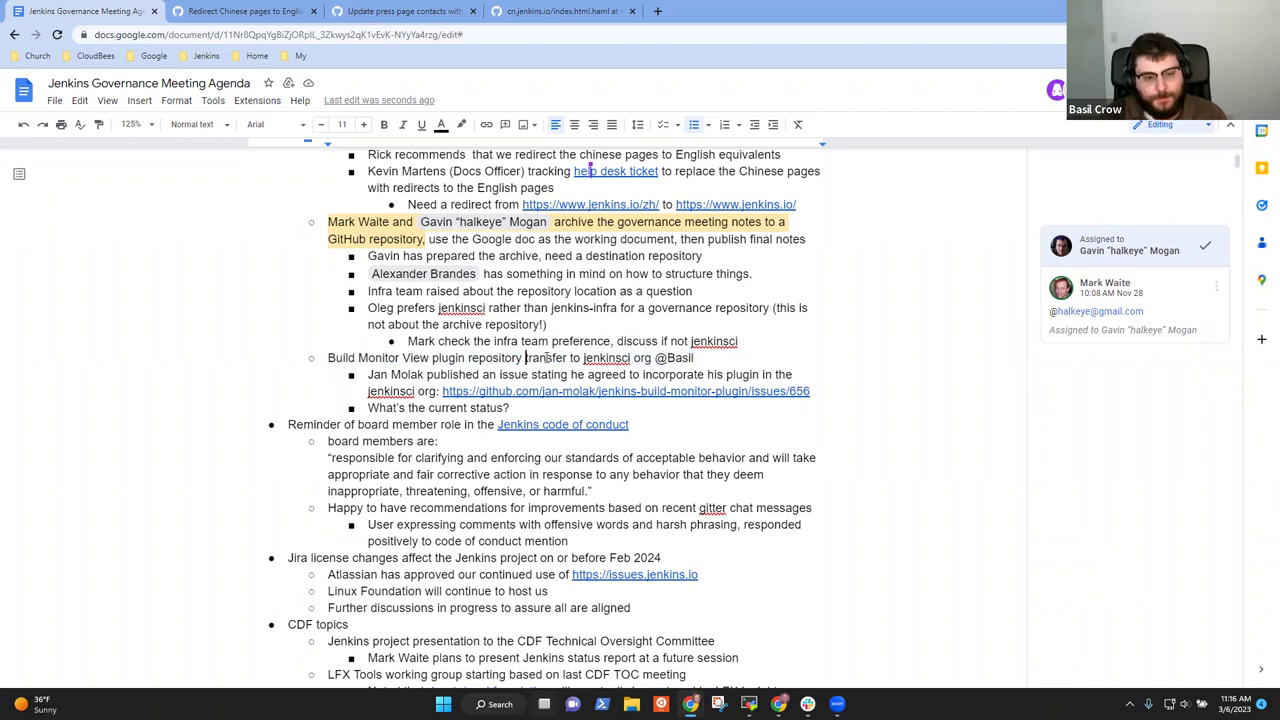
{"action": "key", "text": "Down"}
{"action": "key", "text": "Down"}
{"action": "key", "text": "Down"}
{"action": "key", "text": "Down"}
{"action": "key", "text": "Up"}
{"action": "key", "text": "Return"}
{"action": "type", "text": "Submitted help desk tic"}
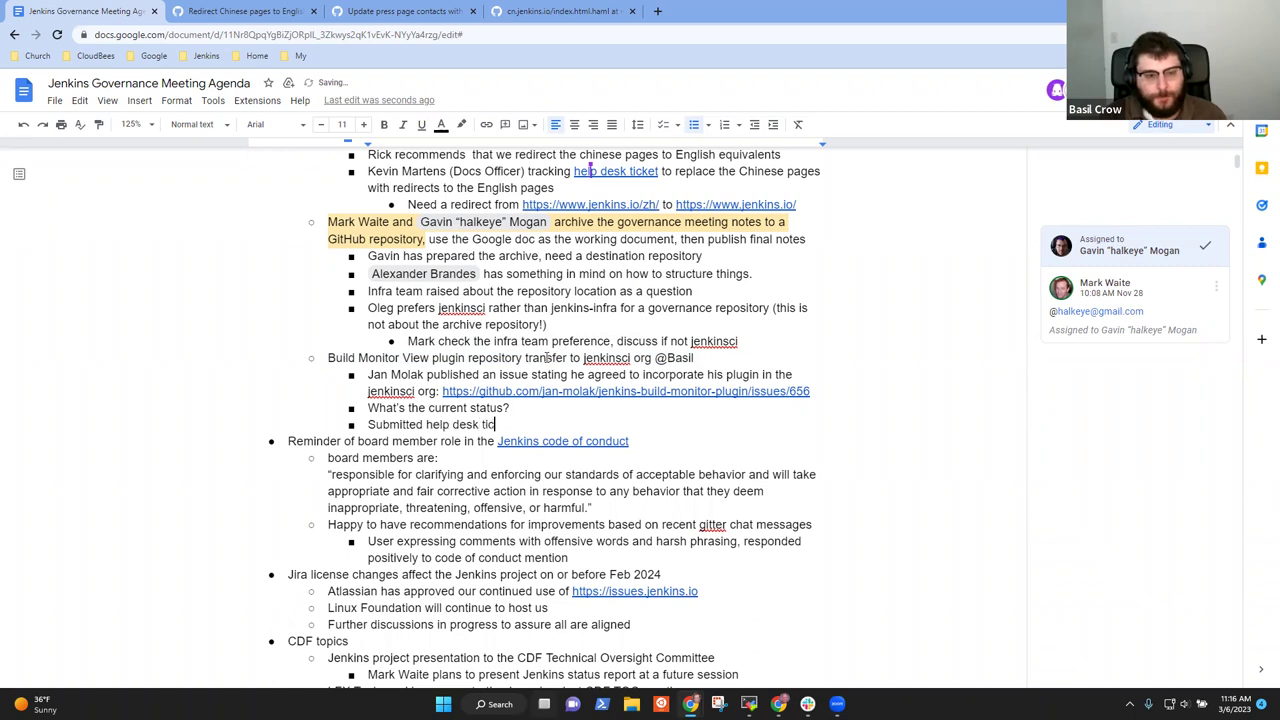
{"action": "type", "text": "ket to migra"}
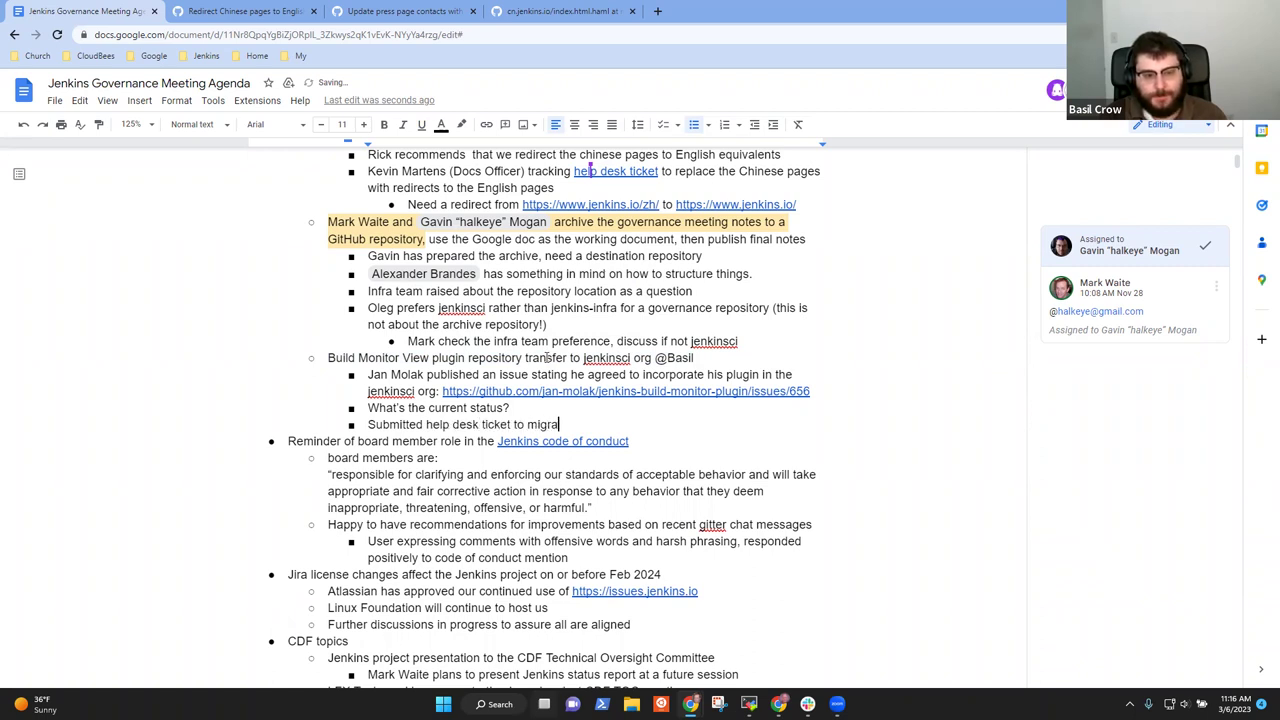
{"action": "type", "text": "te the repository"}
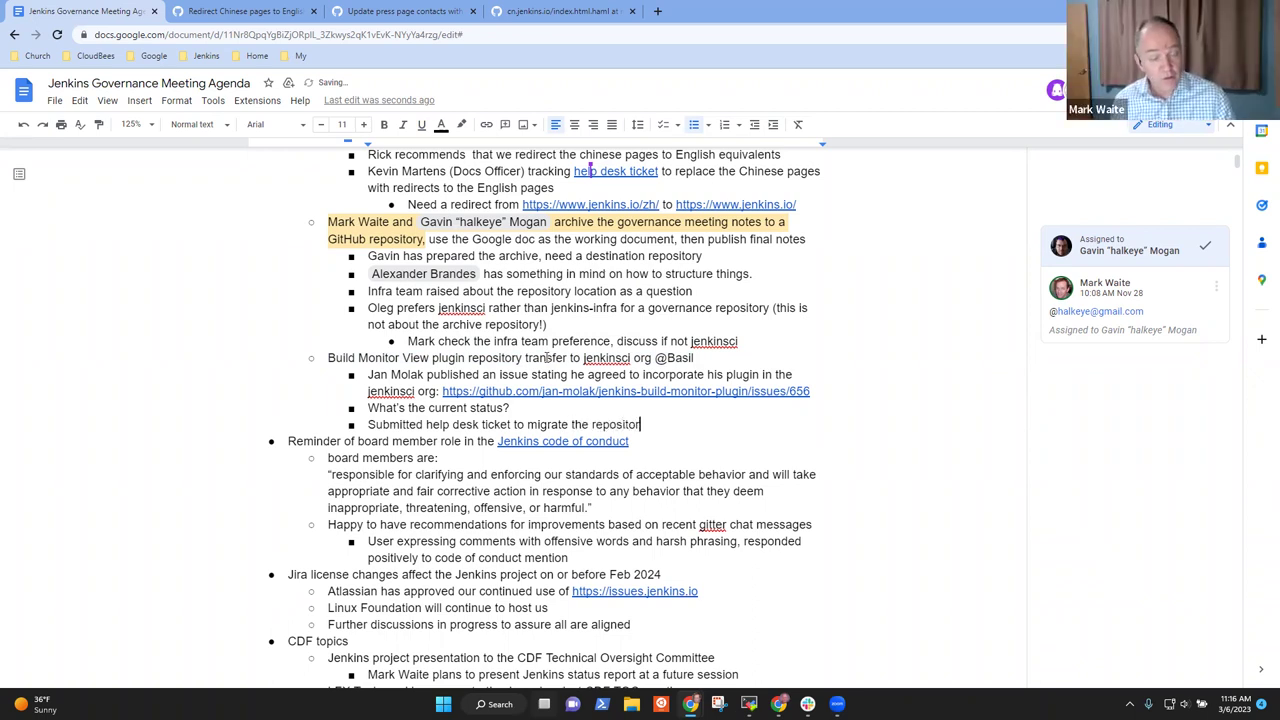
Highlight "ticket to migrate the repository" in the new bullet, and place the cursor in the board member role reminder.
{"action": "key", "text": "ctrl+shift+Left"}
{"action": "key", "text": "ctrl+shift+Left"}
{"action": "key", "text": "ctrl+shift+Left"}
{"action": "key", "text": "ctrl+shift+Left"}
{"action": "key", "text": "ctrl+shift+Left"}
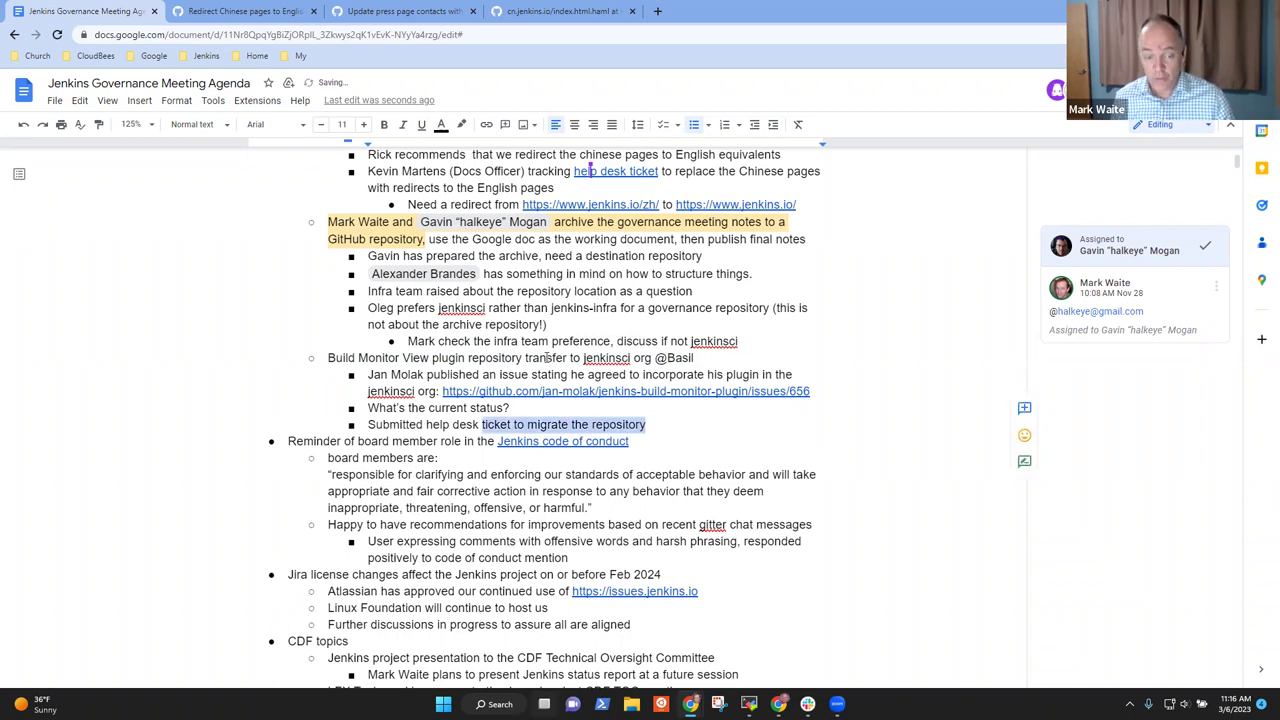
{"action": "key", "text": "Right"}
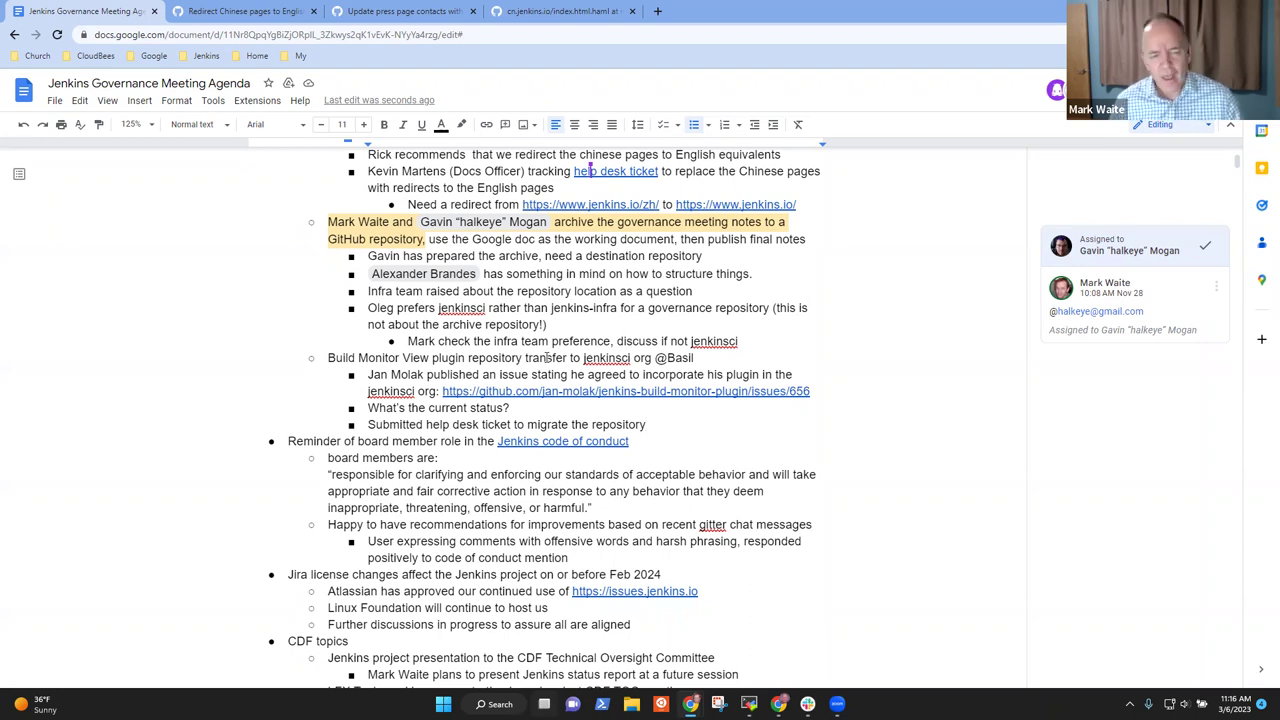
{"action": "left_click", "coordinate": [360, 441]}
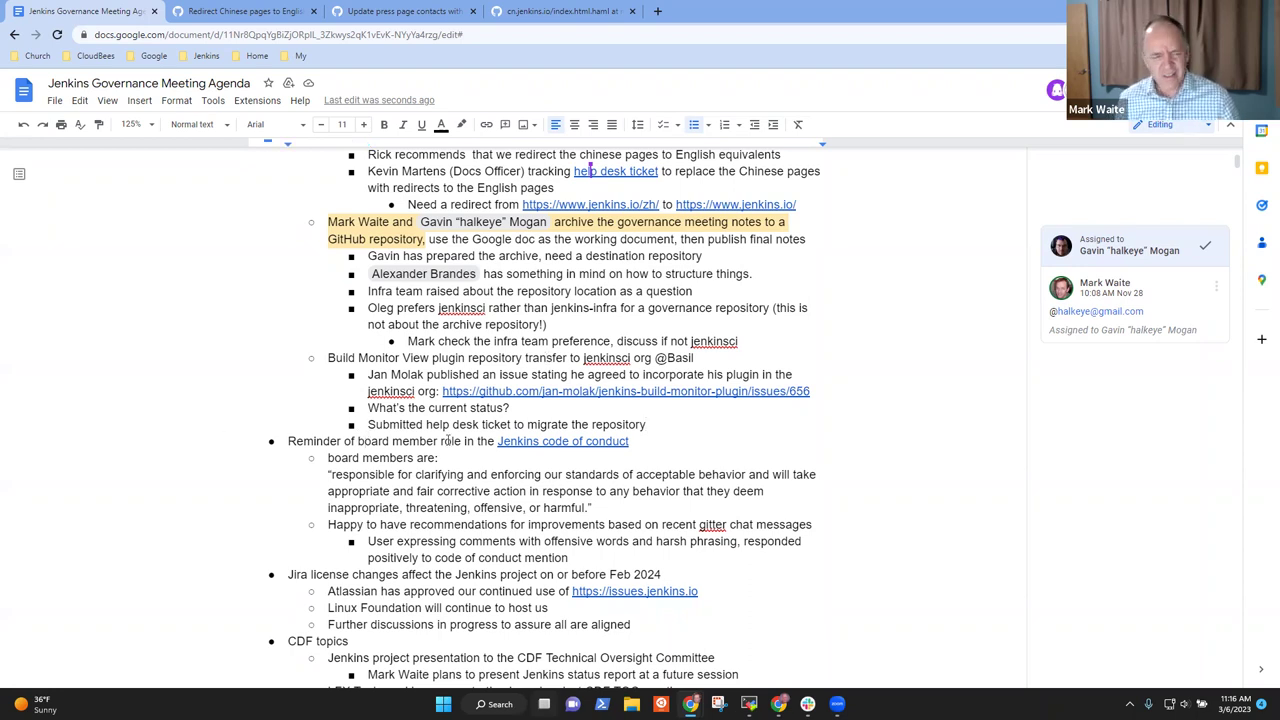
Open the linked Jenkins code of conduct at a larger zoom and highlight "responsible for clarifying and enforcing our standards of acceptable behavior".
{"action": "key", "text": "shift+End"}
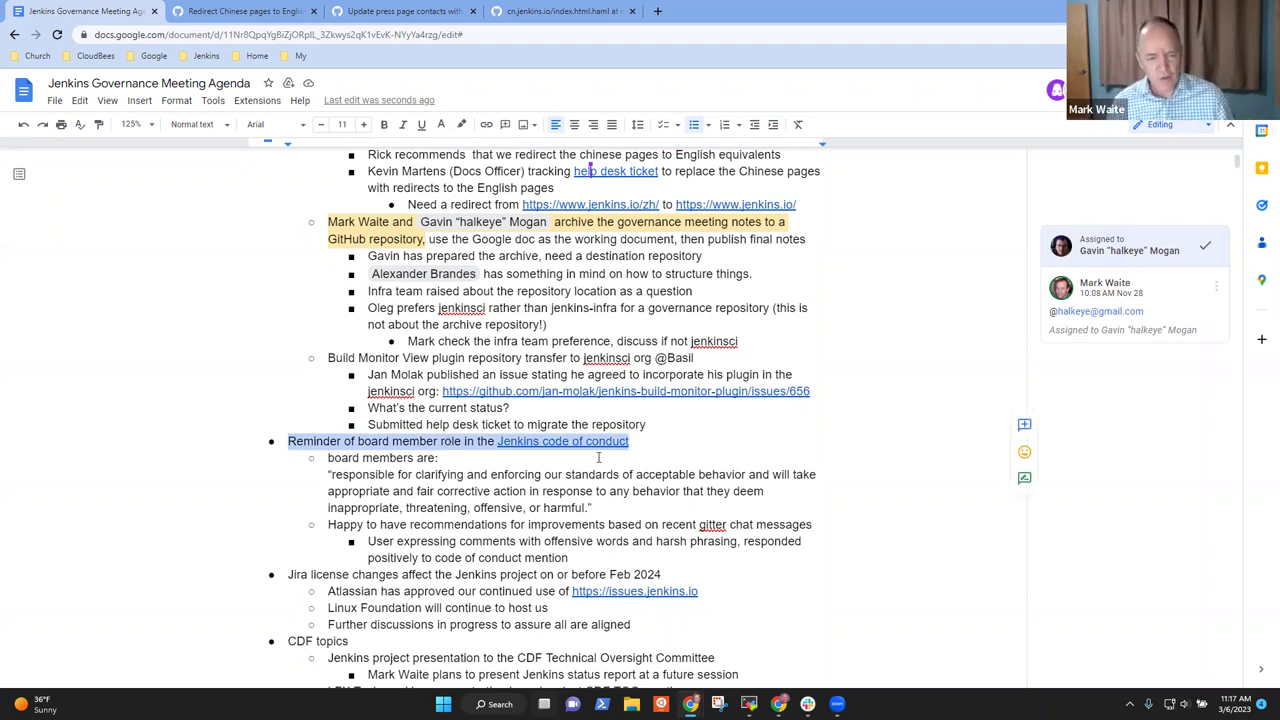
{"action": "left_click", "coordinate": [555, 441]}
{"action": "left_click", "coordinate": [583, 462]}
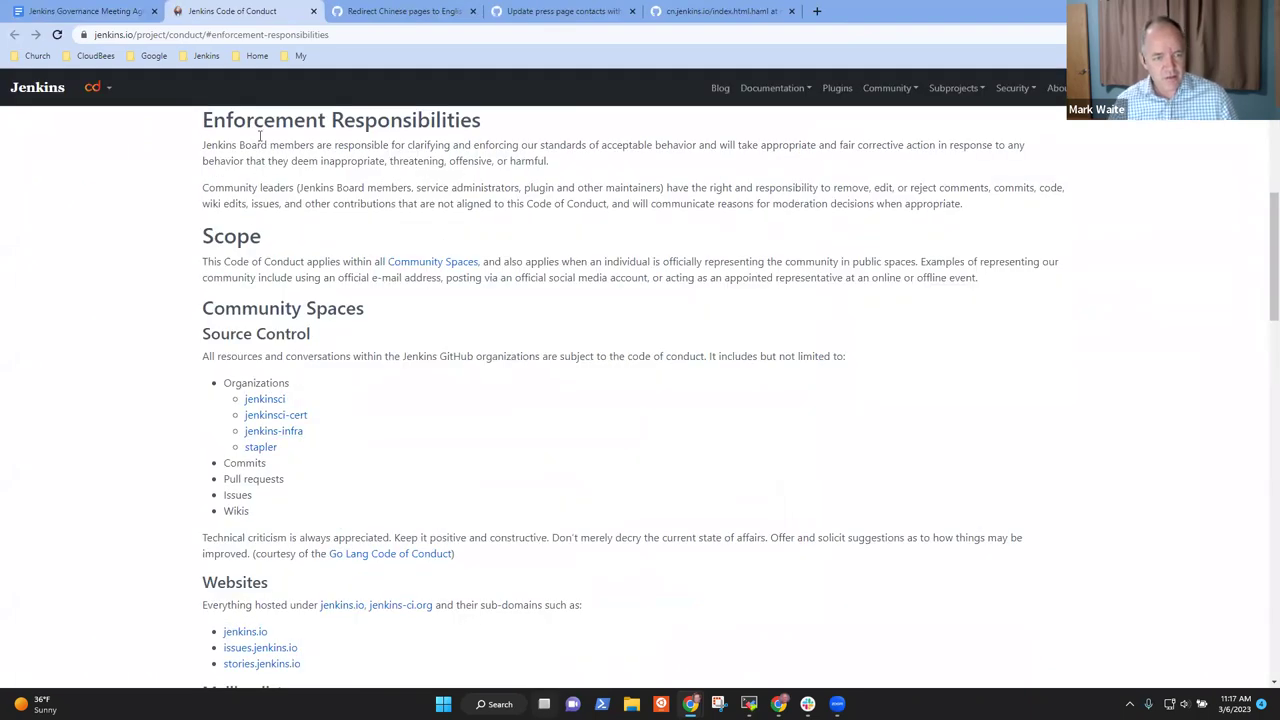
{"action": "key", "text": "ctrl+plus"}
{"action": "key", "text": "ctrl+plus"}
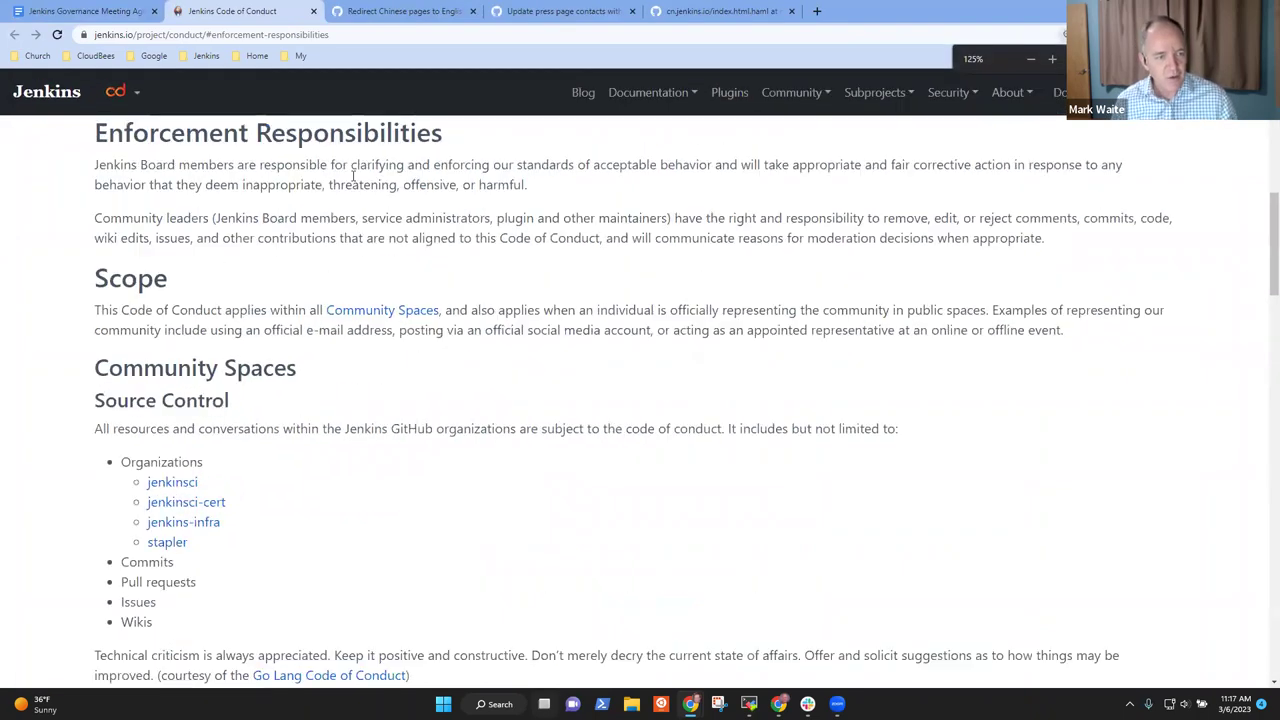
{"action": "left_click_drag", "start_coordinate": [258, 164], "coordinate": [712, 163]}
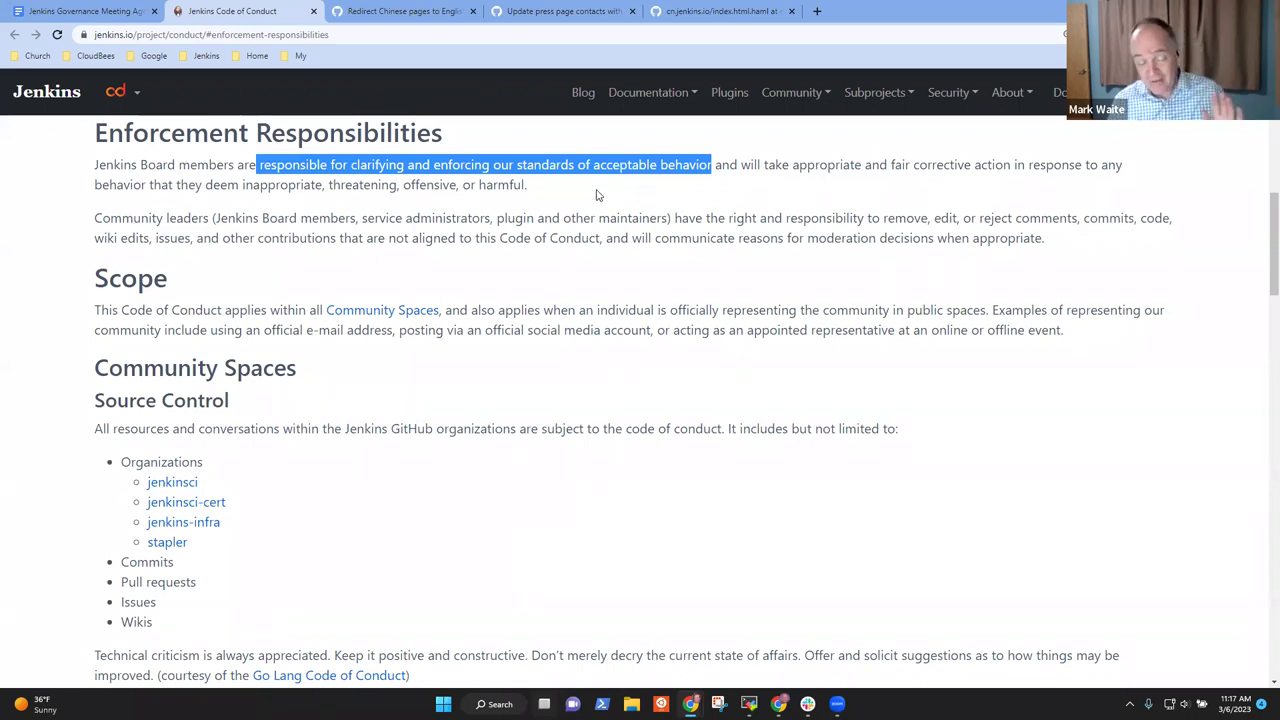
Return to the meeting agenda and highlight the quoted board member responsibilities, then the line about recommendations based on recent gitter chat messages.
{"action": "left_click", "coordinate": [67, 10]}
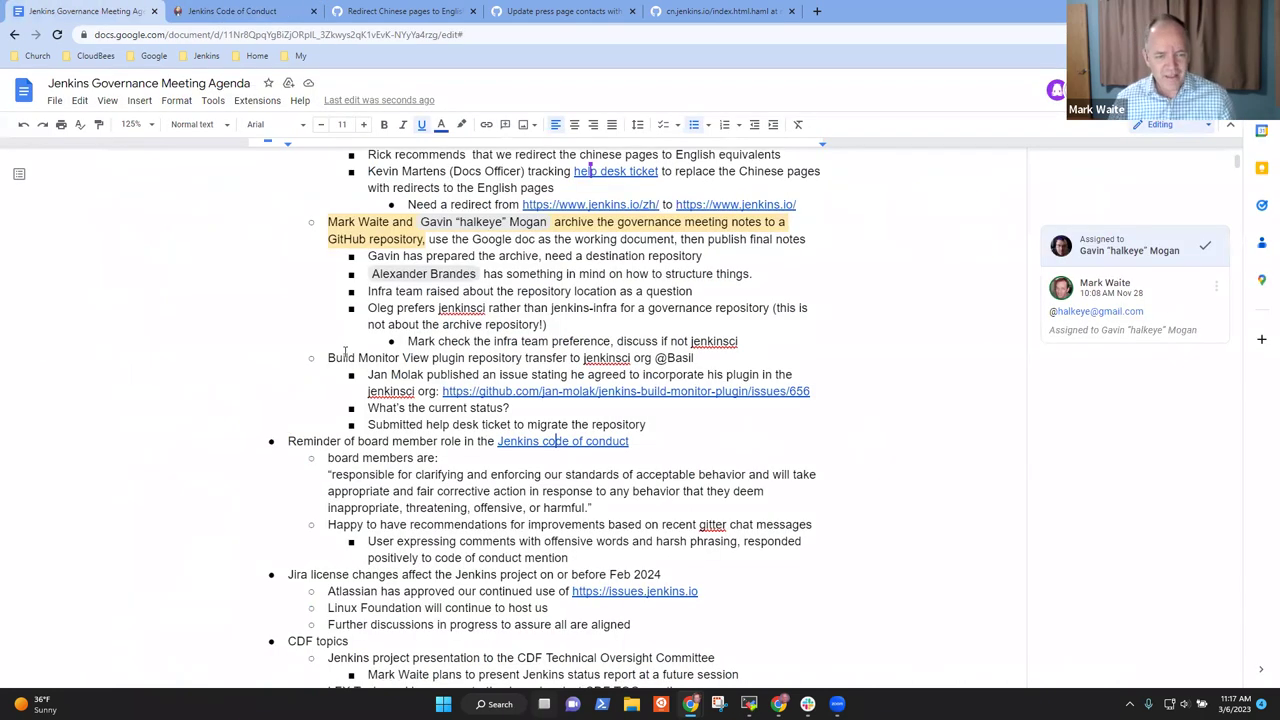
{"action": "left_click", "coordinate": [433, 492]}
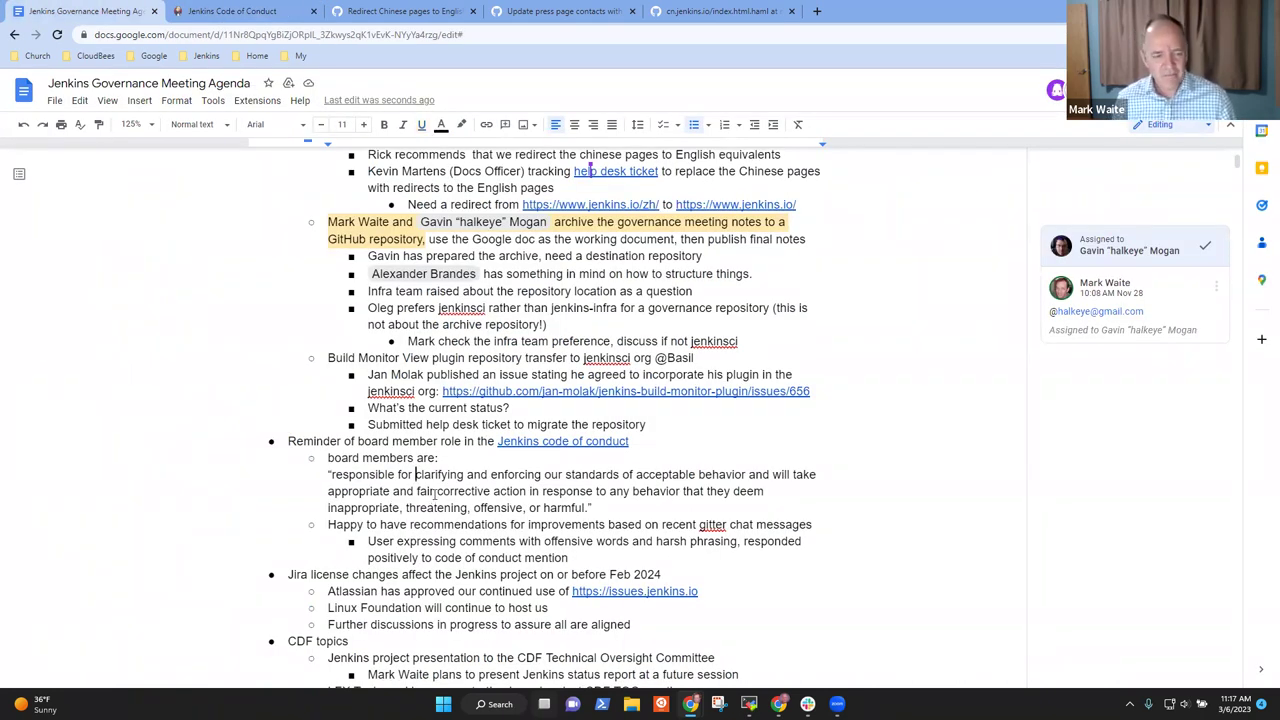
{"action": "triple_click", "coordinate": [433, 496]}
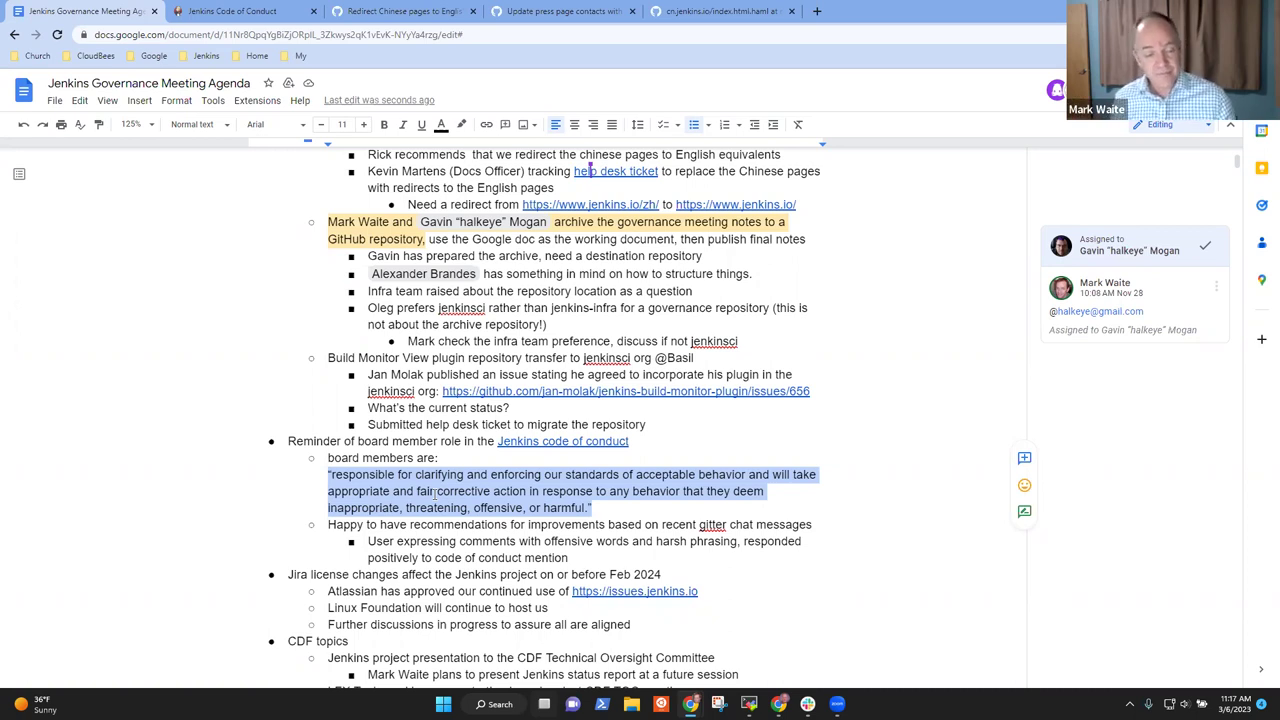
{"action": "key", "text": "Down"}
{"action": "key", "text": "Down"}
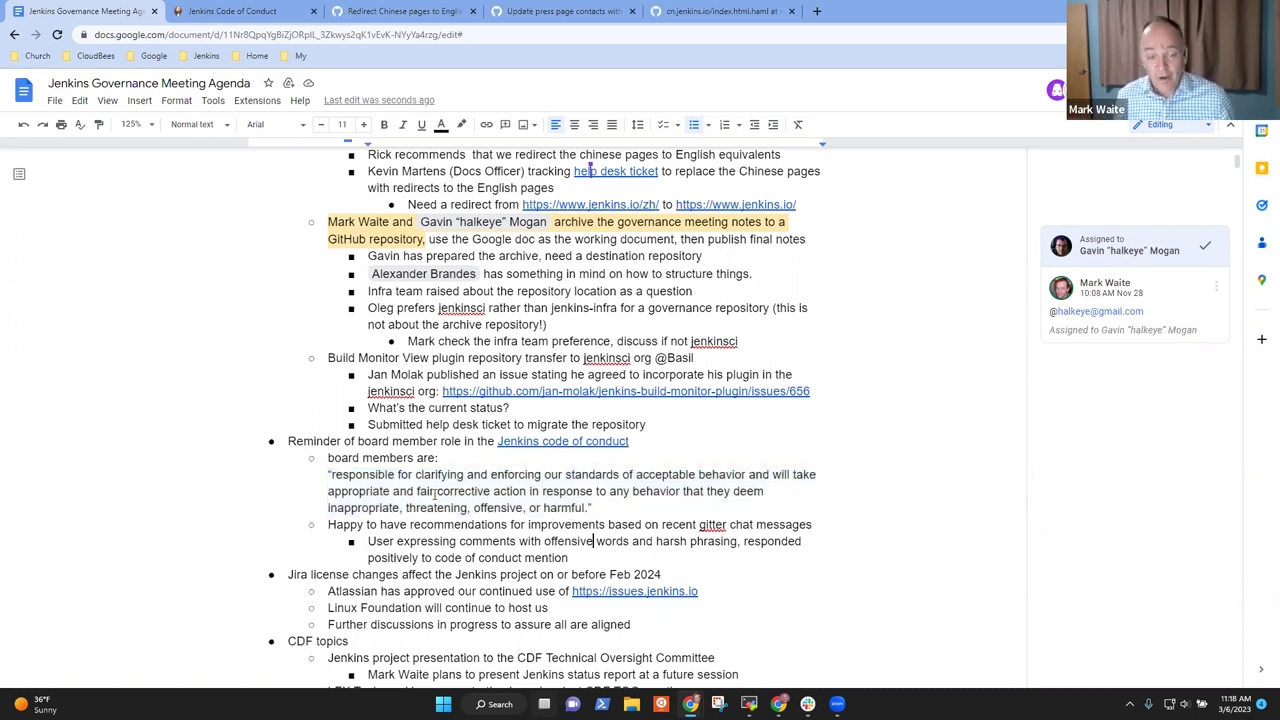
{"action": "key", "text": "shift+End"}
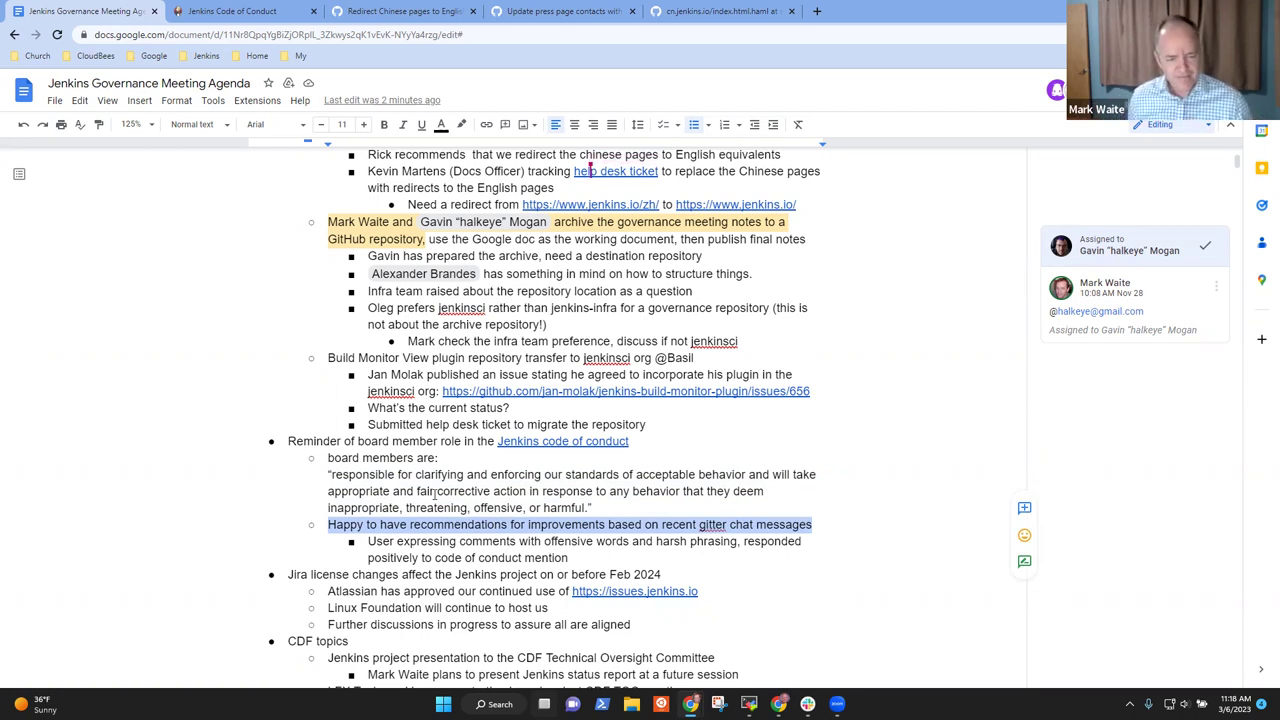
{"action": "key", "text": "Down"}
{"action": "key", "text": "Down"}
{"action": "key", "text": "Down"}
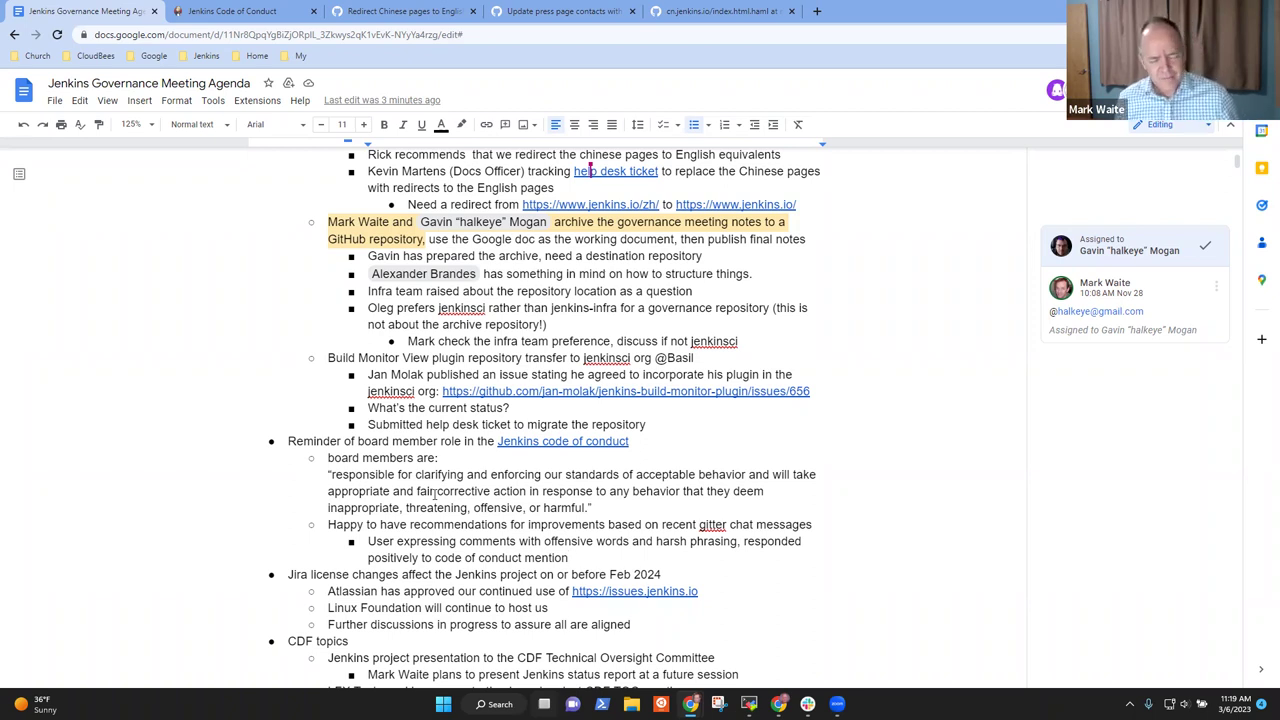
{"action": "key", "text": "Up"}
{"action": "key", "text": "Up"}
{"action": "key", "text": "Up"}
{"action": "key", "text": "Up"}
{"action": "key", "text": "Up"}
{"action": "key", "text": "Up"}
{"action": "key", "text": "Home"}
{"action": "key", "text": "End"}
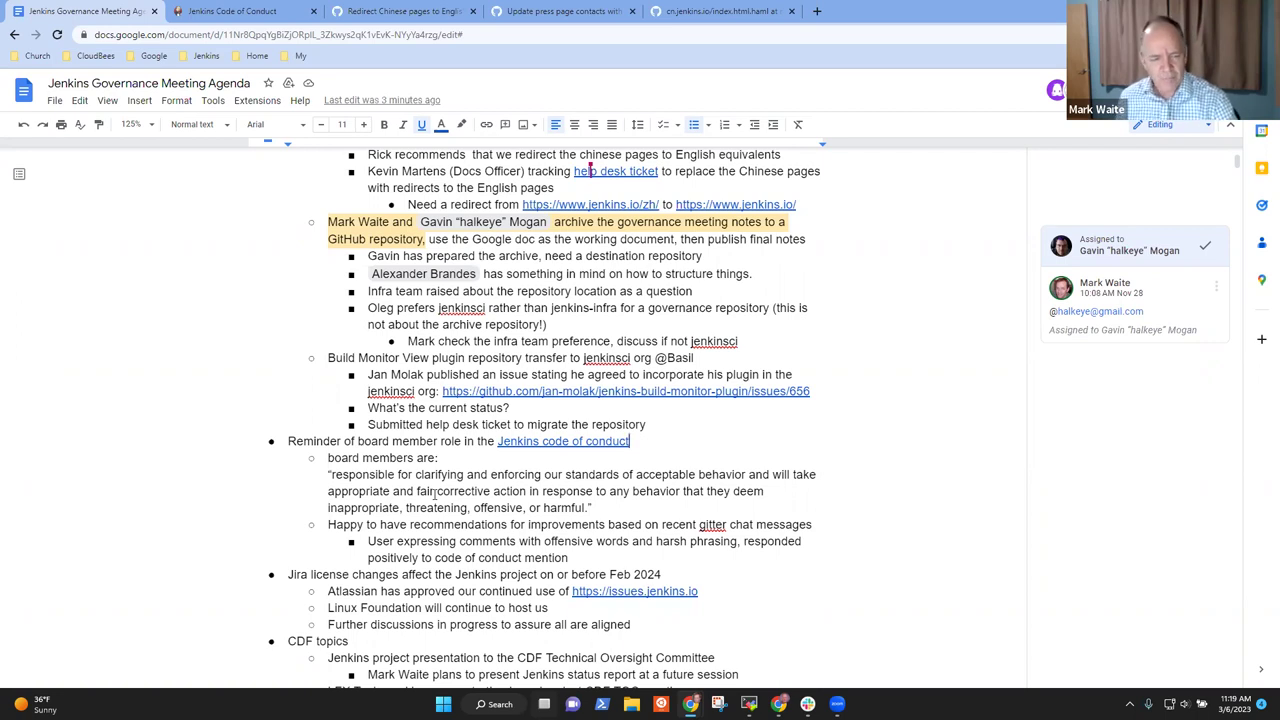
Highlight the topic line about Jira license changes affecting the Jenkins project.
{"action": "key", "text": "Down"}
{"action": "key", "text": "Down"}
{"action": "key", "text": "Down"}
{"action": "key", "text": "Down"}
{"action": "key", "text": "Down"}
{"action": "key", "text": "Down"}
{"action": "key", "text": "Down"}
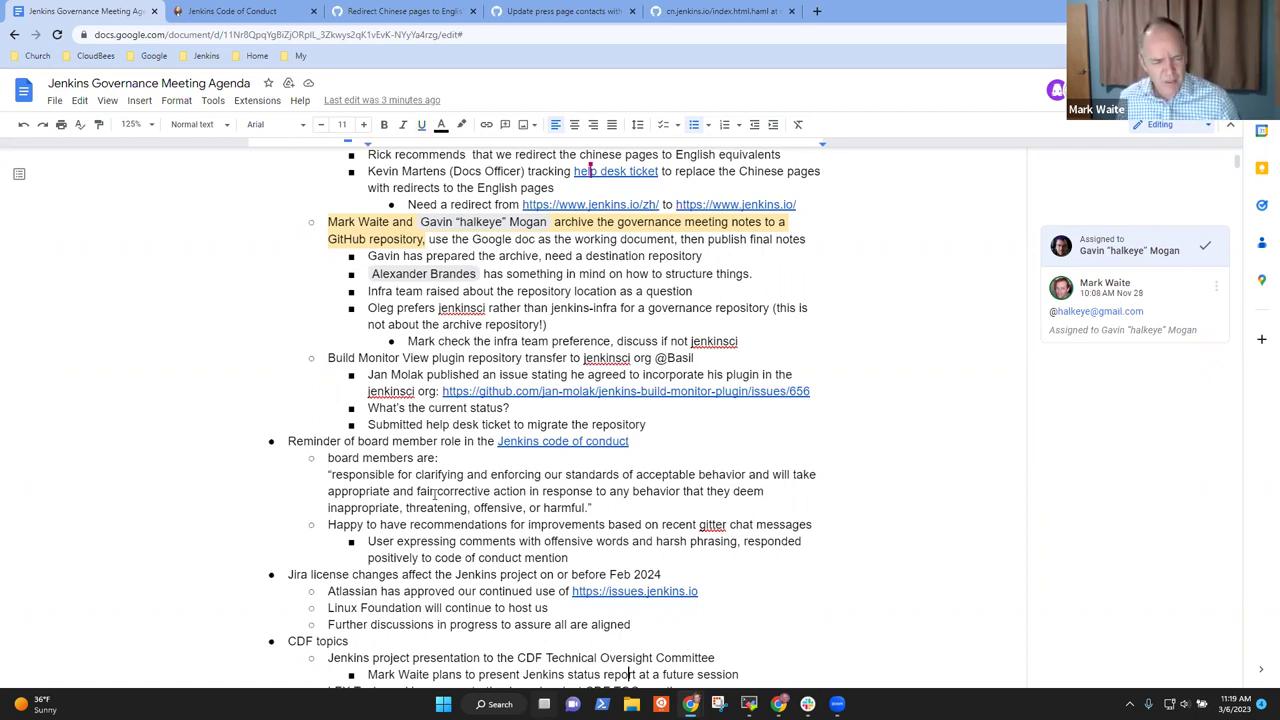
{"action": "scroll", "coordinate": [434, 494], "scroll_direction": "down", "scroll_amount": 3}
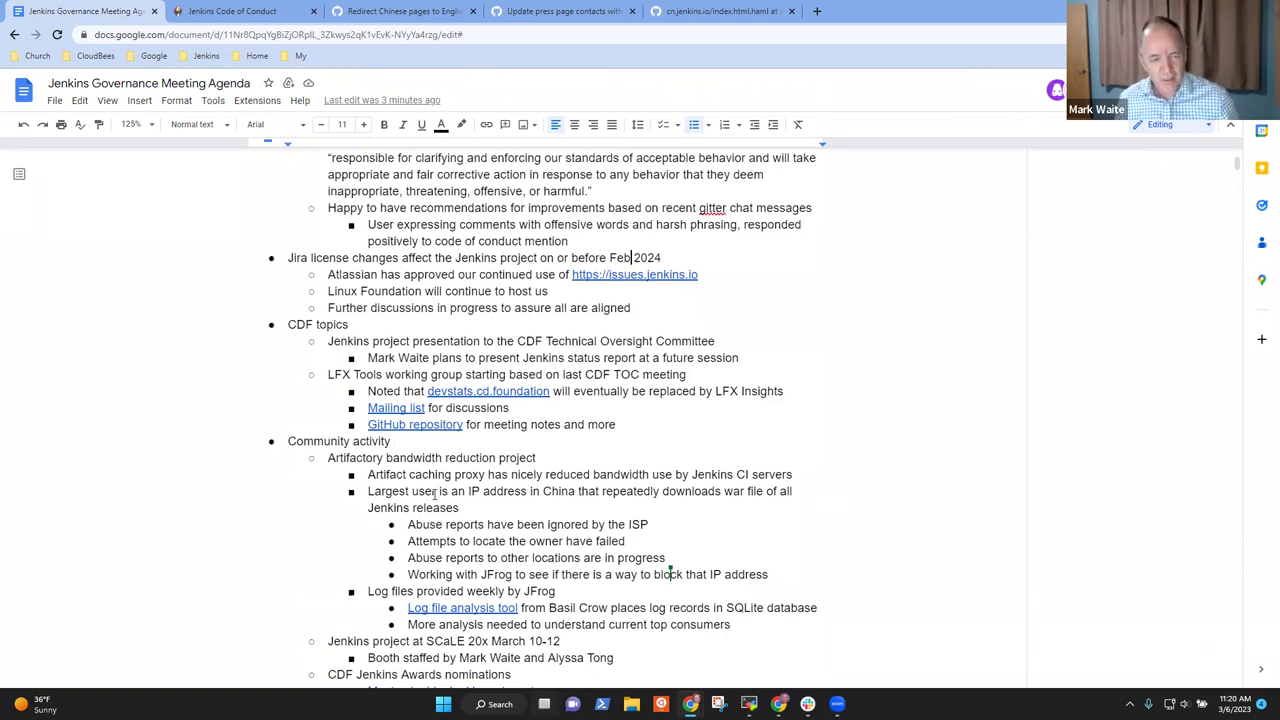
{"action": "key", "text": "shift+End"}
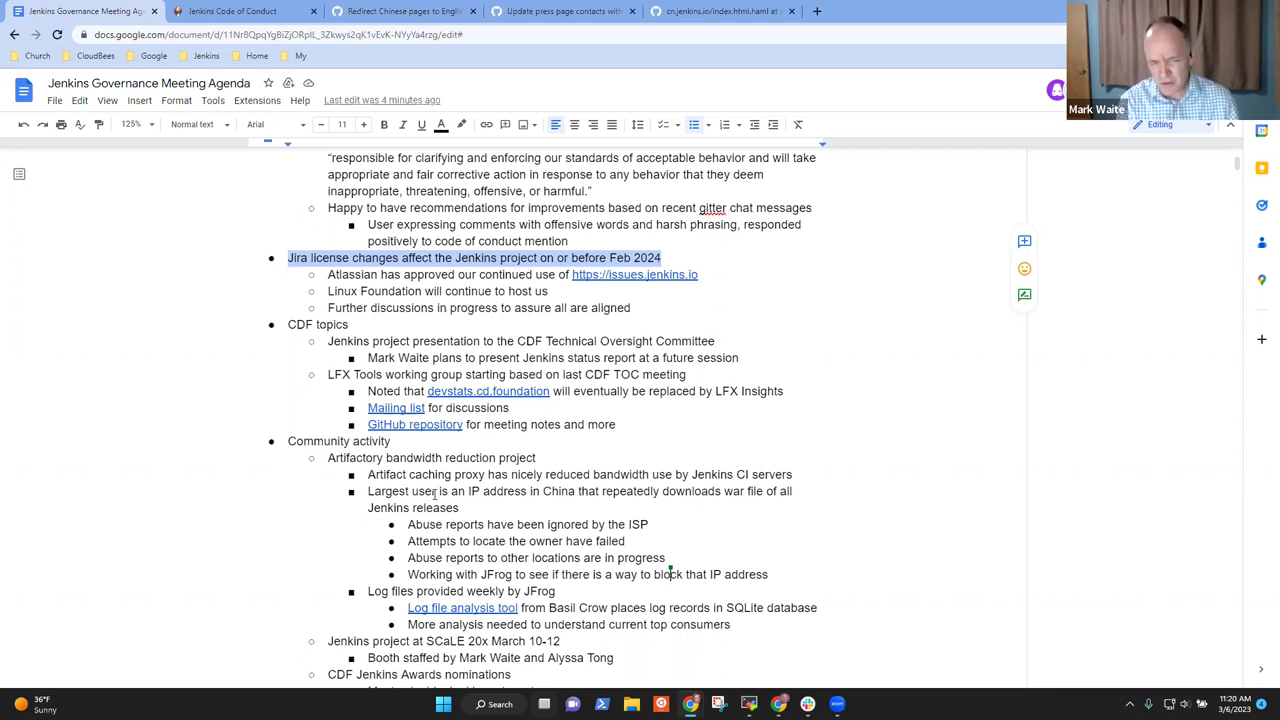
Highlight one by one the Jira notes on Atlassian's approval, Linux Foundation hosting and further discussions in progress.
{"action": "key", "text": "Down"}
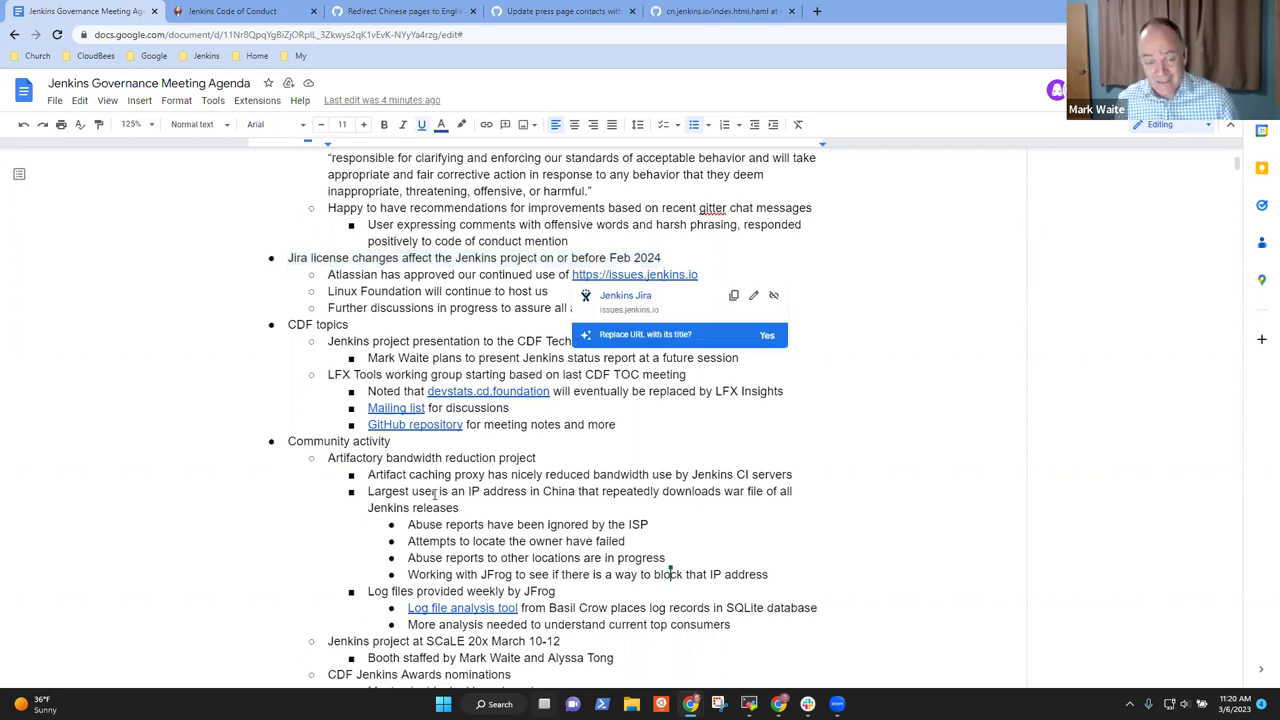
{"action": "key", "text": "Home"}
{"action": "key", "text": "shift+End"}
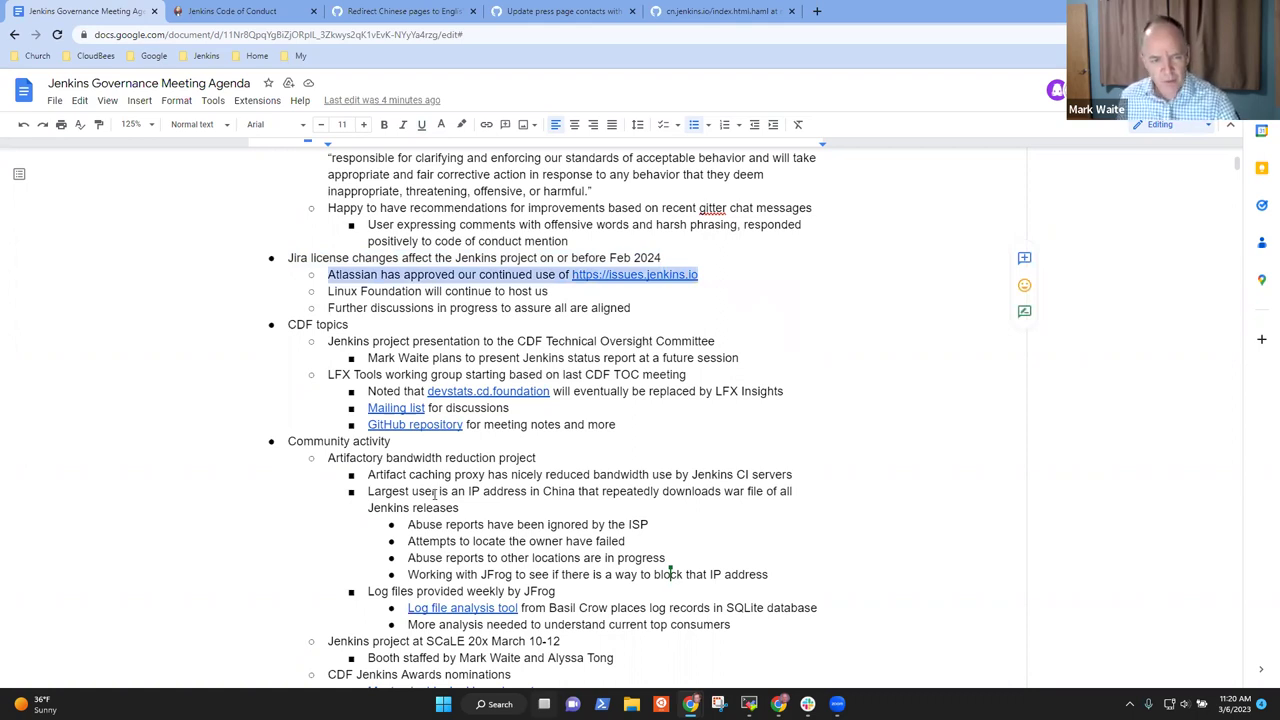
{"action": "left_click", "coordinate": [434, 497]}
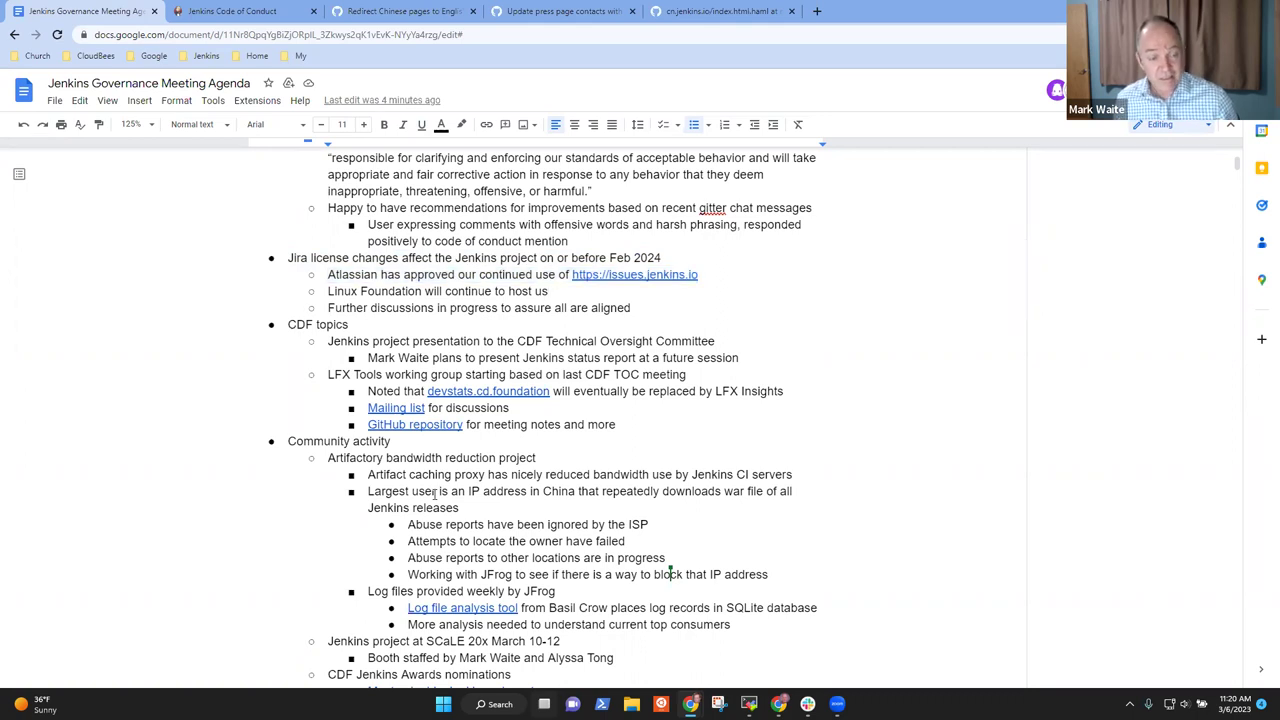
{"action": "key", "text": "shift+End"}
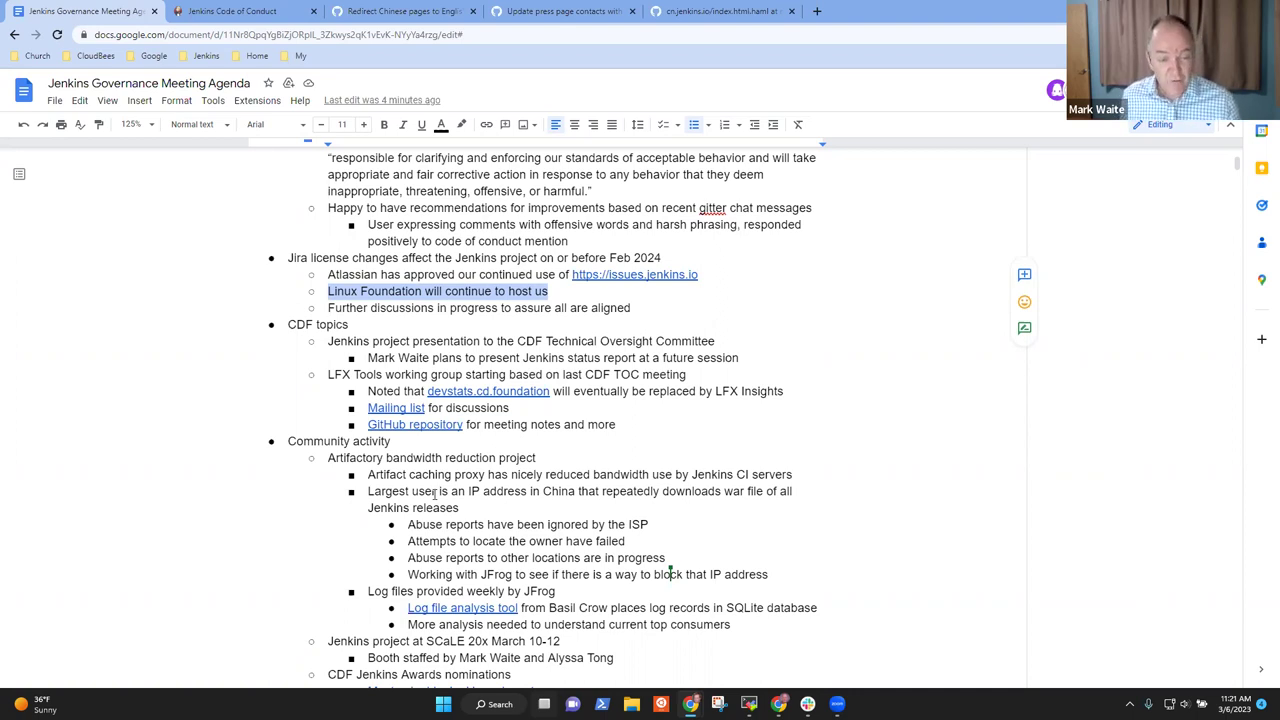
{"action": "key", "text": "Up"}
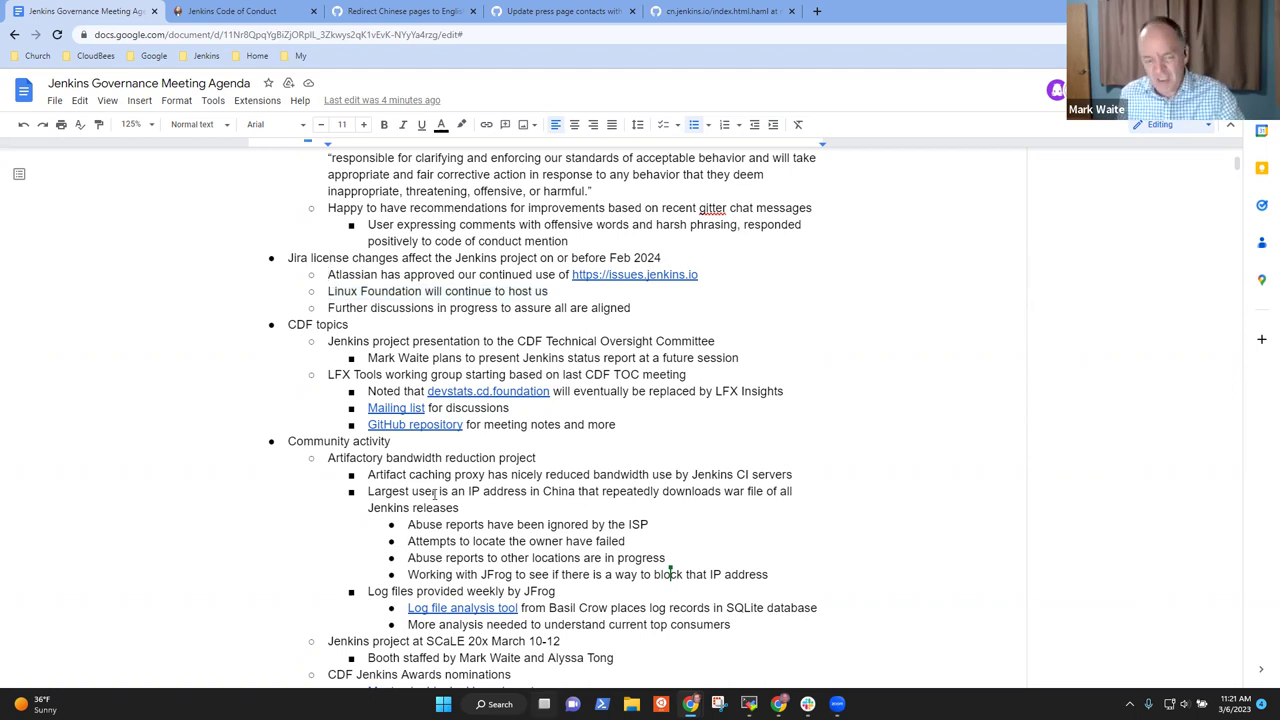
{"action": "key", "text": "Down"}
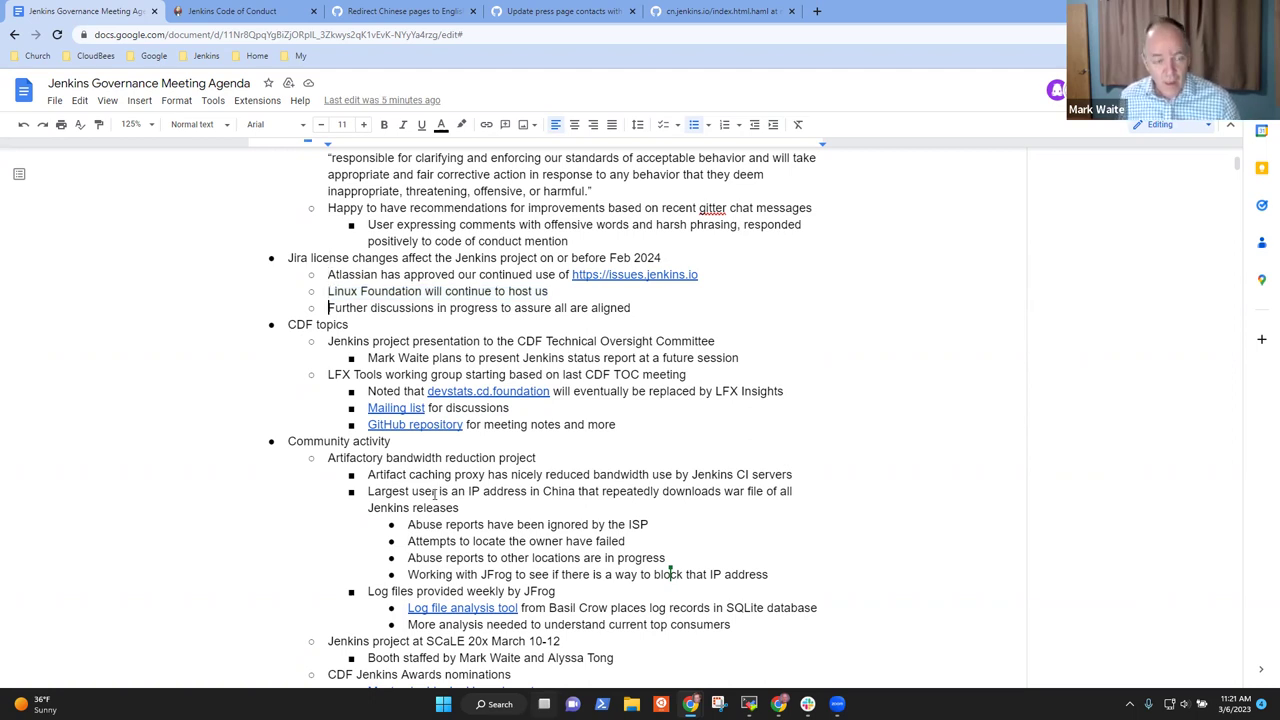
{"action": "key", "text": "shift+End"}
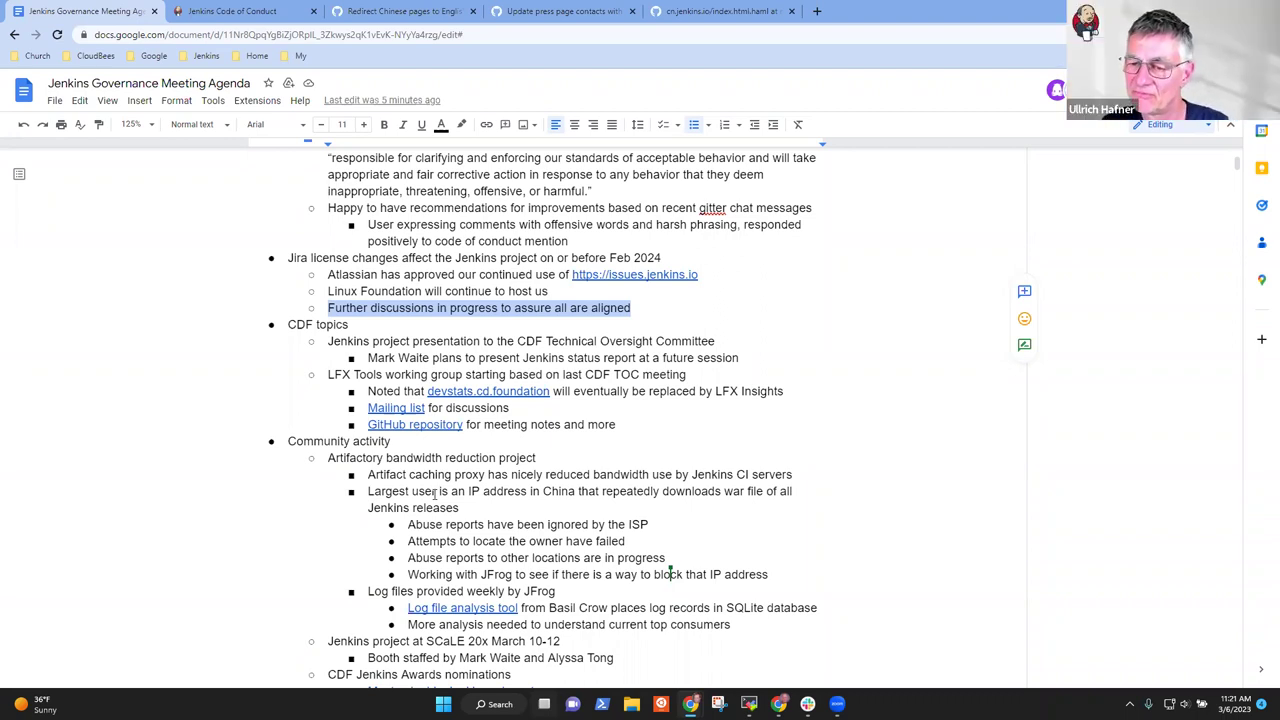
Add a bullet at the end of the Jira license notes saying the presenter's "proposed blog post draft has started but not finished".
{"action": "key", "text": "Left"}
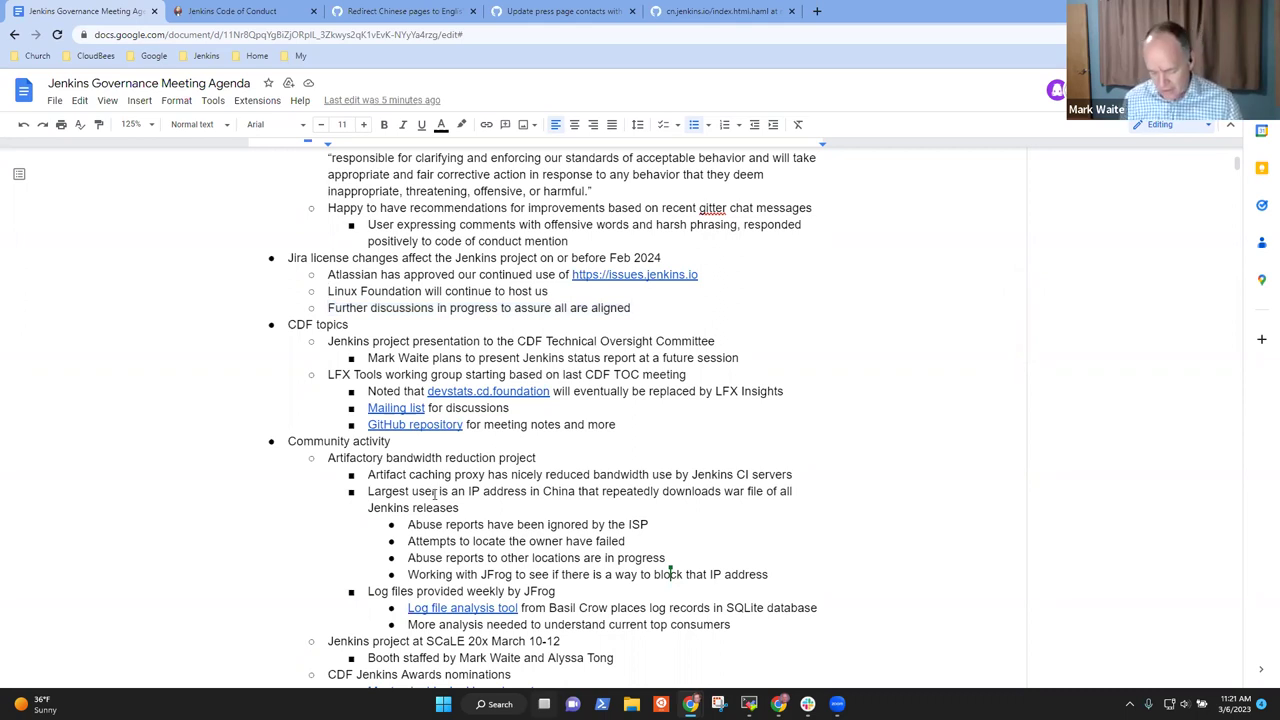
{"action": "type", "text": "Mark"}
{"action": "key", "text": "BackSpace"}
{"action": "key", "text": "BackSpace"}
{"action": "key", "text": "BackSpace"}
{"action": "key", "text": "BackSpace"}
{"action": "key", "text": "Return"}
{"action": "type", "text": "Mark's propsed blog post draft "}
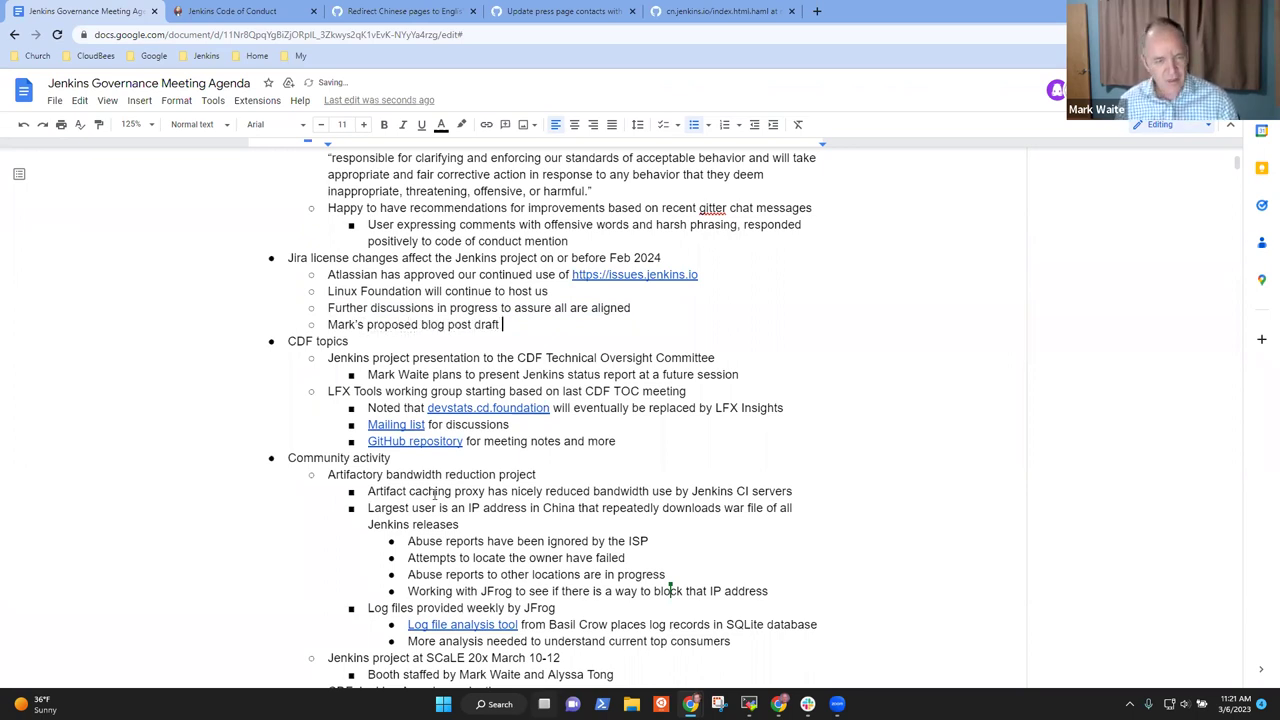
{"action": "type", "text": "has started b"}
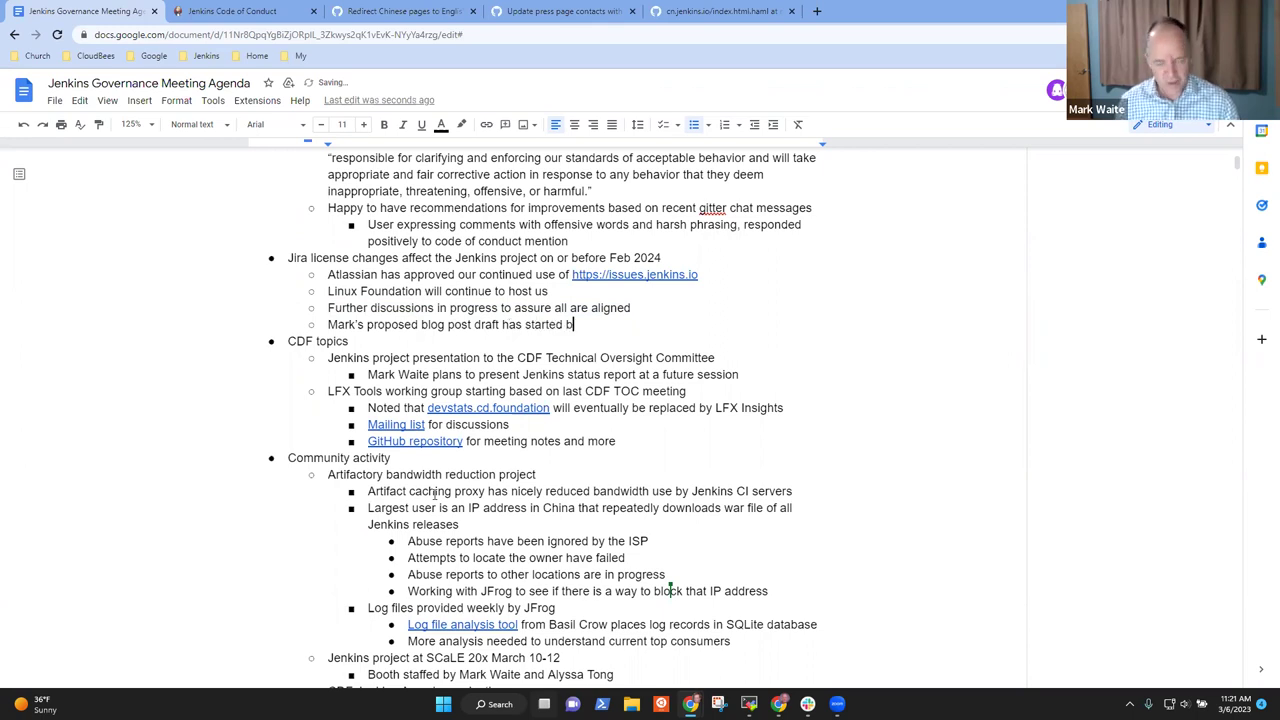
{"action": "type", "text": "ut not fi"}
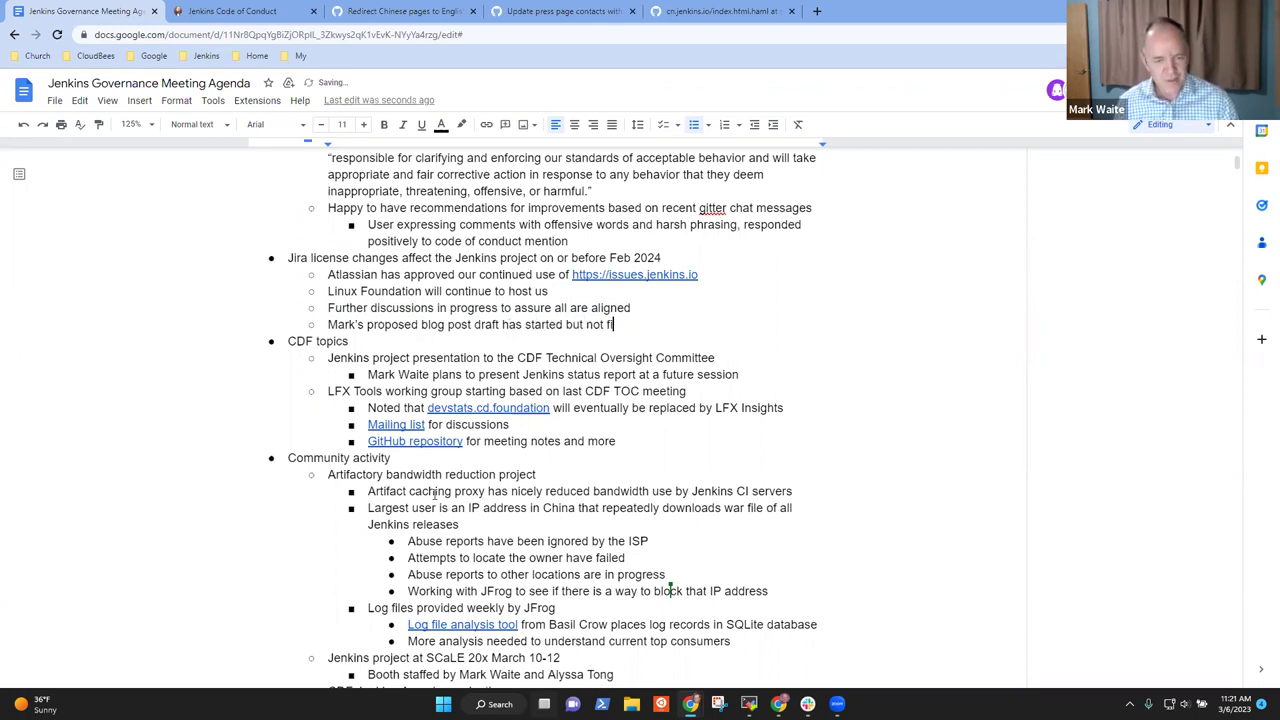
{"action": "type", "text": "nished"}
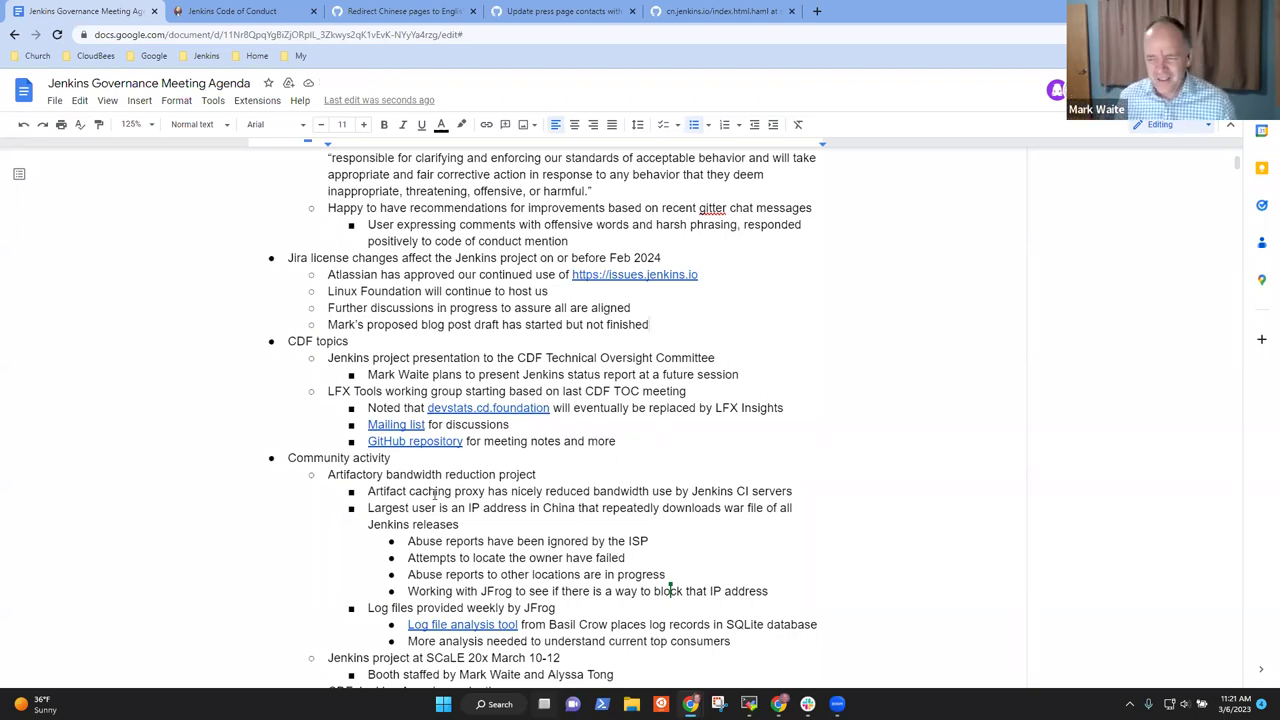
Add a sub-bullet assigning the presenter "to gather more data to make the blog post more interesting", and start an empty sub-bullet below it.
{"action": "key", "text": "Return"}
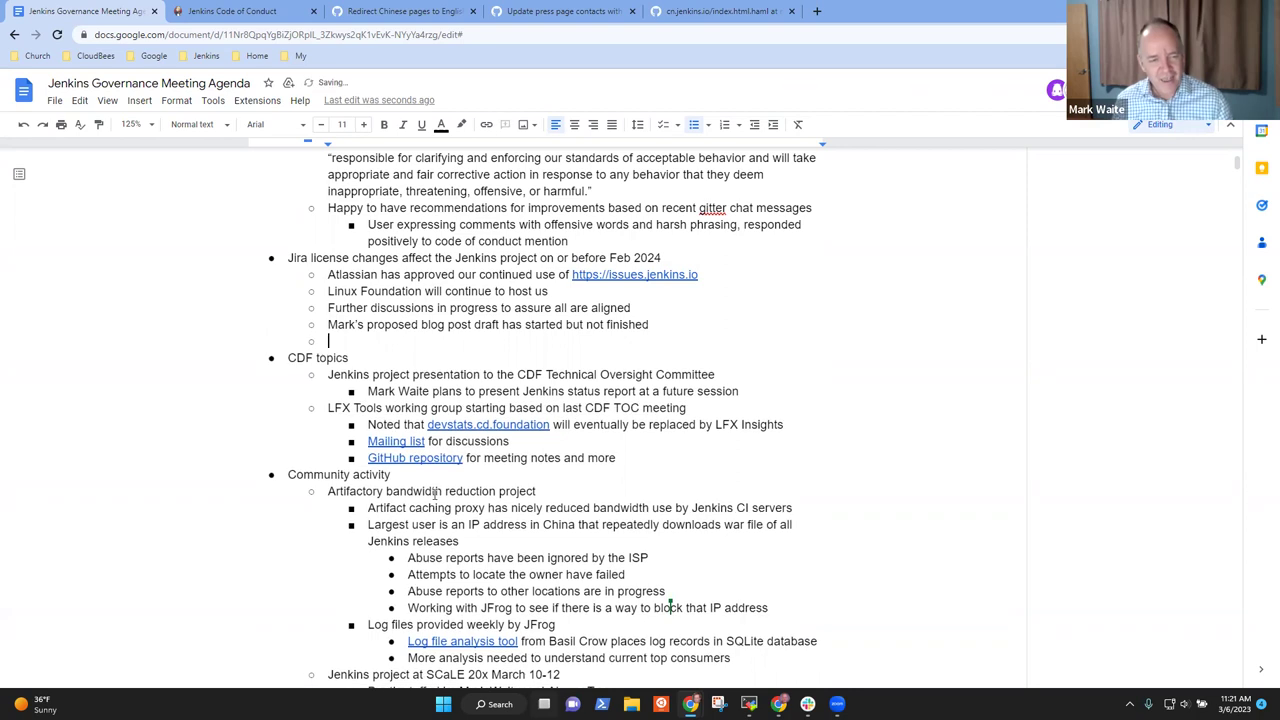
{"action": "type", "text": "Mark to gath"}
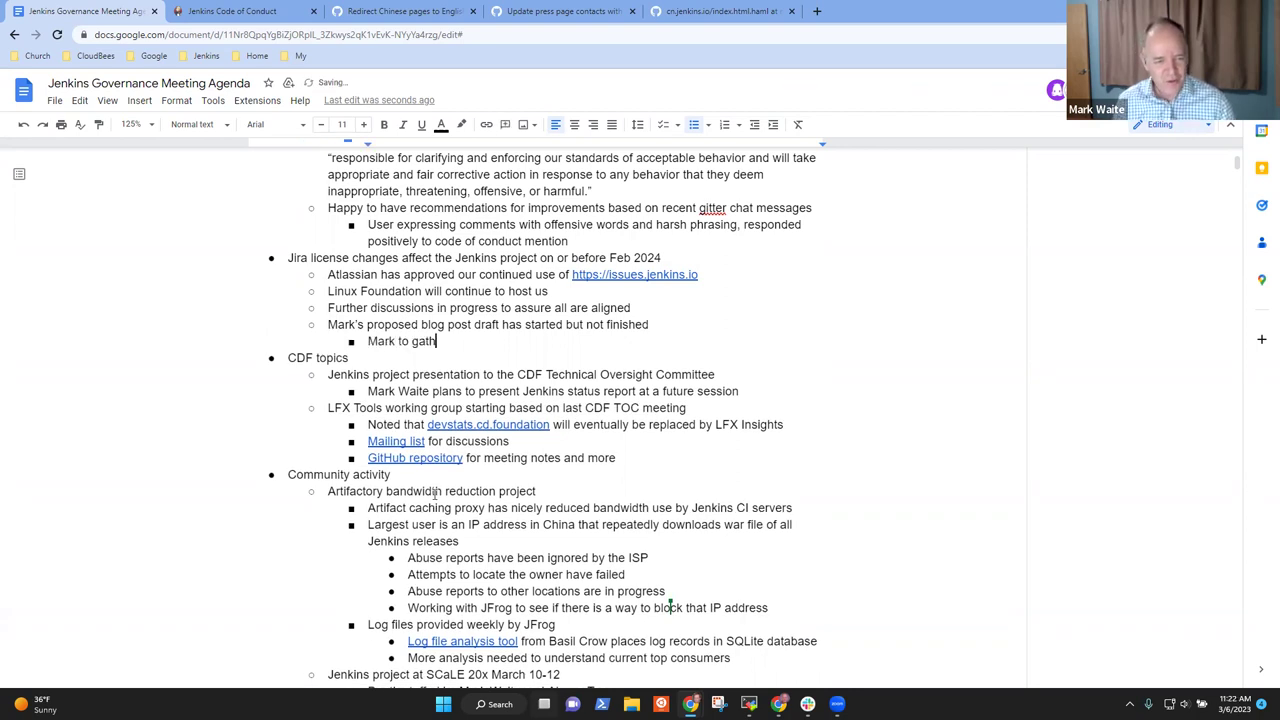
{"action": "type", "text": "er more inter"}
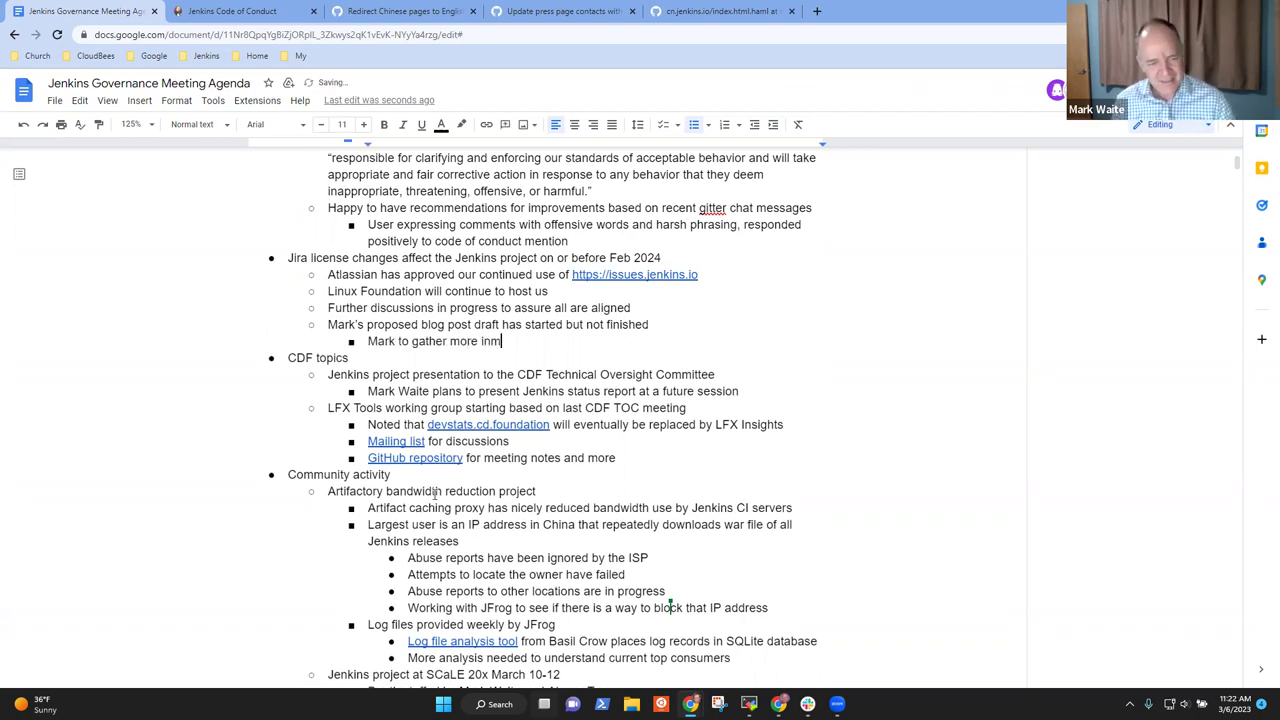
{"action": "key", "text": "BackSpace"}
{"action": "key", "text": "BackSpace"}
{"action": "key", "text": "BackSpace"}
{"action": "key", "text": "BackSpace"}
{"action": "key", "text": "BackSpace"}
{"action": "type", "text": "da"}
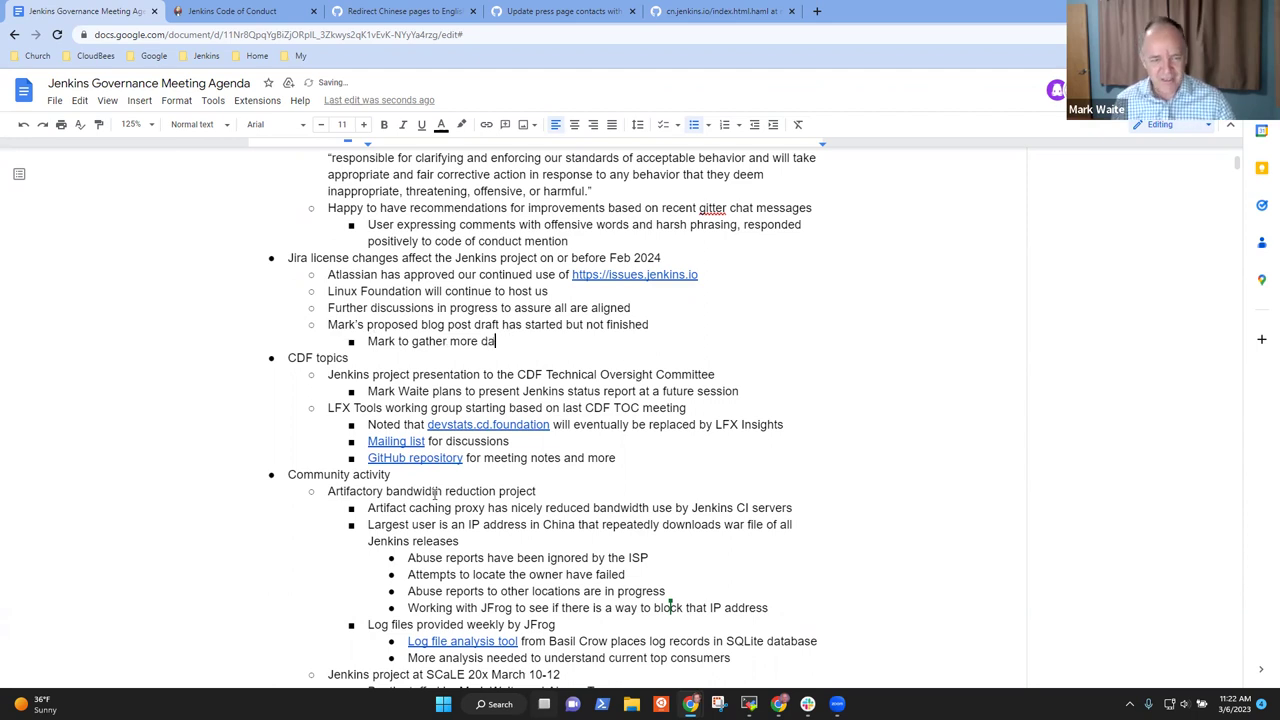
{"action": "type", "text": "ta to make the "}
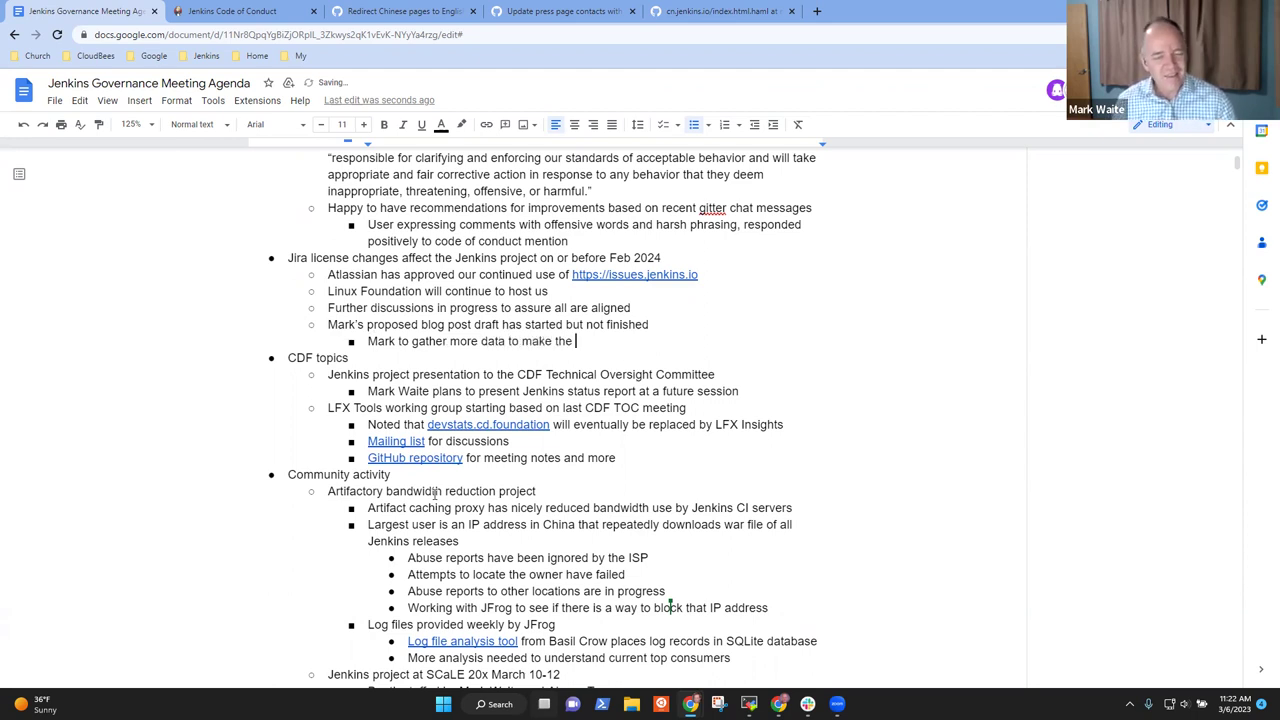
{"action": "type", "text": "blog post "}
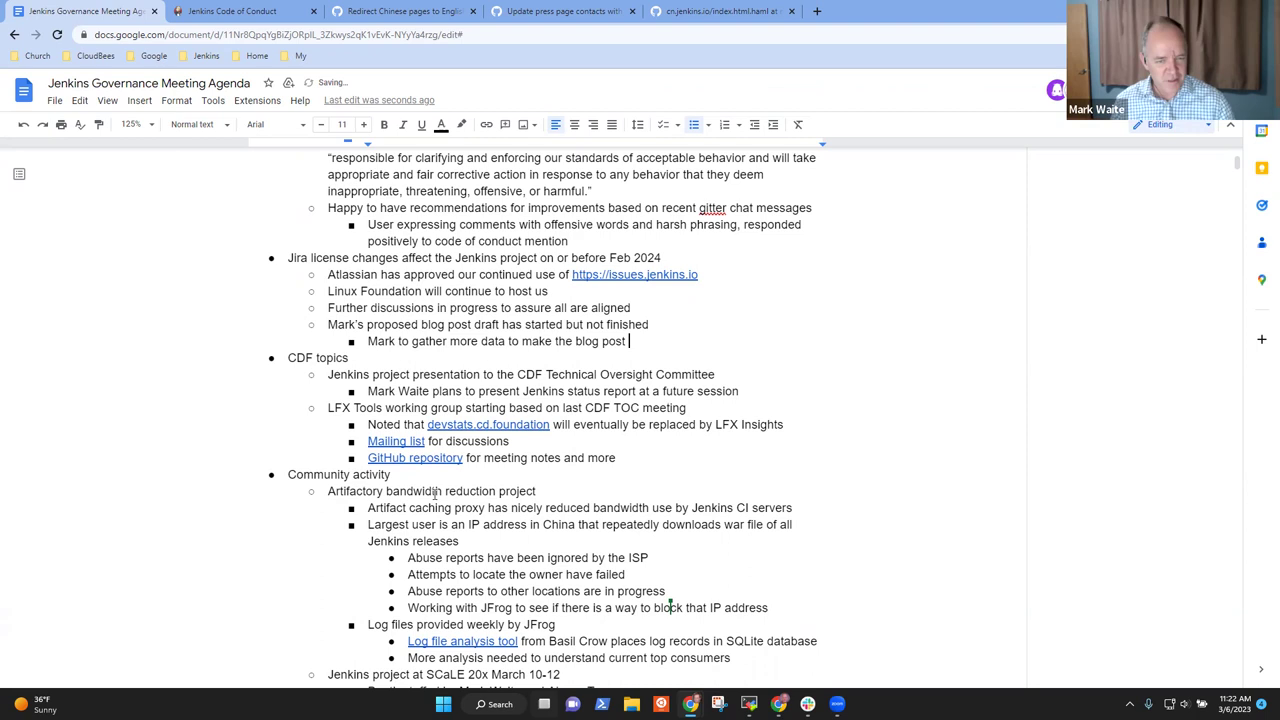
{"action": "type", "text": "more interesting"}
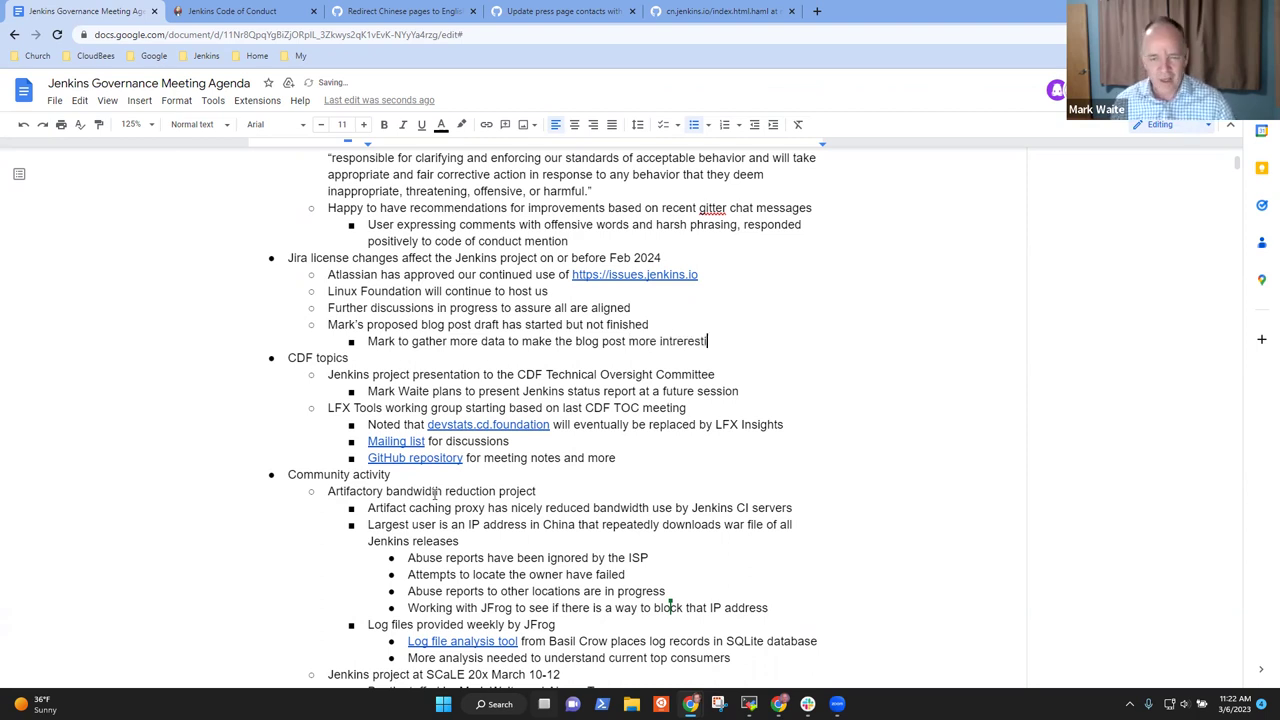
{"action": "key", "text": "BackSpace"}
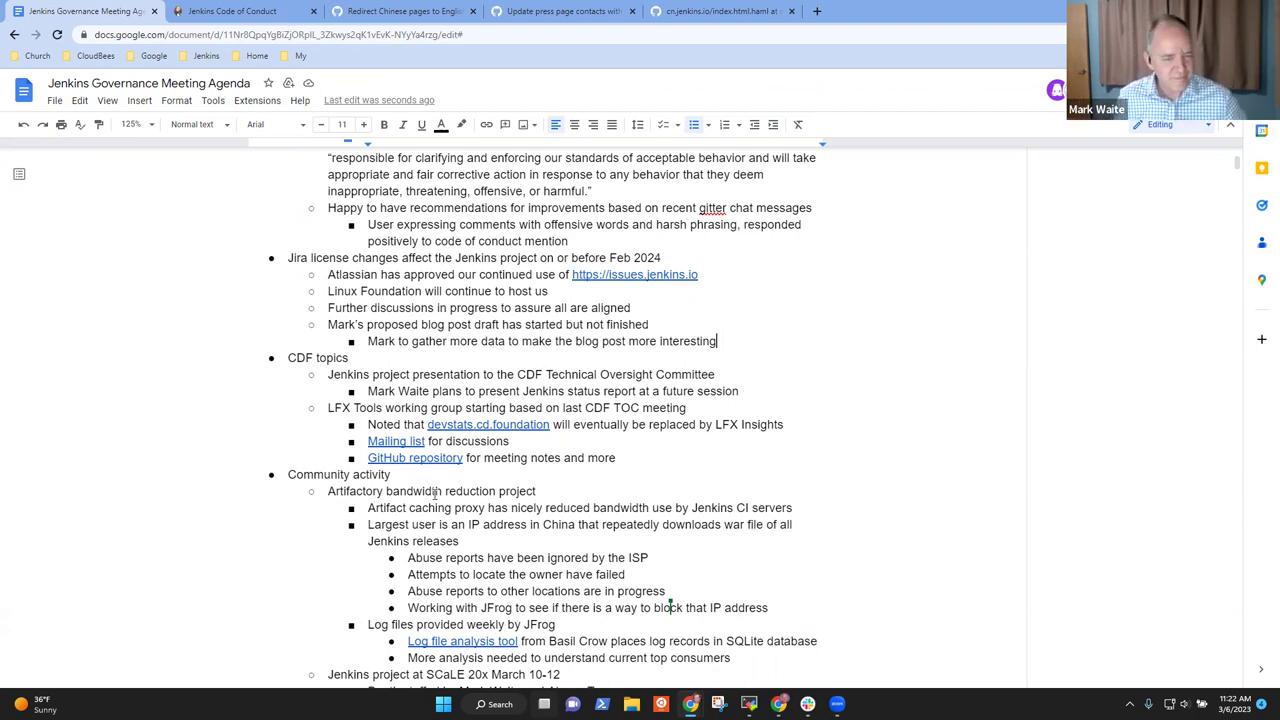
{"action": "key", "text": "Return"}
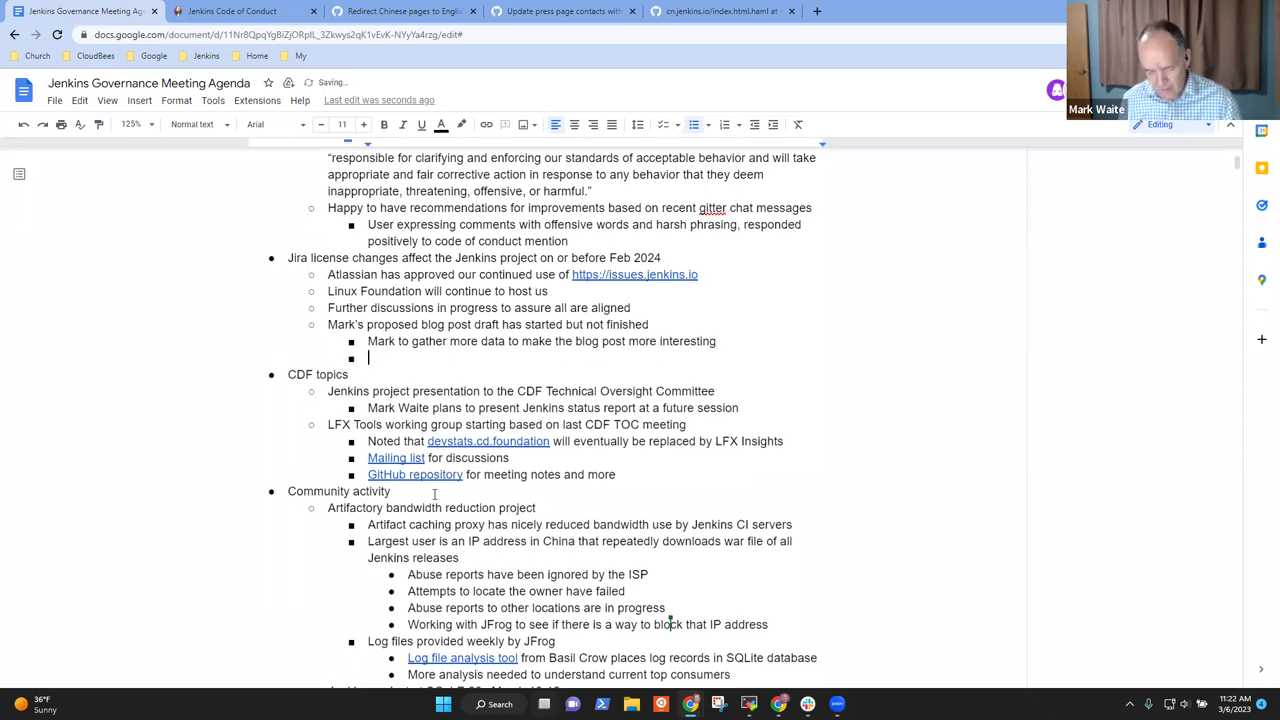
Fill the empty sub-bullet under the blog post draft note with "Write the blog post once with final details from Linux Foundation".
{"action": "type", "text": "Post"}
{"action": "key", "text": "ctrl+BackSpace"}
{"action": "type", "text": "Mark"}
{"action": "key", "text": "ctrl+BackSpace"}
{"action": "type", "text": "Write the blog "}
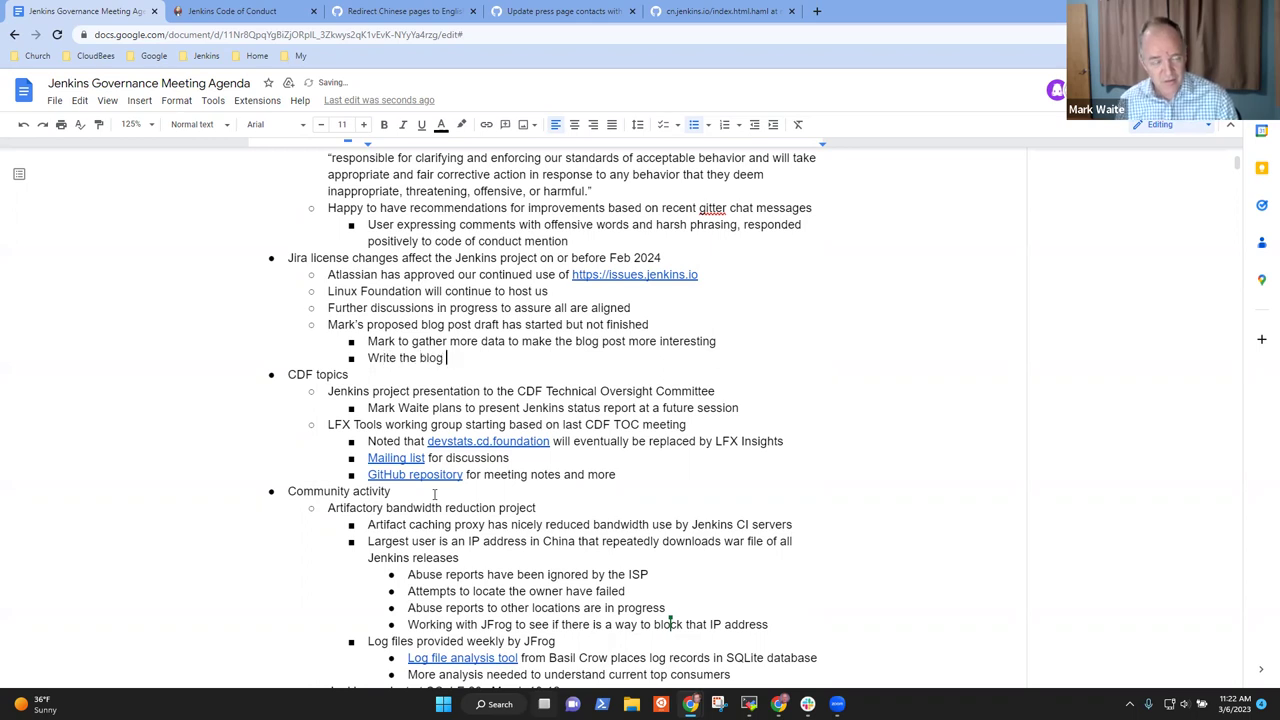
{"action": "type", "text": "post once with"}
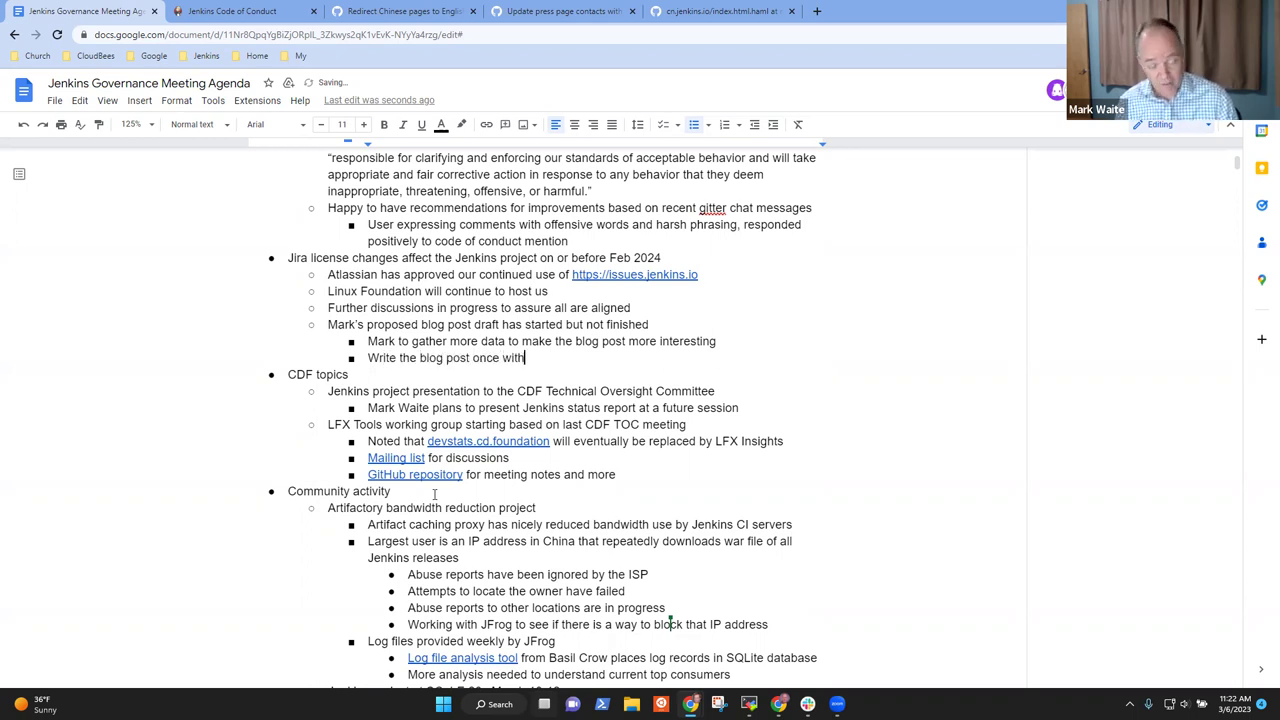
{"action": "type", "text": " have final "}
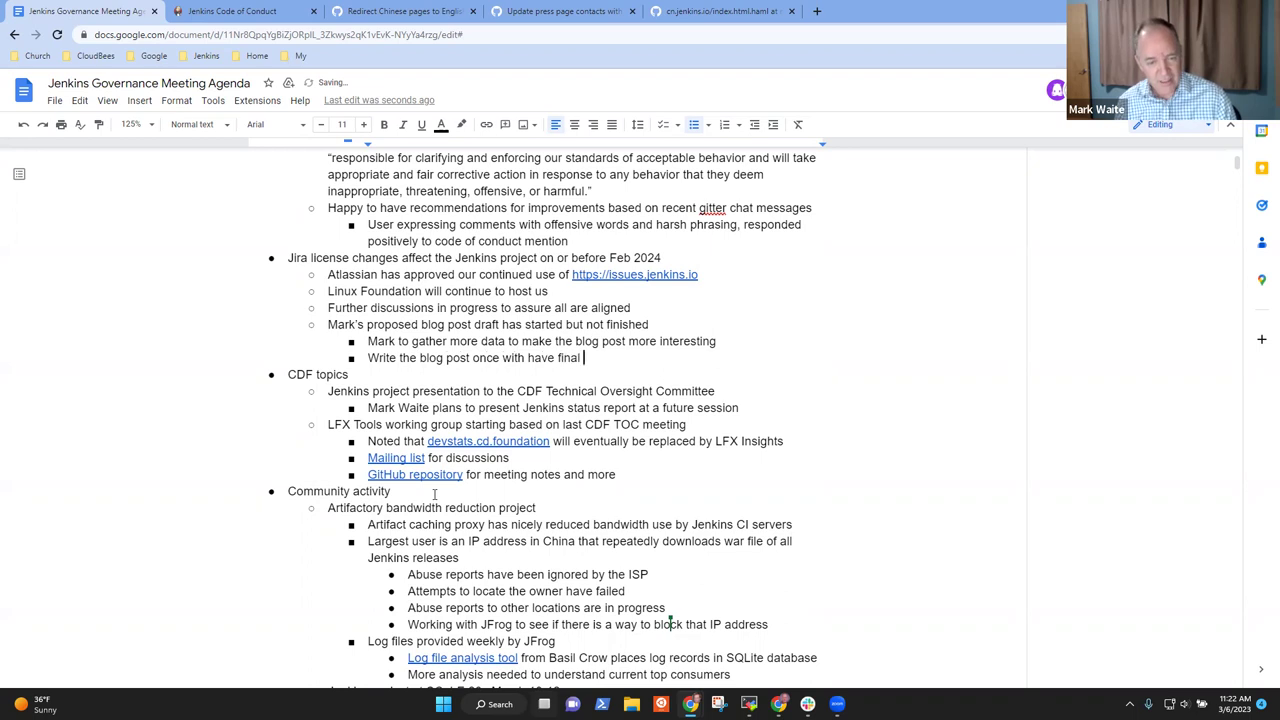
{"action": "type", "text": "details"}
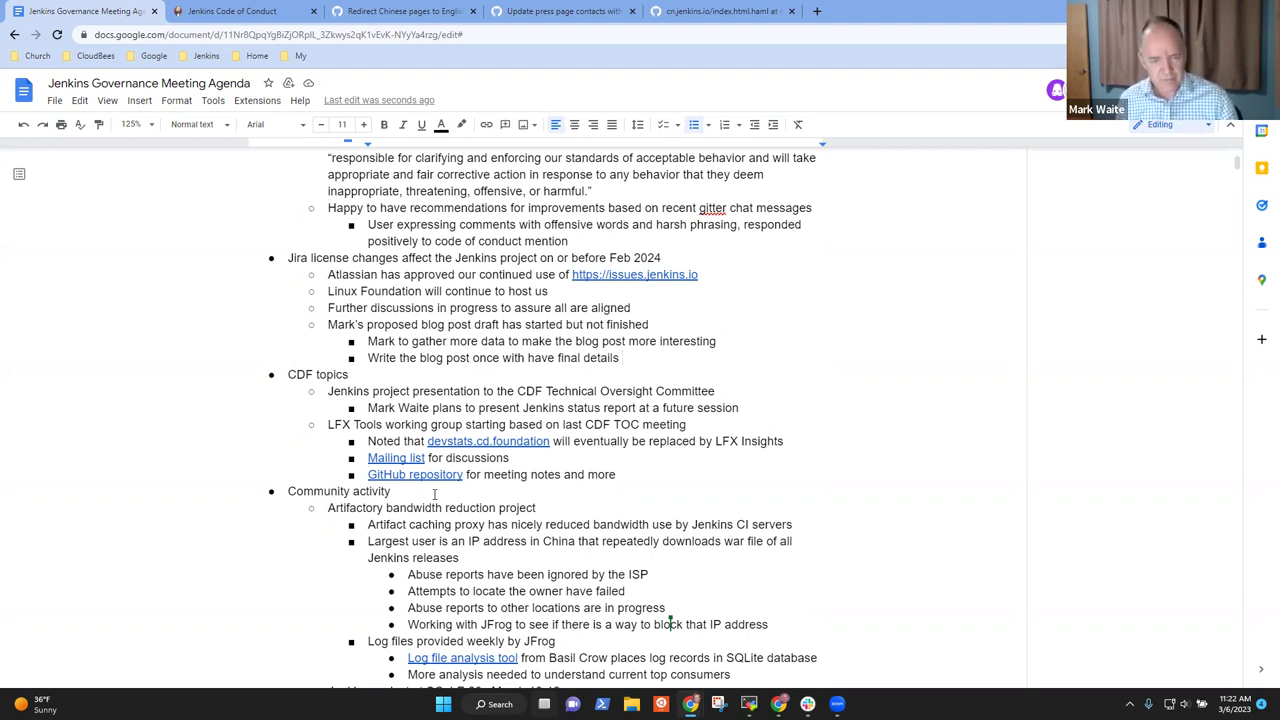
{"action": "key", "text": "ctrl+BackSpace"}
{"action": "key", "text": "ctrl+BackSpace"}
{"action": "key", "text": "ctrl+BackSpace"}
{"action": "type", "text": "final details from"}
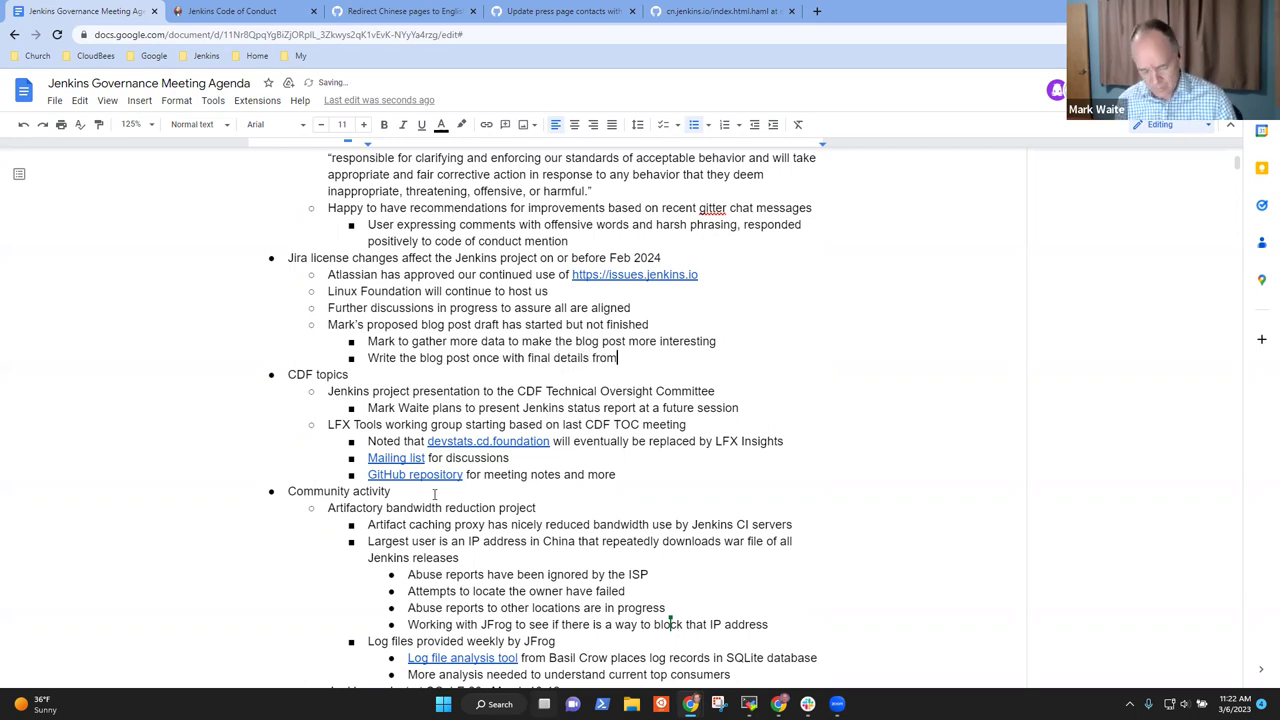
{"action": "type", "text": " Linux Founda"}
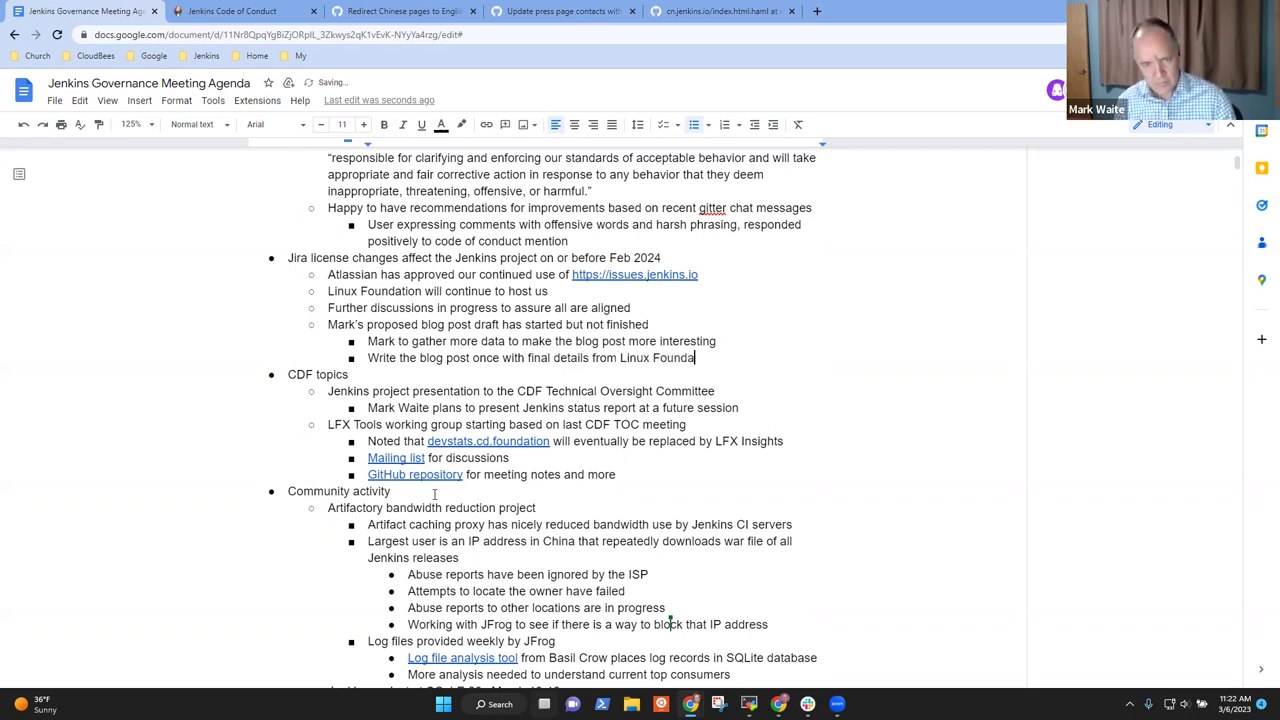
{"action": "type", "text": "tion"}
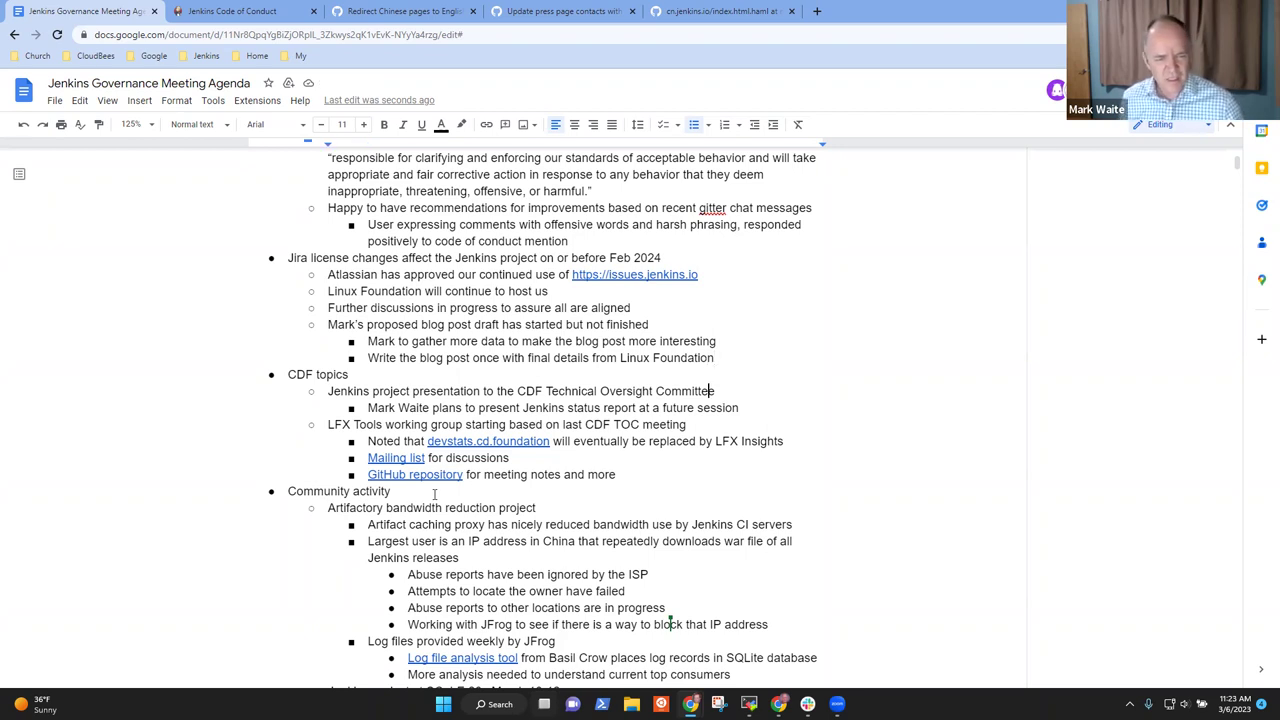
Highlight the CDF topics heading, followed by the line about the Jenkins project presentation to the CDF Technical Oversight Committee.
{"action": "key", "text": "shift+Down"}
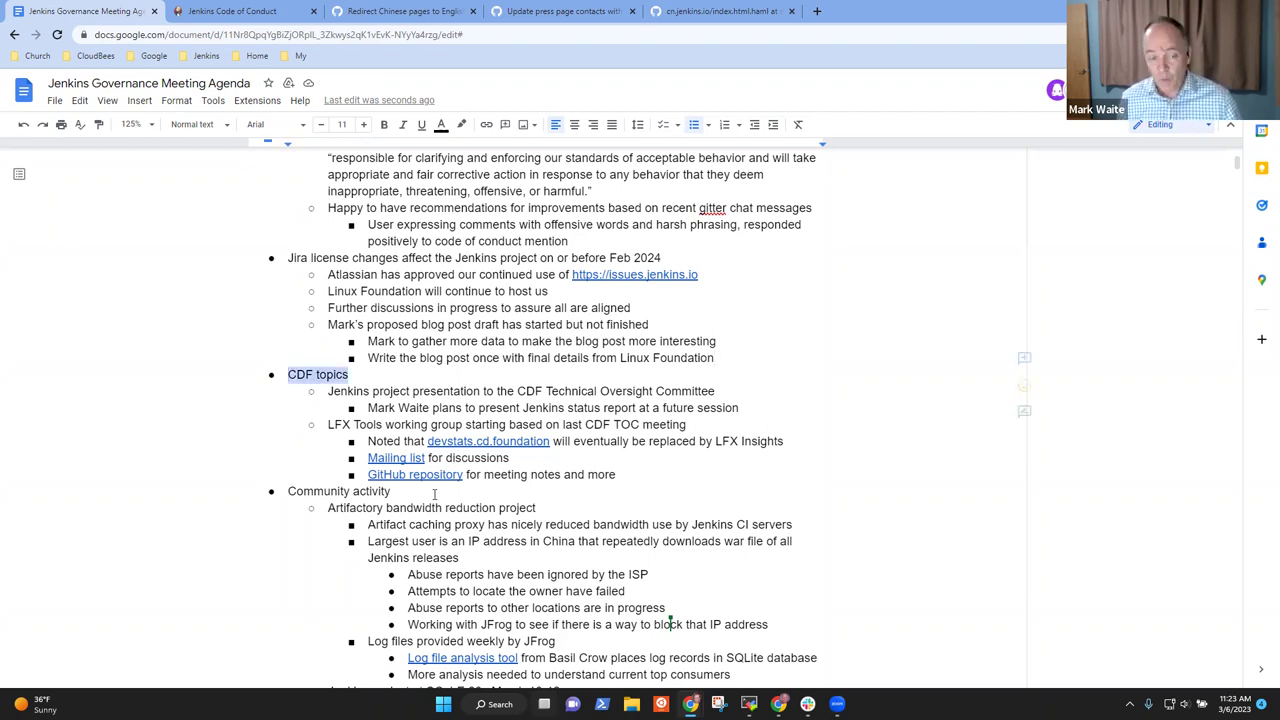
{"action": "key", "text": "Right"}
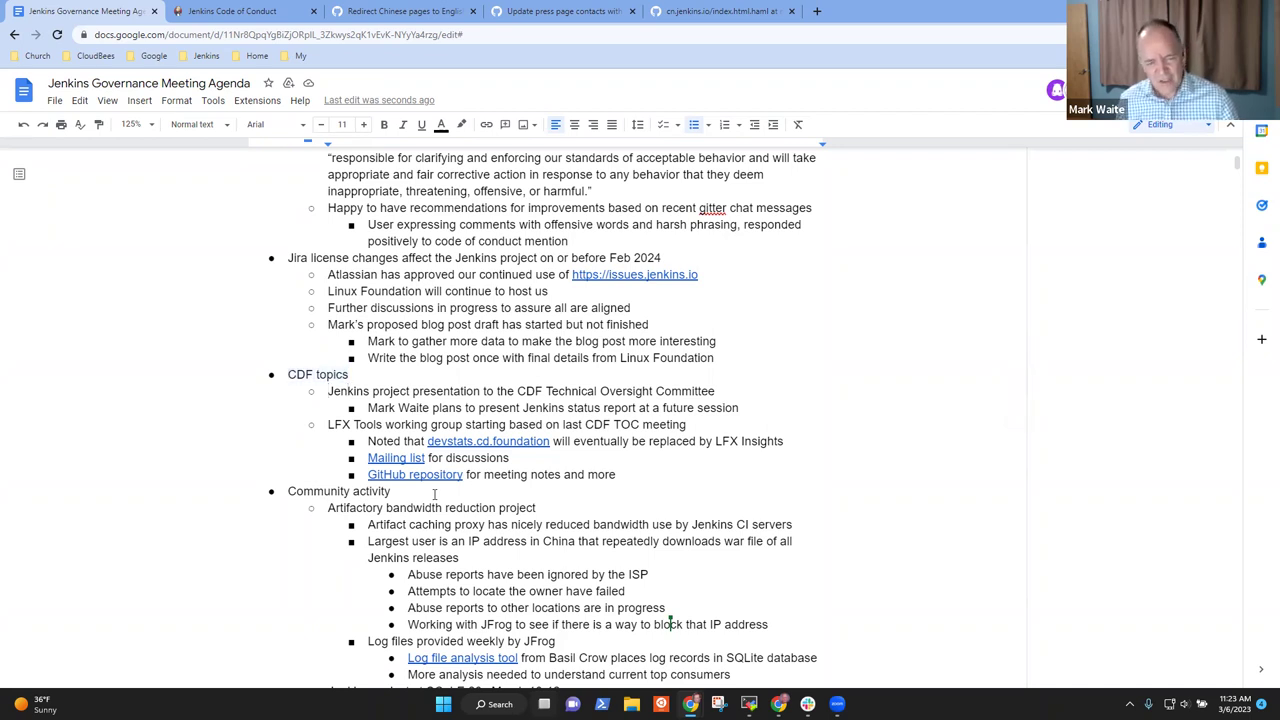
{"action": "key", "text": "shift+End"}
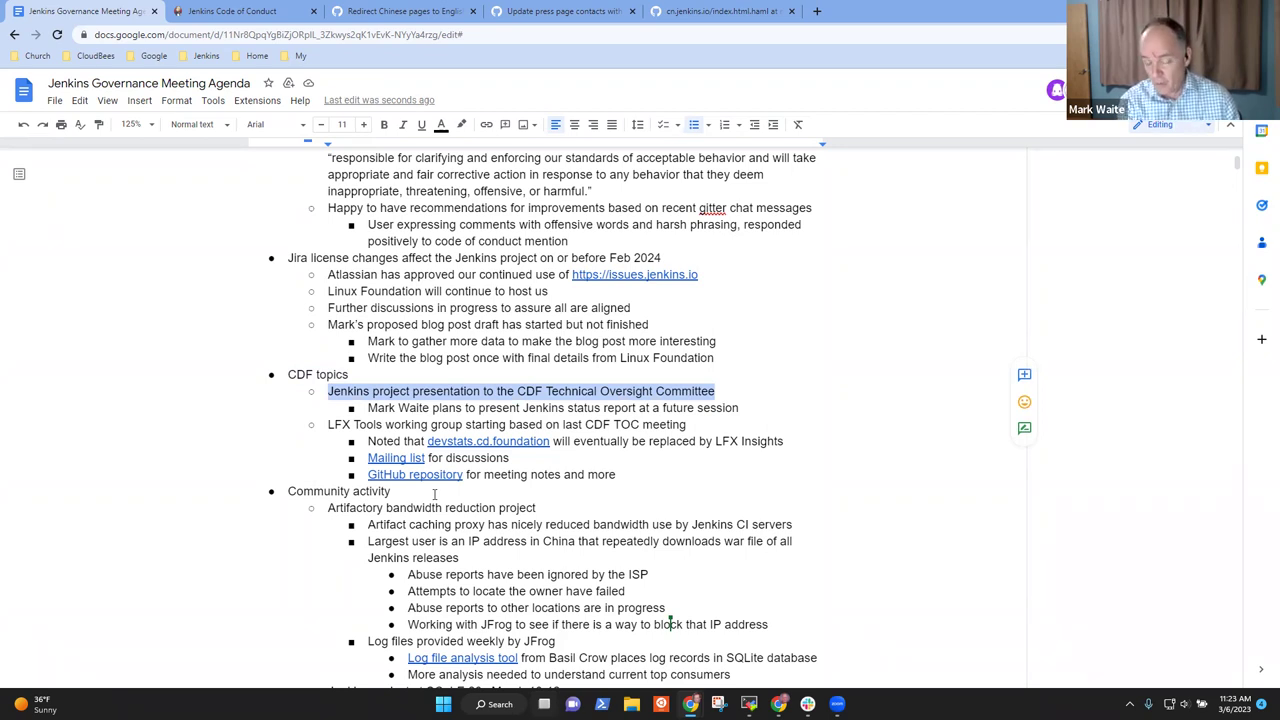
Under the status report plan, add a nested sub-bullet for the presenter to "create presentation, share it with this group, invite comments, corrections".
{"action": "key", "text": "Down"}
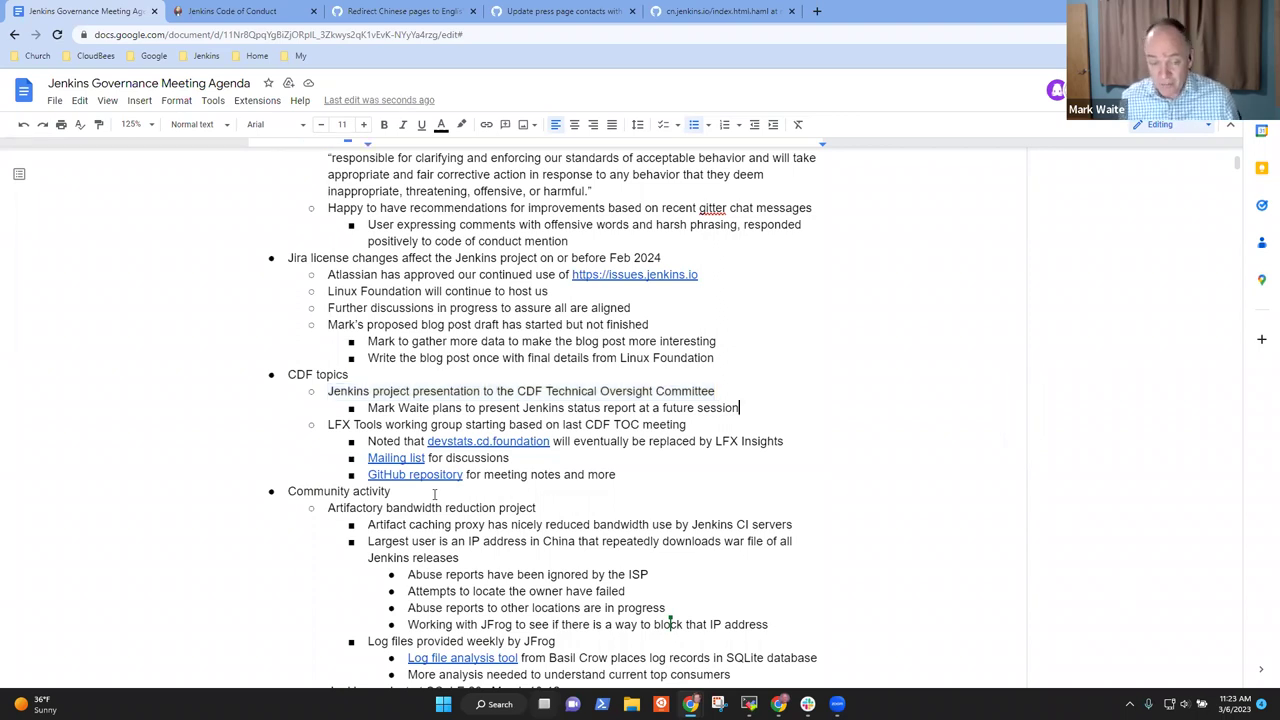
{"action": "key", "text": "Return"}
{"action": "key", "text": "Tab"}
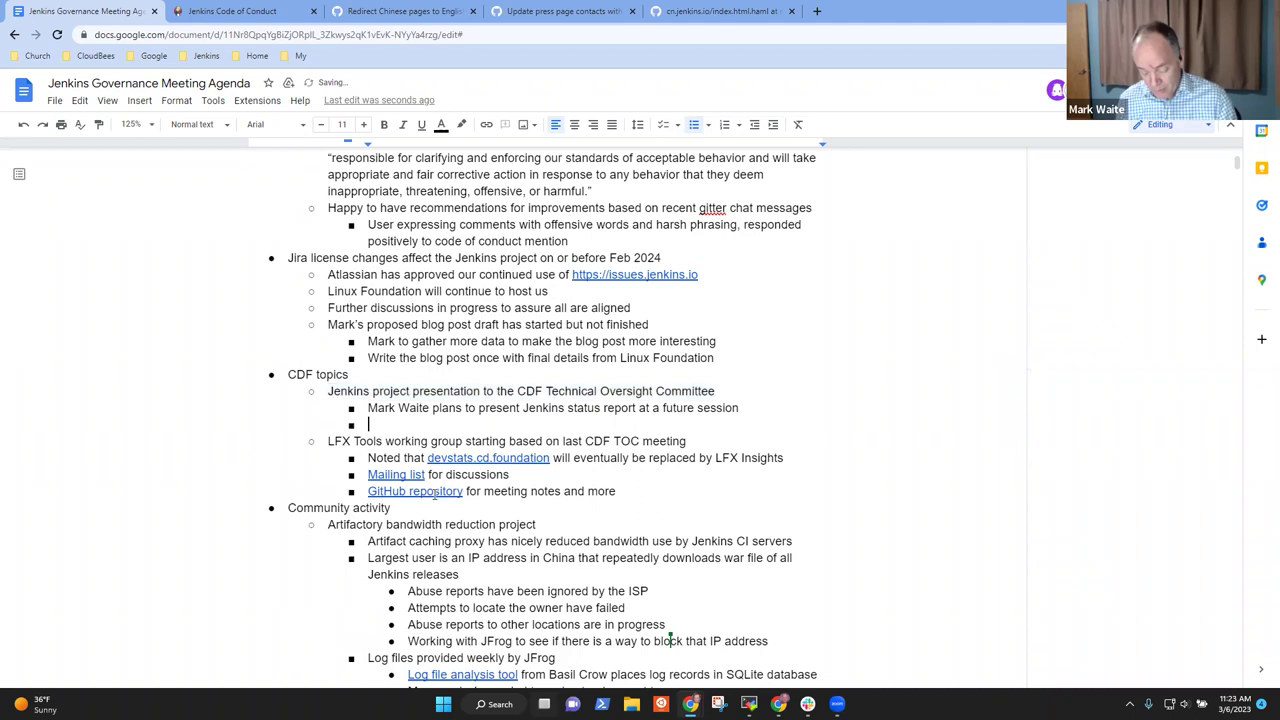
{"action": "type", "text": "Mark create presentation"}
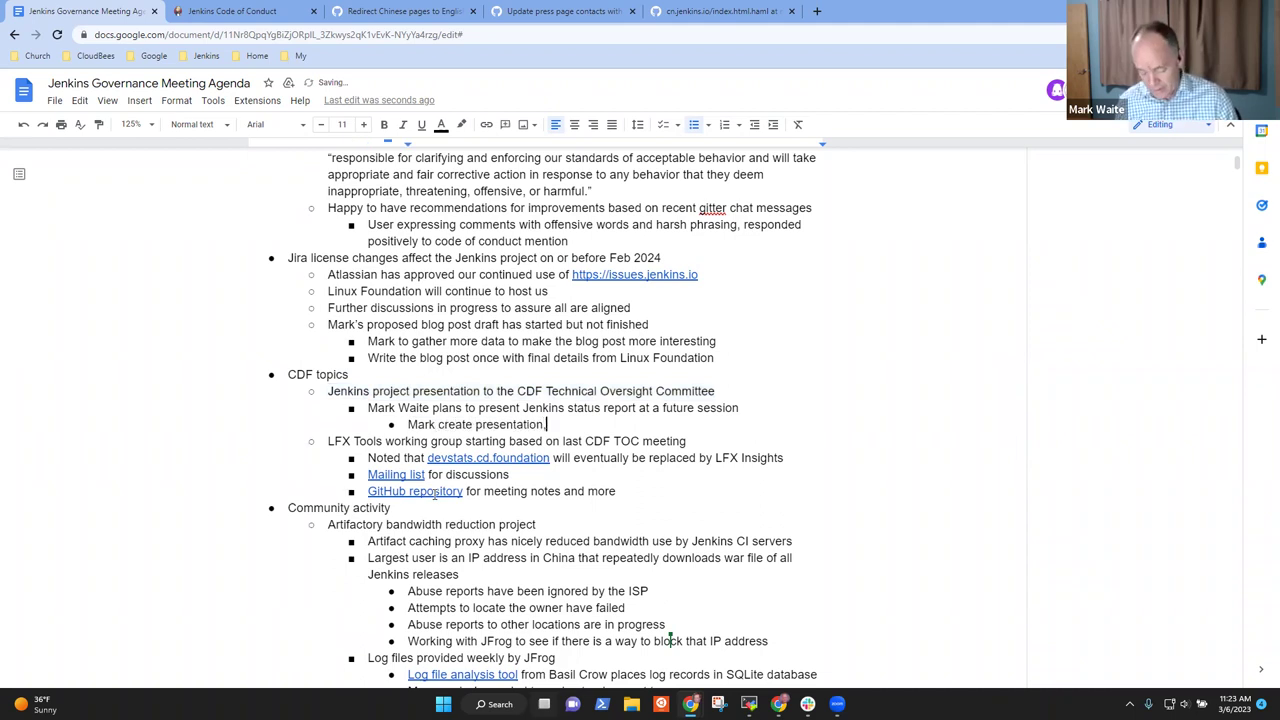
{"action": "type", "text": ", share it with this group, invite"}
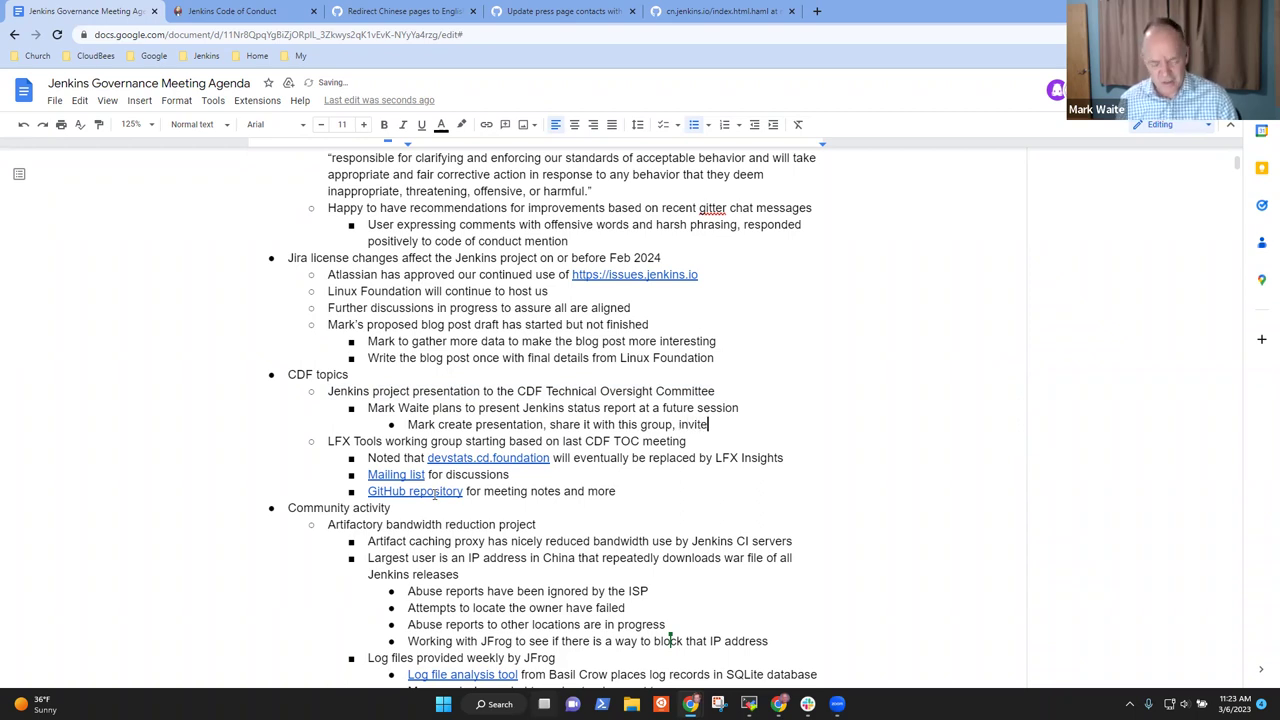
{"action": "type", "text": " comments"}
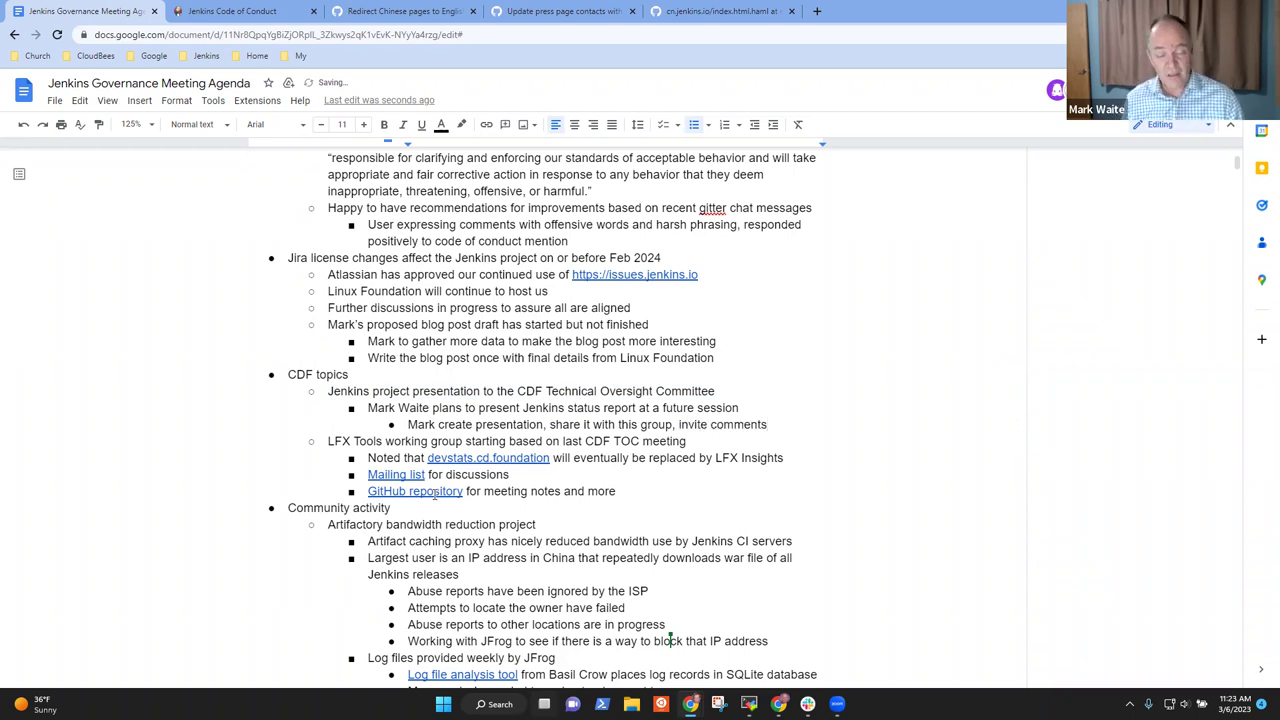
{"action": "type", "text": ", corrections"}
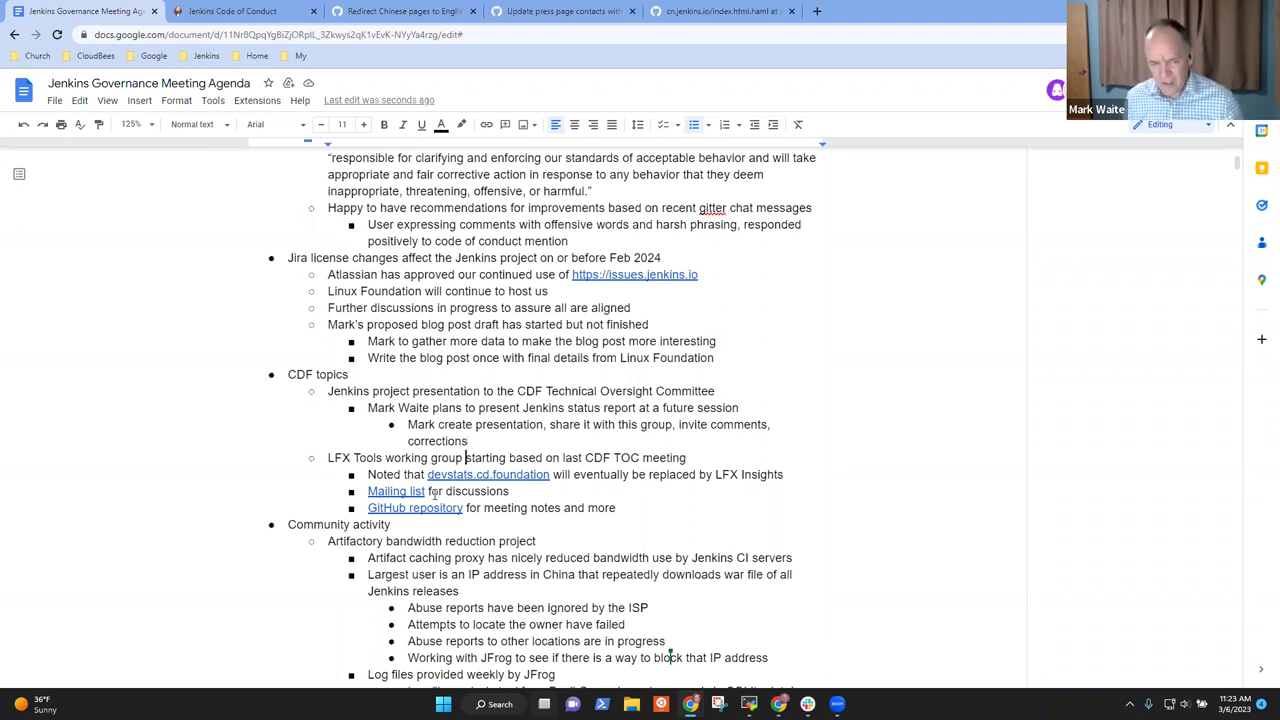
Highlight the LFX Tools working group line and the words "LFX Insights" in the devstats replacement note.
{"action": "key", "text": "shift+End"}
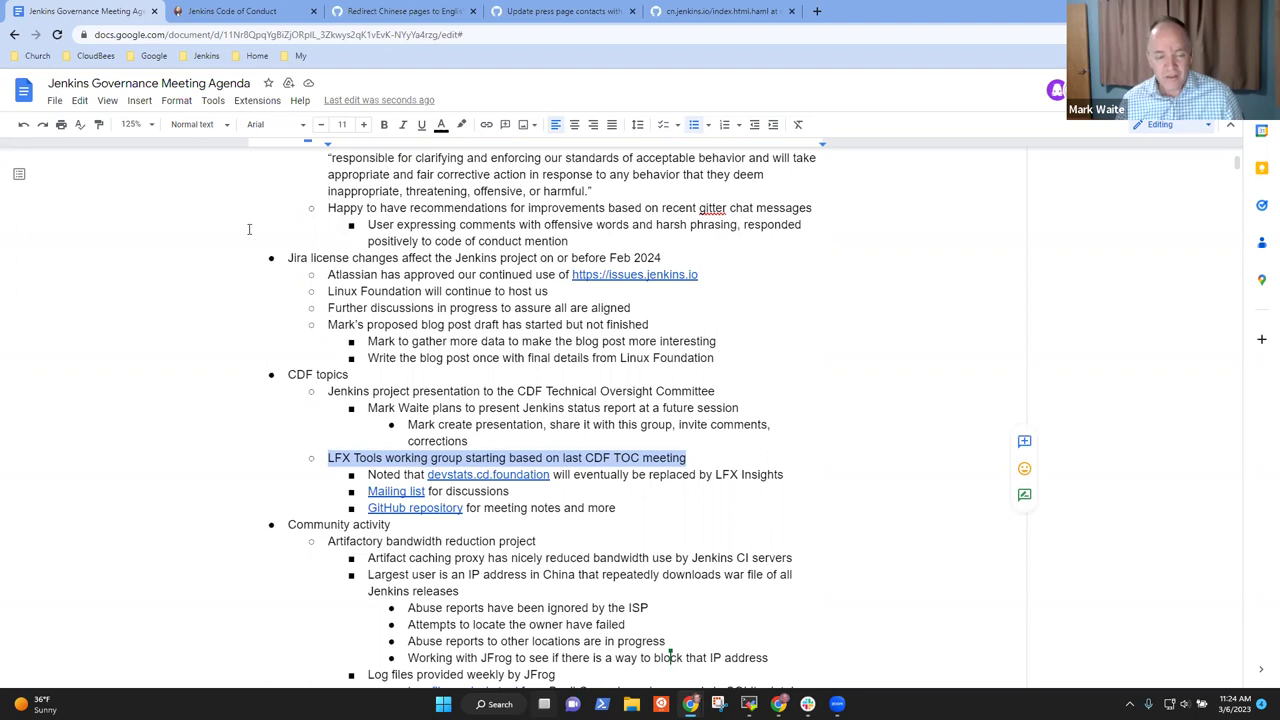
{"action": "left_click", "coordinate": [555, 477]}
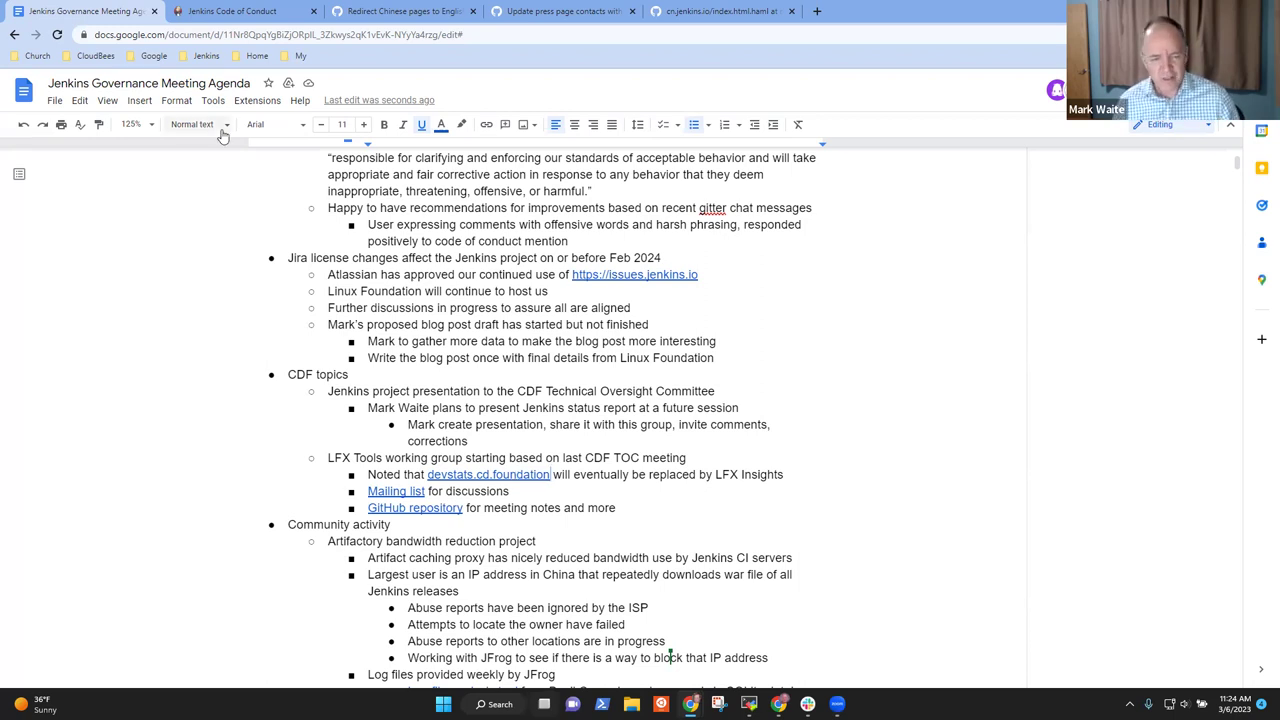
{"action": "left_click", "coordinate": [565, 483]}
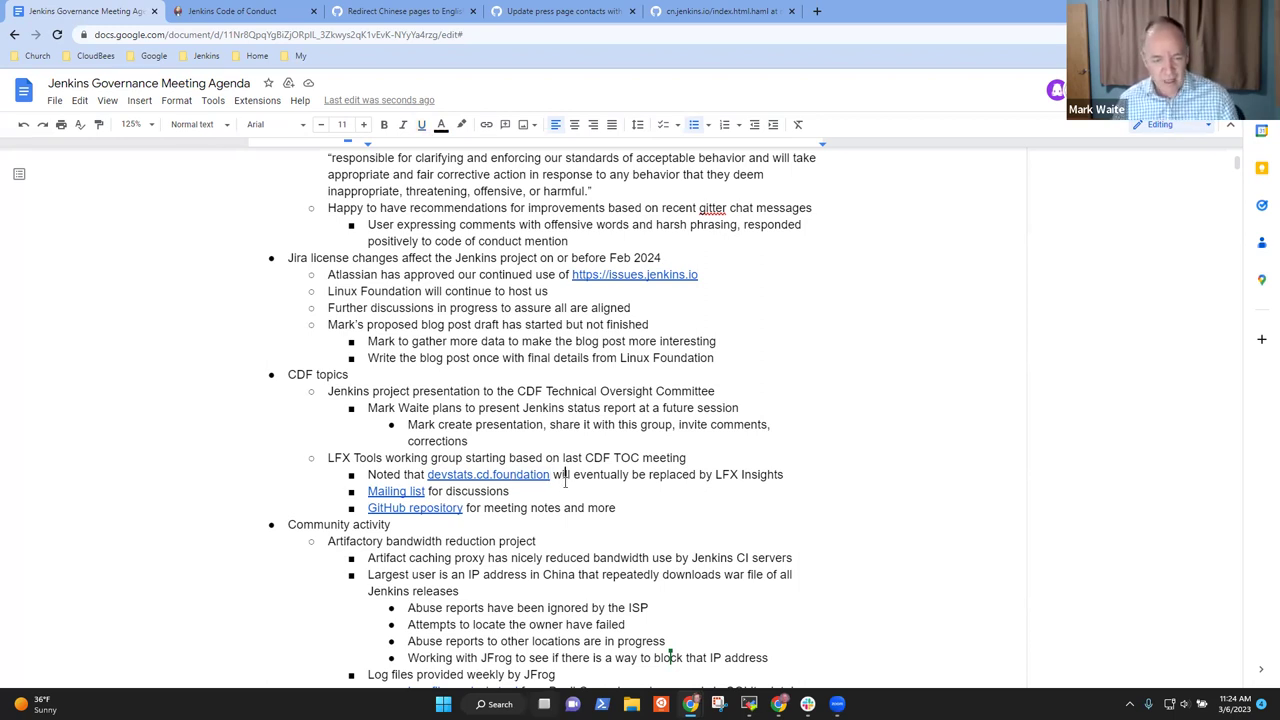
{"action": "key", "text": "ctrl+Right"}
{"action": "key", "text": "ctrl+Right"}
{"action": "key", "text": "ctrl+Right"}
{"action": "key", "text": "ctrl+Right"}
{"action": "key", "text": "ctrl+Right"}
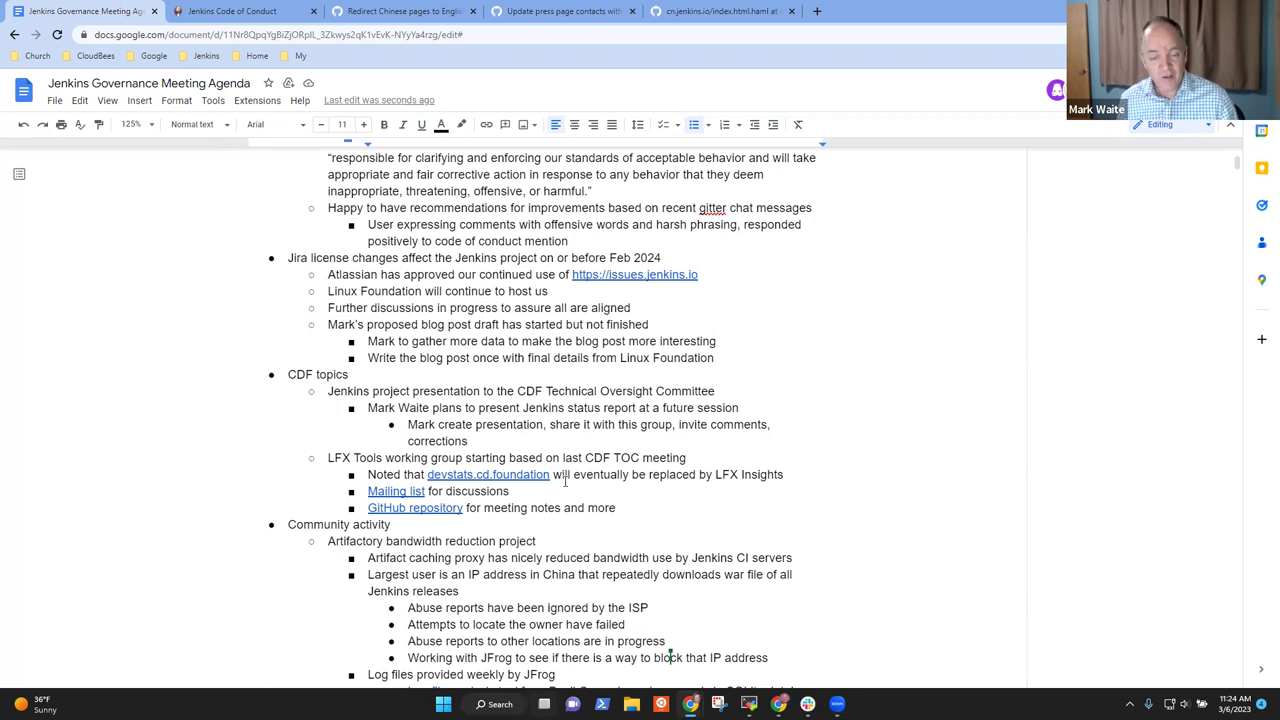
{"action": "key", "text": "shift+End"}
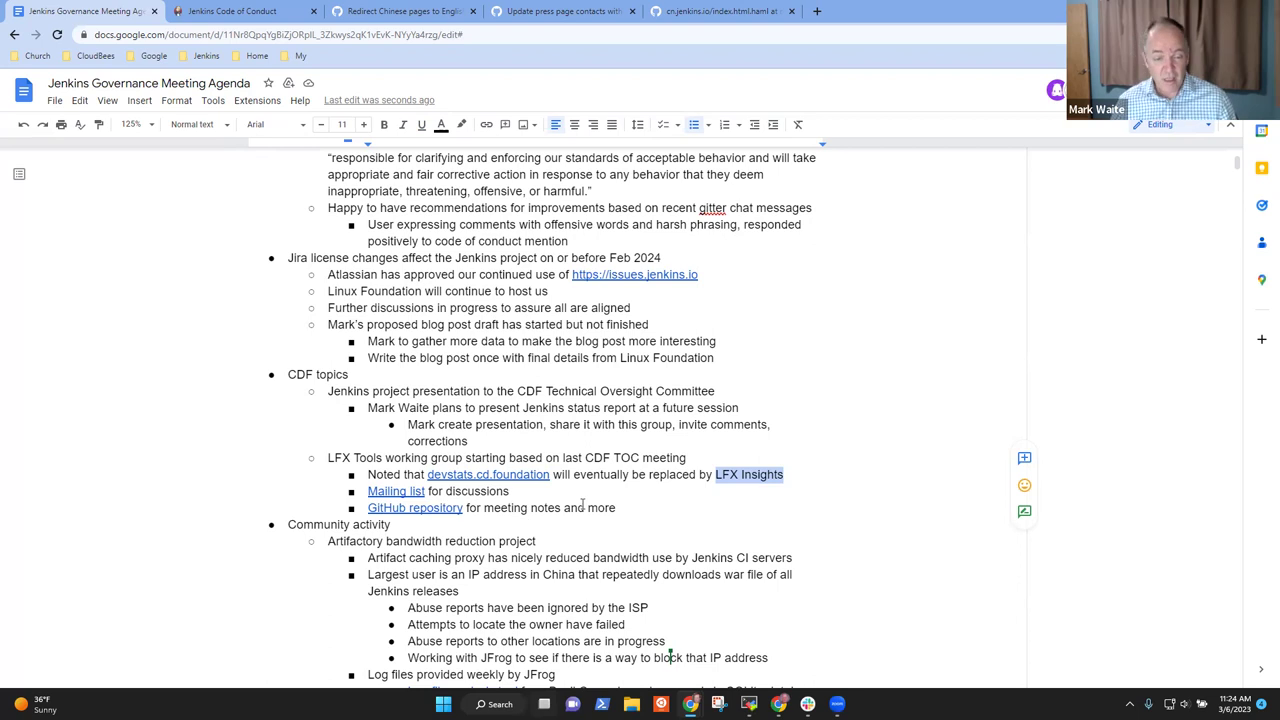
{"action": "left_click", "coordinate": [584, 506]}
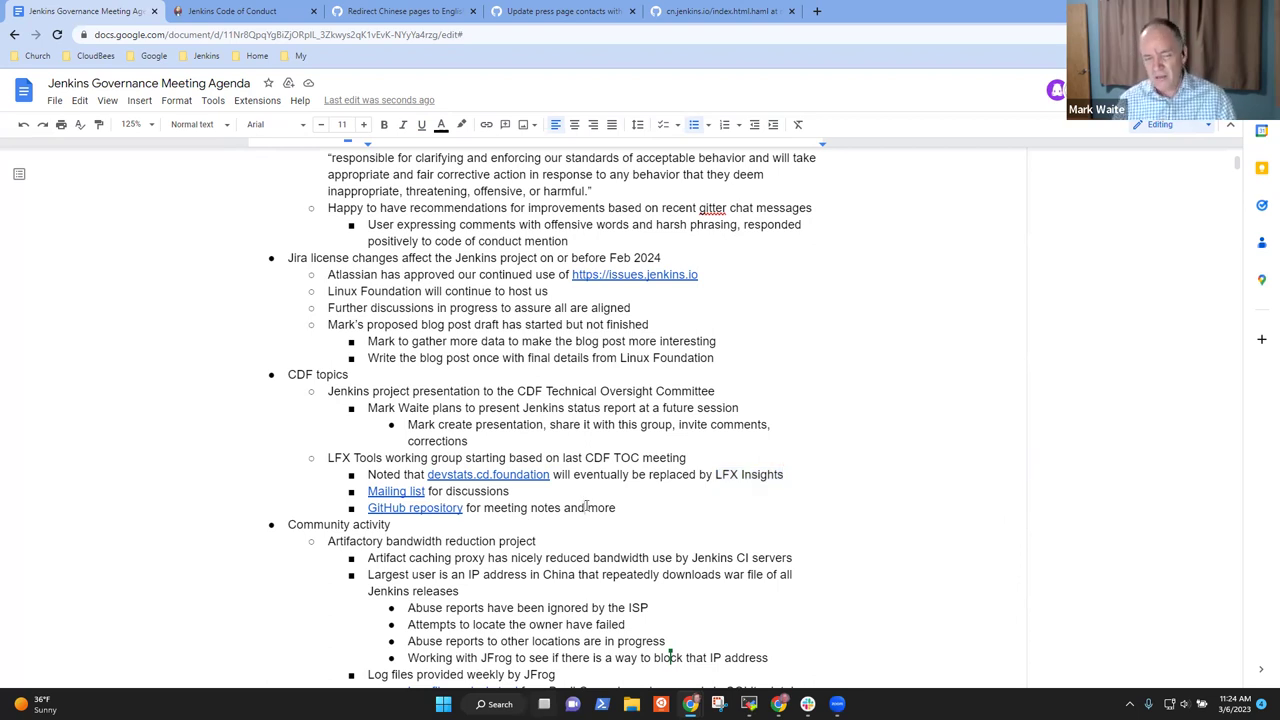
Open the devstats.cd.foundation link to view the contributing companies chart, and return to the meeting notes.
{"action": "left_click", "coordinate": [509, 474]}
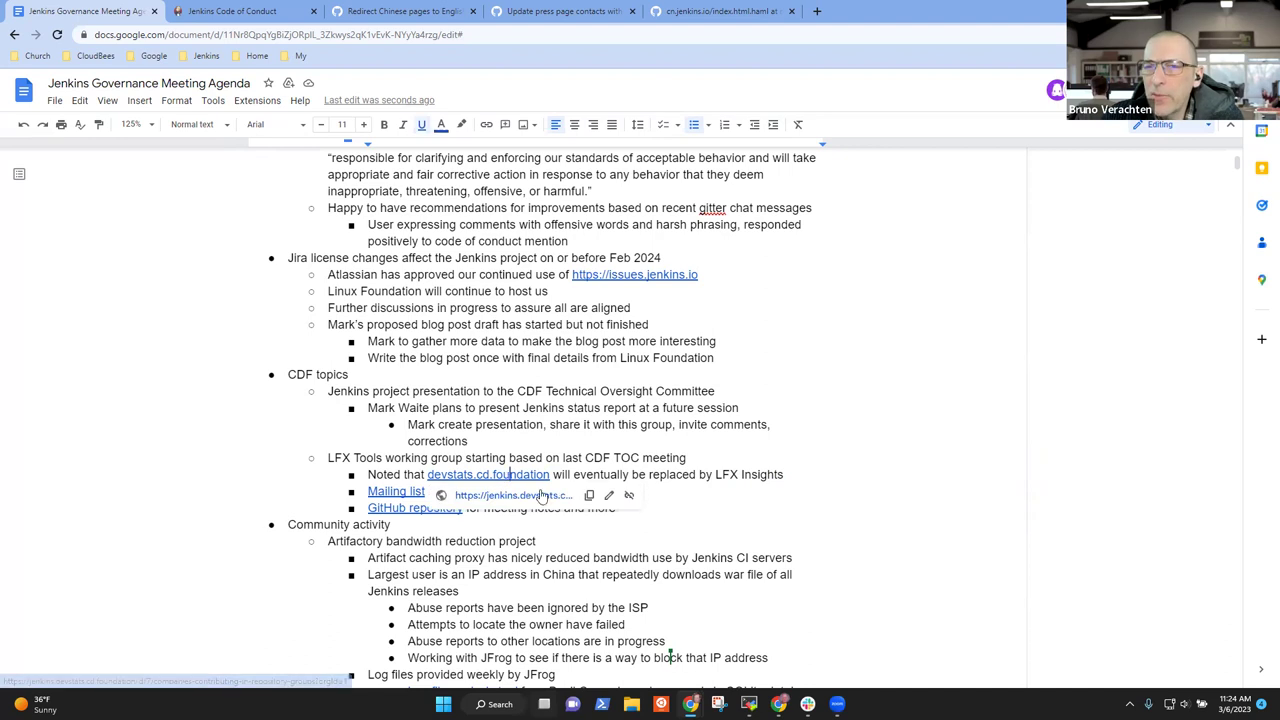
{"action": "left_click", "coordinate": [540, 496]}
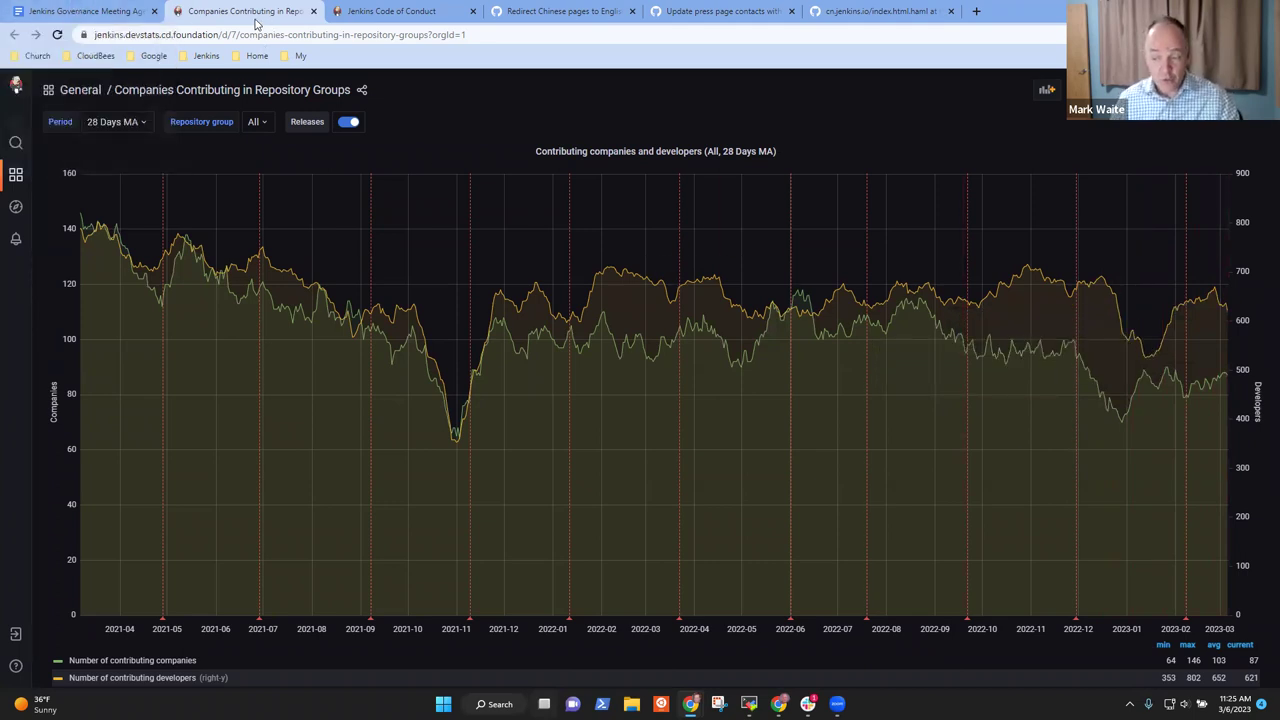
{"action": "left_click", "coordinate": [113, 18]}
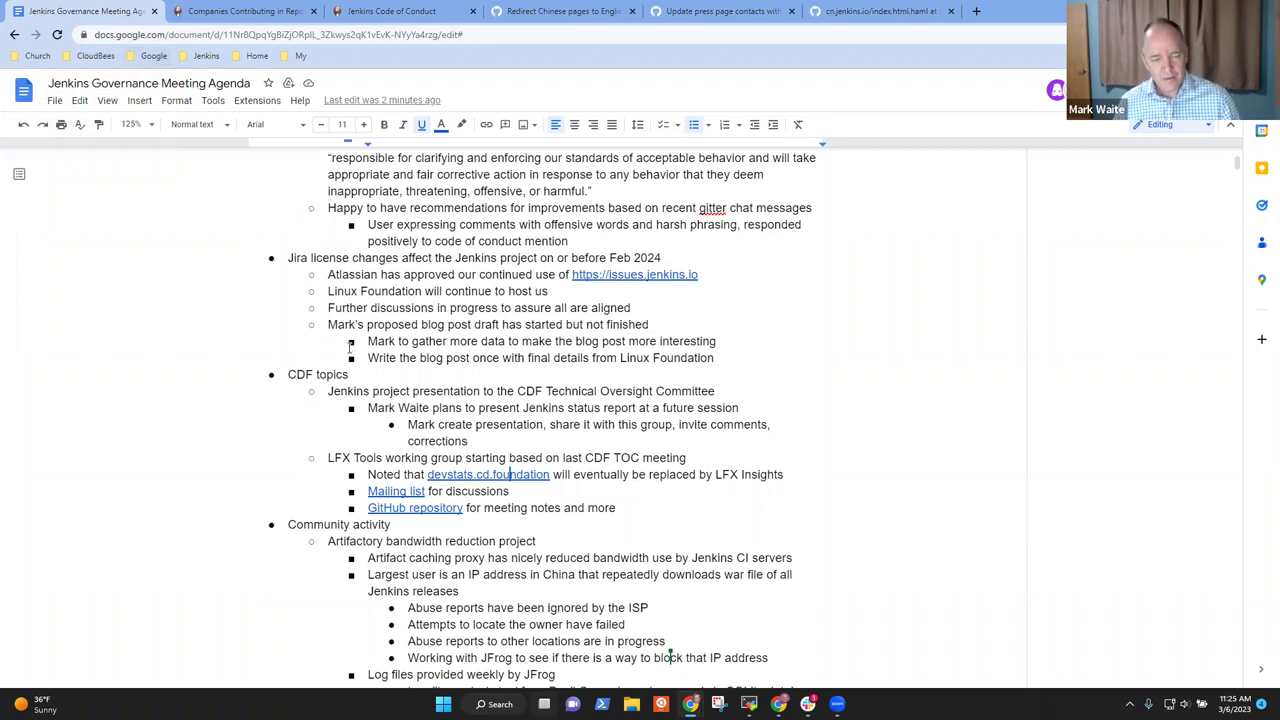
Highlight the Community activity heading in the March 6 meeting notes.
{"action": "scroll", "coordinate": [437, 303], "scroll_direction": "down", "scroll_amount": 3}
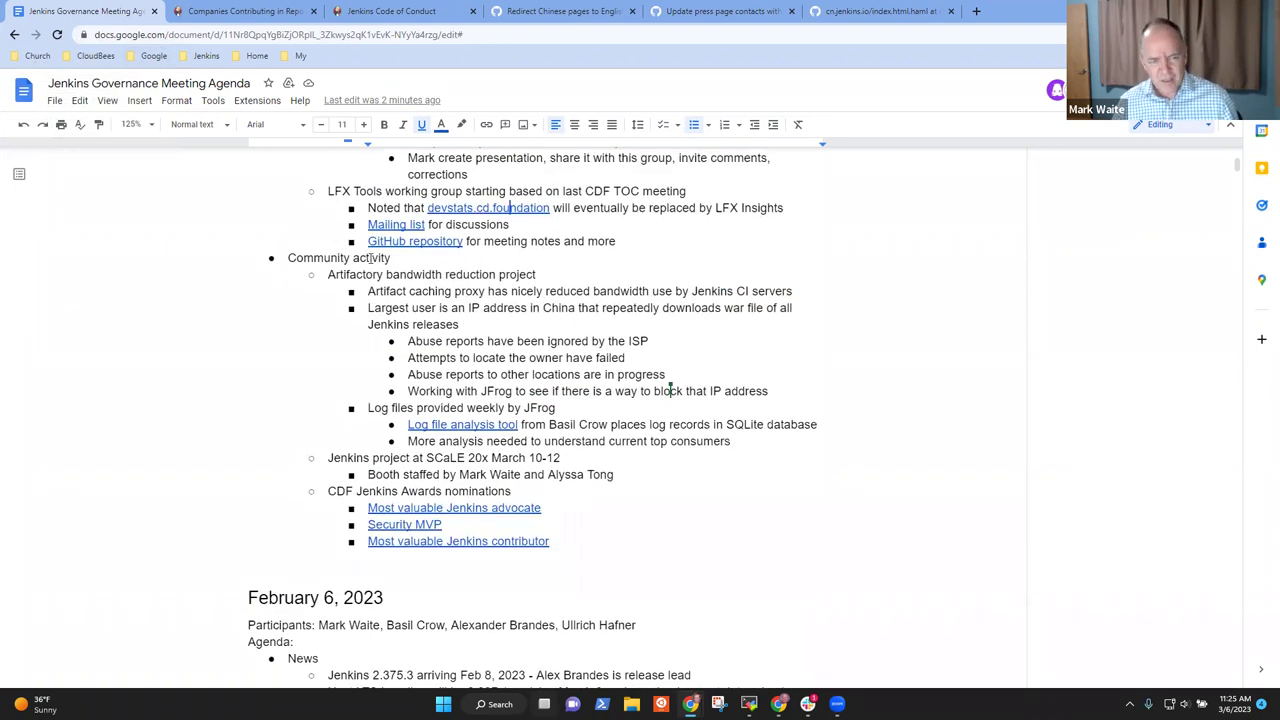
{"action": "key", "text": "Down"}
{"action": "key", "text": "Down"}
{"action": "key", "text": "Down"}
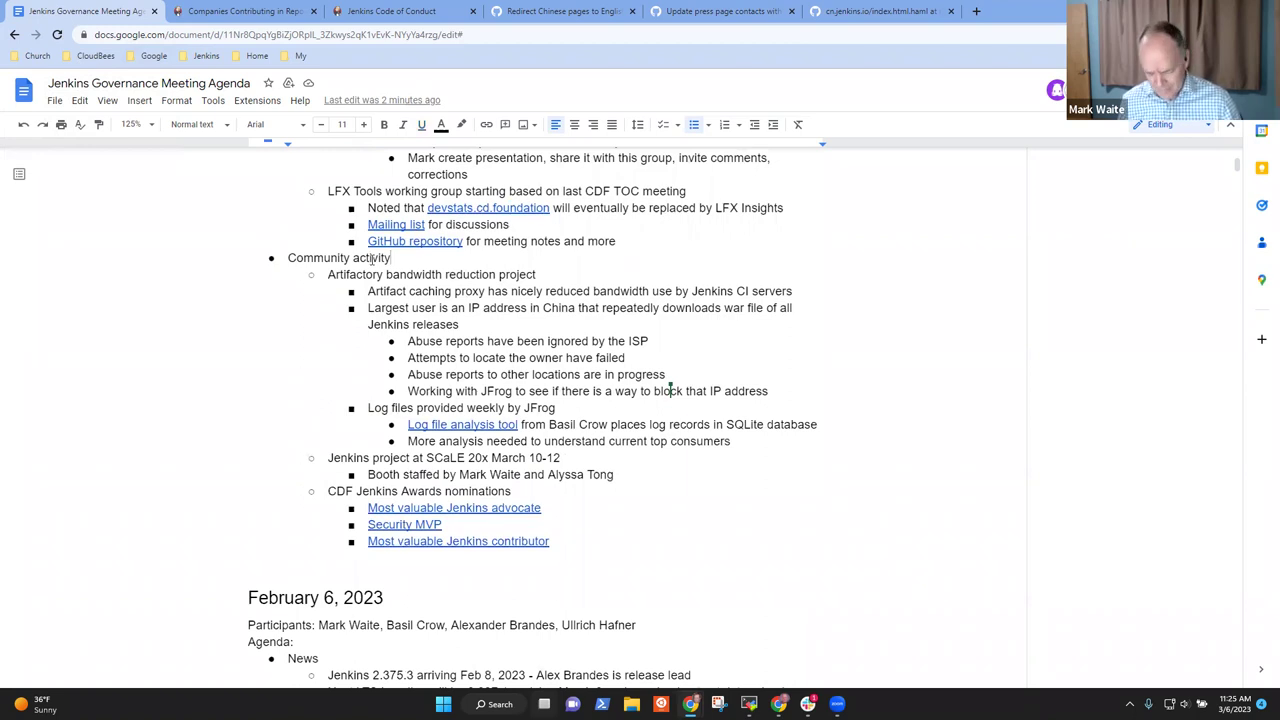
{"action": "key", "text": "shift+End"}
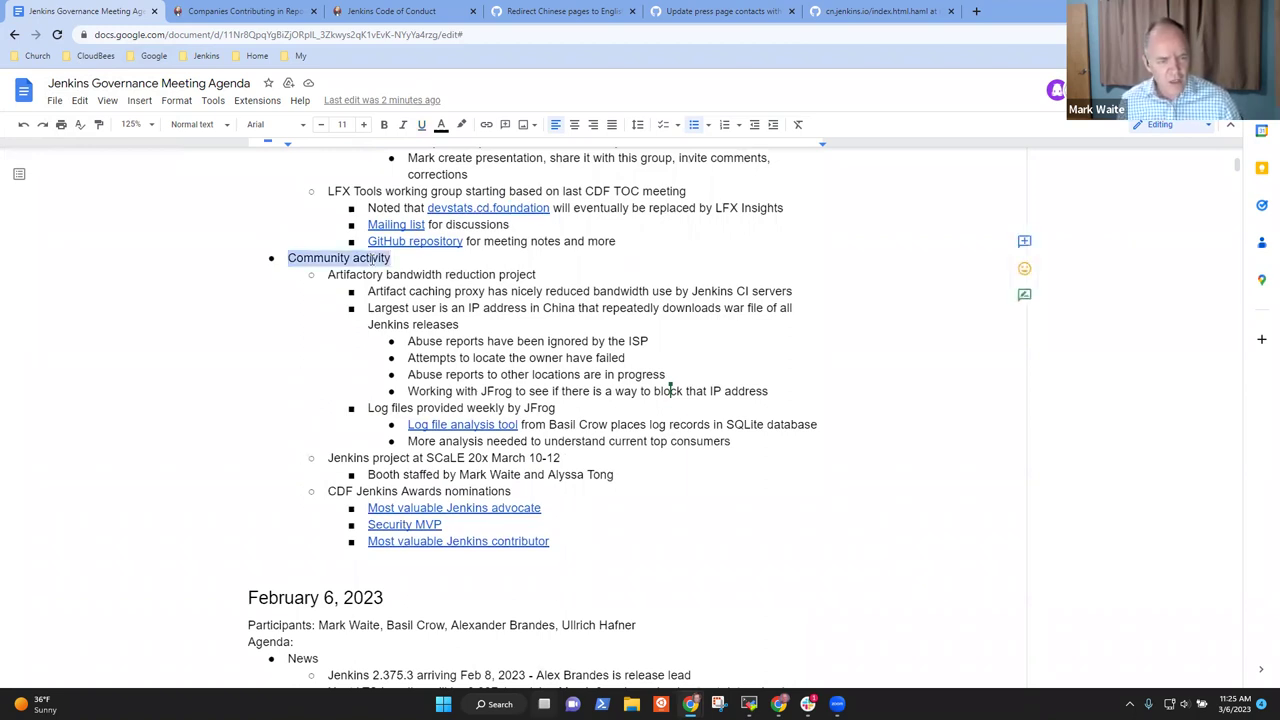
{"action": "key", "text": "Down"}
{"action": "key", "text": "shift+End"}
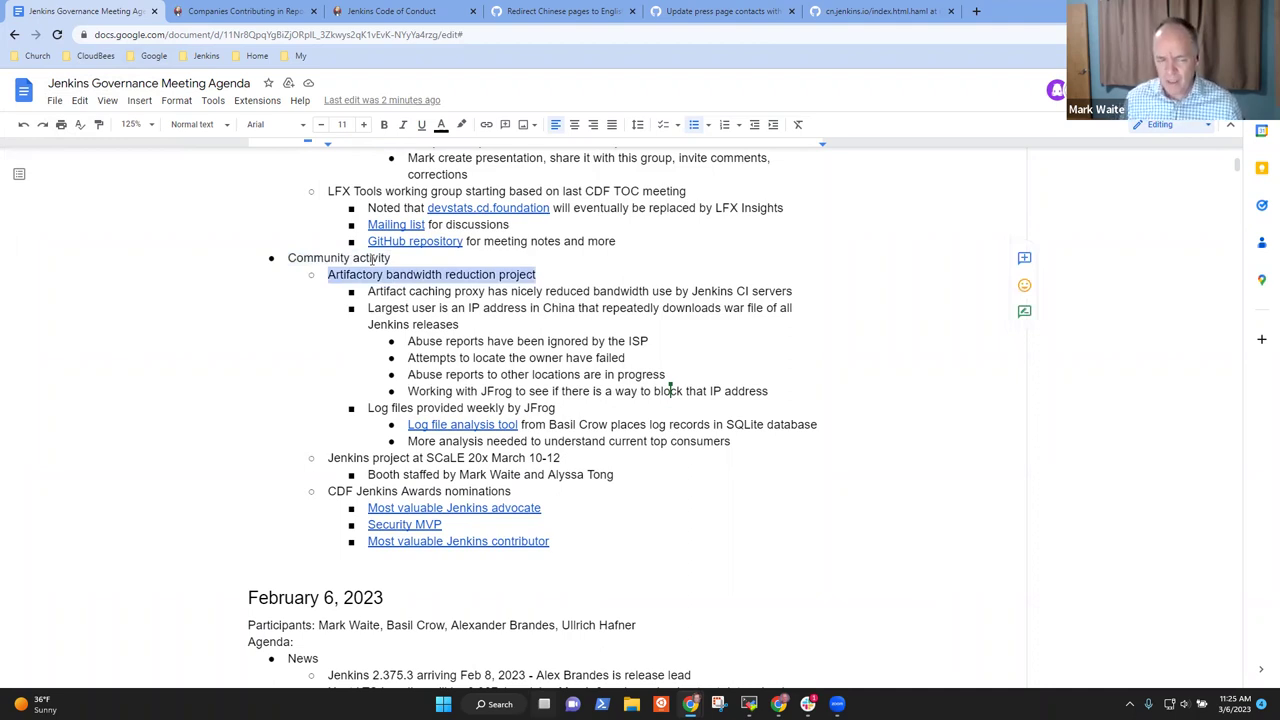
{"action": "key", "text": "ctrl+x"}
{"action": "key", "text": "ctrl+v"}
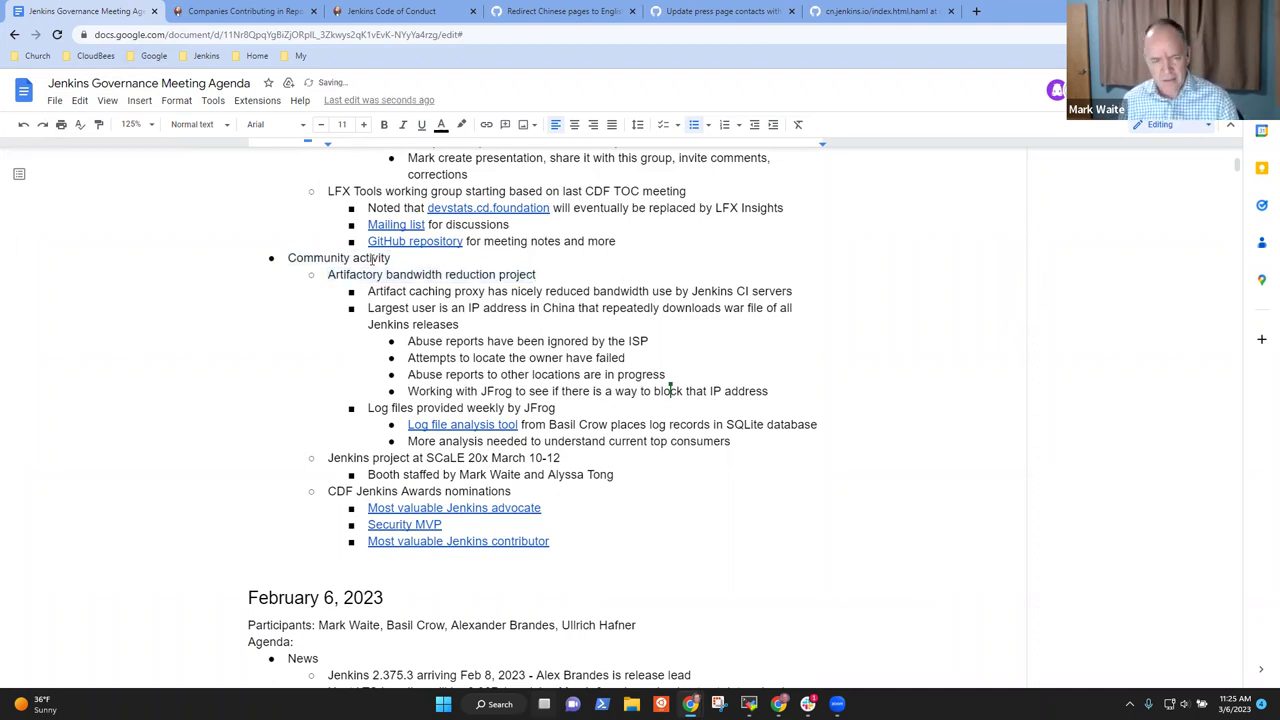
{"action": "type", "text": "repo.jenkins-ci.org"}
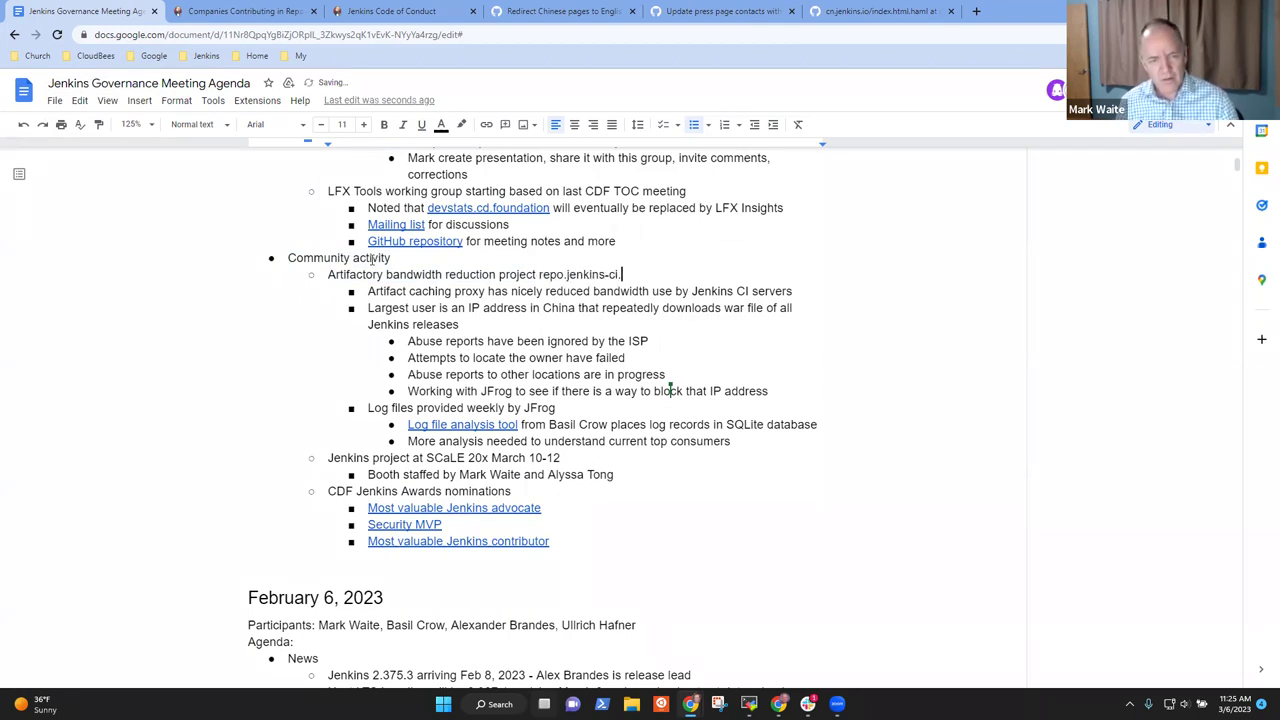
{"action": "key", "text": "ctrl+Left"}
{"action": "key", "text": "ctrl+Left"}
{"action": "key", "text": "ctrl+Left"}
{"action": "key", "text": "ctrl+Left"}
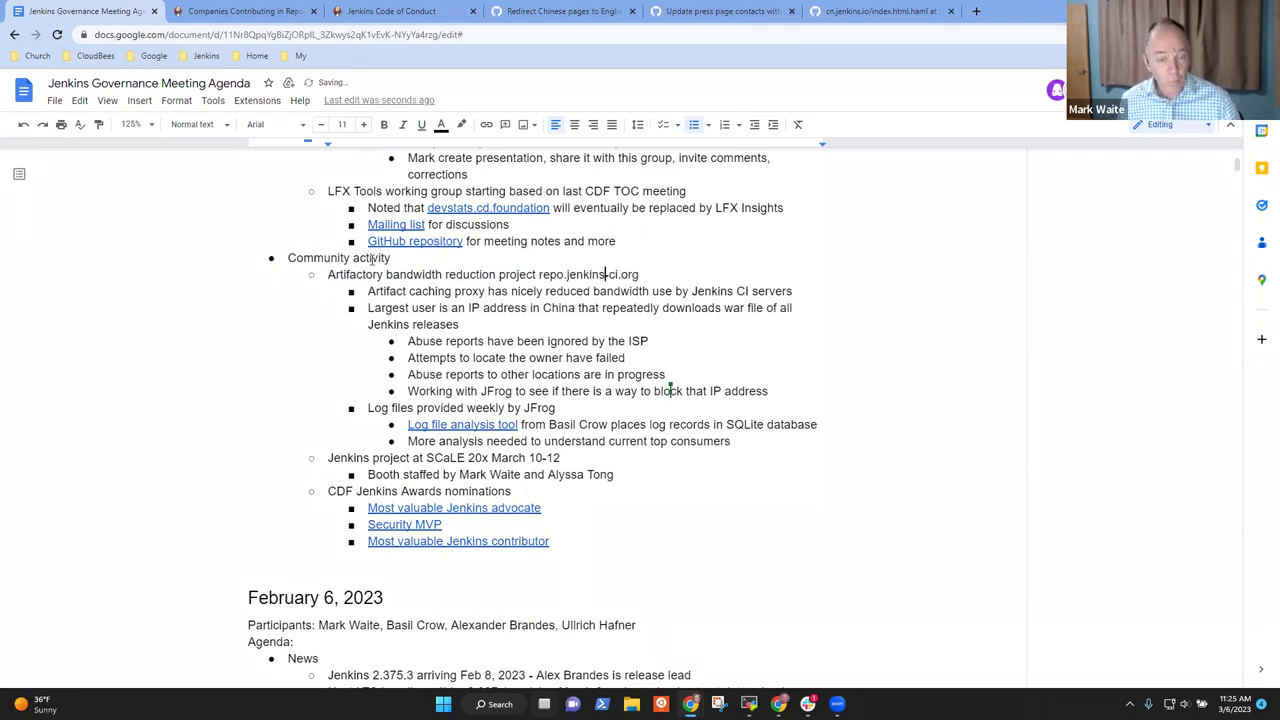
{"action": "type", "text": "https://"}
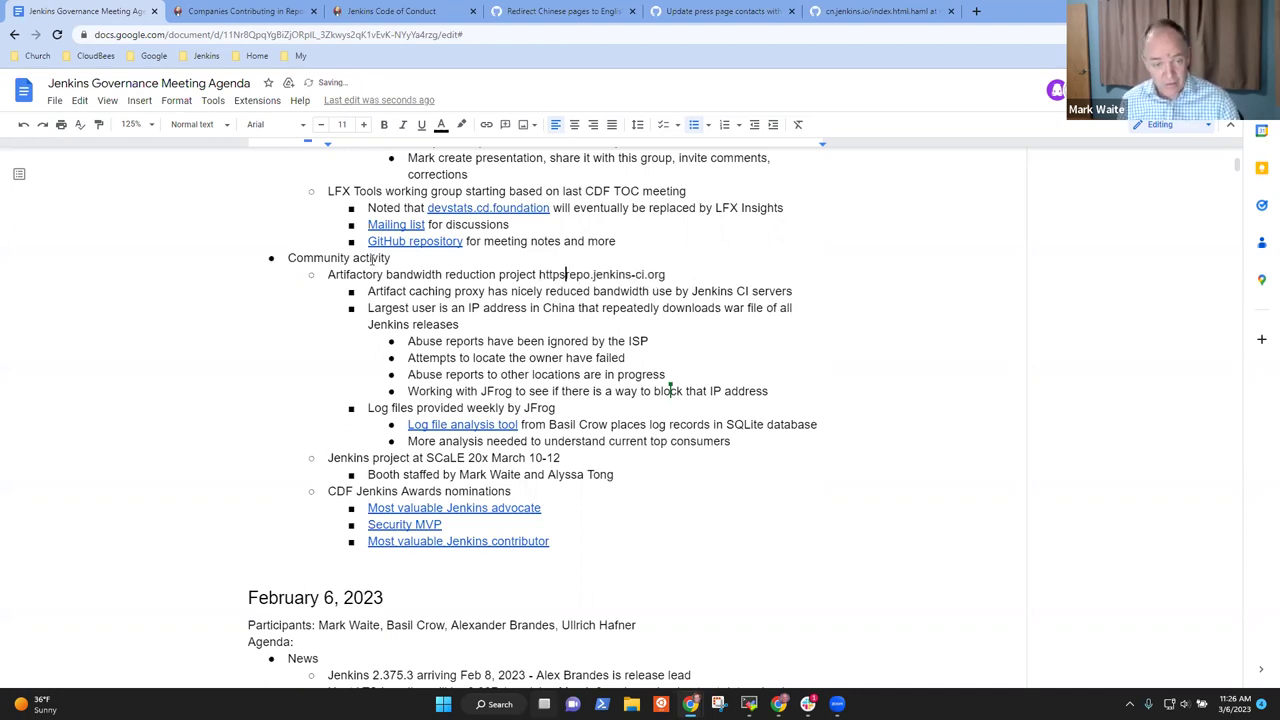
{"action": "key", "text": "End"}
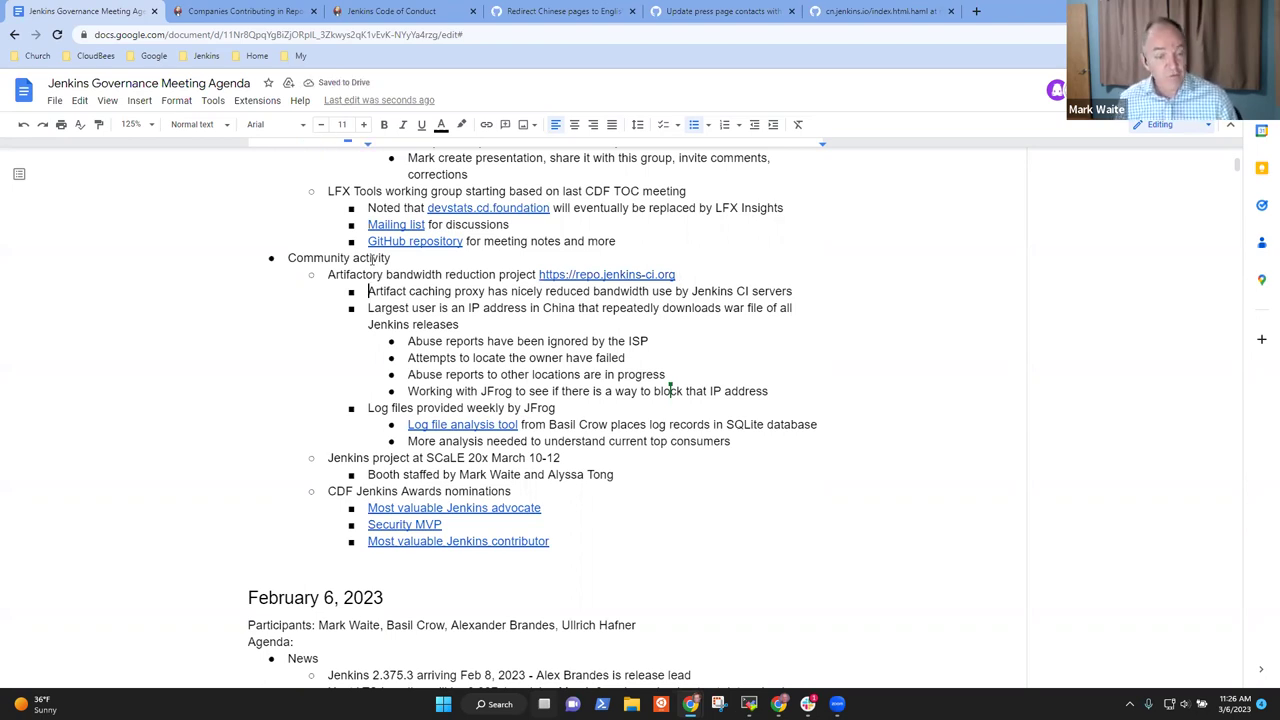
Highlight in turn the artifact caching proxy note, the largest user note and the note on abuse reports ignored by the ISP.
{"action": "key", "text": "shift+End"}
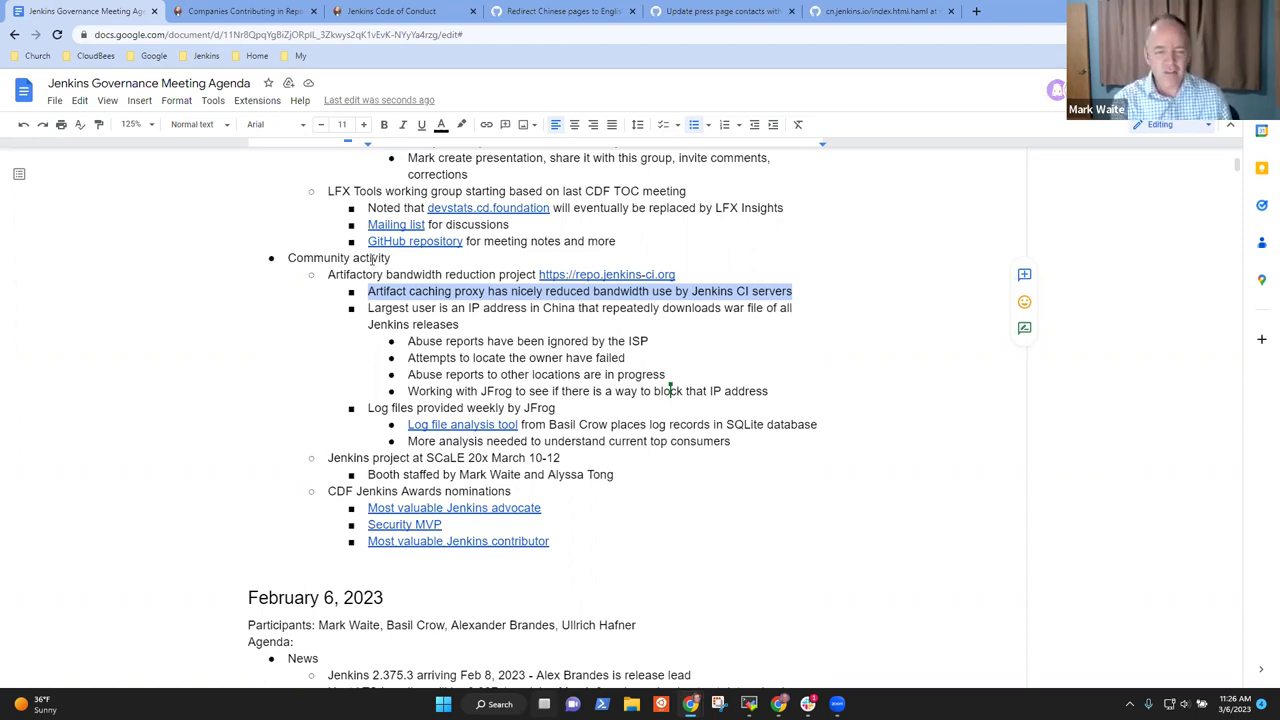
{"action": "key", "text": "Down"}
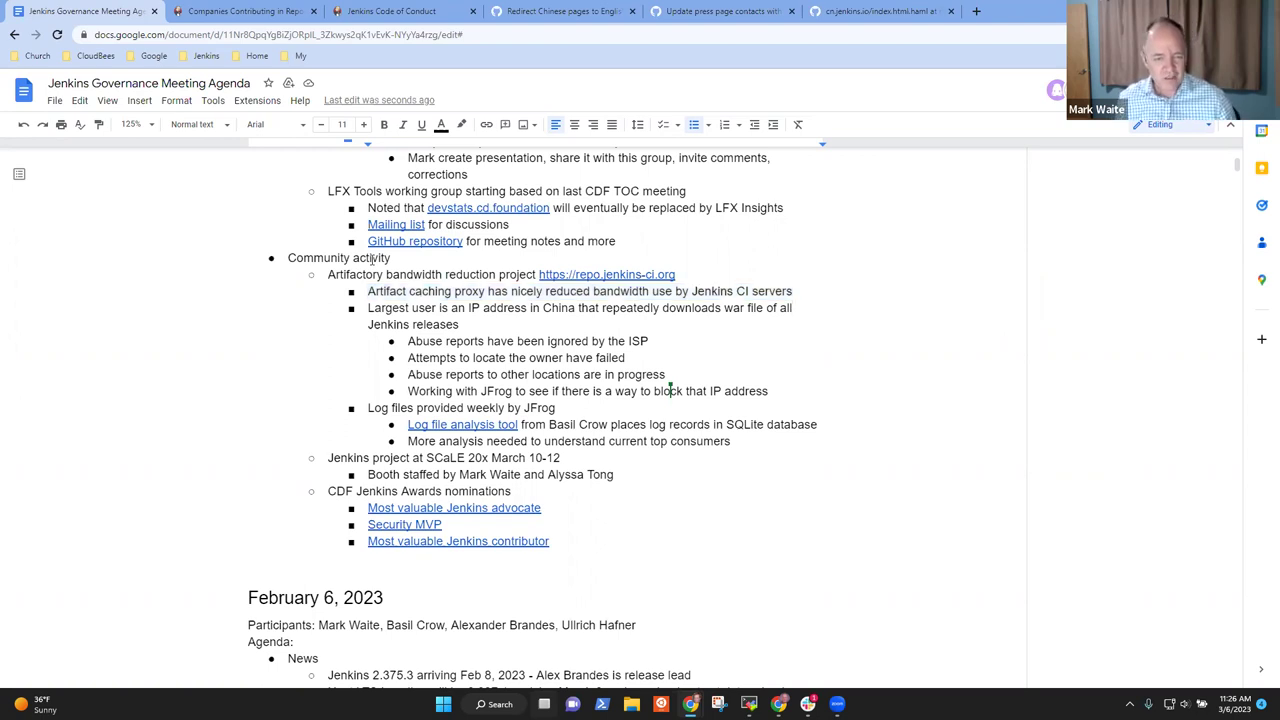
{"action": "key", "text": "shift+Down"}
{"action": "key", "text": "shift+End"}
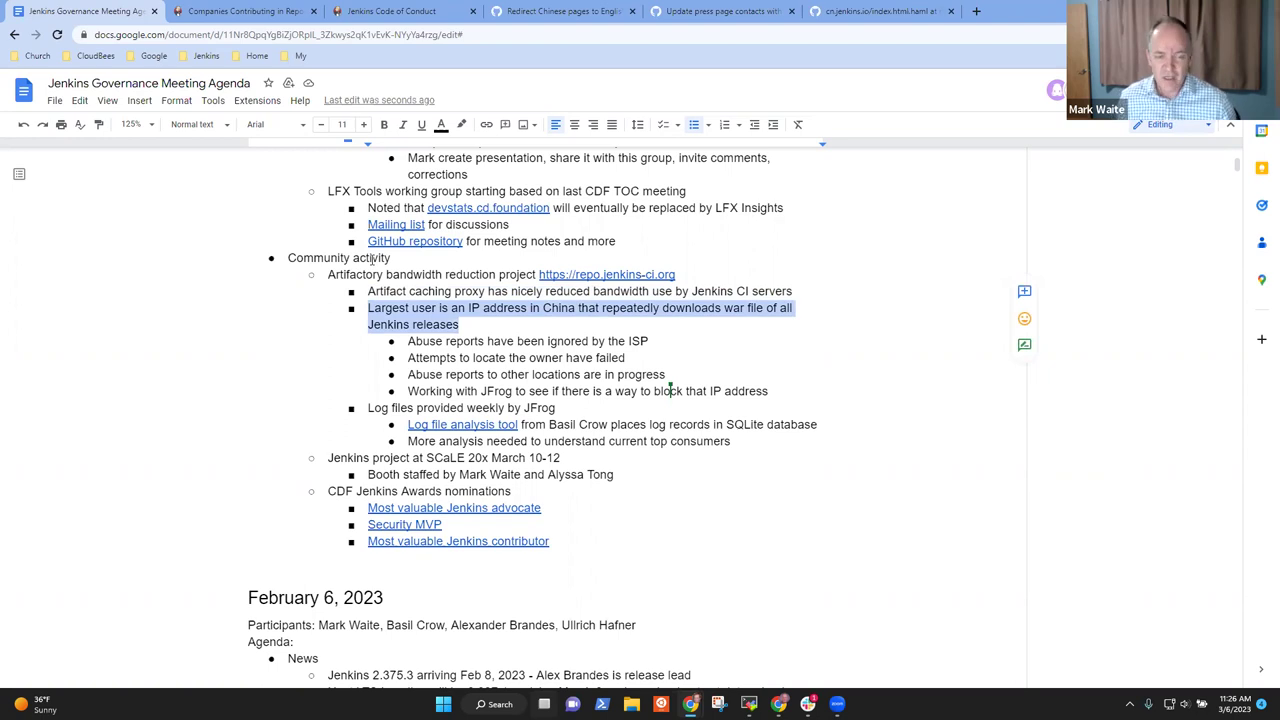
{"action": "key", "text": "Down"}
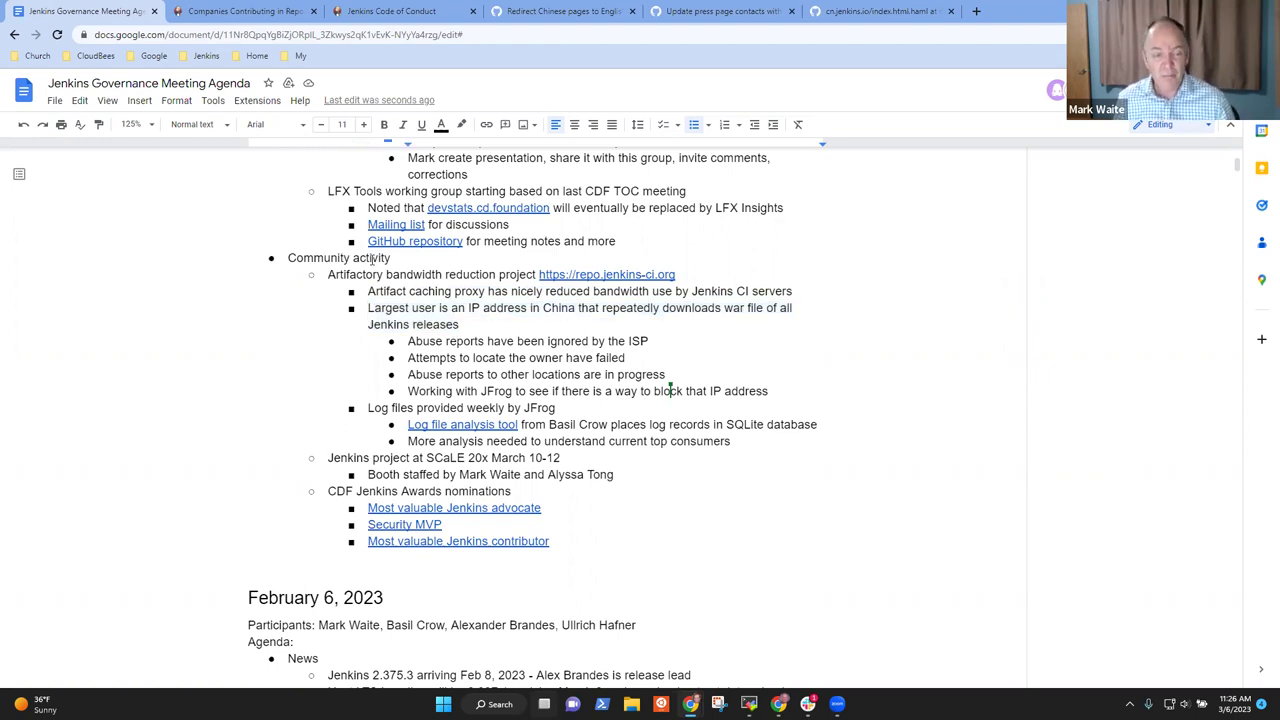
{"action": "key", "text": "Home"}
{"action": "key", "text": "shift+End"}
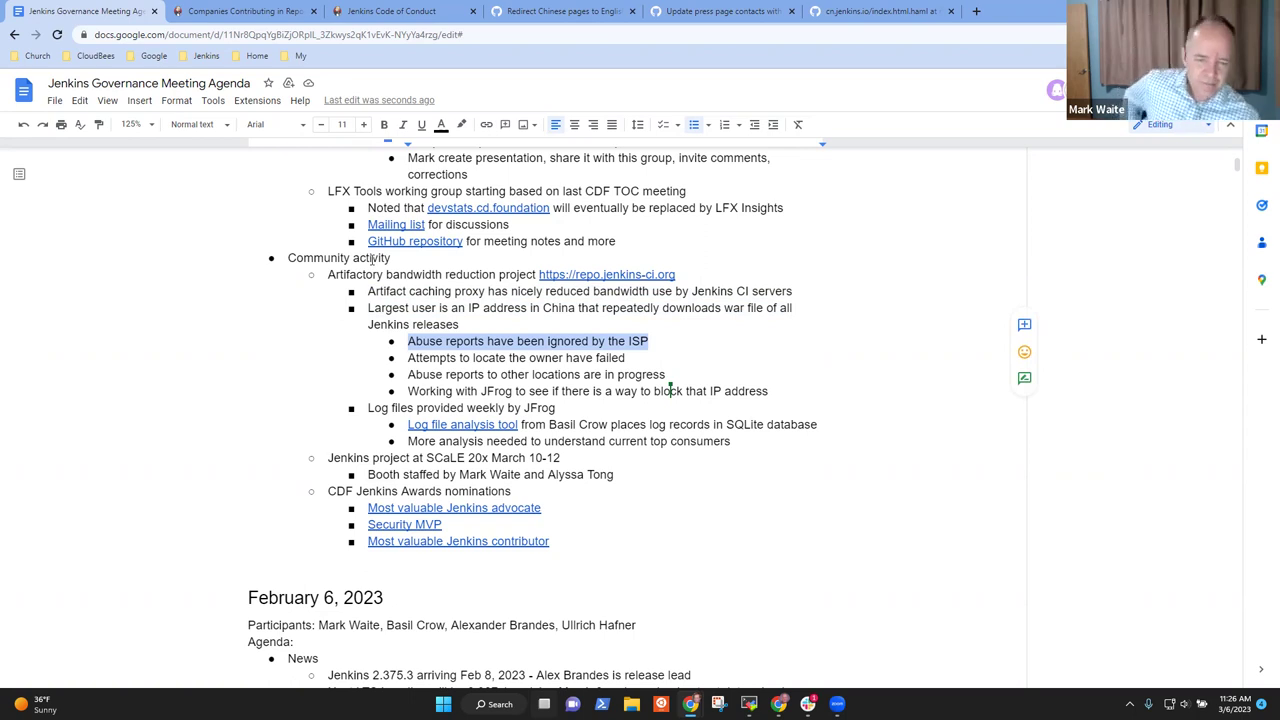
{"action": "key", "text": "Down"}
{"action": "key", "text": "Down"}
{"action": "key", "text": "Down"}
{"action": "key", "text": "Down"}
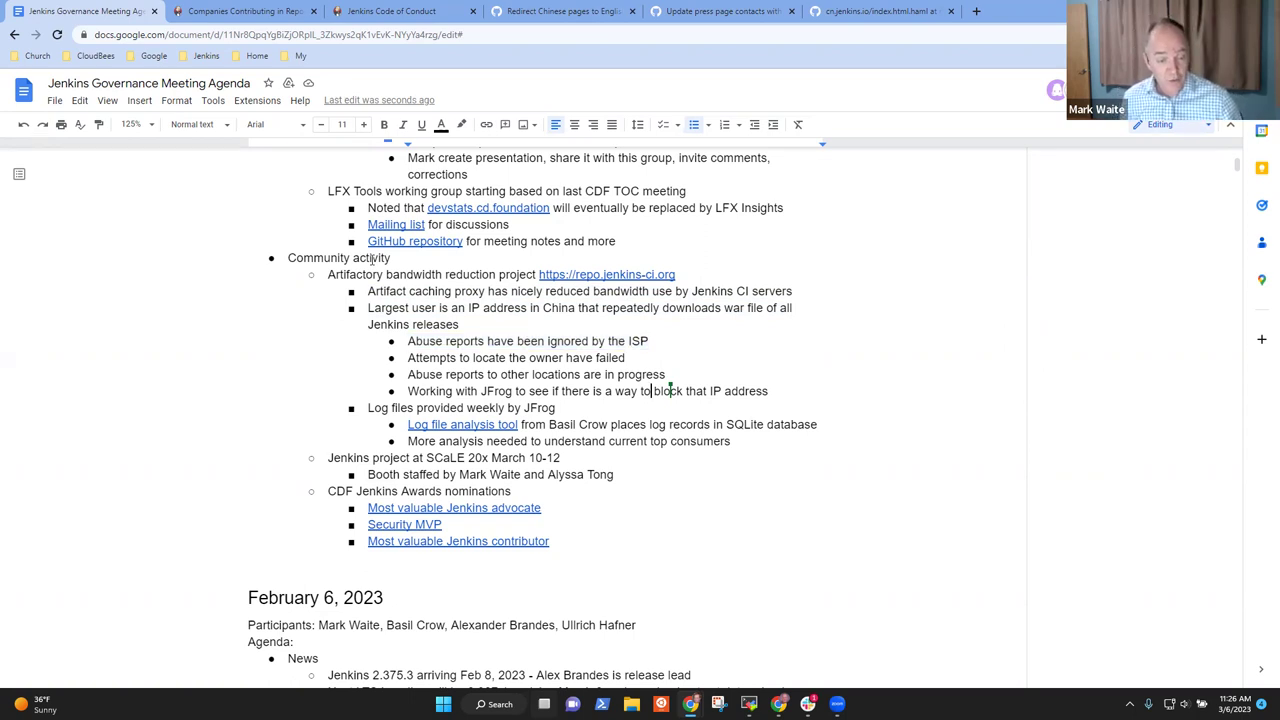
{"action": "key", "text": "Down"}
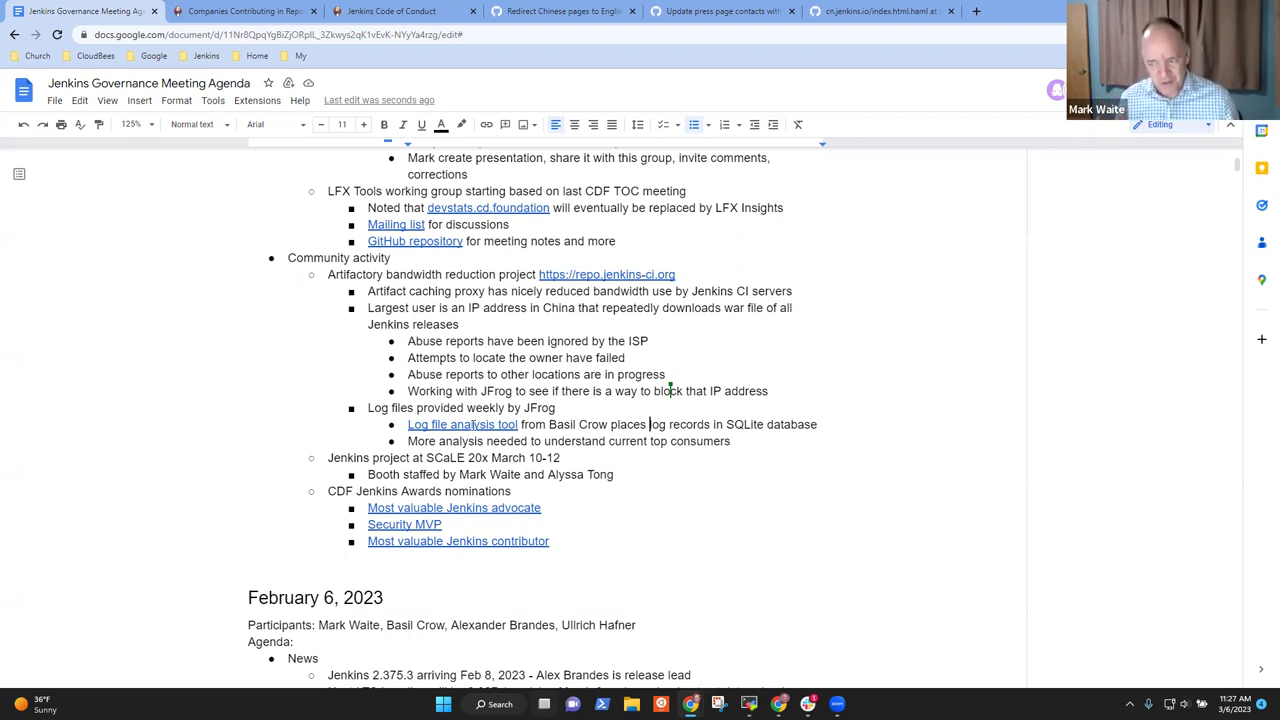
Add the bullet "More changes are likely, continue making progress" after the log file notes, at the level of "Log files provided weekly by JFrog".
{"action": "left_click", "coordinate": [554, 411]}
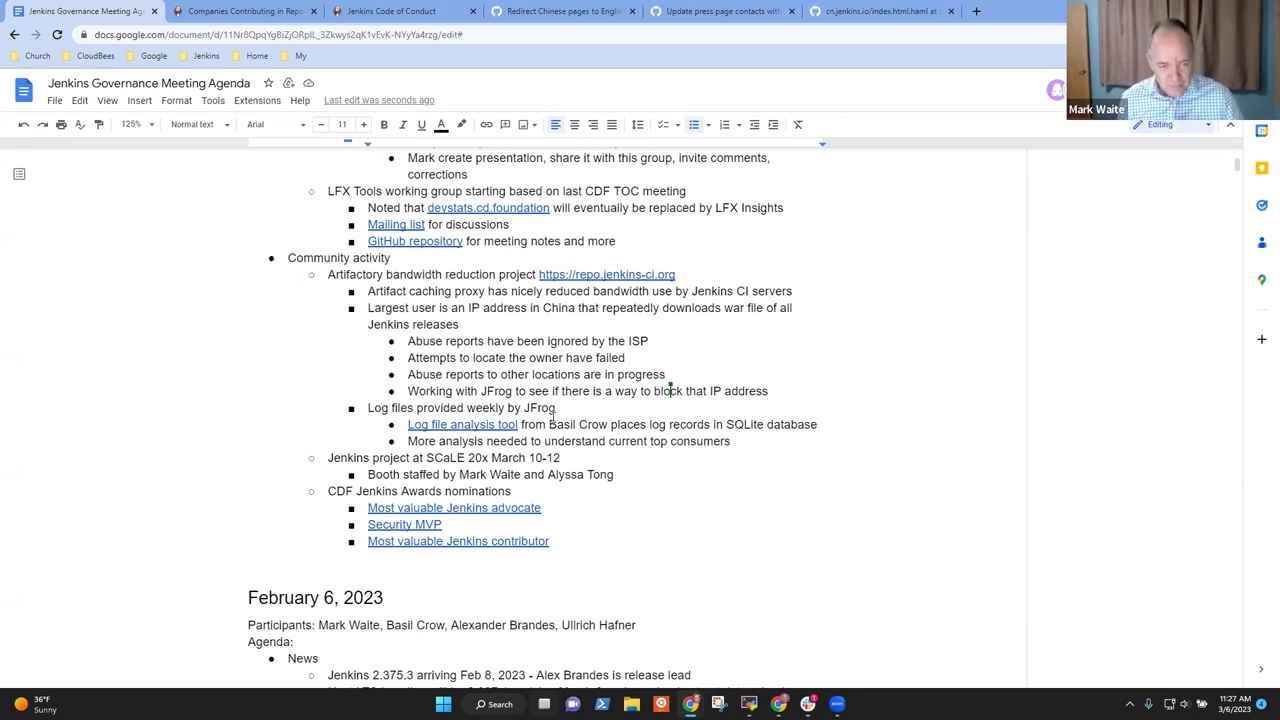
{"action": "key", "text": "Down"}
{"action": "key", "text": "Down"}
{"action": "key", "text": "Return"}
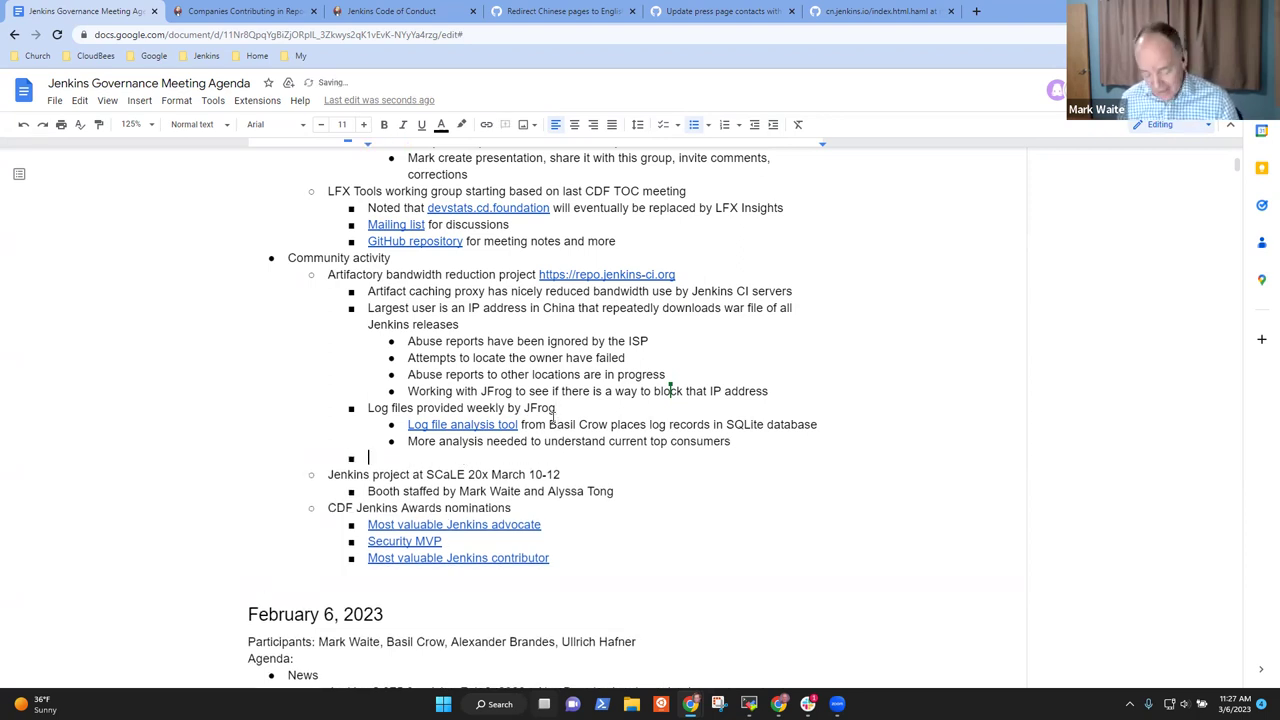
{"action": "key", "text": "super"}
{"action": "type", "text": "Mo"}
{"action": "left_click", "coordinate": [259, 355]}
{"action": "left_click", "coordinate": [371, 459]}
{"action": "type", "text": "More changes are l"}
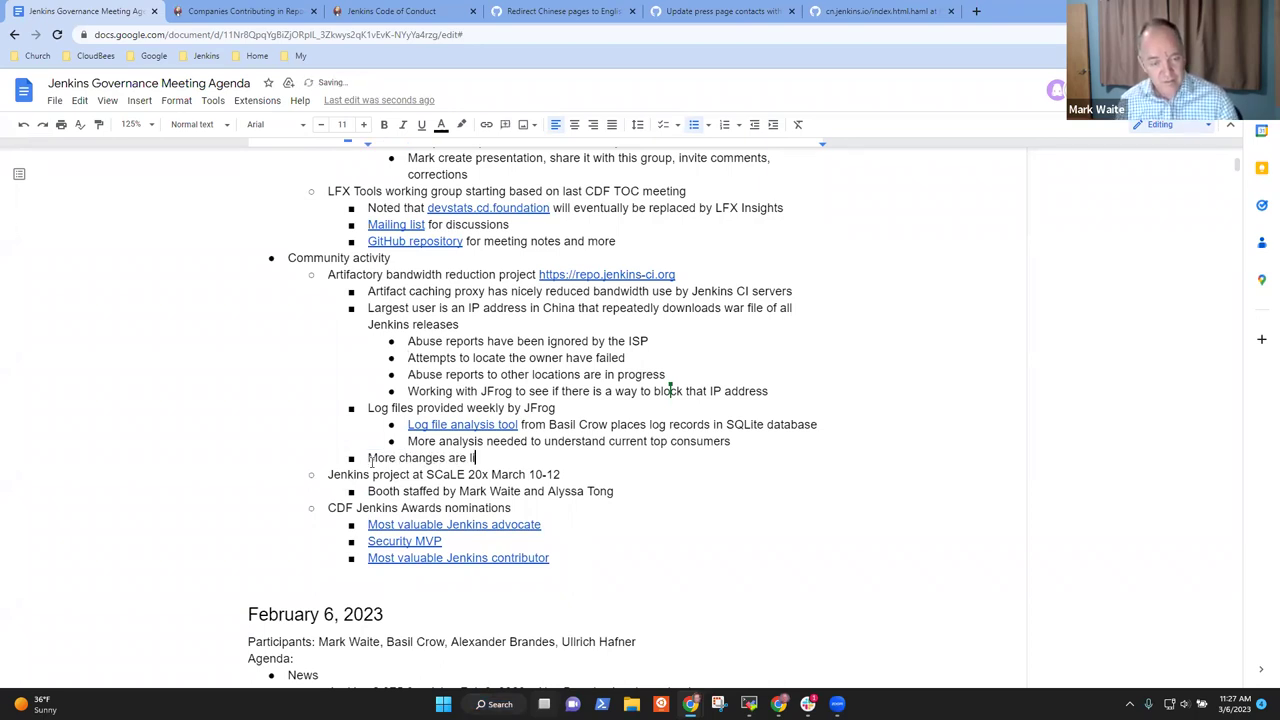
{"action": "type", "text": "ikely"}
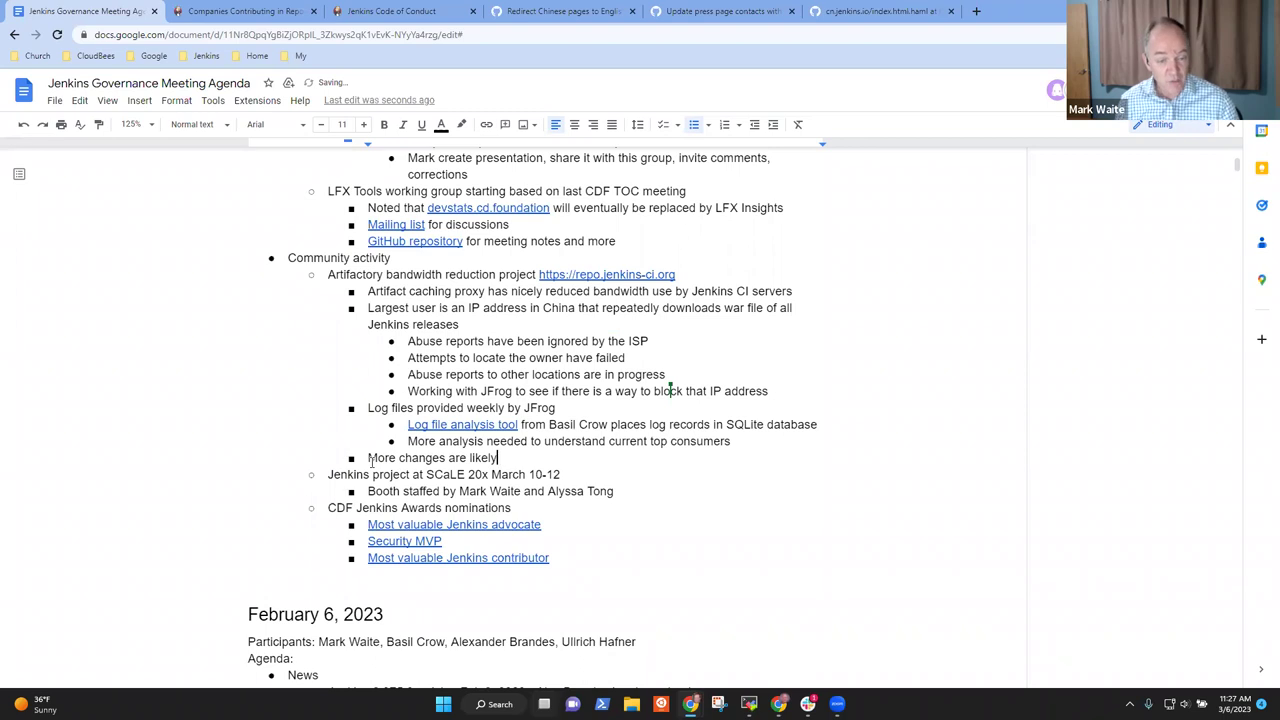
{"action": "type", "text": ", continue "}
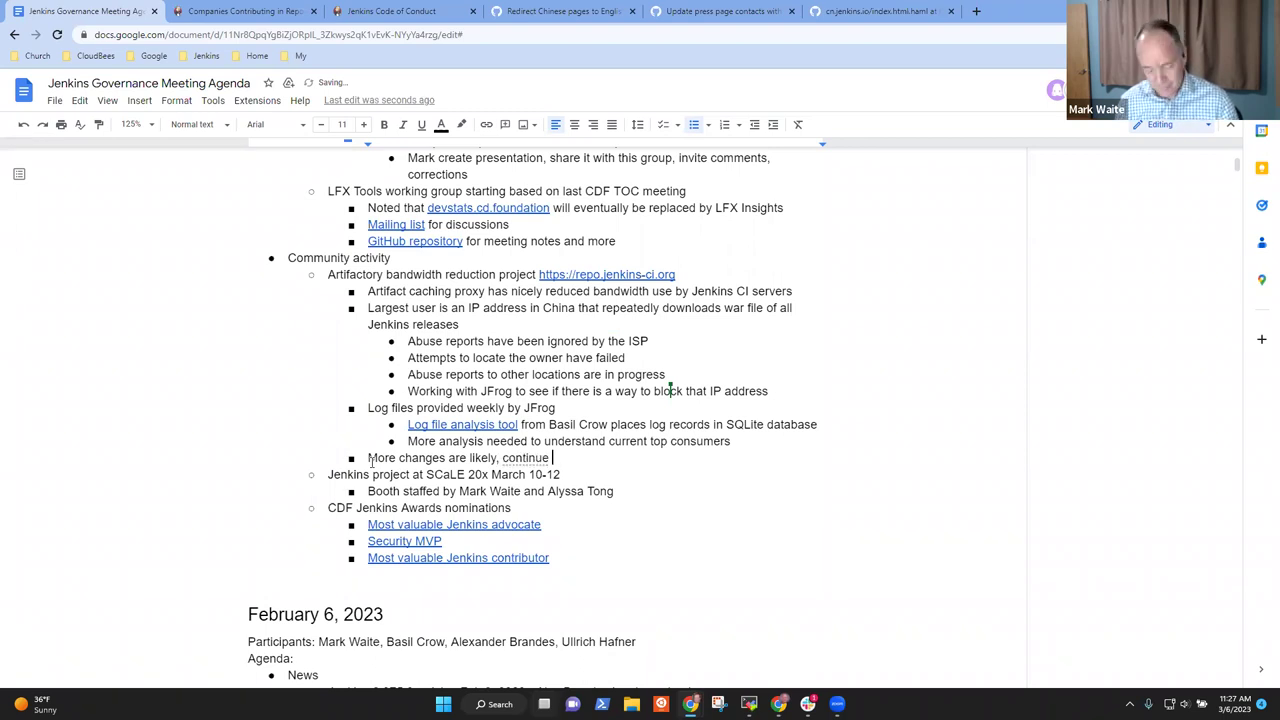
{"action": "type", "text": "making progres"}
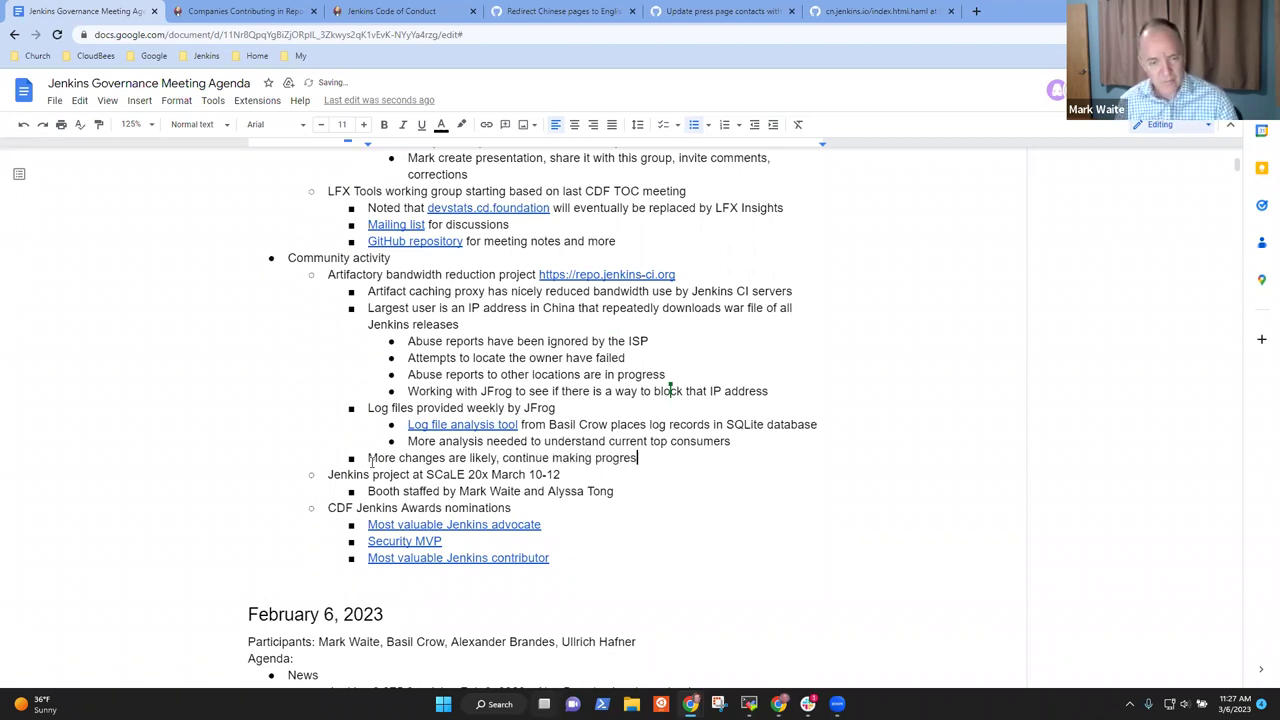
{"action": "type", "text": "s"}
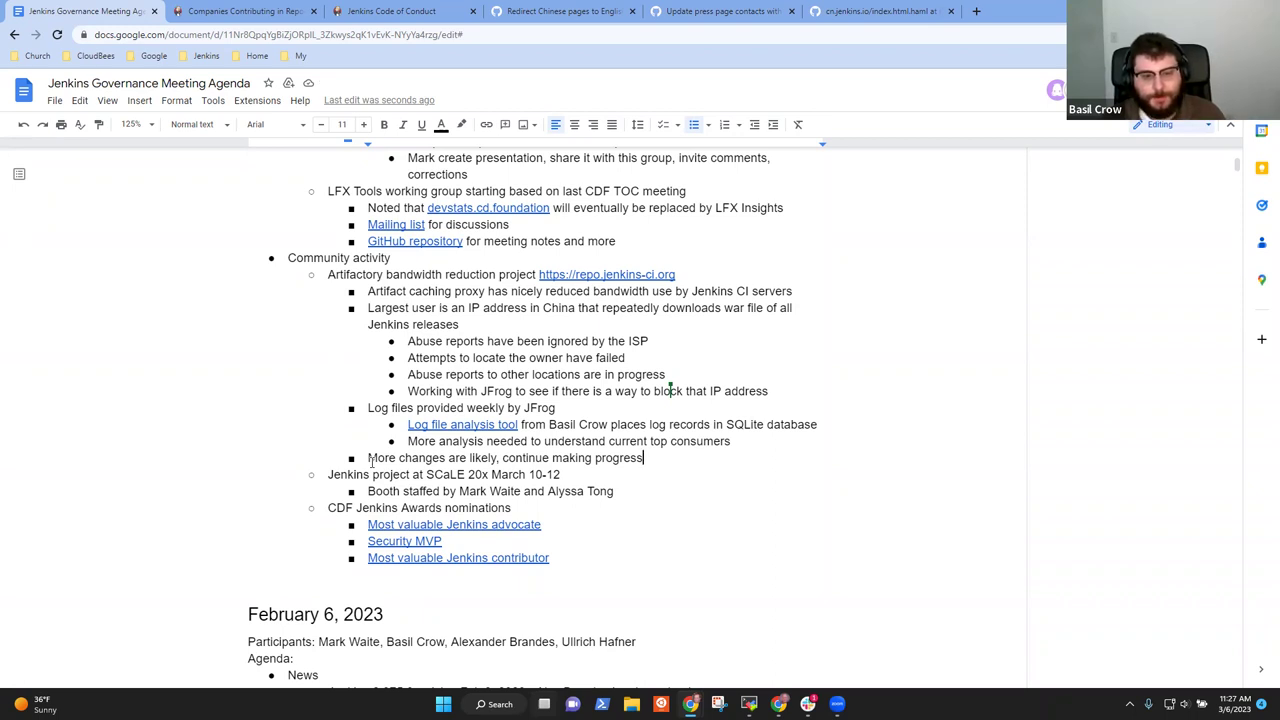
Add the sub-bullet "No final answer on blocking specific IP addresses" below the note that more analysis is needed on top consumers.
{"action": "key", "text": "Up"}
{"action": "key", "text": "End"}
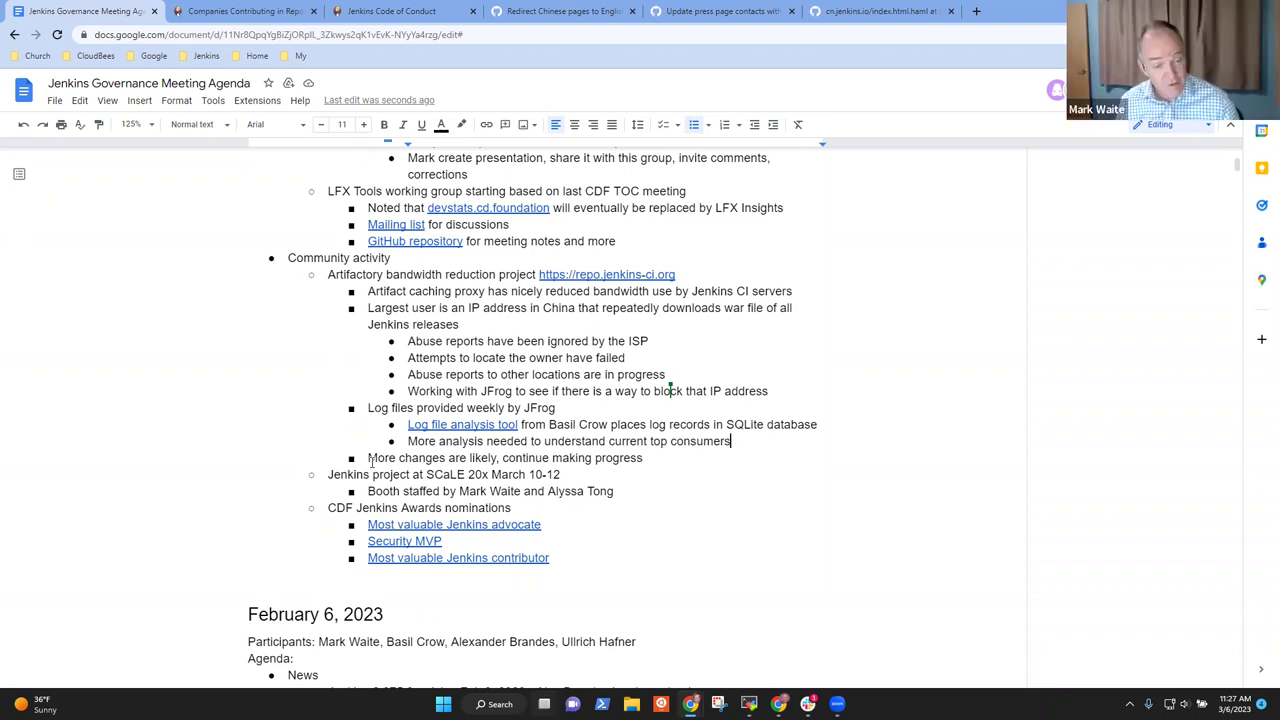
{"action": "key", "text": "Return"}
{"action": "type", "text": "No final answer on the"}
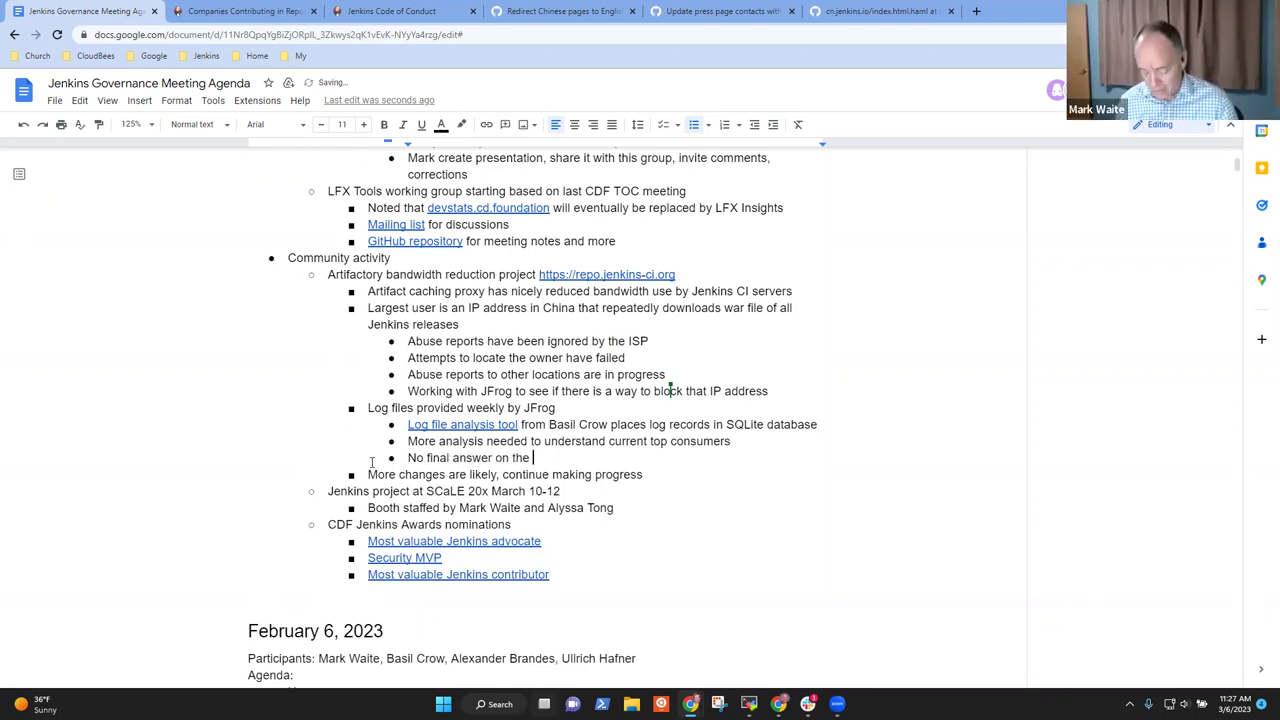
{"action": "key", "text": "BackSpace"}
{"action": "key", "text": "BackSpace"}
{"action": "key", "text": "BackSpace"}
{"action": "key", "text": "BackSpace"}
{"action": "type", "text": "vbl"}
{"action": "key", "text": "BackSpace"}
{"action": "key", "text": "BackSpace"}
{"action": "key", "text": "BackSpace"}
{"action": "type", "text": "blocking "}
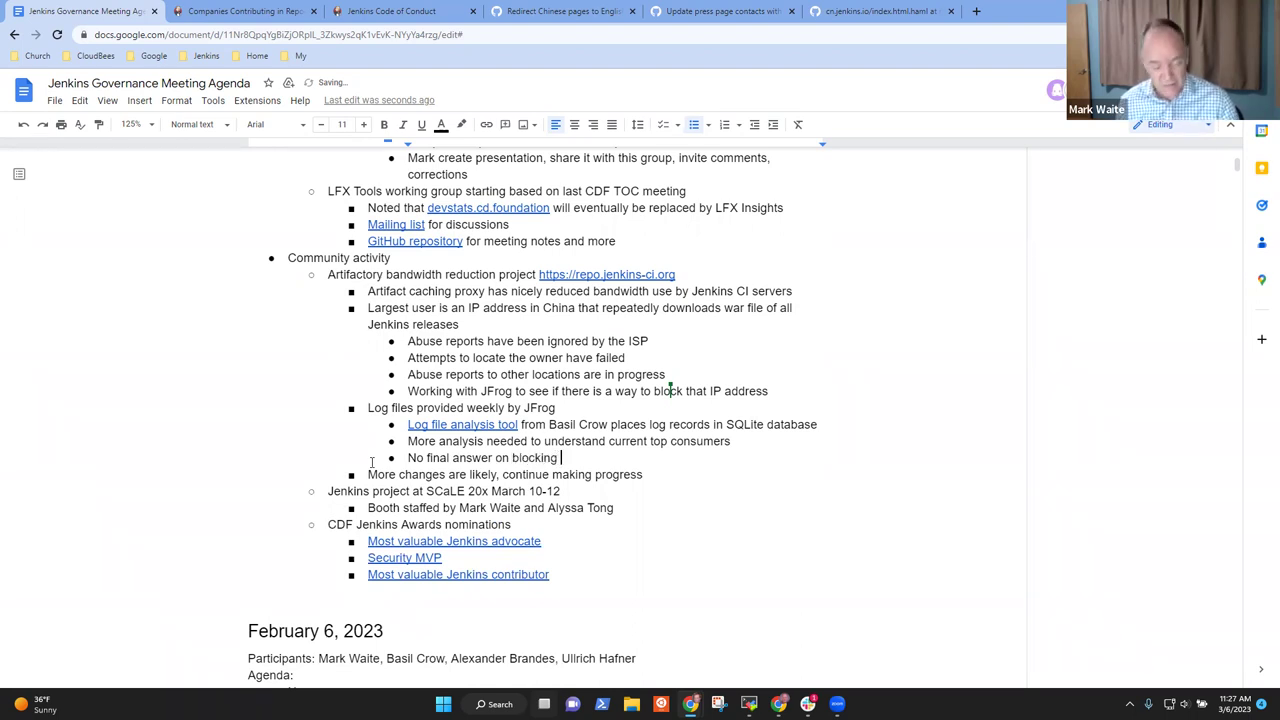
{"action": "type", "text": "specific IP "}
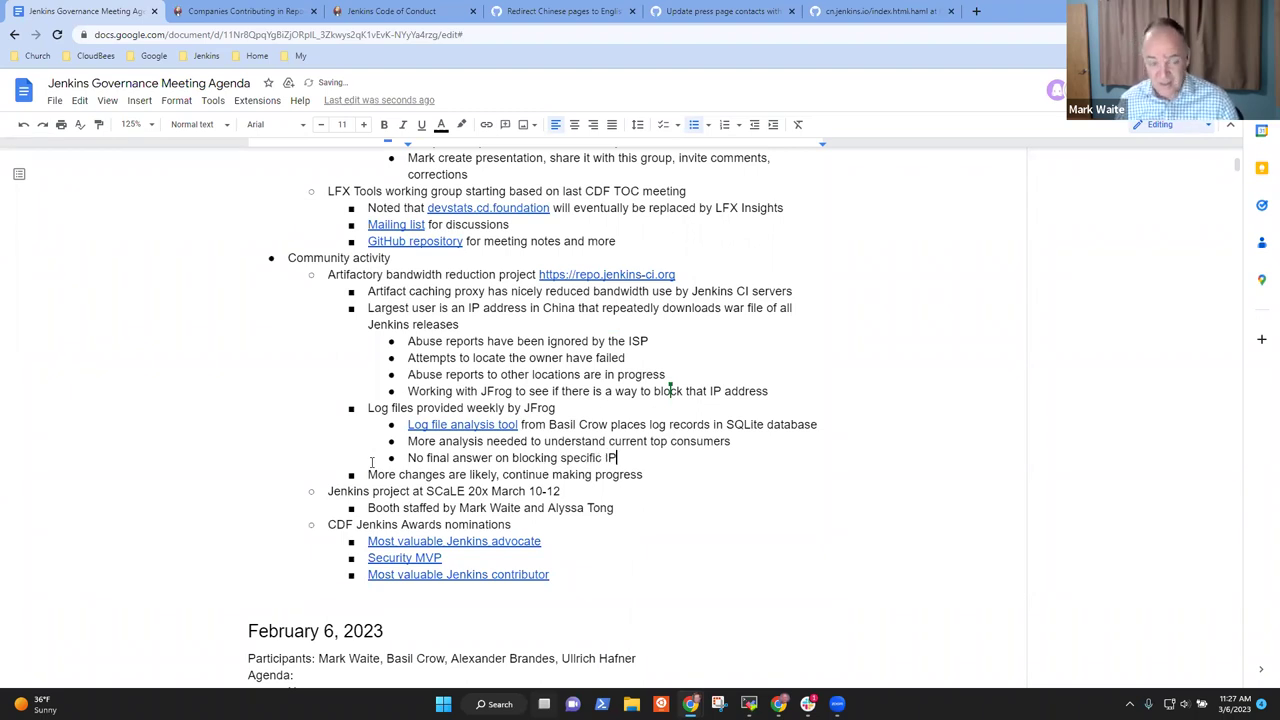
{"action": "type", "text": "address"}
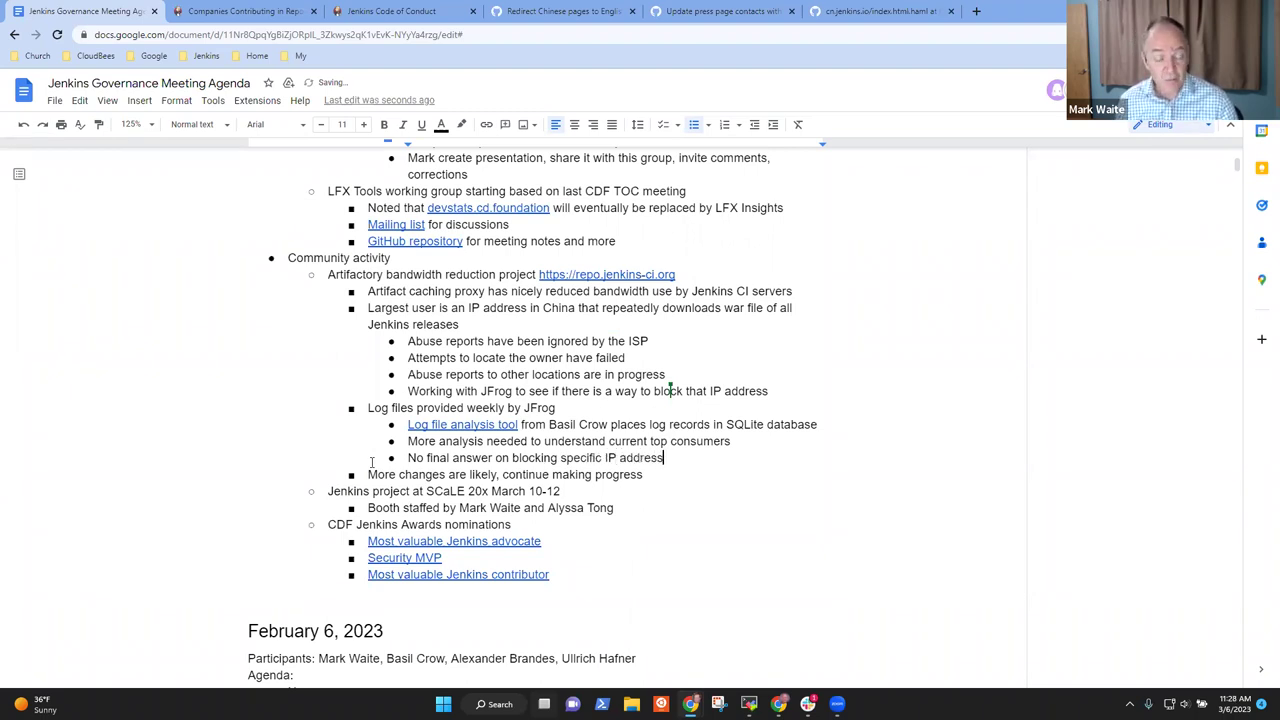
{"action": "type", "text": "es"}
Highlight the words "IP address in China" in the largest user note of the Artifactory bandwidth project.
{"action": "key", "text": "Up"}
{"action": "key", "text": "Up"}
{"action": "key", "text": "Up"}
{"action": "key", "text": "Up"}
{"action": "key", "text": "Up"}
{"action": "key", "text": "Up"}
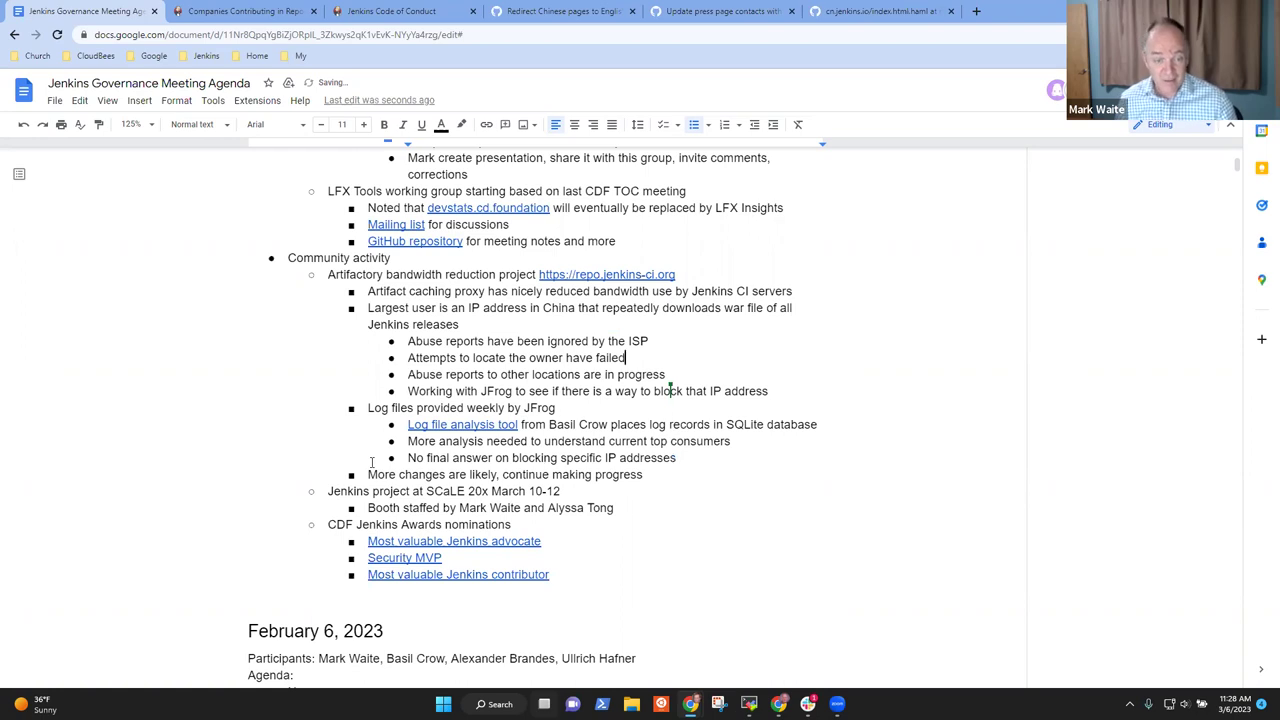
{"action": "key", "text": "ctrl+Left"}
{"action": "key", "text": "ctrl+Left"}
{"action": "key", "text": "ctrl+Left"}
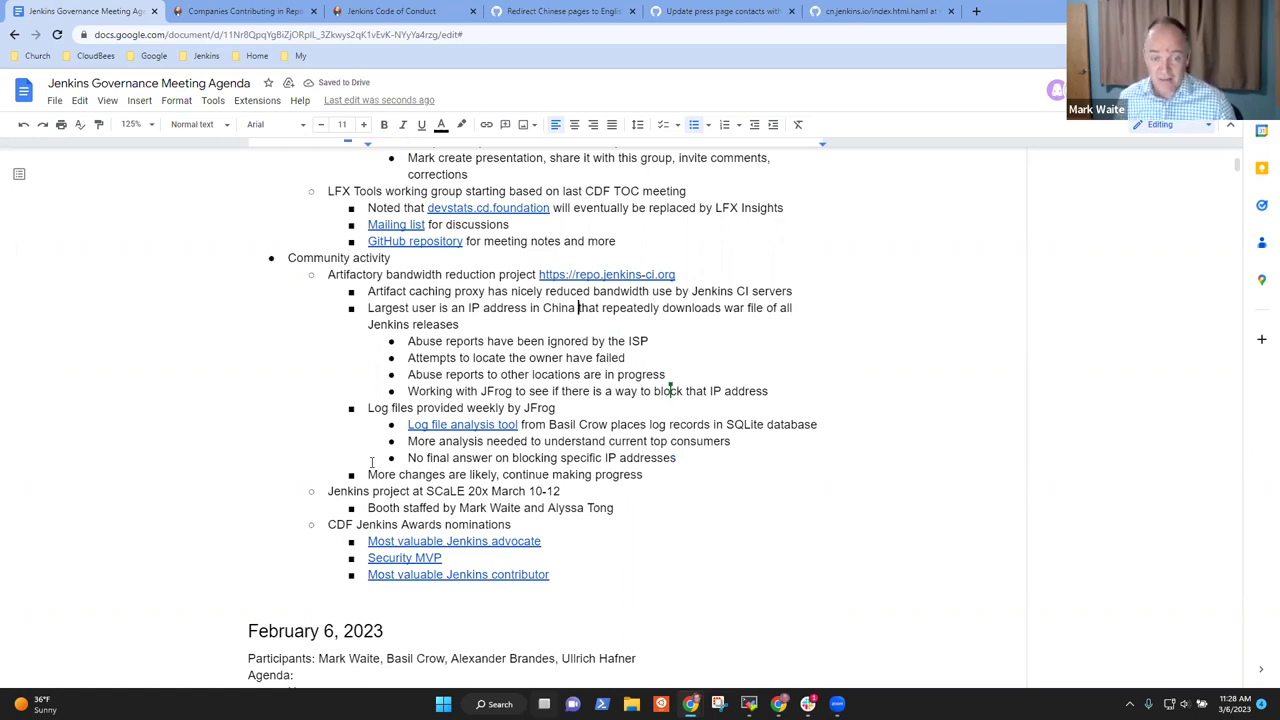
{"action": "key", "text": "ctrl+shift+Left"}
{"action": "key", "text": "ctrl+shift+Left"}
{"action": "key", "text": "ctrl+shift+Left"}
{"action": "key", "text": "ctrl+shift+Left"}
{"action": "key", "text": "ctrl+shift+Left"}
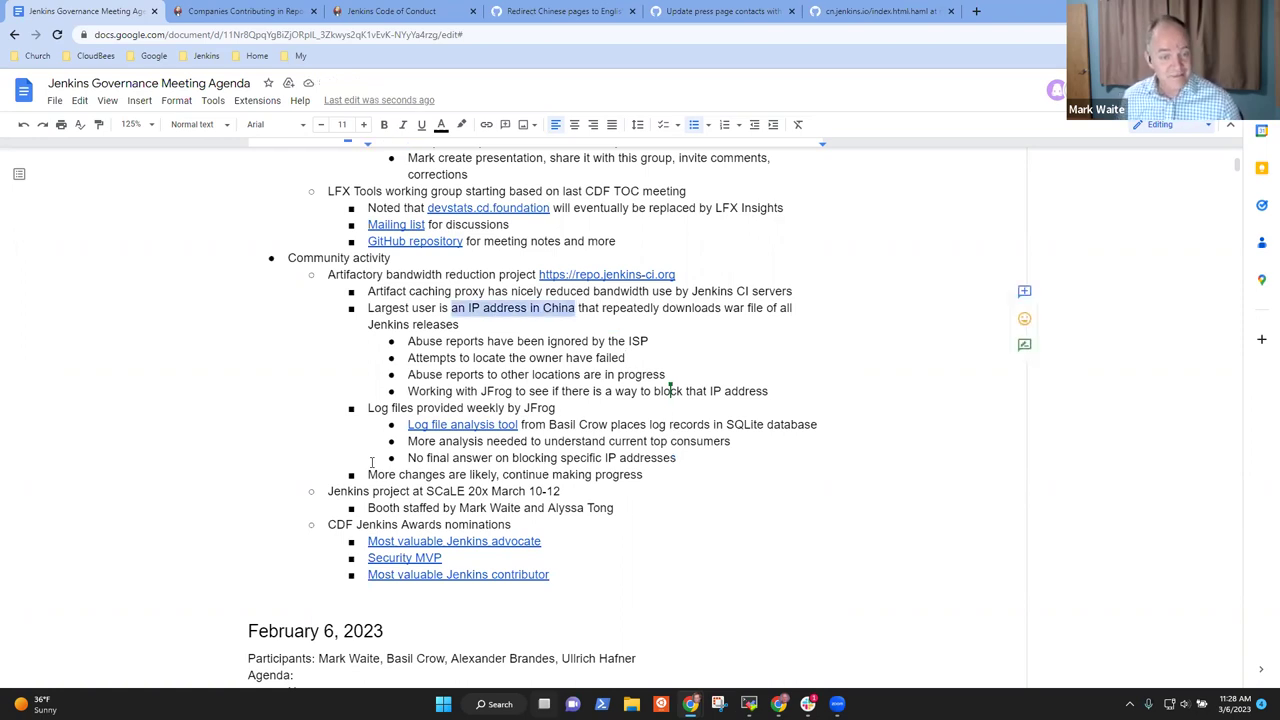
{"action": "key", "text": "ctrl+shift+Right"}
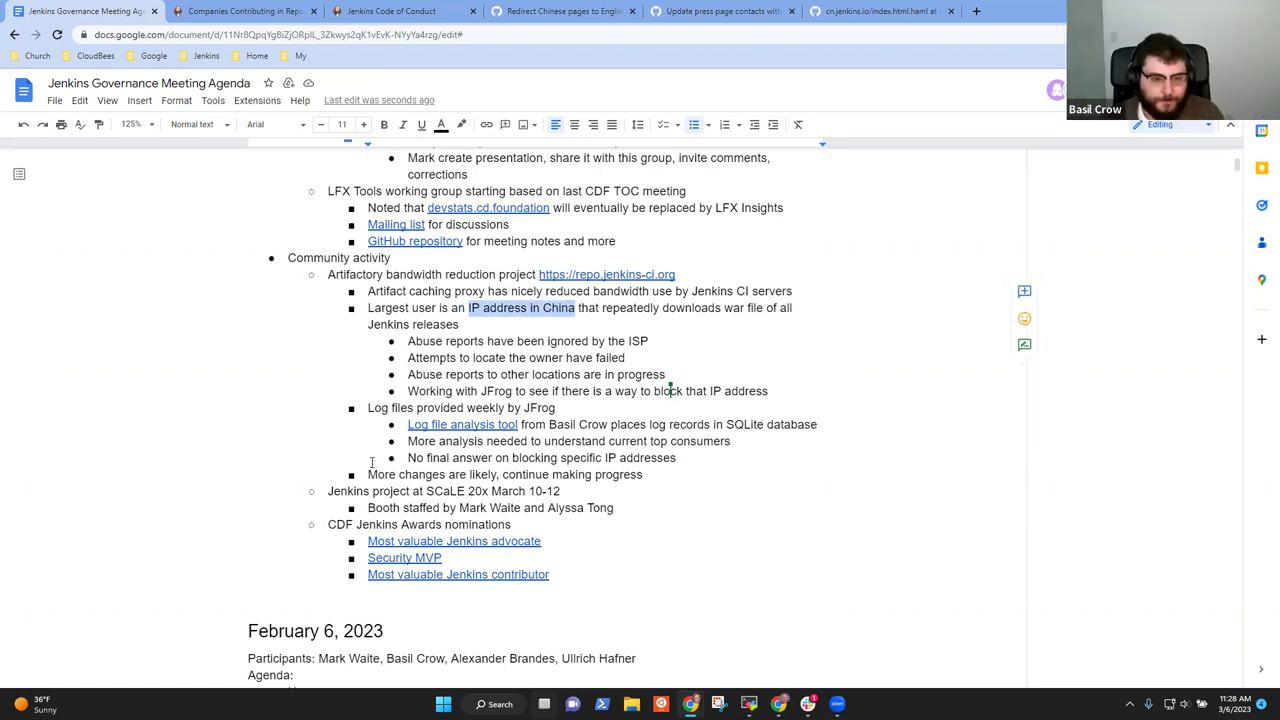
Clear the selection in the largest user note and reselect the words "IP address in China".
{"action": "key", "text": "Right"}
{"action": "key", "text": "Down"}
{"action": "key", "text": "Down"}
{"action": "key", "text": "Down"}
{"action": "key", "text": "Down"}
{"action": "key", "text": "Down"}
{"action": "key", "text": "Down"}
{"action": "key", "text": "Down"}
{"action": "key", "text": "Down"}
{"action": "key", "text": "Down"}
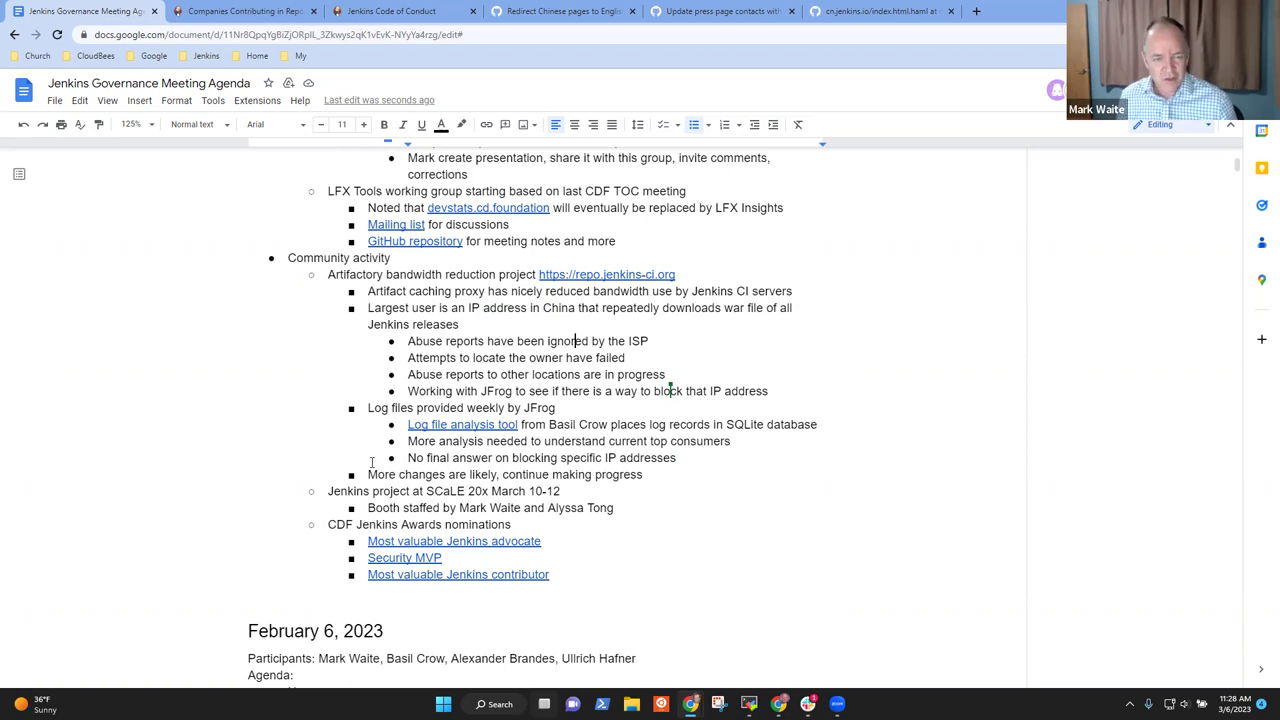
{"action": "key", "text": "ctrl+shift+Left"}
{"action": "key", "text": "ctrl+shift+Left"}
{"action": "key", "text": "ctrl+shift+Left"}
{"action": "key", "text": "ctrl+shift+Left"}
{"action": "key", "text": "ctrl+shift+Left"}
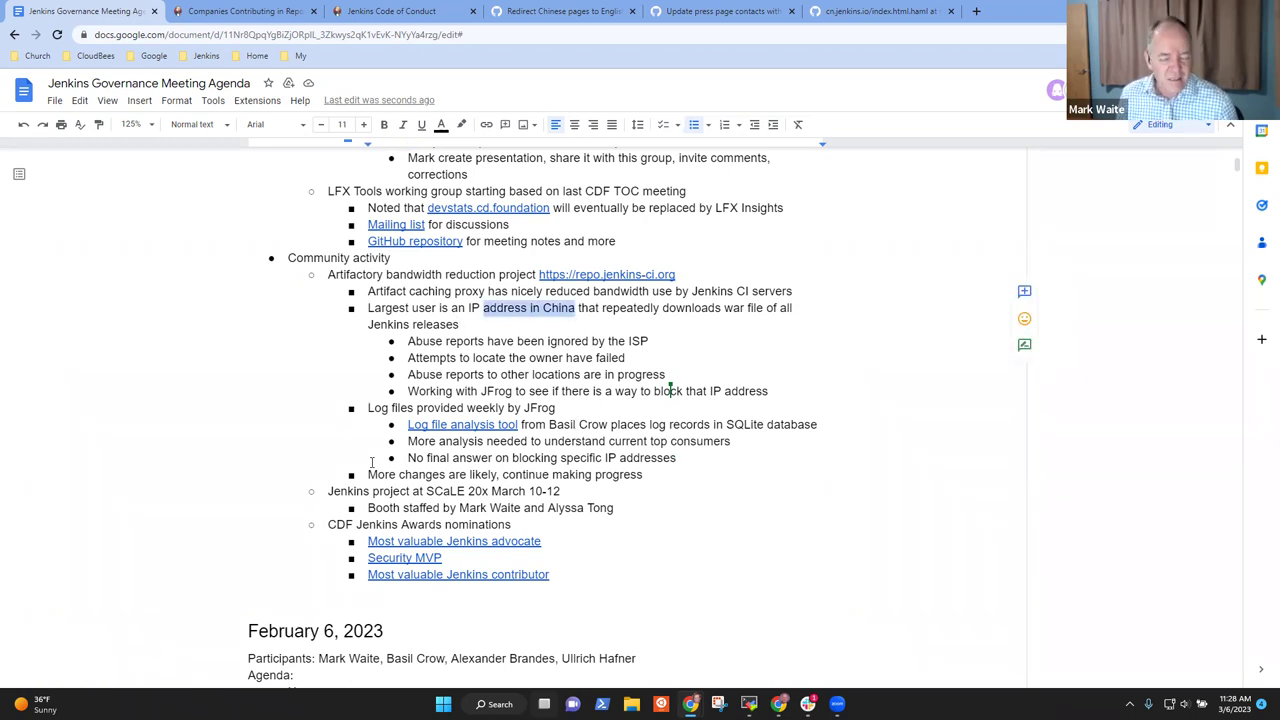
{"action": "key", "text": "ctrl+shift+Right"}
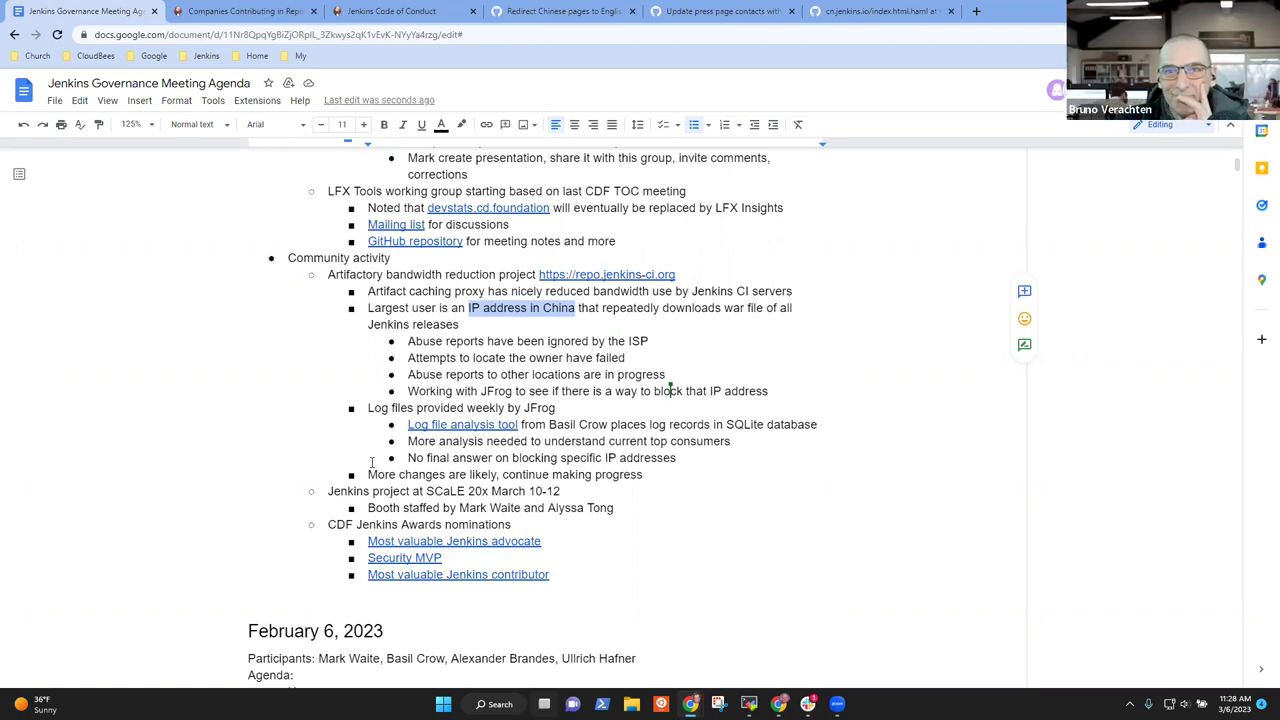
{"action": "left_click", "coordinate": [372, 462]}
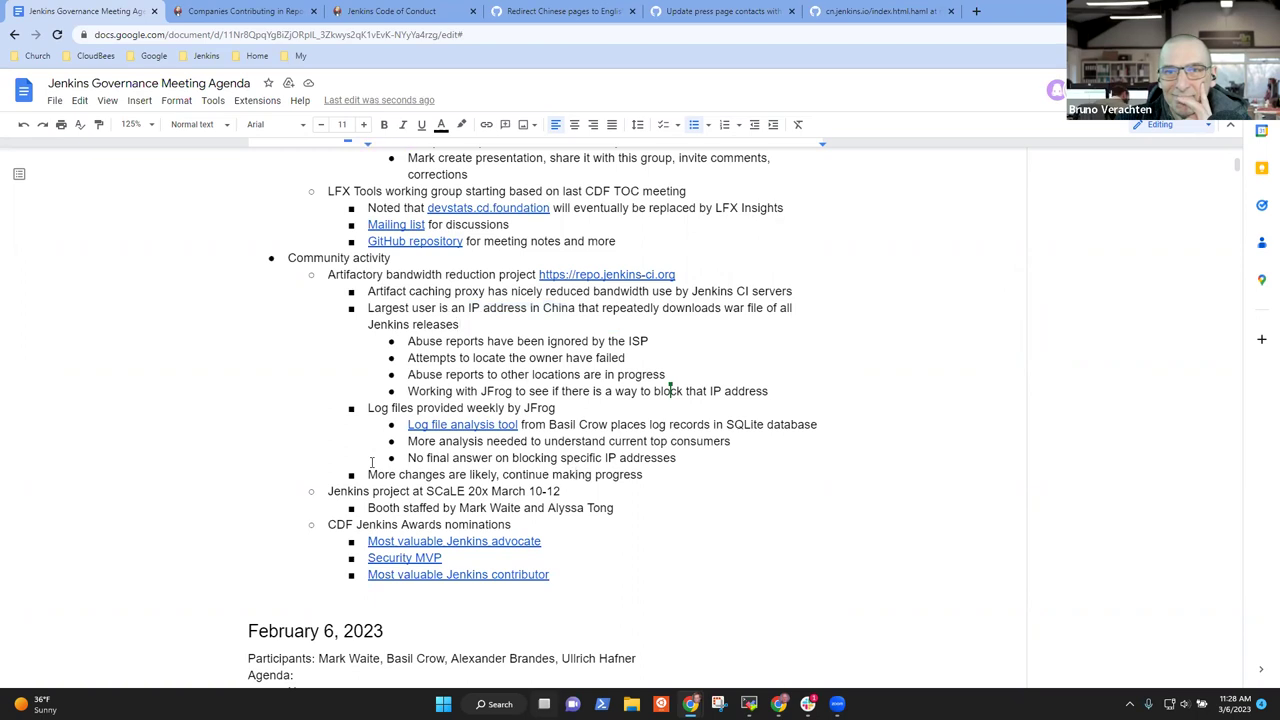
{"action": "key", "text": "Delete"}
{"action": "key", "text": "ctrl+z"}
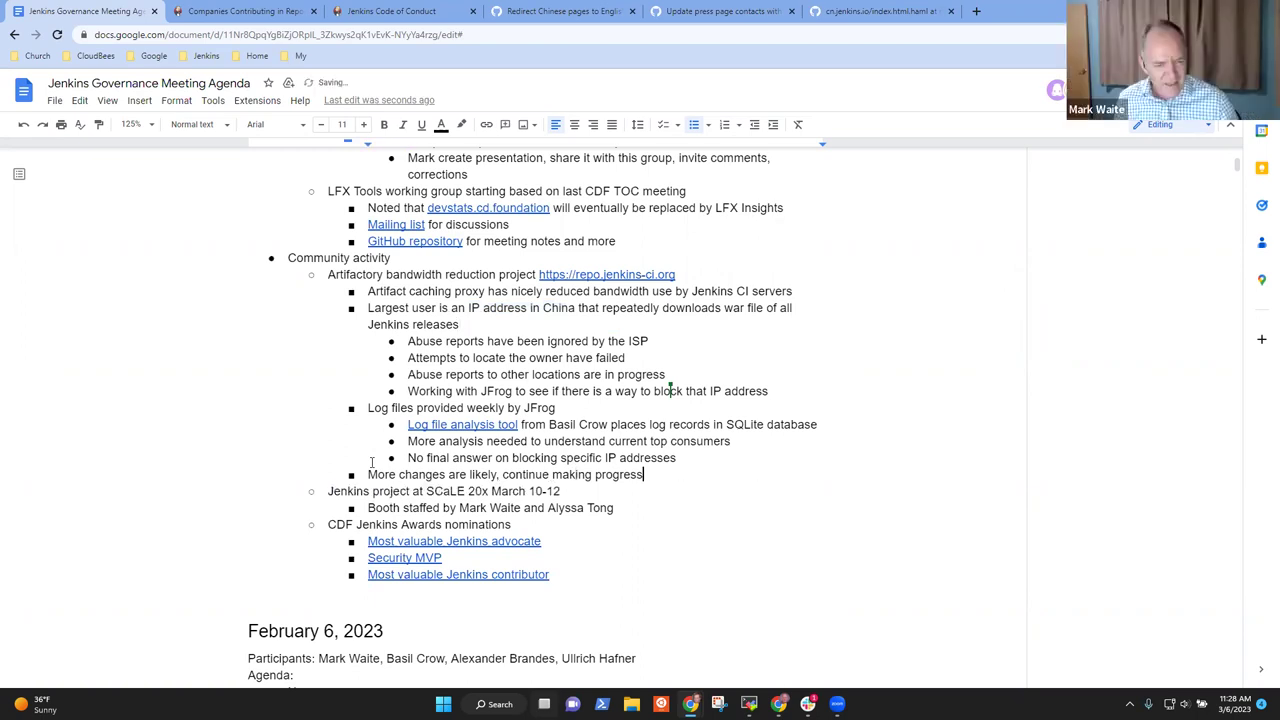
Highlight the "Jenkins project at SCaLE 20x March 10-12" line, followed by the "CDF Jenkins Awards nominations" line.
{"action": "key", "text": "shift+End"}
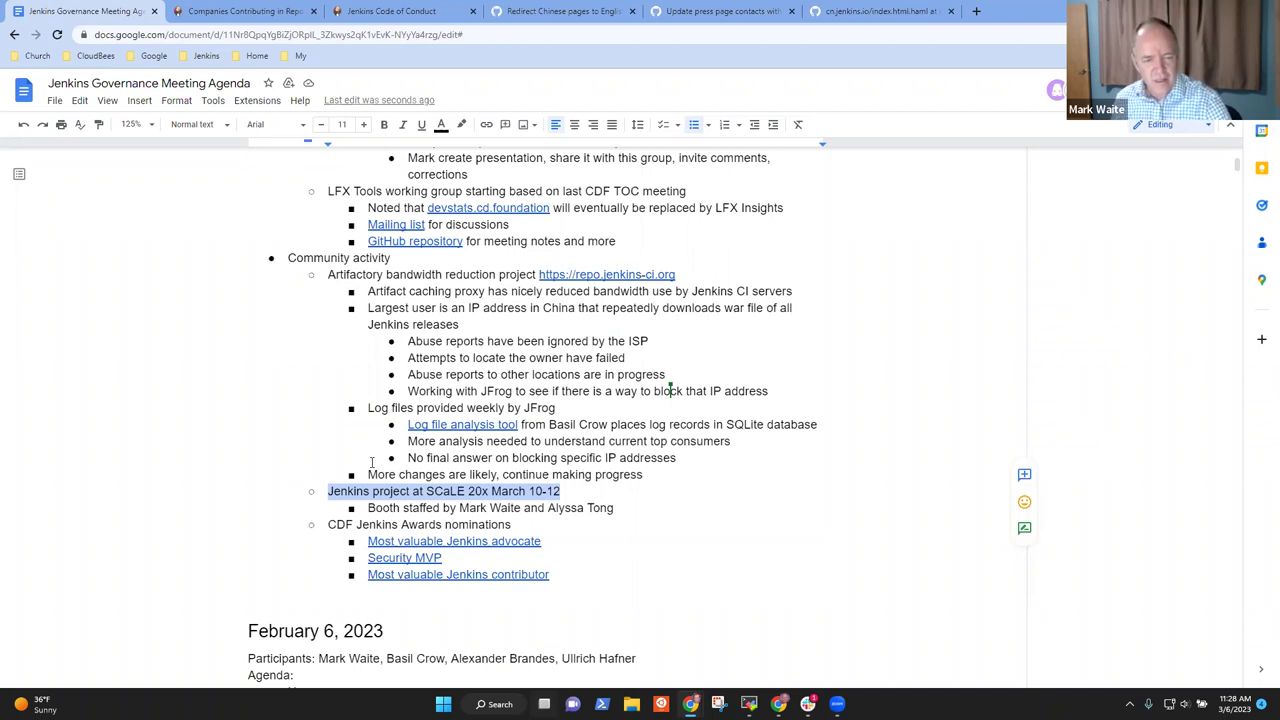
{"action": "key", "text": "Down"}
{"action": "key", "text": "Down"}
{"action": "key", "text": "shift+End"}
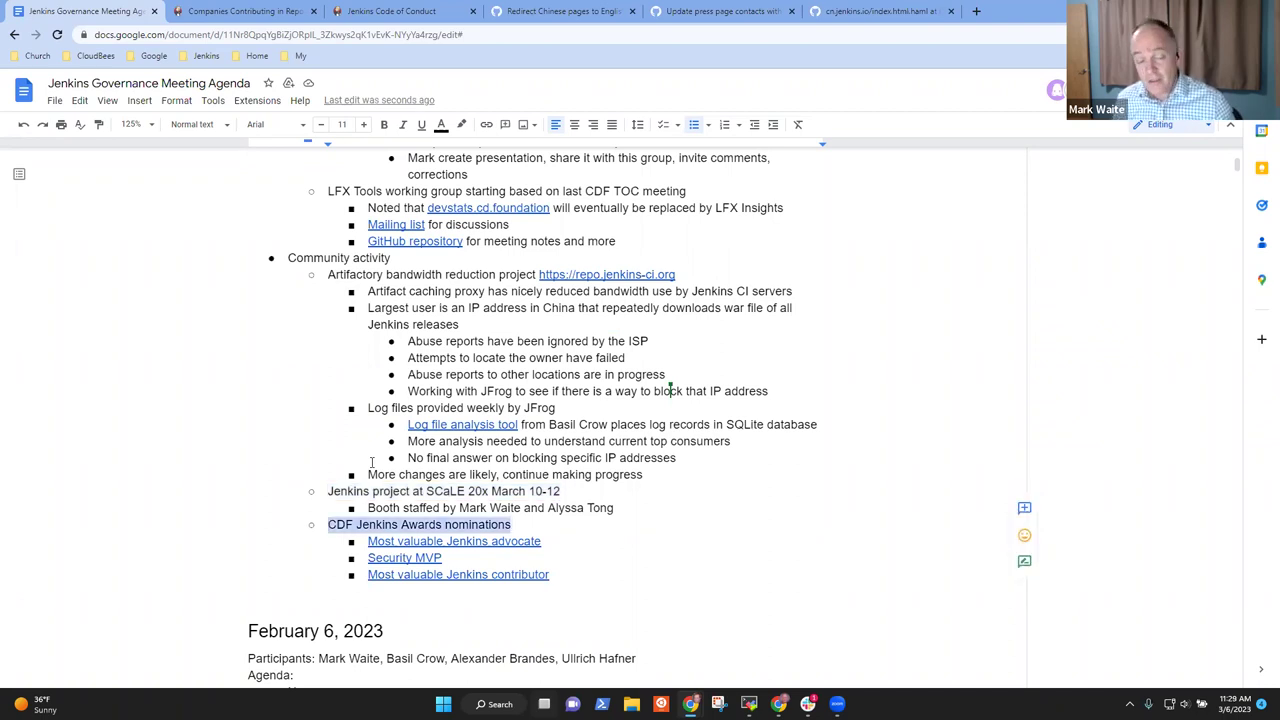